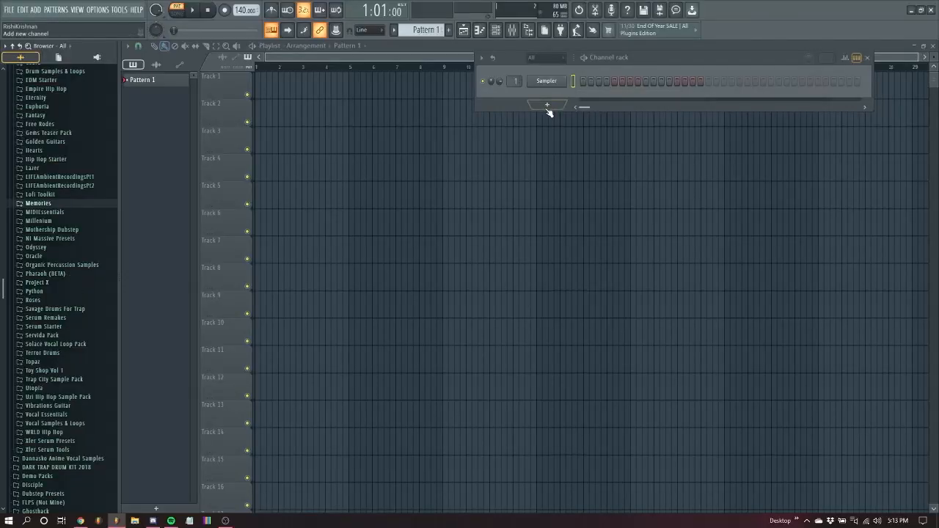
- Add the Serum synth as a new channel and move its window clear of the browser
{"action": "left_click", "coordinate": [547, 107]}
{"action": "left_click", "coordinate": [578, 13]}
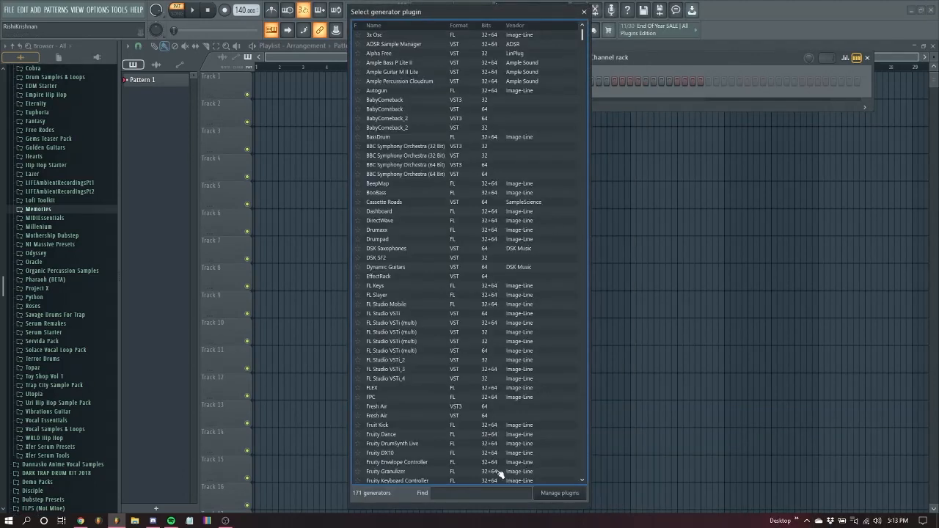
{"action": "type", "text": "serum"}
{"action": "double_click", "coordinate": [408, 37]}
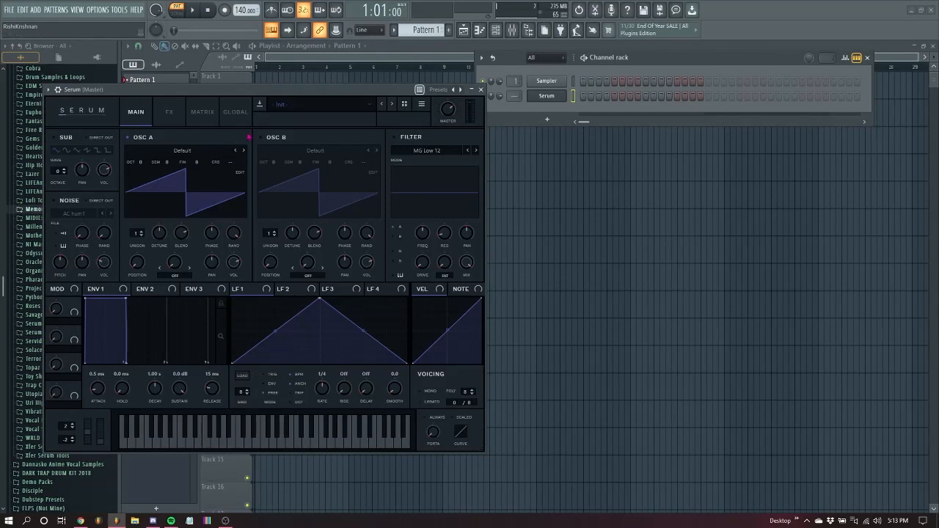
{"action": "left_click_drag", "start_coordinate": [231, 88], "coordinate": [436, 87]}
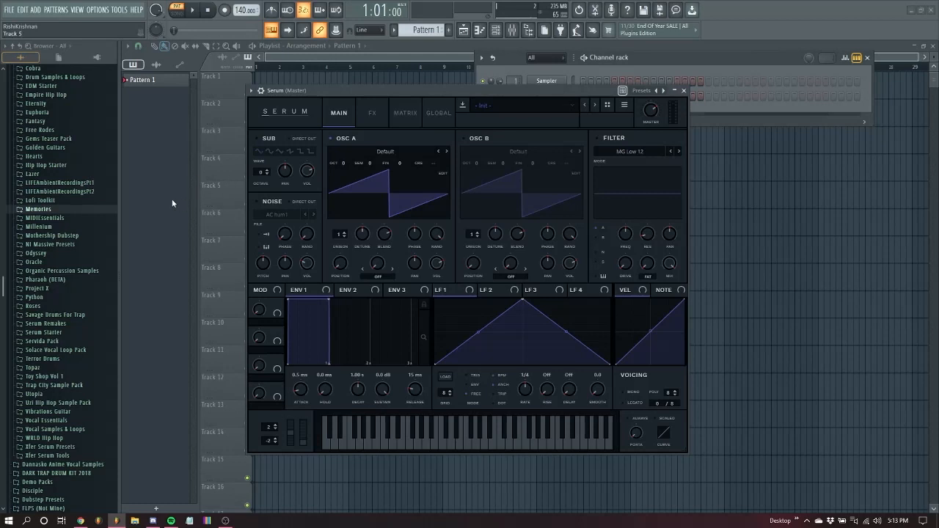
- Load Kompany - YAOW Bass One Shot from the Hearts sample pack's Kompany folder as Serum's oscillator A wavetable
{"action": "scroll", "coordinate": [100, 214], "scroll_direction": "down", "scroll_amount": 3}
{"action": "left_click", "coordinate": [67, 205]}
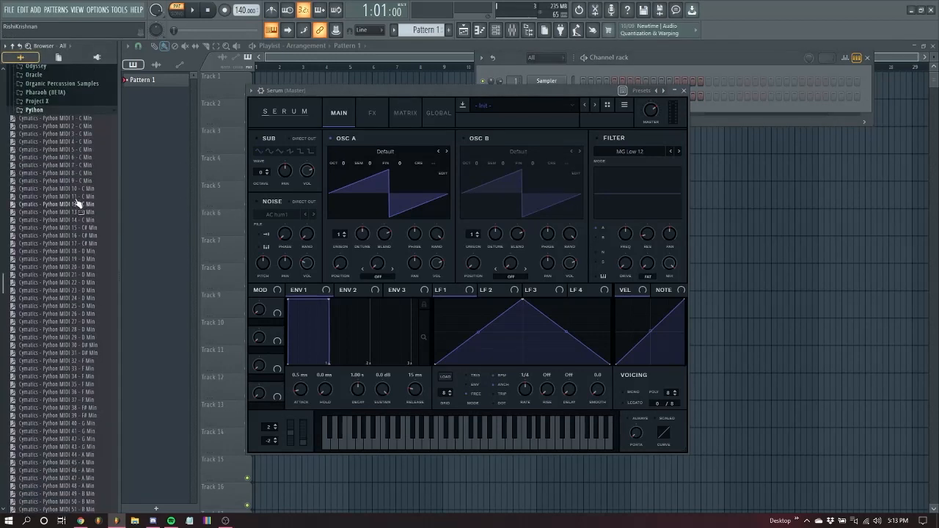
{"action": "left_click", "coordinate": [66, 102]}
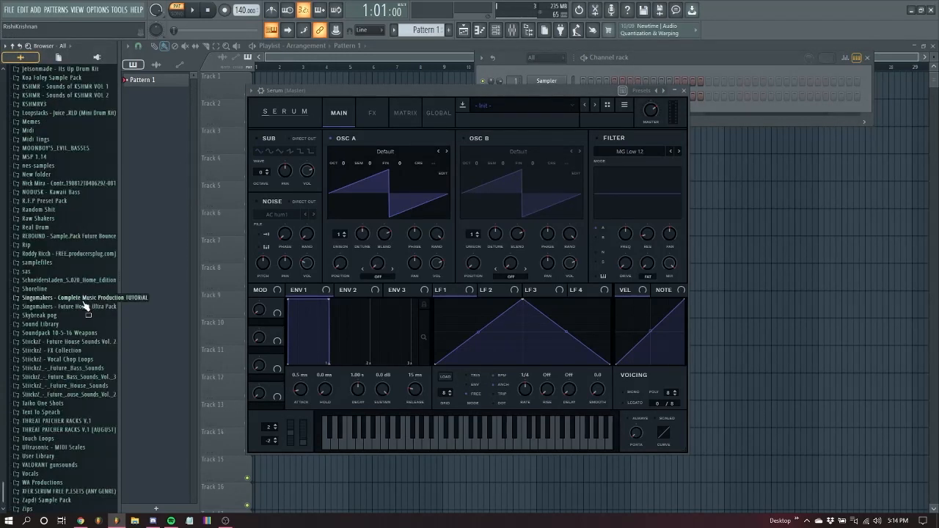
{"action": "scroll", "coordinate": [64, 294], "scroll_direction": "up", "scroll_amount": 3}
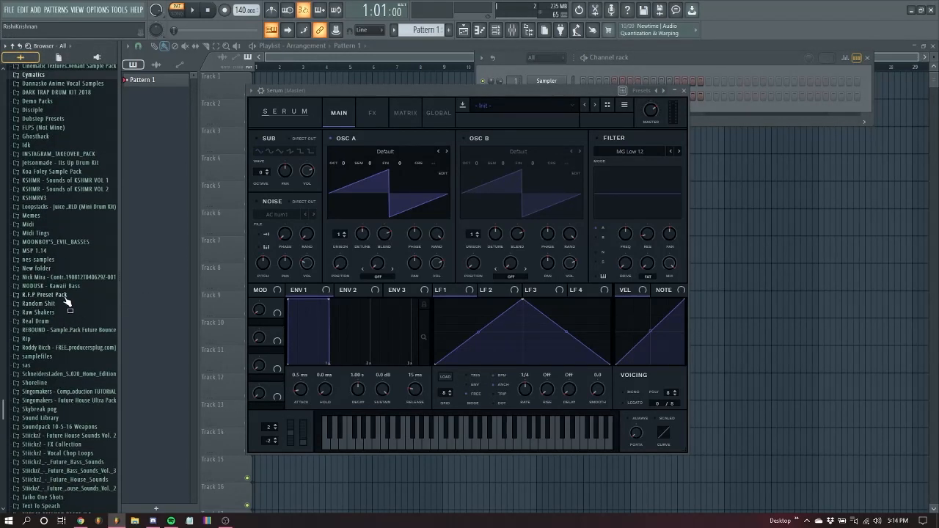
{"action": "scroll", "coordinate": [69, 253], "scroll_direction": "up", "scroll_amount": 5}
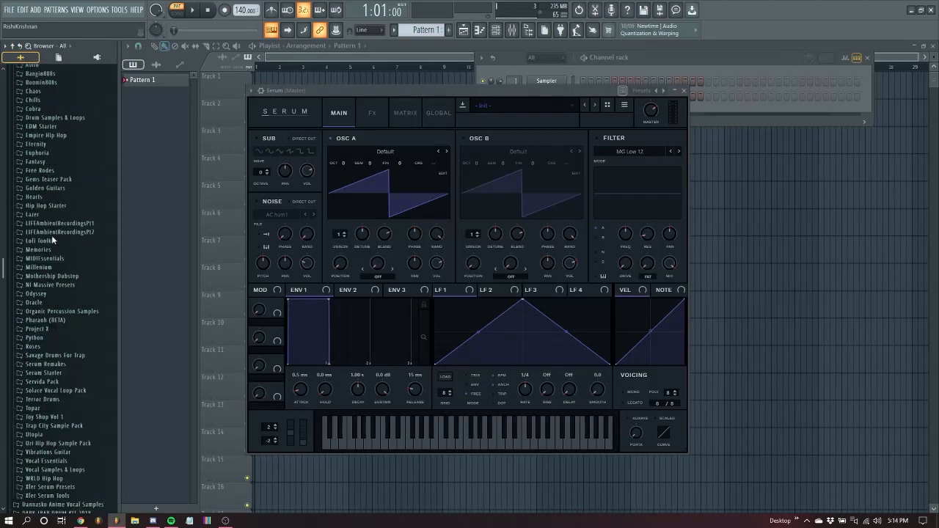
{"action": "scroll", "coordinate": [55, 233], "scroll_direction": "up", "scroll_amount": 5}
{"action": "left_click", "coordinate": [51, 248]}
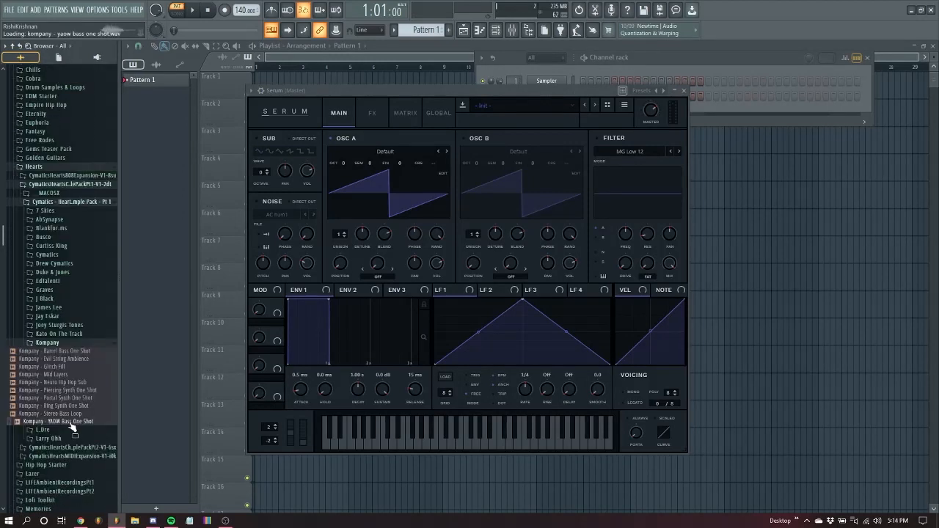
{"action": "left_click_drag", "start_coordinate": [71, 423], "coordinate": [381, 191]}
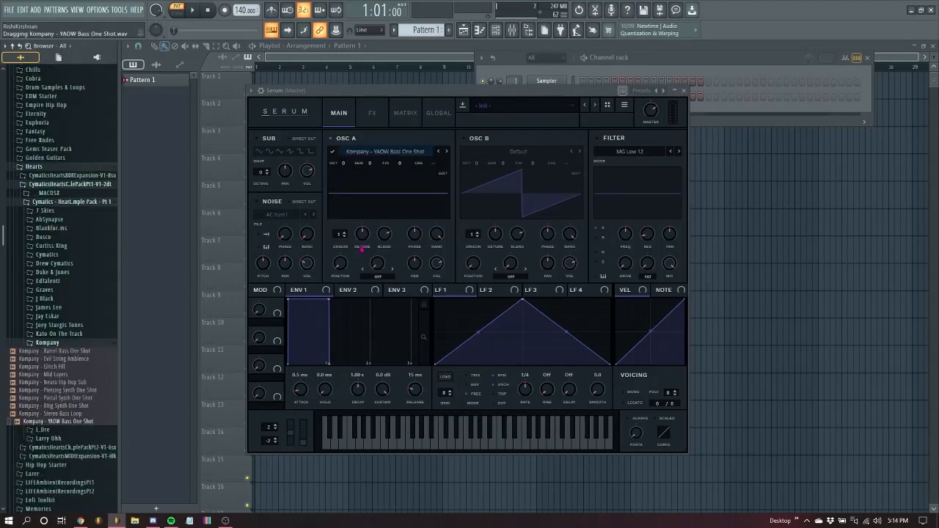
- Remove the silent frames from frame 18 through the end of oscillator A's wavetable
{"action": "left_click", "coordinate": [445, 183]}
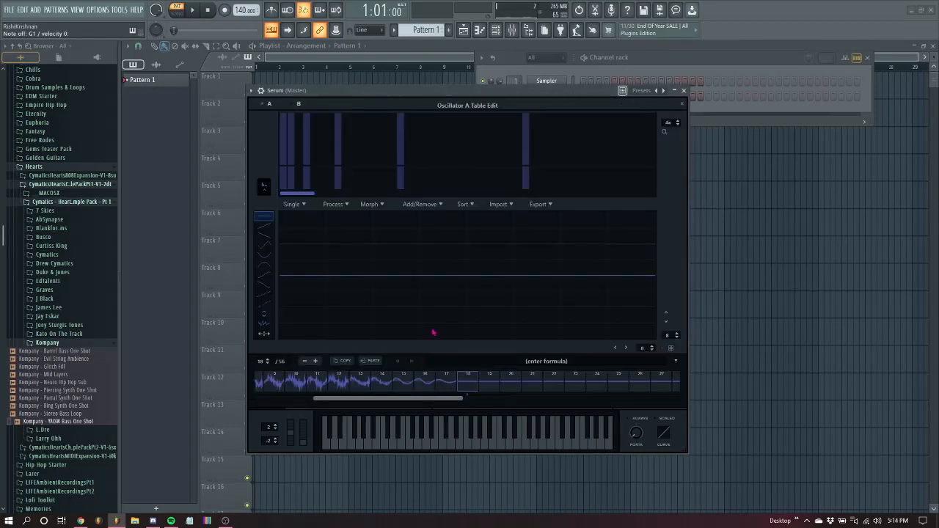
{"action": "left_click", "coordinate": [422, 204]}
{"action": "left_click", "coordinate": [443, 270]}
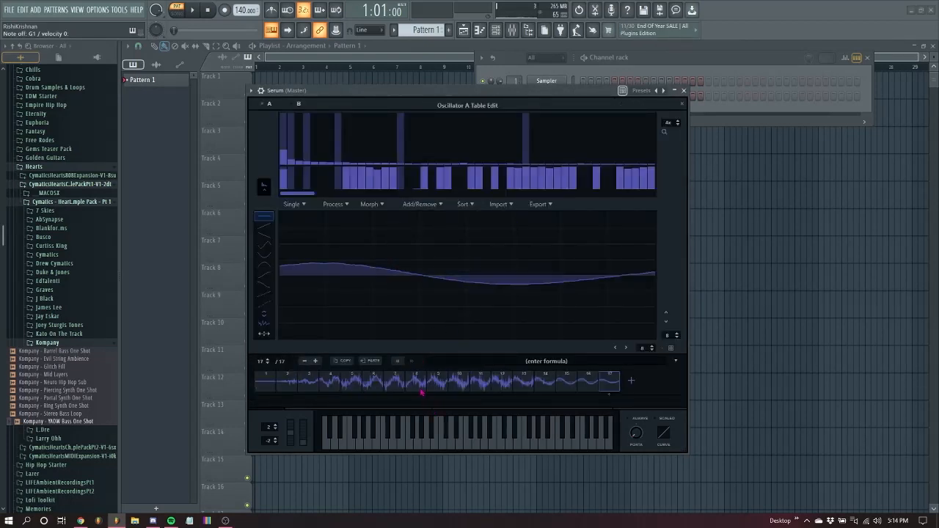
- Remove the first three frames of oscillator A's wavetable and leave the table editor
{"action": "left_click", "coordinate": [309, 381]}
{"action": "left_click", "coordinate": [372, 204]}
{"action": "left_click", "coordinate": [420, 204]}
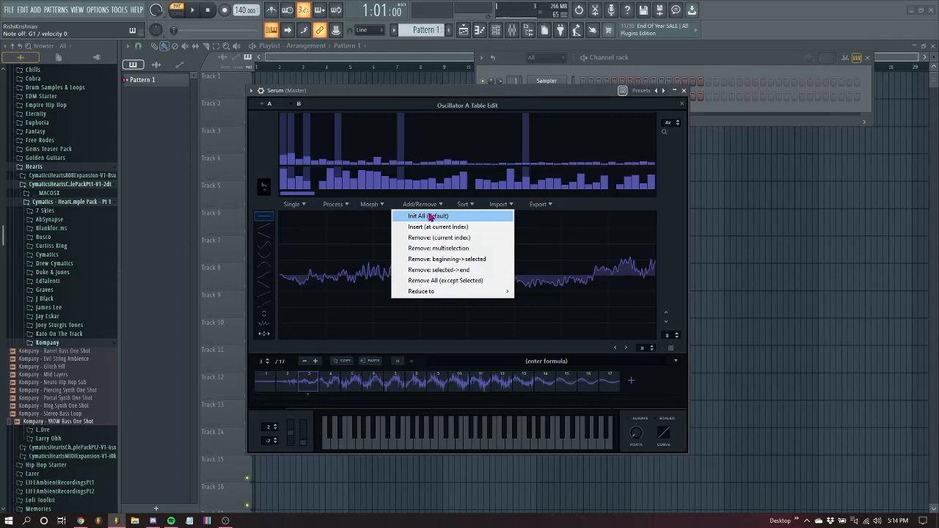
{"action": "left_click", "coordinate": [440, 263]}
{"action": "left_click", "coordinate": [682, 104]}
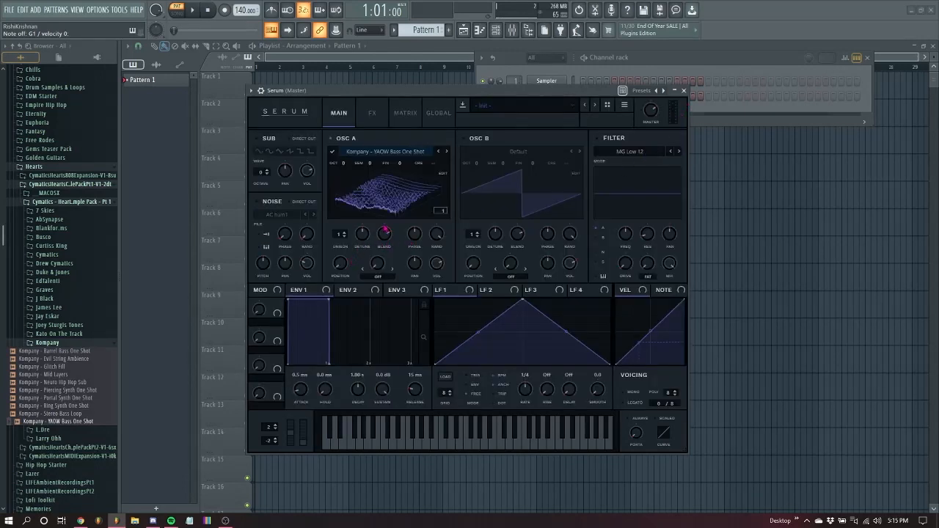
- Apply Morph - Crossfade to oscillator A's wavetable and normalize its frames
{"action": "left_click", "coordinate": [376, 217]}
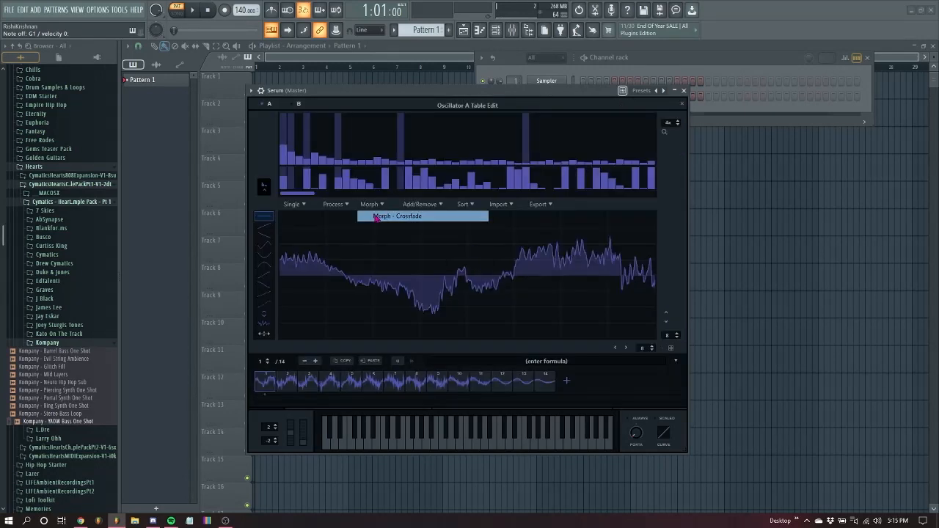
{"action": "left_click", "coordinate": [335, 204]}
{"action": "left_click", "coordinate": [352, 217]}
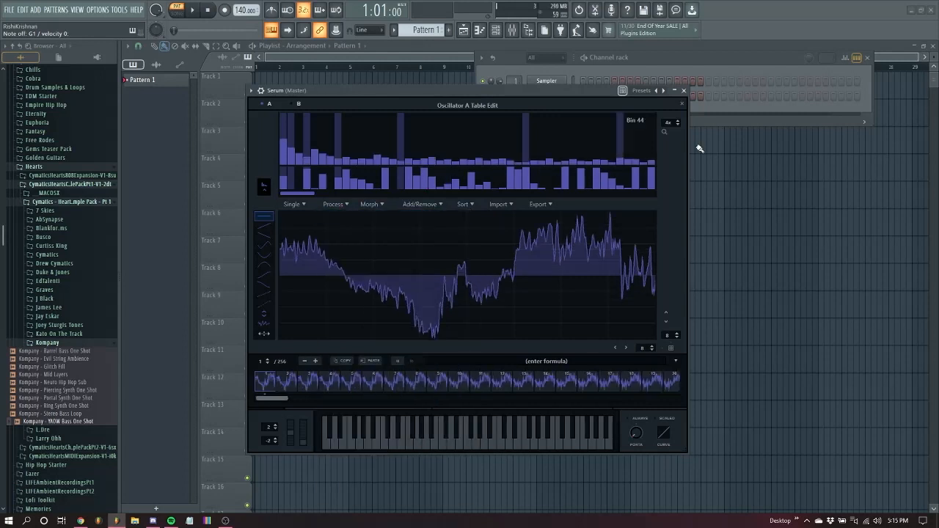
{"action": "left_click", "coordinate": [682, 104]}
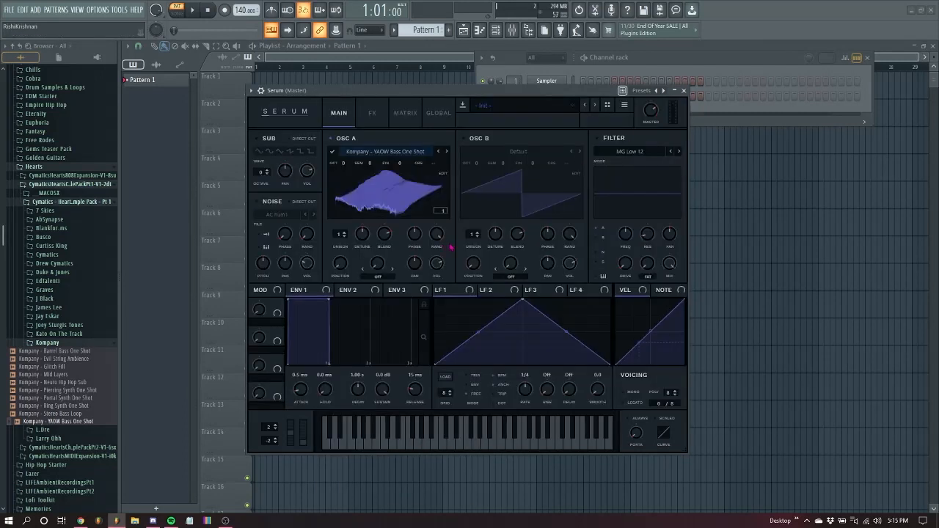
- Show oscillator A's wavetable as a 2D waveform and raise its wavetable position
{"action": "left_click", "coordinate": [415, 187]}
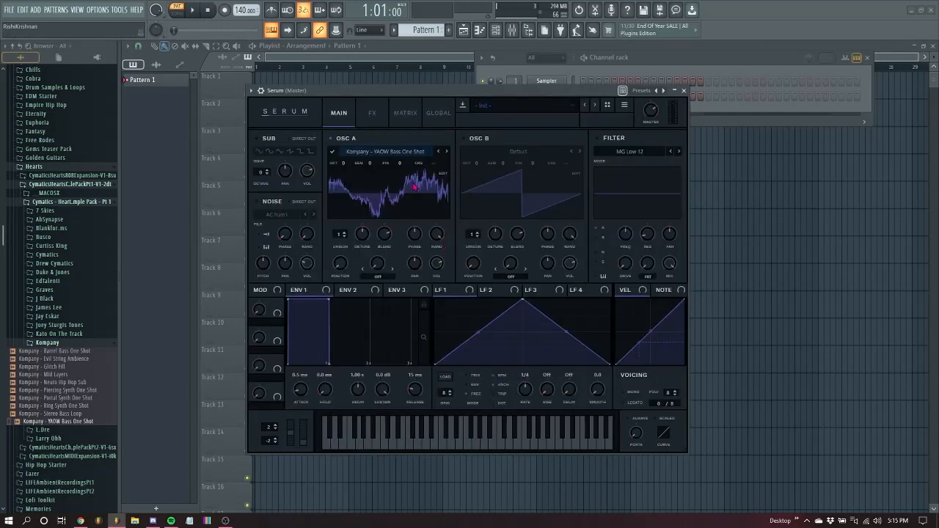
{"action": "mouse_move", "coordinate": [341, 265]}
{"action": "left_mouse_down"}
{"action": "mouse_move", "coordinate": [361, 230]}
{"action": "mouse_move", "coordinate": [350, 272]}
{"action": "left_mouse_up"}
- Reopen oscillator A's wavetable in the table editor and apply the crossfade morph again
{"action": "double_click", "coordinate": [415, 200]}
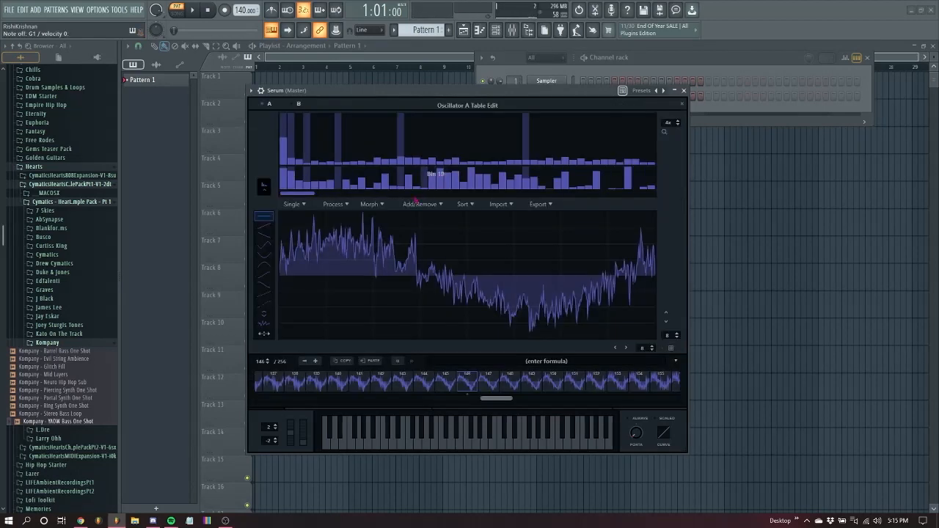
{"action": "left_click", "coordinate": [373, 205]}
{"action": "left_click", "coordinate": [426, 218]}
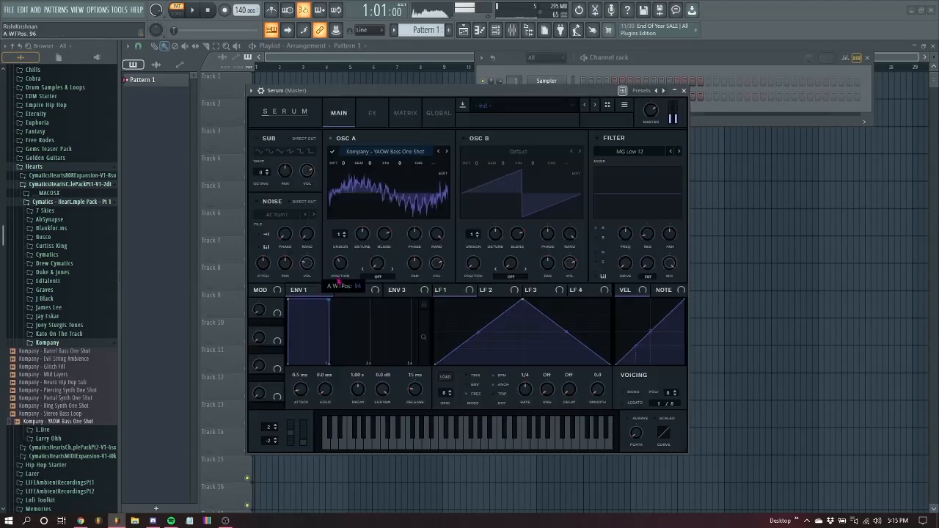
- Sweep oscillator A's wavetable position and enable oscillator B with its volume at 0%
{"action": "left_click_drag", "start_coordinate": [334, 281], "coordinate": [368, 291]}
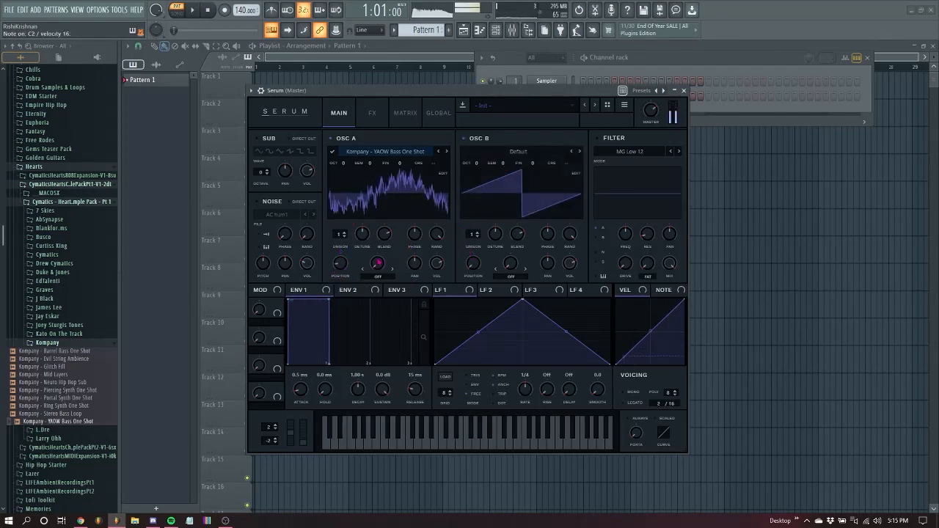
{"action": "left_click_drag", "start_coordinate": [345, 269], "coordinate": [369, 283]}
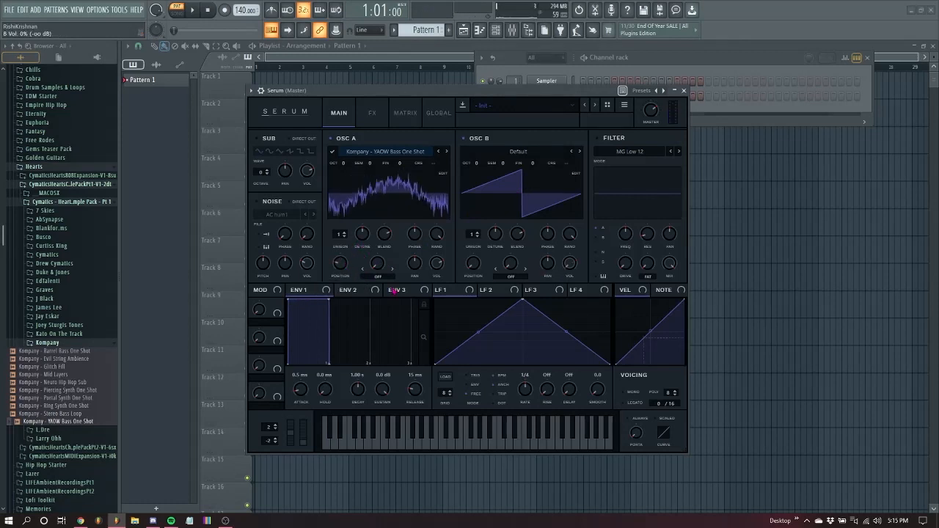
- Try the AM (from B), FM Sub Osc and FM (from B) warp modes on oscillator A at different wavetable positions
{"action": "left_click", "coordinate": [378, 276]}
{"action": "left_click", "coordinate": [382, 263]}
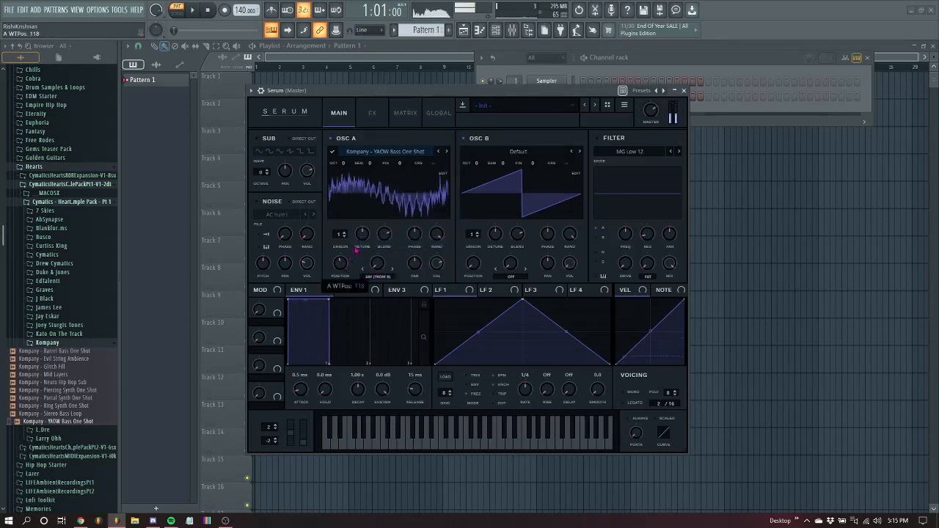
{"action": "left_click_drag", "start_coordinate": [356, 251], "coordinate": [363, 265]}
{"action": "left_click", "coordinate": [389, 276]}
{"action": "left_click", "coordinate": [392, 273]}
{"action": "left_click", "coordinate": [382, 277]}
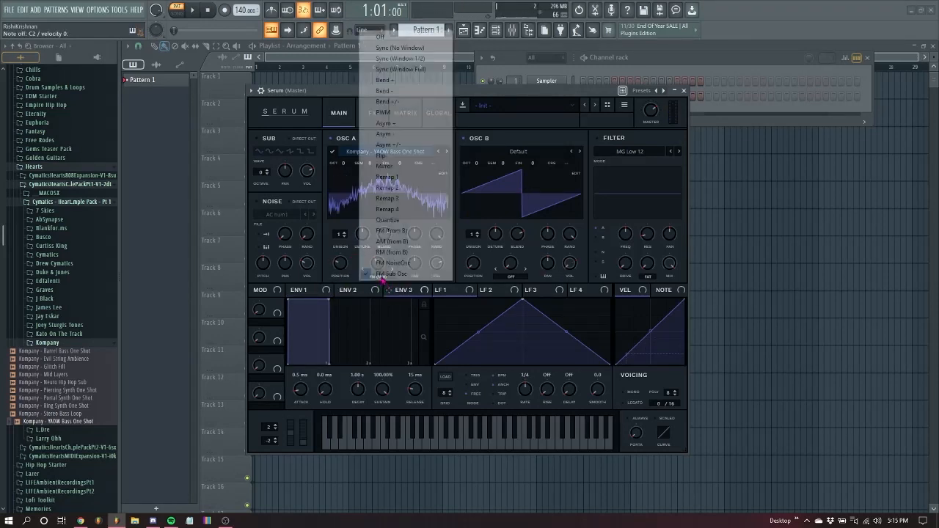
{"action": "left_click", "coordinate": [397, 232]}
- Remove LFO 1 from oscillator A's wavetable position and set oscillator A's warp mode to Off
{"action": "right_click", "coordinate": [340, 258]}
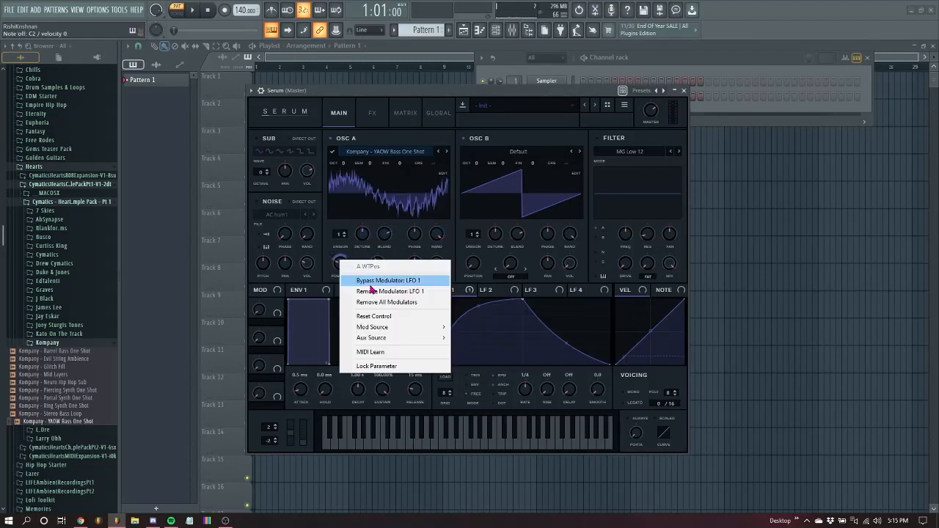
{"action": "left_click", "coordinate": [373, 291]}
{"action": "left_click", "coordinate": [378, 277]}
{"action": "left_click", "coordinate": [405, 37]}
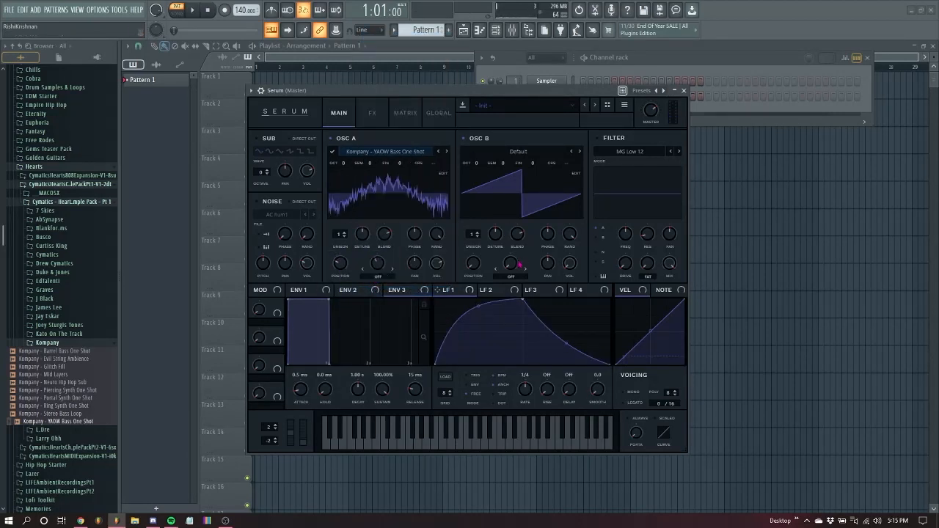
- Set oscillator B to the Basic Shapes wavetable with FM (from A) warp, adjusting its warp amount and volume
{"action": "left_click", "coordinate": [511, 277]}
{"action": "left_click", "coordinate": [518, 231]}
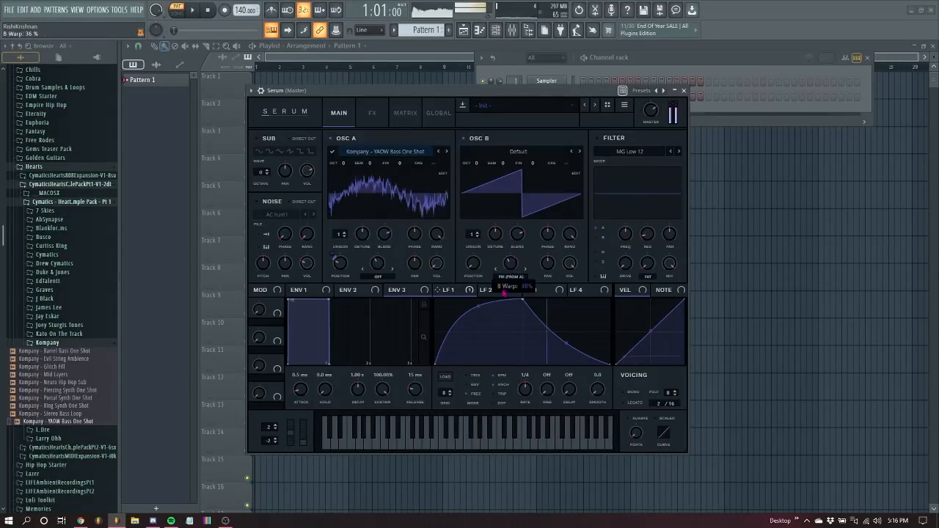
{"action": "left_click", "coordinate": [518, 151]}
{"action": "left_click", "coordinate": [657, 205]}
{"action": "left_click_drag", "start_coordinate": [512, 264], "coordinate": [511, 264]}
{"action": "left_click_drag", "start_coordinate": [563, 255], "coordinate": [595, 230]}
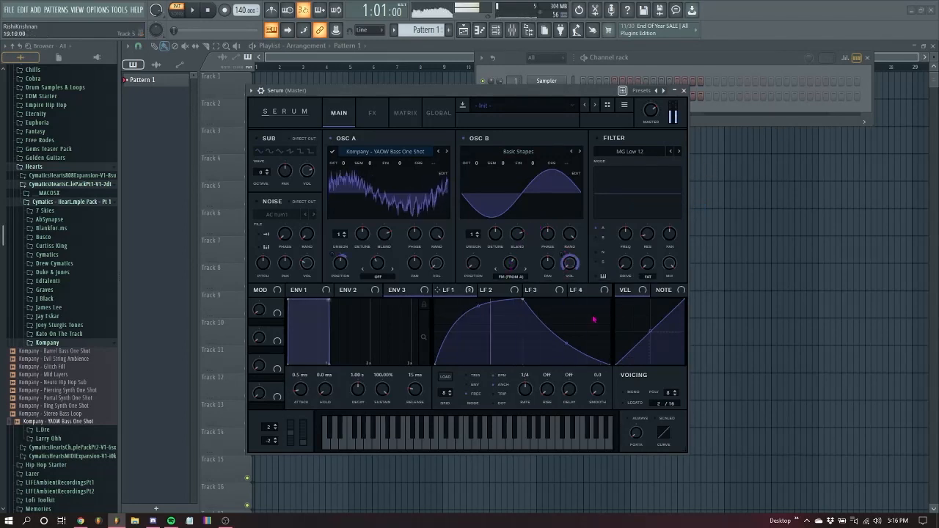
- Replace LFO 1 with LFO 2 as the modulator of oscillator A's wavetable position
{"action": "right_click", "coordinate": [340, 263]}
{"action": "left_click", "coordinate": [371, 290]}
{"action": "left_click_drag", "start_coordinate": [489, 290], "coordinate": [343, 265]}
- Shape LFO 2 into a rising ramp at a 1/2 rate and lower oscillator A's wavetable position
{"action": "left_click_drag", "start_coordinate": [524, 301], "coordinate": [610, 301]}
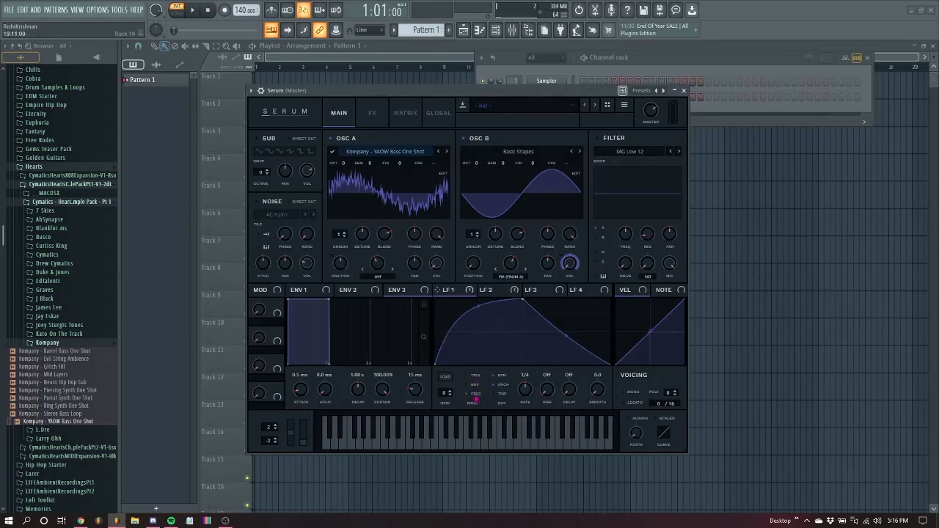
{"action": "left_click", "coordinate": [489, 290]}
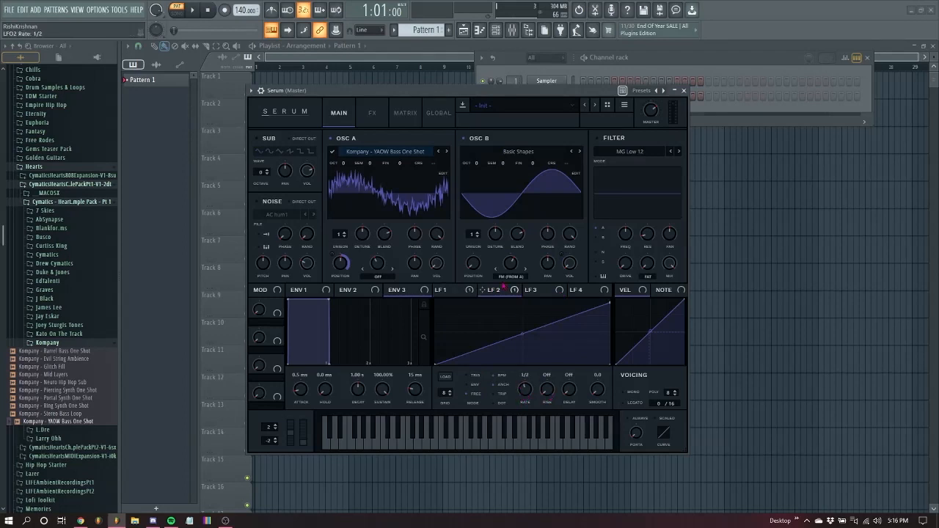
{"action": "mouse_move", "coordinate": [340, 259]}
{"action": "left_click_drag", "start_coordinate": [338, 266], "coordinate": [337, 298]}
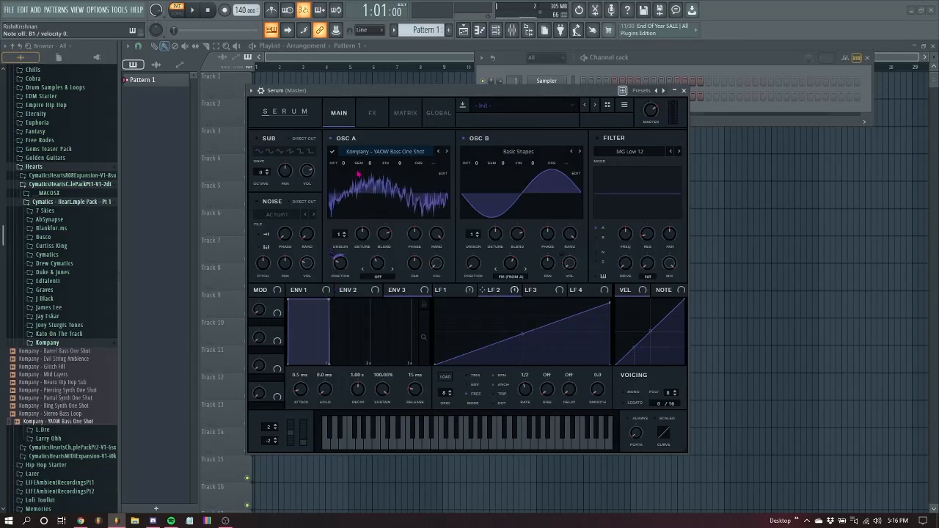
- Enable the Compressor, Distortion and Hyper/Dimension effects, with LFO 1 modulating the distortion's drive
{"action": "left_click", "coordinate": [365, 119]}
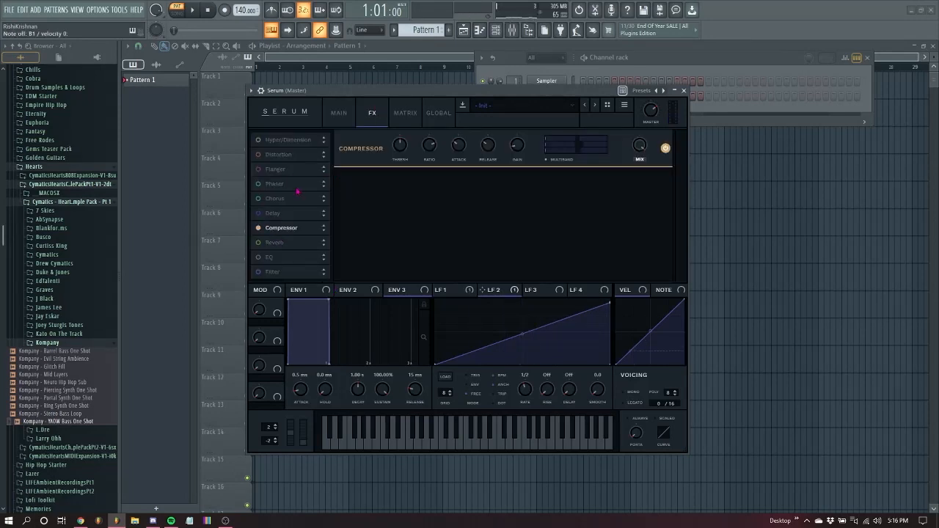
{"action": "left_click", "coordinate": [280, 154]}
{"action": "left_click", "coordinate": [452, 292]}
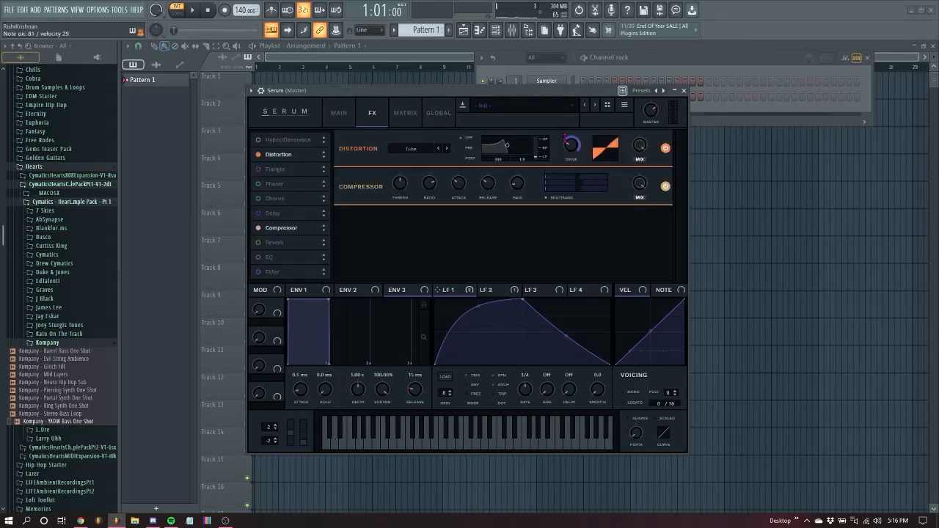
{"action": "left_click", "coordinate": [280, 139]}
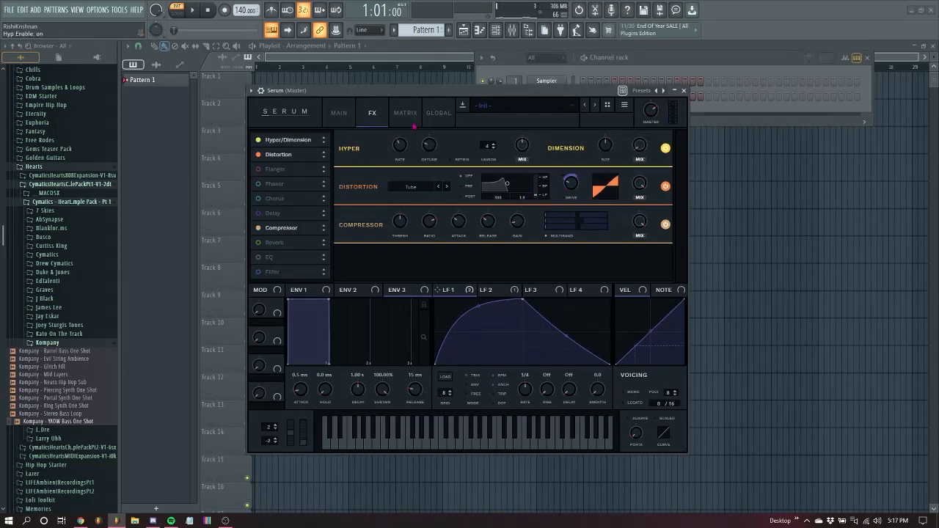
- Enable the Delay effect, turn off its BPM sync and shorten its left and right delay times
{"action": "left_click", "coordinate": [273, 213]}
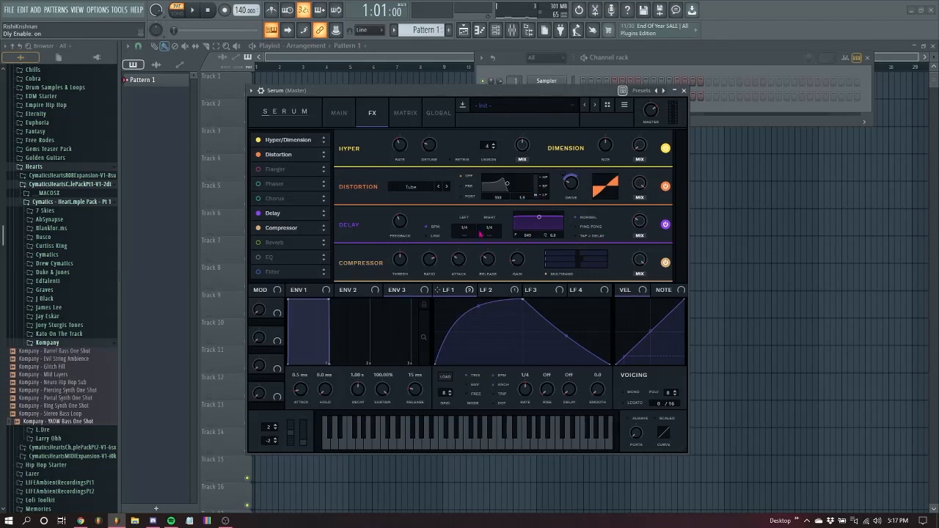
{"action": "left_click", "coordinate": [427, 227]}
{"action": "left_click_drag", "start_coordinate": [467, 228], "coordinate": [466, 237]}
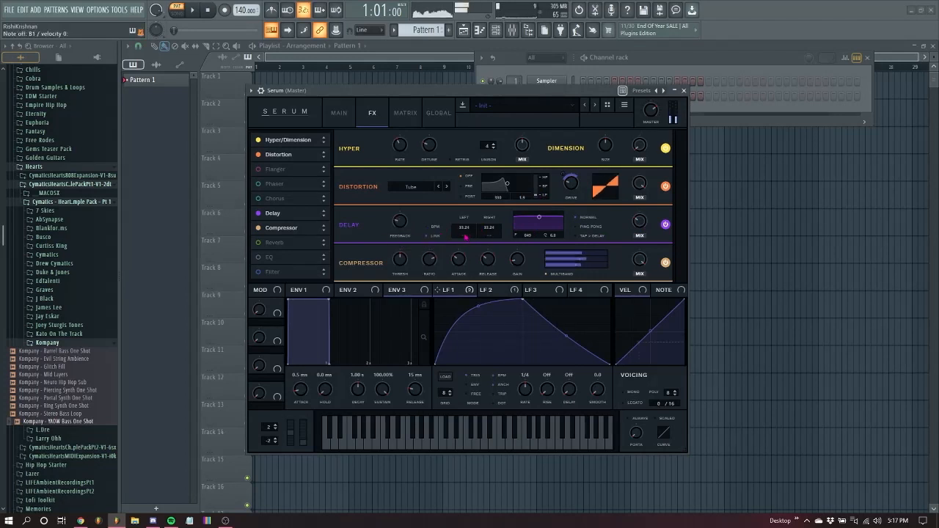
- Narrow the delay's filter band to a frequency of about 617 with a Q of about 2.7
{"action": "left_click_drag", "start_coordinate": [540, 217], "coordinate": [537, 225]}
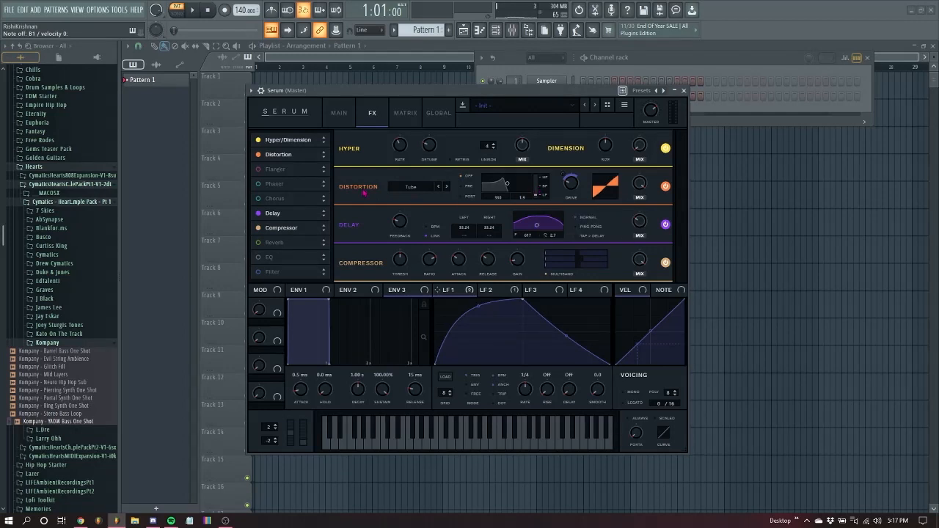
- Set the main filter to the HP 12 multi type and modulate both of its frequency controls with LFO 1
{"action": "left_click", "coordinate": [339, 112]}
{"action": "left_click", "coordinate": [630, 151]}
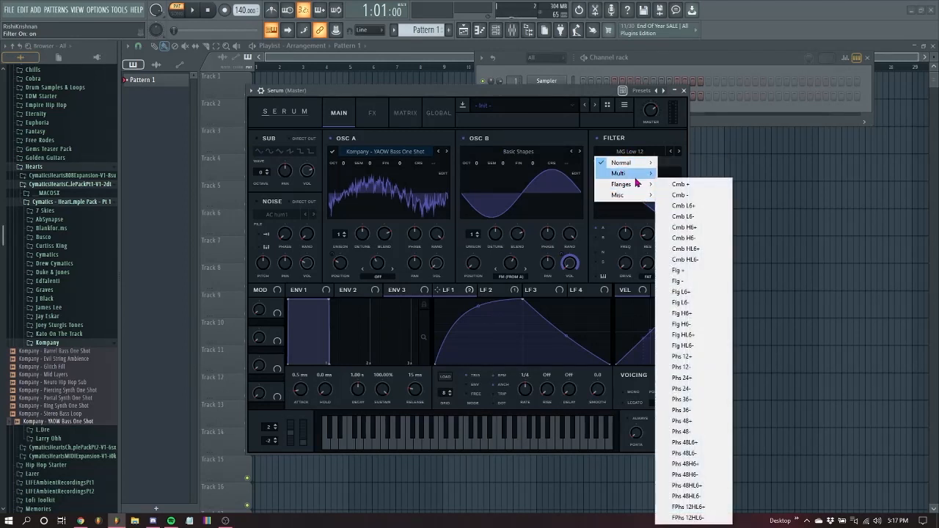
{"action": "mouse_move", "coordinate": [640, 174]}
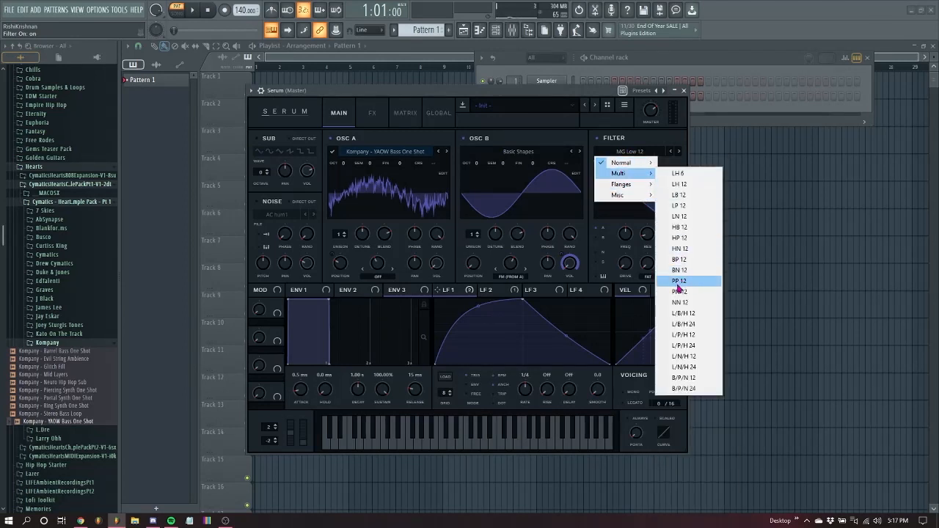
{"action": "left_click", "coordinate": [685, 238]}
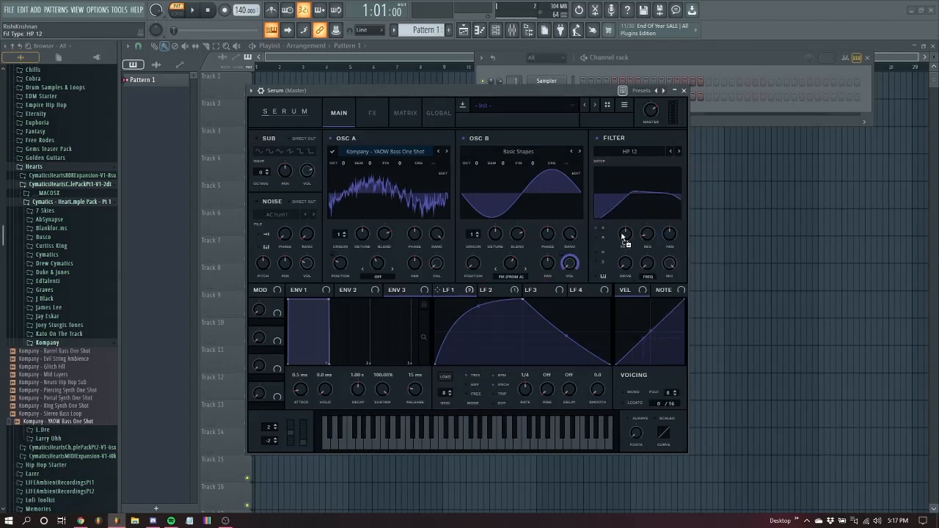
{"action": "mouse_move", "coordinate": [623, 236]}
{"action": "left_mouse_down"}
{"action": "mouse_move", "coordinate": [623, 251]}
{"action": "mouse_move", "coordinate": [619, 238]}
{"action": "left_mouse_up"}
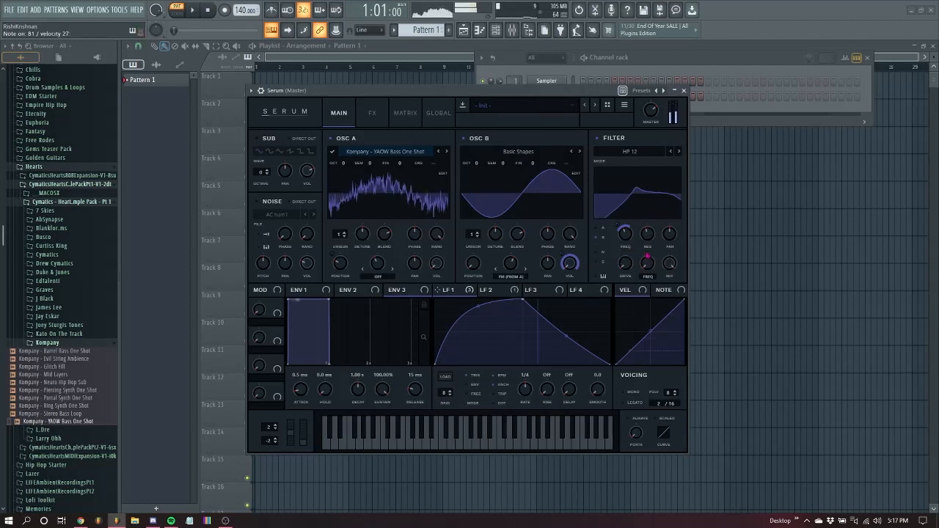
{"action": "left_click_drag", "start_coordinate": [617, 226], "coordinate": [644, 248]}
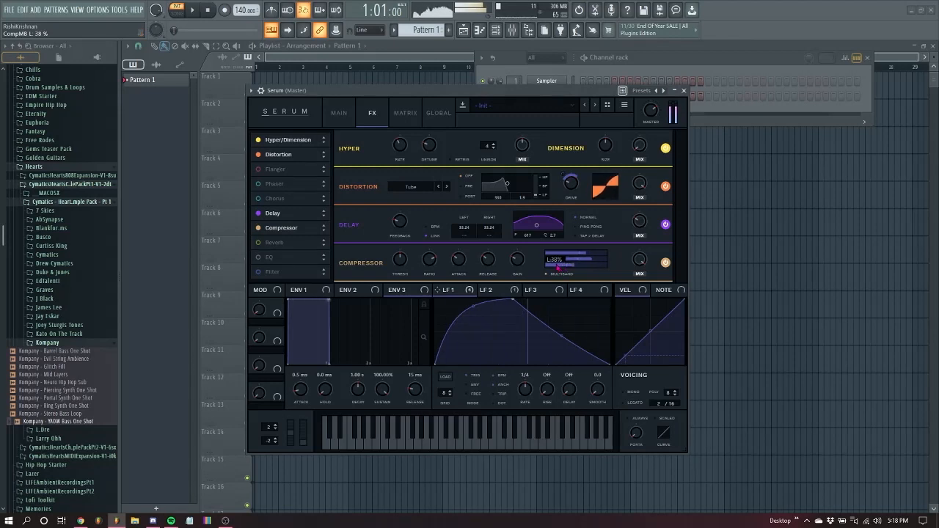
{"action": "left_click", "coordinate": [339, 112]}
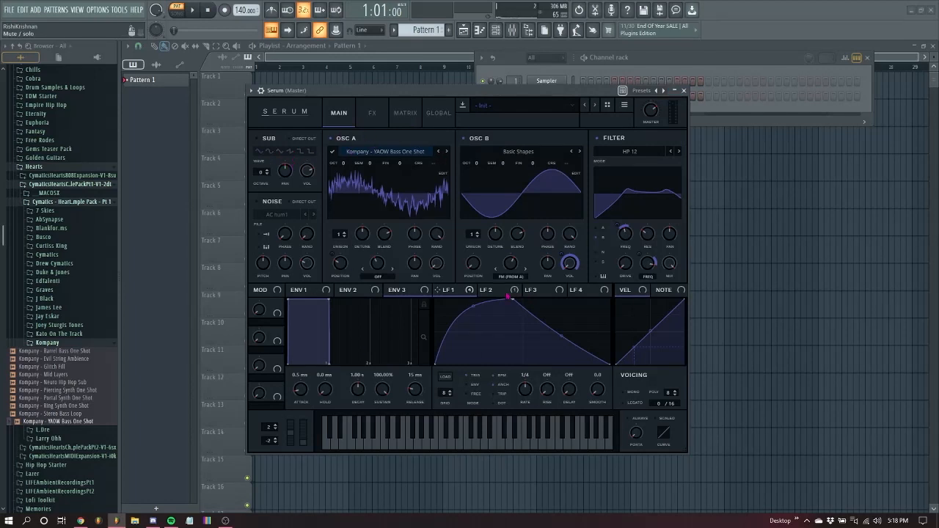
- Close the Serum window and assign the Serum channel to mixer insert 5
{"action": "left_click", "coordinate": [675, 91]}
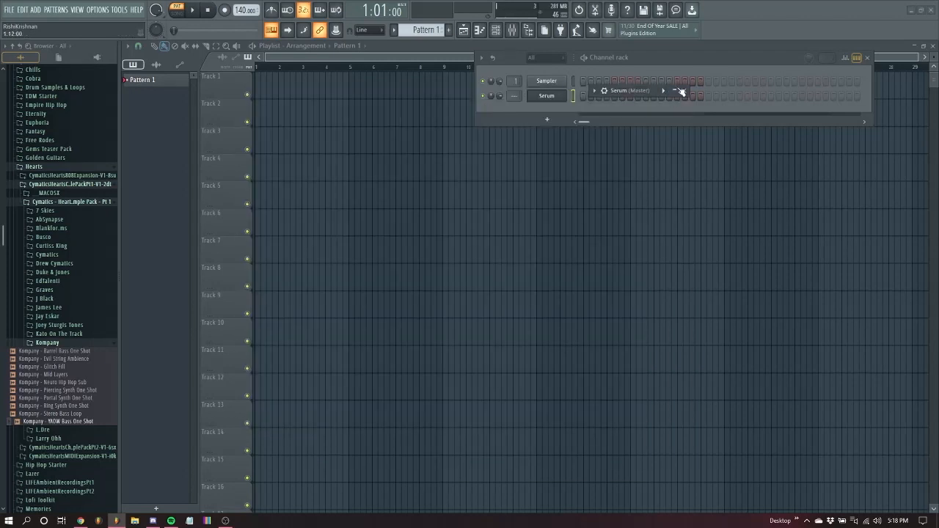
{"action": "left_click", "coordinate": [684, 91]}
{"action": "left_click", "coordinate": [512, 30]}
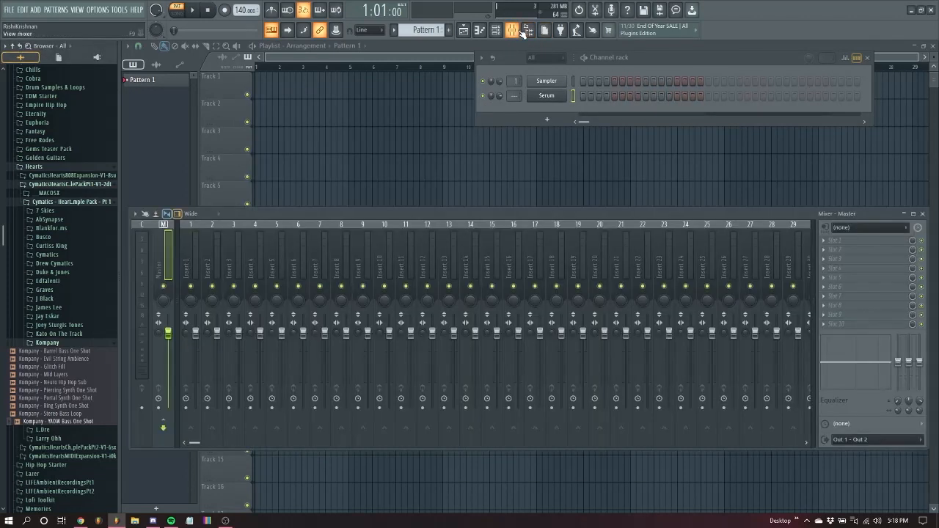
{"action": "left_click", "coordinate": [286, 258]}
{"action": "key", "text": "ctrl+l"}
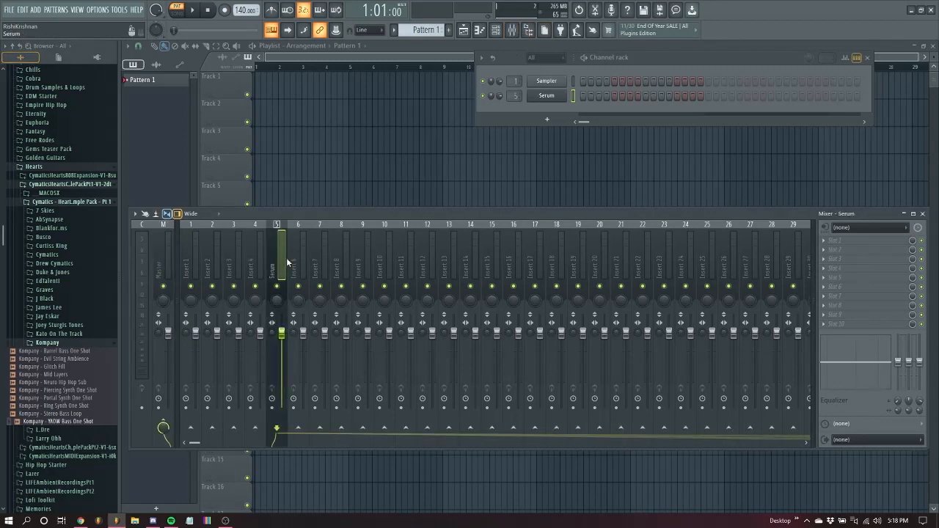
- Add a second Serum instance to the channel rack
{"action": "left_click", "coordinate": [547, 120]}
{"action": "left_click", "coordinate": [558, 13]}
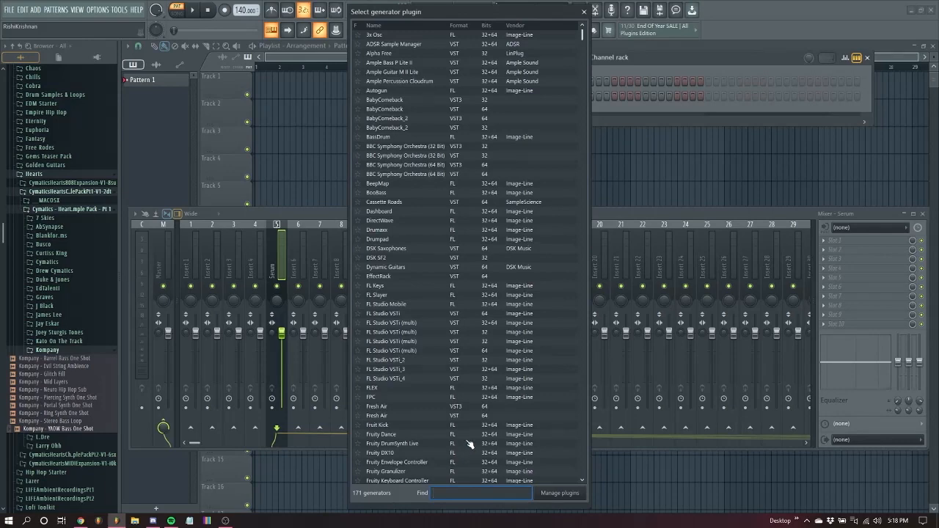
{"action": "type", "text": "serum"}
{"action": "key", "text": "Return"}
- Collapse the loops folders in the VR Heavy Bass 2 sample pack and open its one_shots folder
{"action": "left_click", "coordinate": [56, 275]}
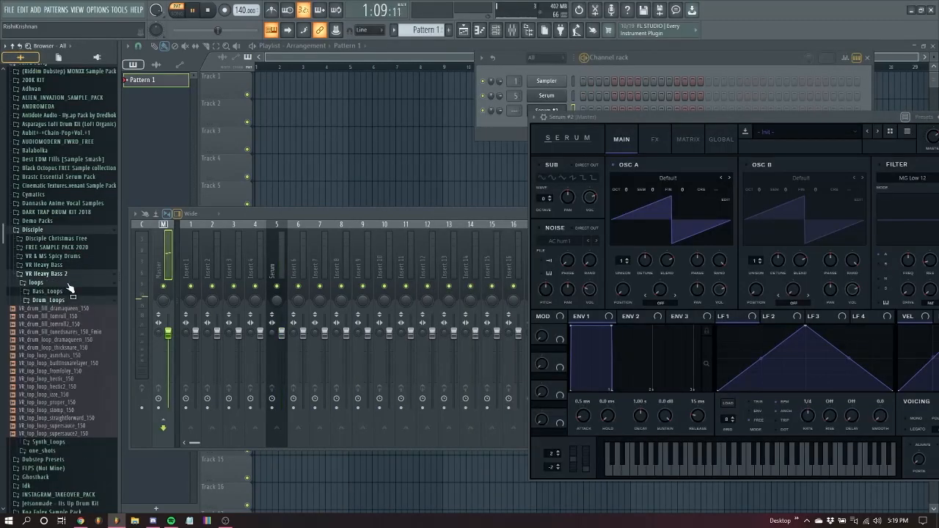
{"action": "left_click", "coordinate": [75, 302]}
{"action": "left_click", "coordinate": [38, 283]}
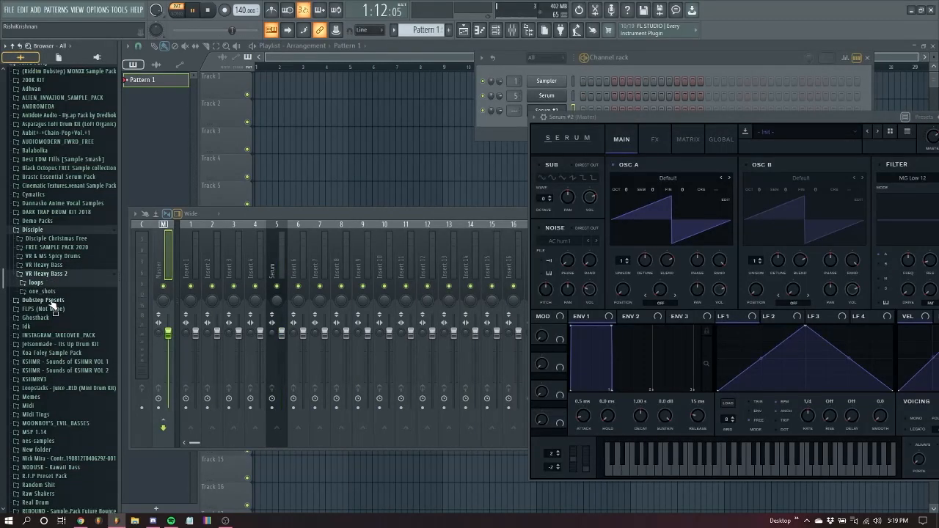
{"action": "left_click", "coordinate": [43, 291]}
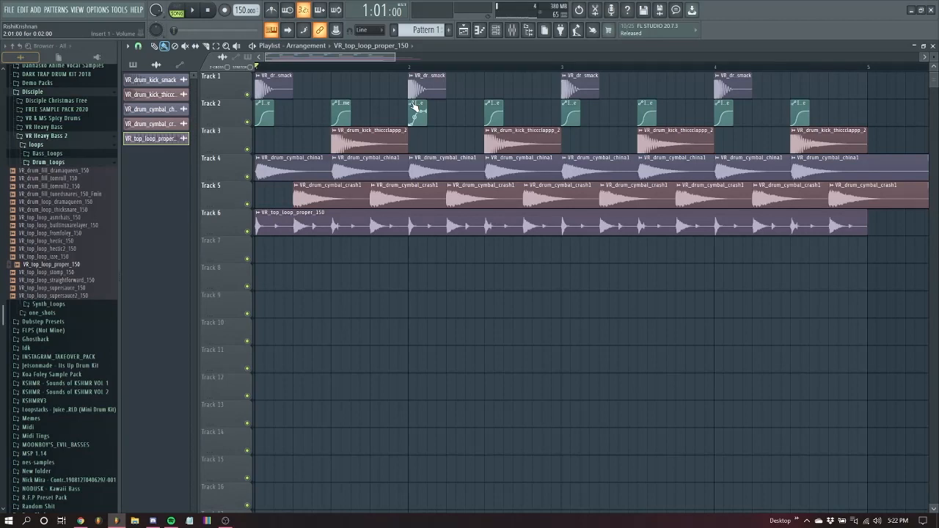
- Collapse the VR Heavy Bass 2 and Disciple folders in the sample browser
{"action": "left_click", "coordinate": [70, 135]}
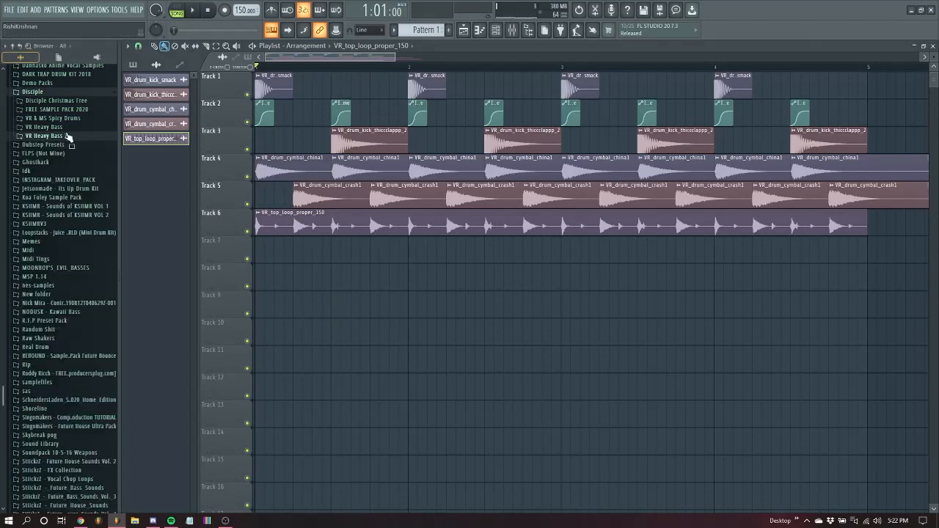
{"action": "left_click", "coordinate": [71, 93]}
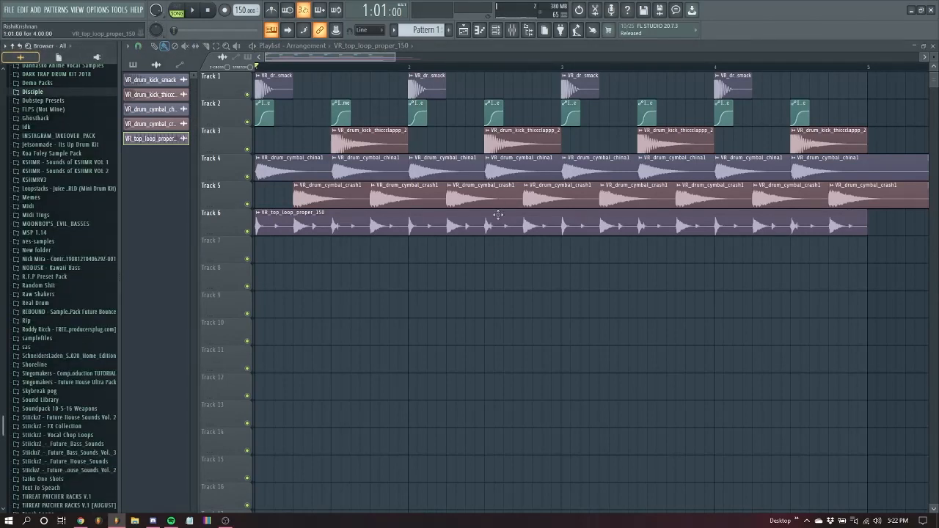
- Show the Unsorted channels in the channel rack, open Serum #2 and place its window fully in view
{"action": "left_click", "coordinate": [496, 31]}
{"action": "left_click", "coordinate": [545, 58]}
{"action": "left_click", "coordinate": [549, 100]}
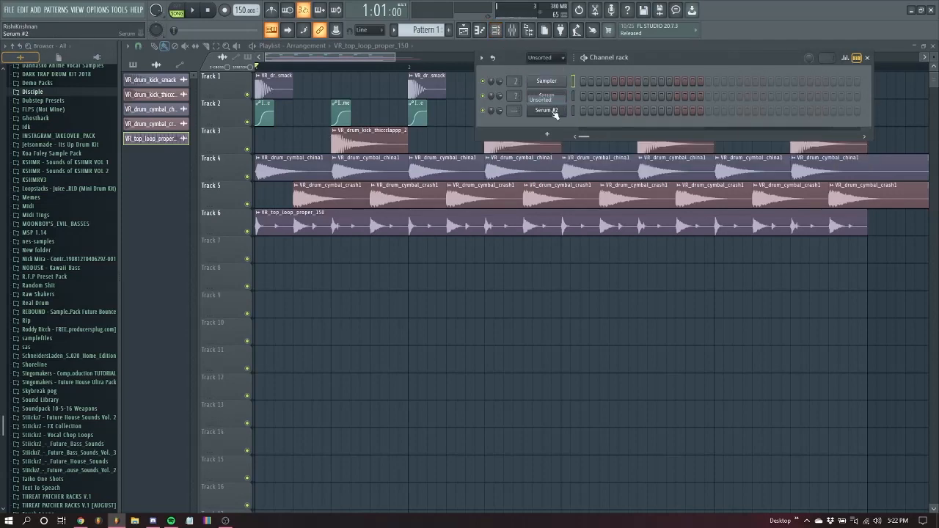
{"action": "left_click", "coordinate": [555, 110]}
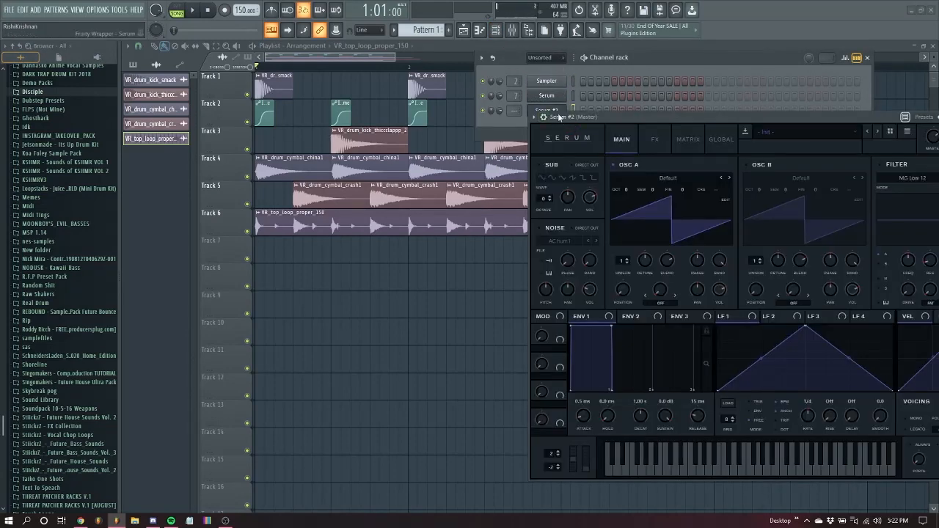
{"action": "left_click_drag", "start_coordinate": [559, 117], "coordinate": [249, 82]}
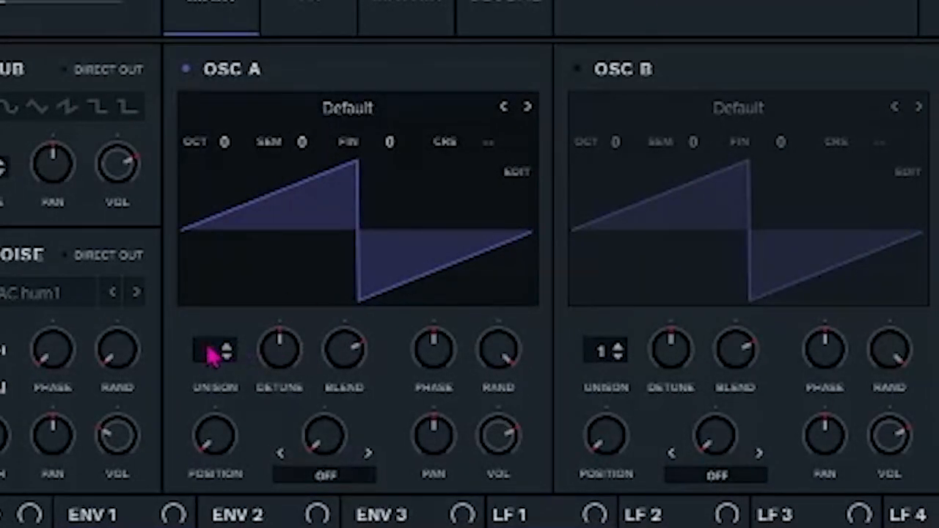
- Set oscillator A to 16 unison voices with 0.10 detune and enable the Compressor effect in multiband mode
{"action": "left_click_drag", "start_coordinate": [213, 357], "coordinate": [279, 304]}
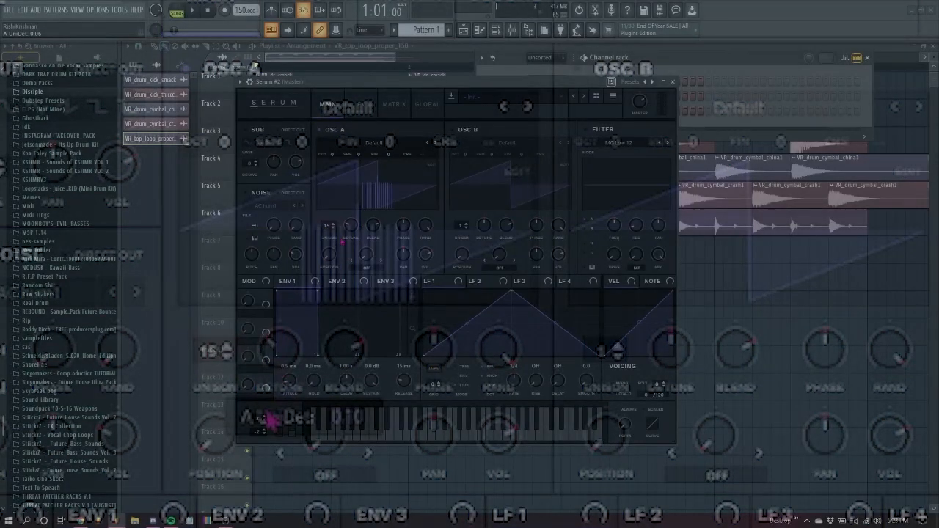
{"action": "left_click_drag", "start_coordinate": [330, 226], "coordinate": [349, 229]}
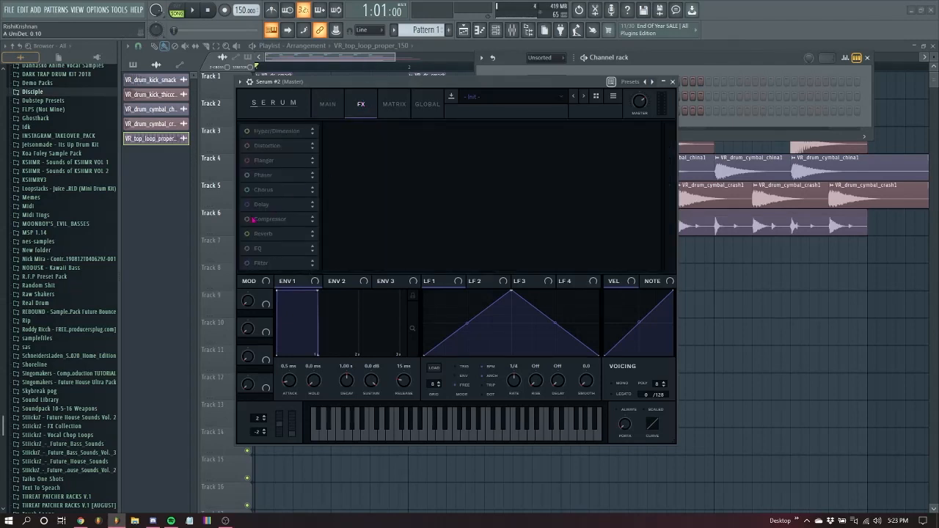
{"action": "left_click", "coordinate": [248, 219]}
{"action": "left_click", "coordinate": [534, 152]}
- Enable oscillator B, raise it one octave and set it to 8 unison voices with 0.05 detune
{"action": "left_click", "coordinate": [334, 104]}
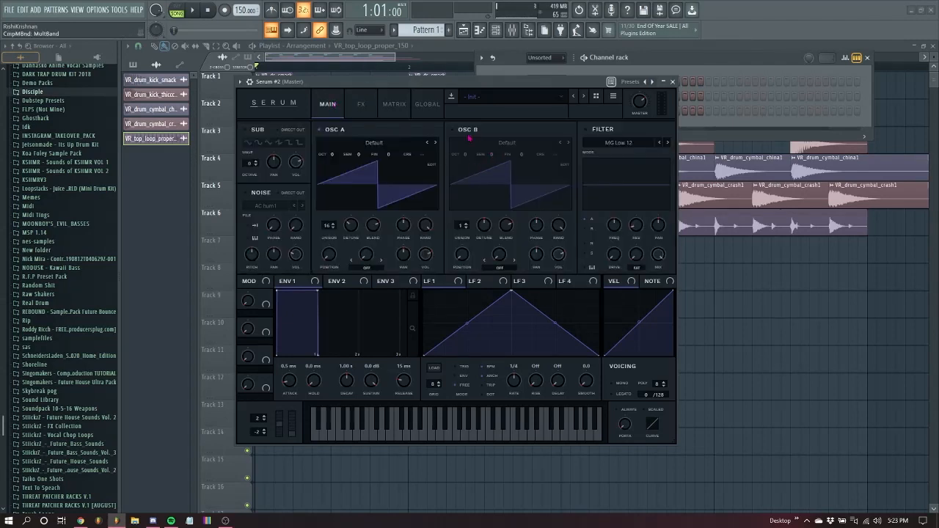
{"action": "left_click", "coordinate": [467, 132]}
{"action": "left_click_drag", "start_coordinate": [464, 155], "coordinate": [464, 150]}
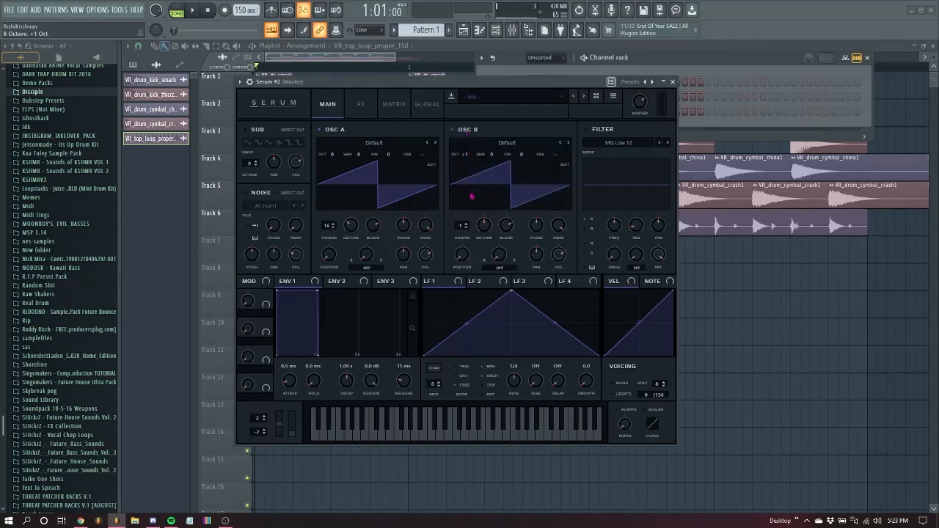
{"action": "left_click_drag", "start_coordinate": [464, 226], "coordinate": [467, 203]}
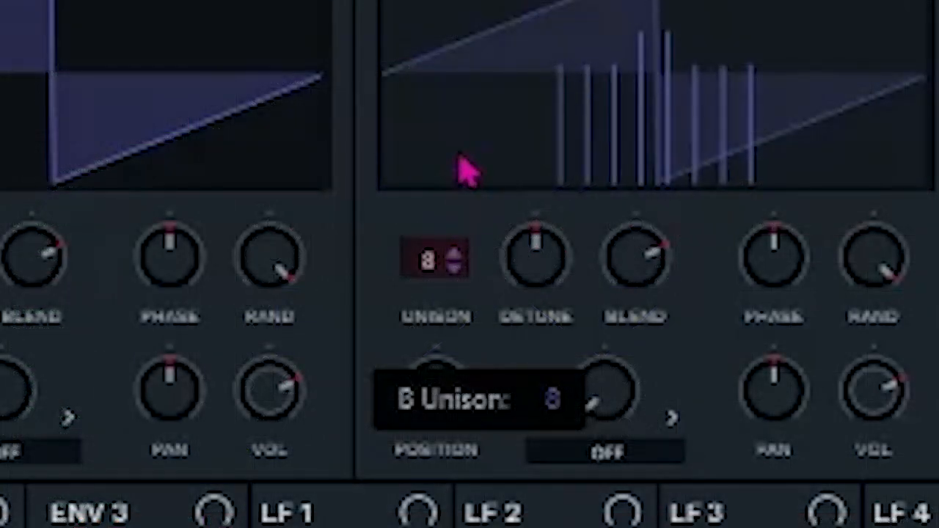
{"action": "left_click_drag", "start_coordinate": [479, 225], "coordinate": [477, 228]}
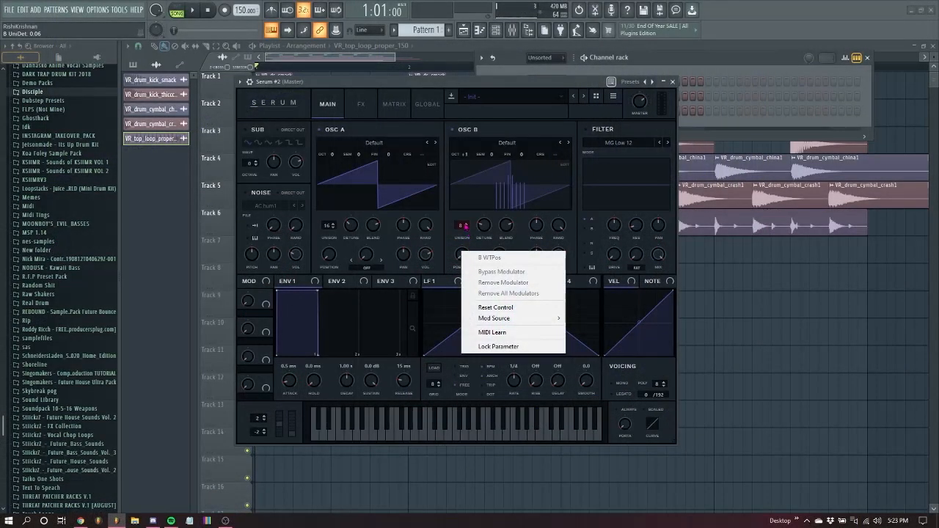
{"action": "left_click", "coordinate": [469, 184]}
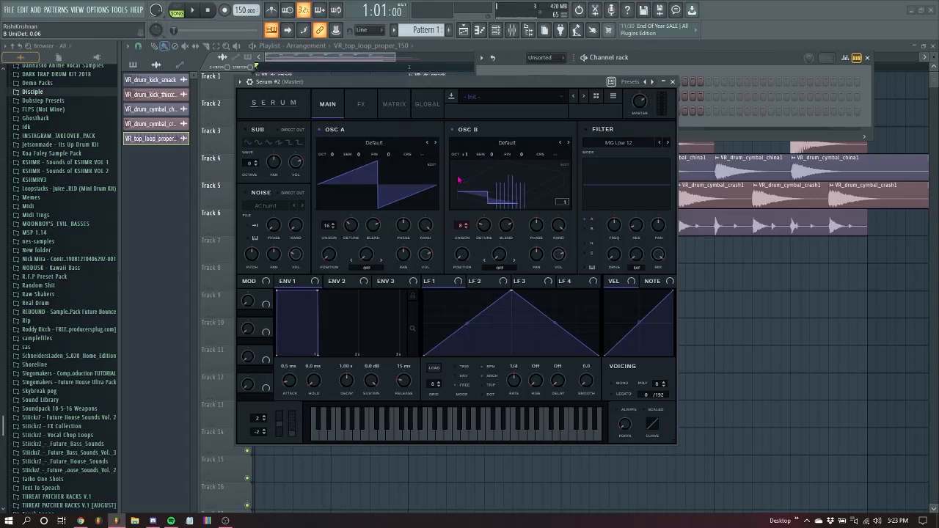
{"action": "left_click", "coordinate": [460, 181]}
{"action": "left_click_drag", "start_coordinate": [480, 223], "coordinate": [481, 226]}
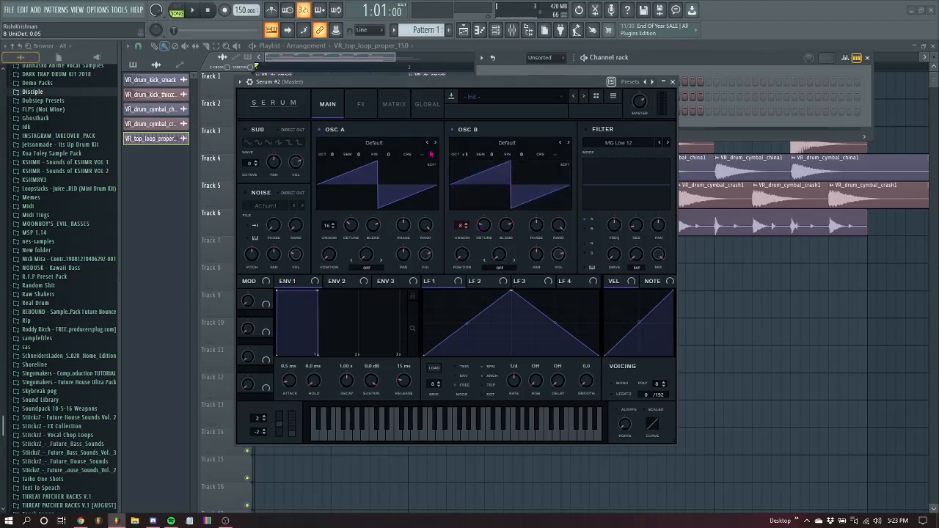
- Close Serum #2 and assign its channel to mixer insert 7, just before the first Serum's track
{"action": "left_click", "coordinate": [360, 103]}
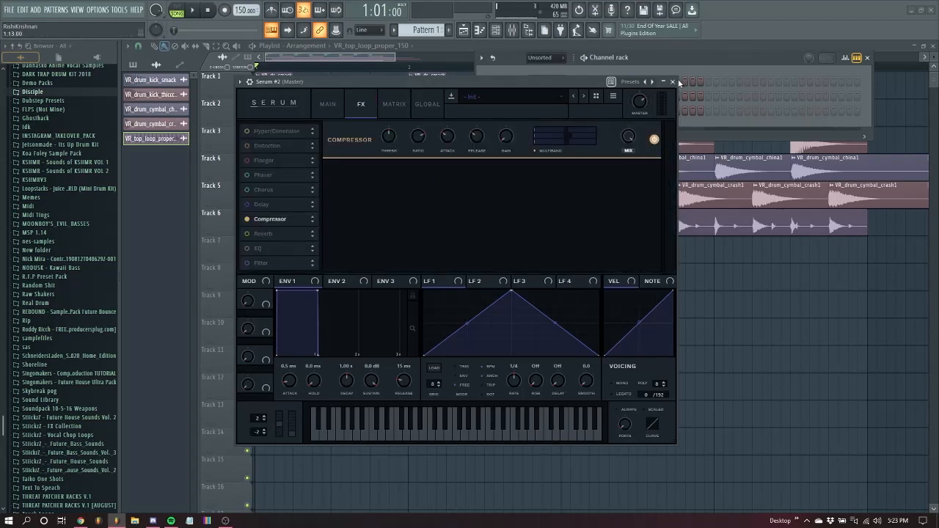
{"action": "left_click", "coordinate": [672, 82]}
{"action": "left_click", "coordinate": [512, 29]}
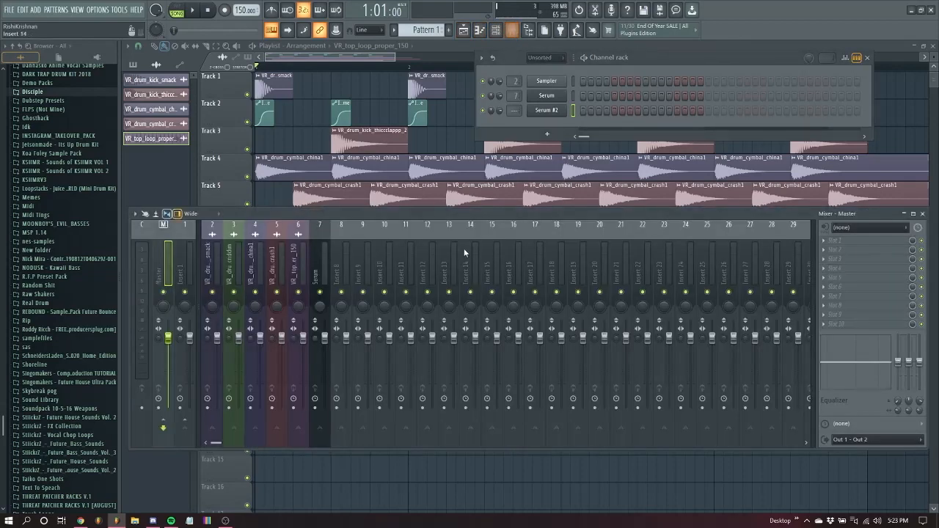
{"action": "left_click", "coordinate": [348, 273]}
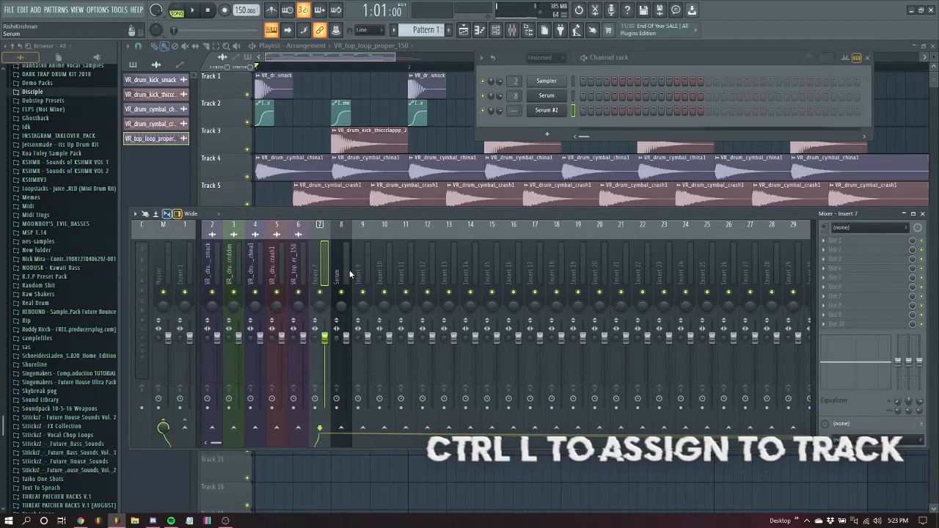
{"action": "key", "text": "ctrl+l"}
- Separate the Serum #2 mixer track from the drum tracks and move an empty insert between the two Serum tracks
{"action": "right_click", "coordinate": [342, 258]}
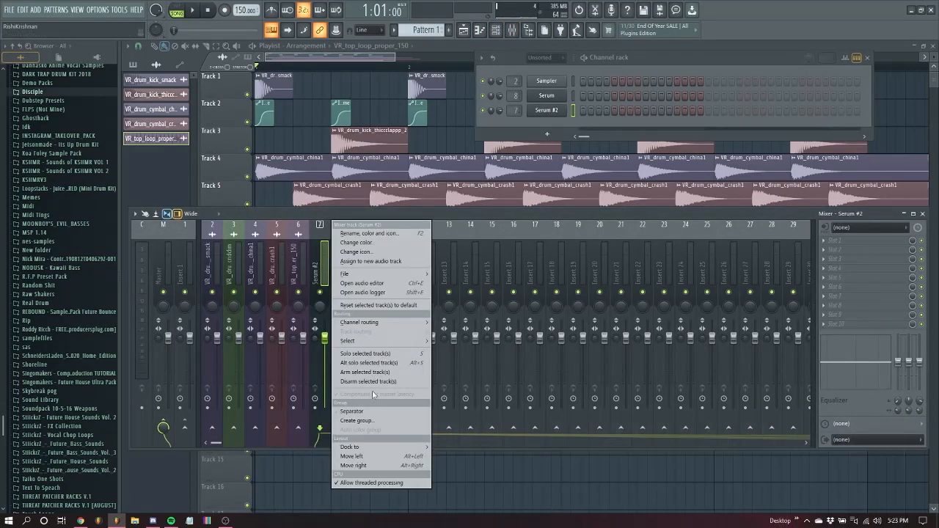
{"action": "left_click", "coordinate": [394, 456]}
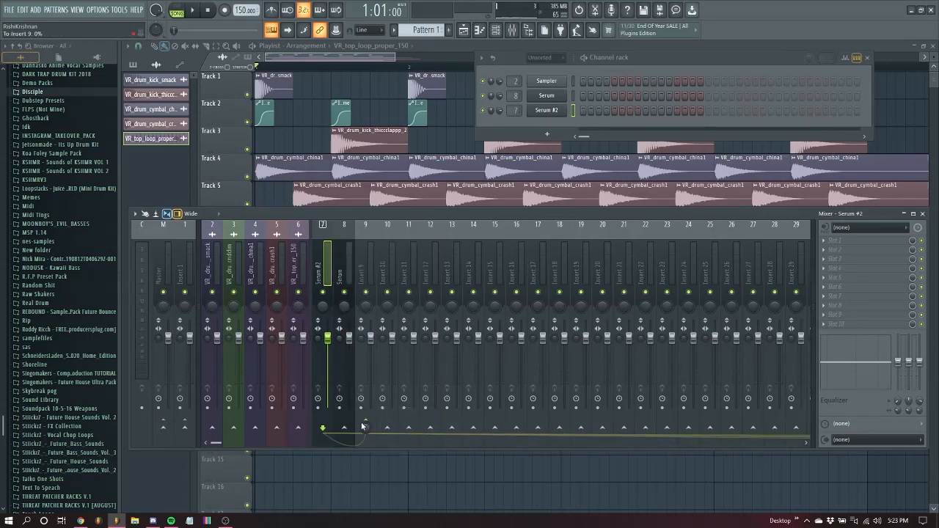
{"action": "left_click", "coordinate": [359, 250]}
{"action": "key", "text": "alt+Left"}
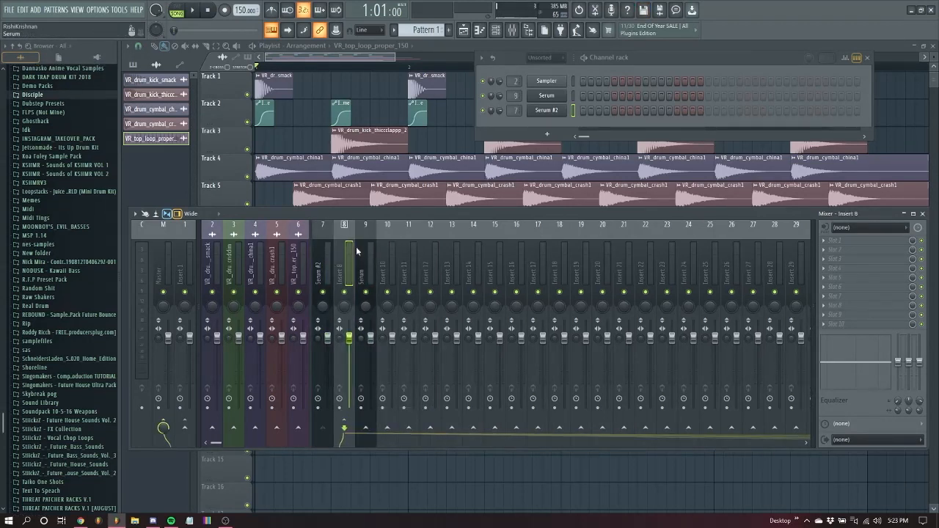
- Route the Serum #2 and Serum mixer tracks to Insert 8 as 0% sidechain sends instead of to the master
{"action": "left_click", "coordinate": [319, 258]}
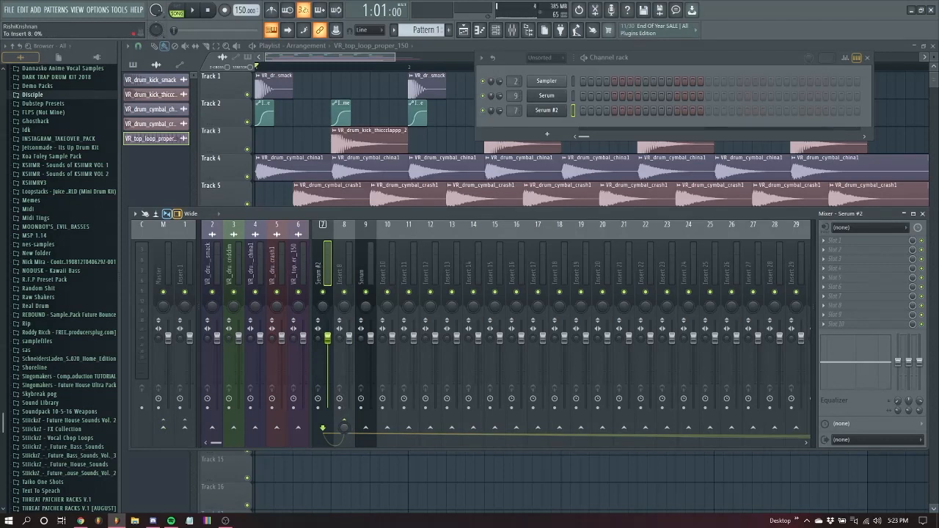
{"action": "left_click", "coordinate": [362, 272]}
{"action": "left_click", "coordinate": [345, 428]}
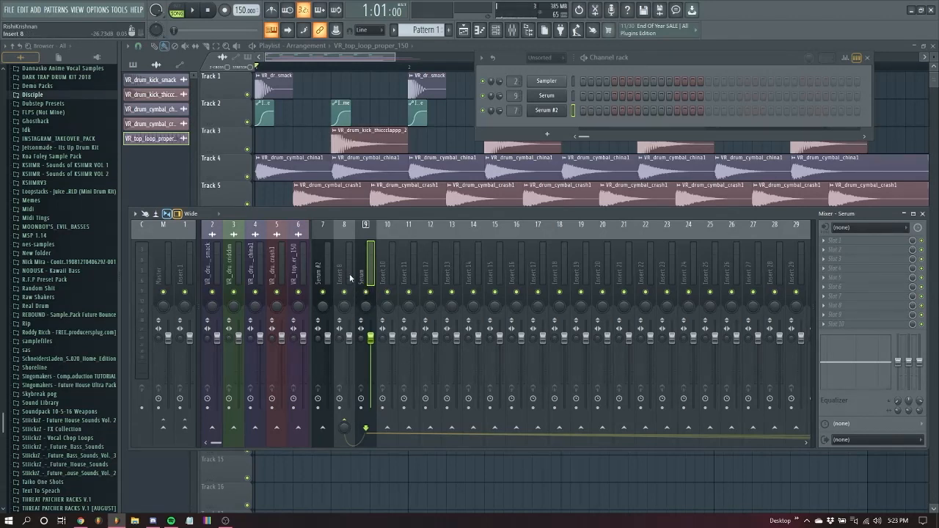
- Route the Serum track to Insert 10 and load the Vocodex effect on Insert 8
{"action": "left_click", "coordinate": [388, 428]}
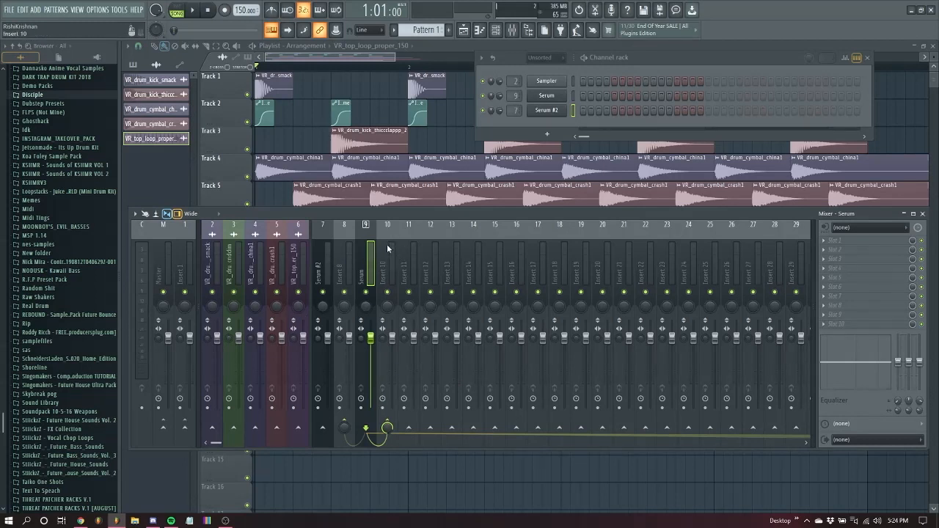
{"action": "left_click", "coordinate": [339, 265]}
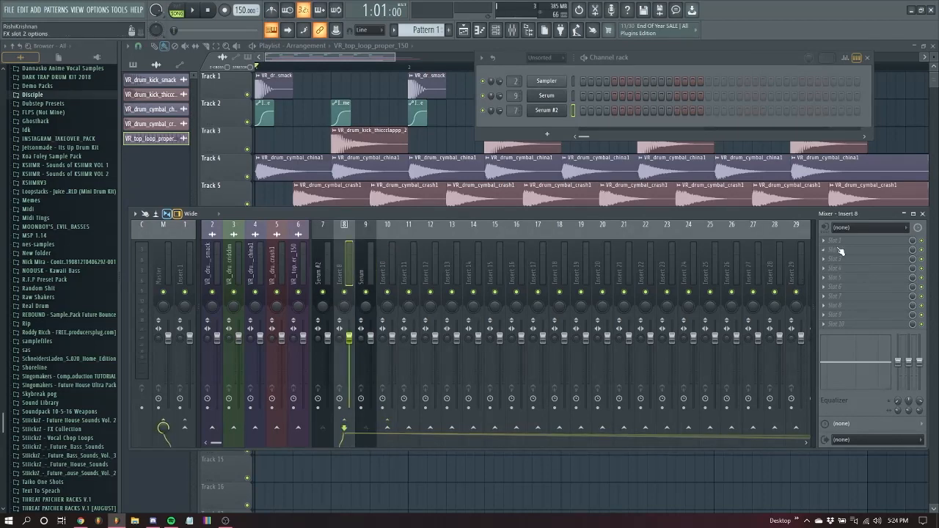
{"action": "left_click", "coordinate": [866, 240]}
{"action": "left_click", "coordinate": [607, 17]}
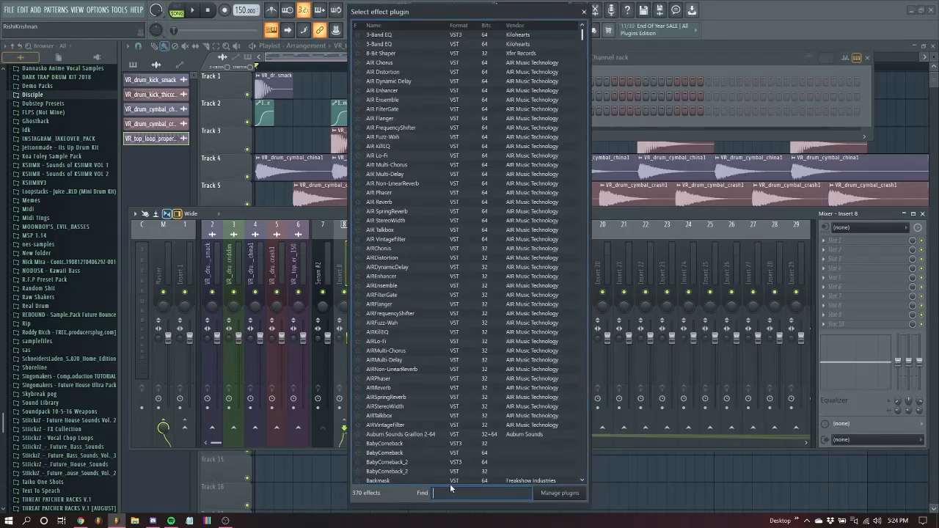
{"action": "type", "text": "voco"}
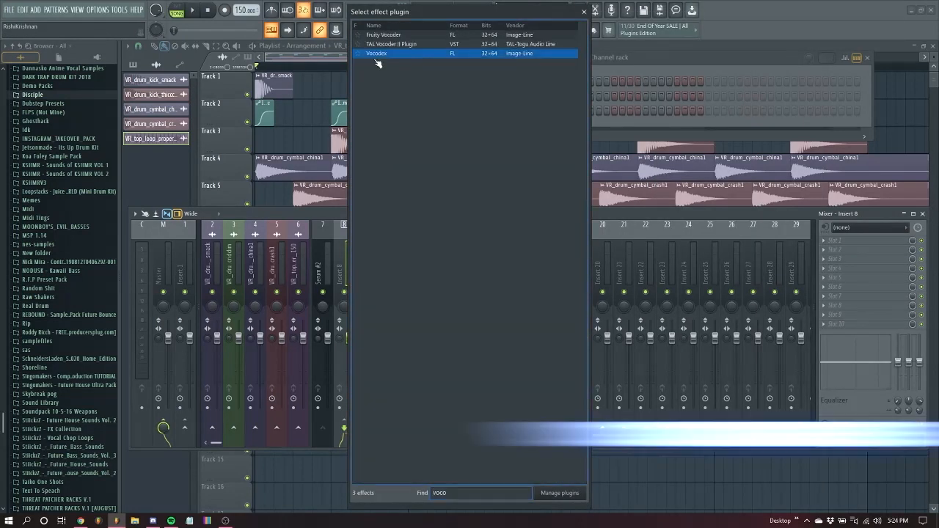
{"action": "double_click", "coordinate": [377, 56]}
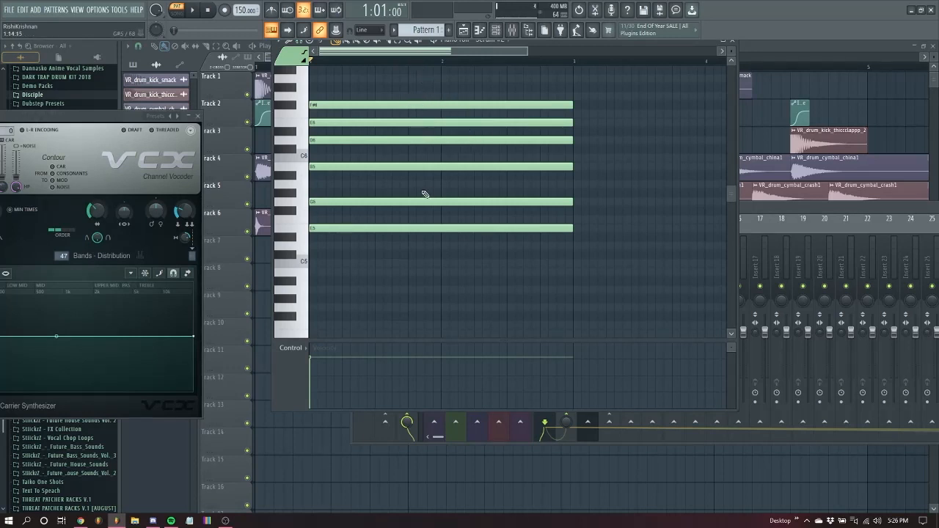
- Select all the Serum #2 chord notes and lengthen them to end at bar 5
{"action": "scroll", "coordinate": [426, 327], "scroll_direction": "up", "scroll_amount": 2}
{"action": "scroll", "coordinate": [388, 94], "scroll_direction": "down", "scroll_amount": 3}
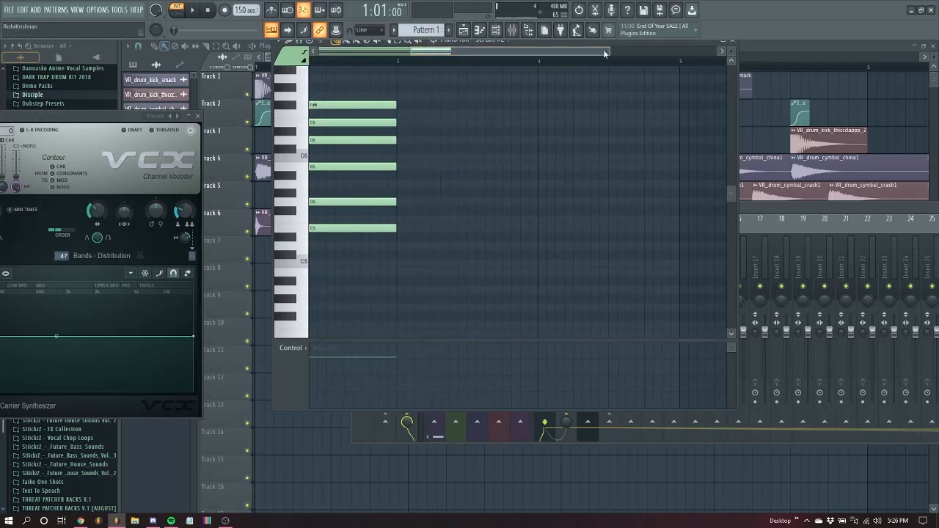
{"action": "left_click_drag", "start_coordinate": [446, 68], "coordinate": [409, 215]}
{"action": "left_click_drag", "start_coordinate": [480, 273], "coordinate": [354, 66]}
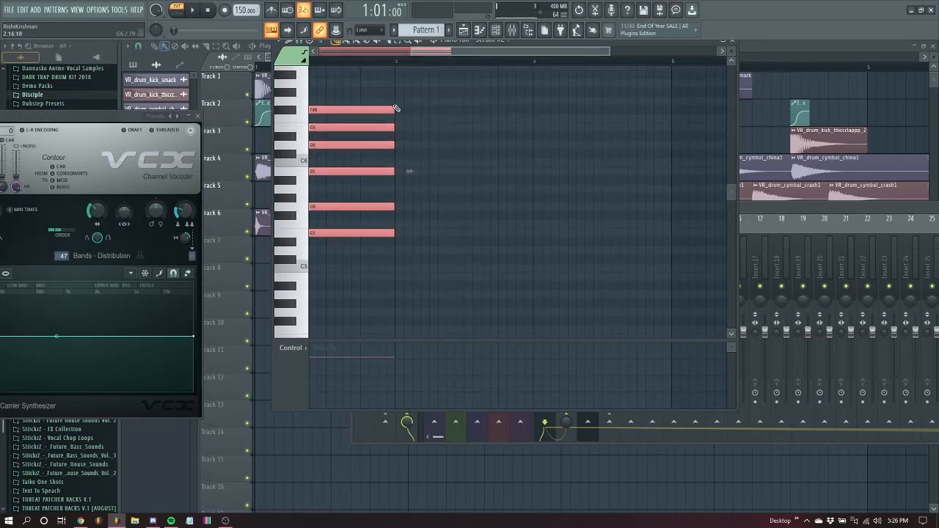
{"action": "left_click_drag", "start_coordinate": [394, 109], "coordinate": [671, 109]}
- Switch the piano roll to the Serum channel and place a single bass note under the ghosted chord
{"action": "left_click", "coordinate": [442, 59]}
{"action": "left_click", "coordinate": [493, 41]}
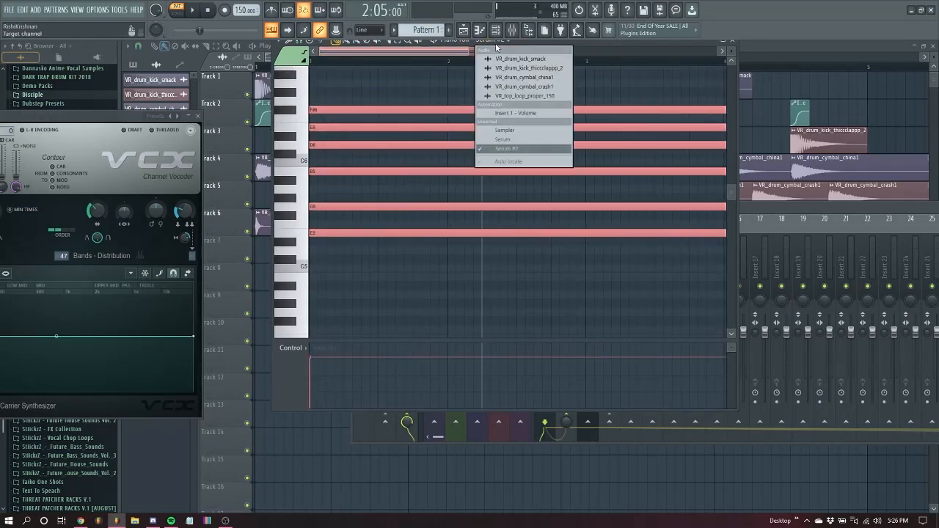
{"action": "left_click", "coordinate": [499, 149]}
{"action": "scroll", "coordinate": [482, 80], "scroll_direction": "down", "scroll_amount": 3}
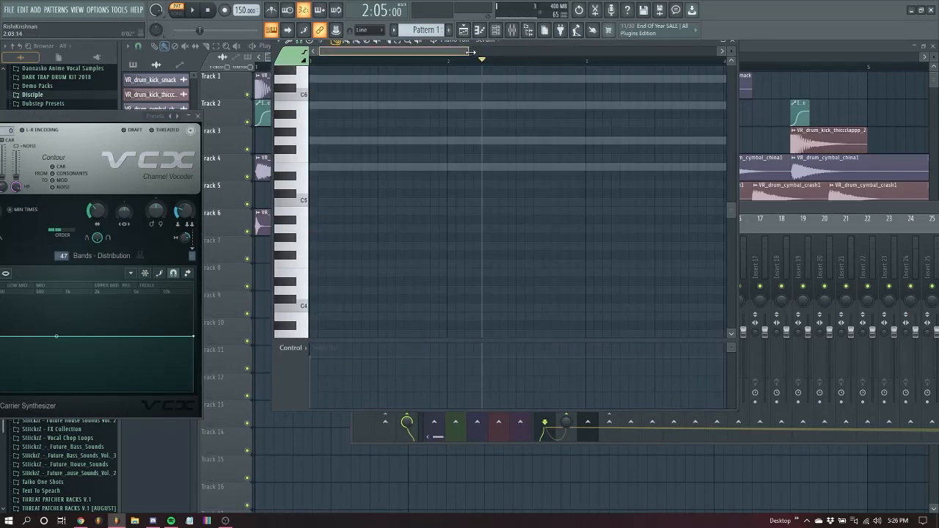
{"action": "left_click", "coordinate": [457, 170]}
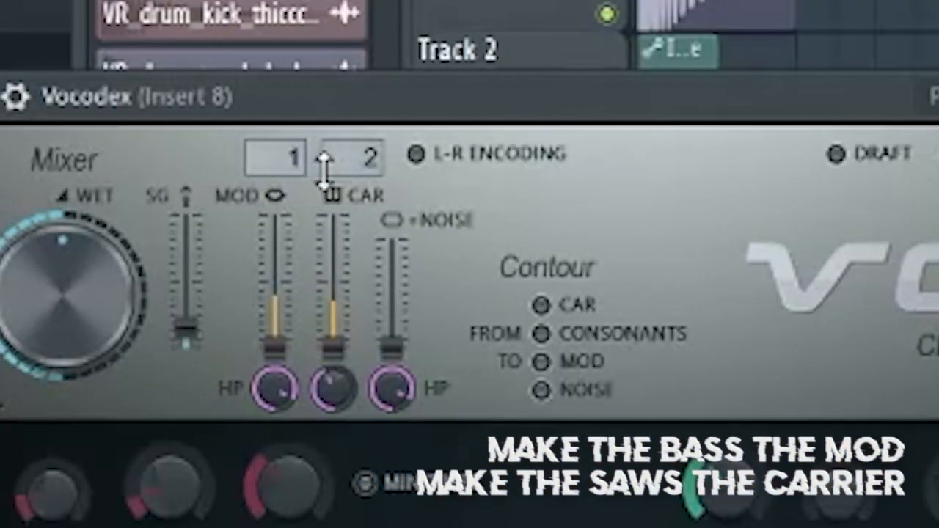
- Assign the bass as Vocodex's modulator and the saws as its carrier, then hide the mixer
{"action": "left_click_drag", "start_coordinate": [288, 163], "coordinate": [288, 152]}
{"action": "mouse_move", "coordinate": [360, 164]}
{"action": "left_mouse_down"}
{"action": "mouse_move", "coordinate": [361, 180]}
{"action": "mouse_move", "coordinate": [360, 172]}
{"action": "left_mouse_up"}
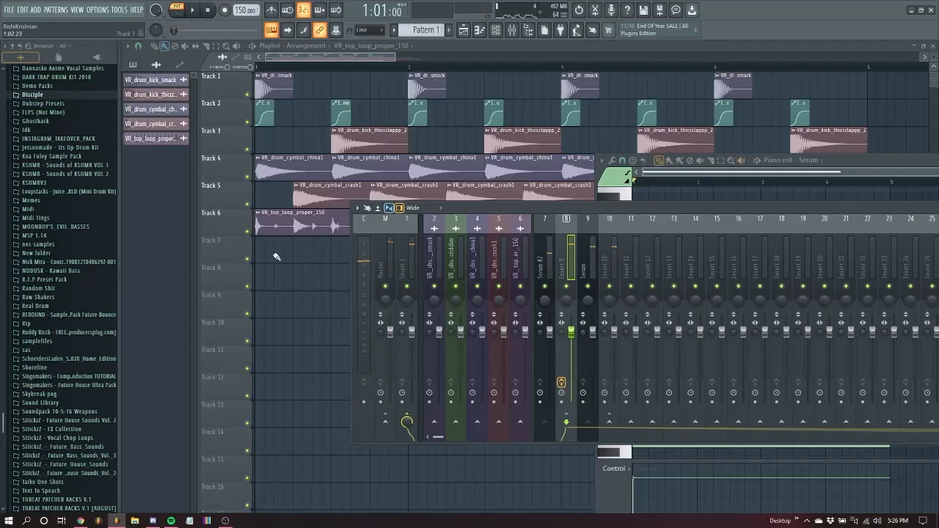
{"action": "key", "text": "F9"}
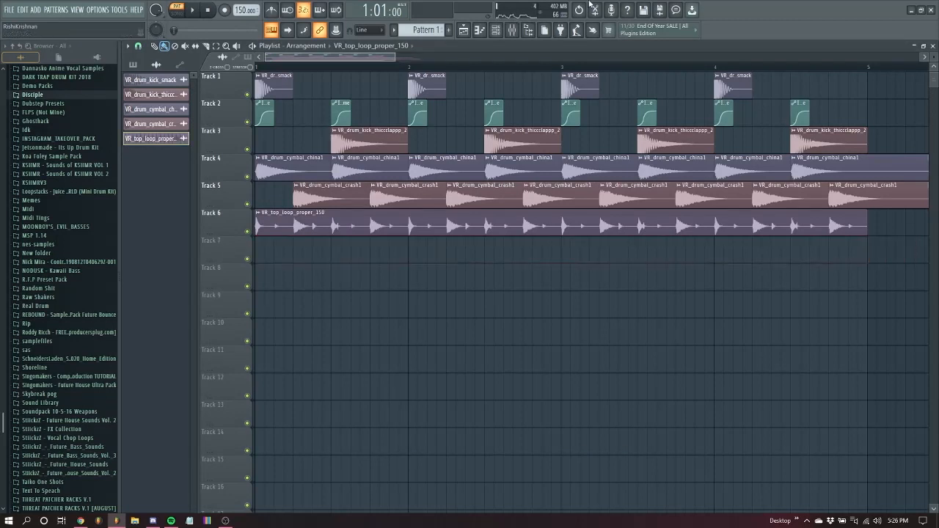
- Place Pattern 1 on playlist Track 7 starting at bar 1 and play the arrangement in song mode
{"action": "left_click", "coordinate": [496, 30]}
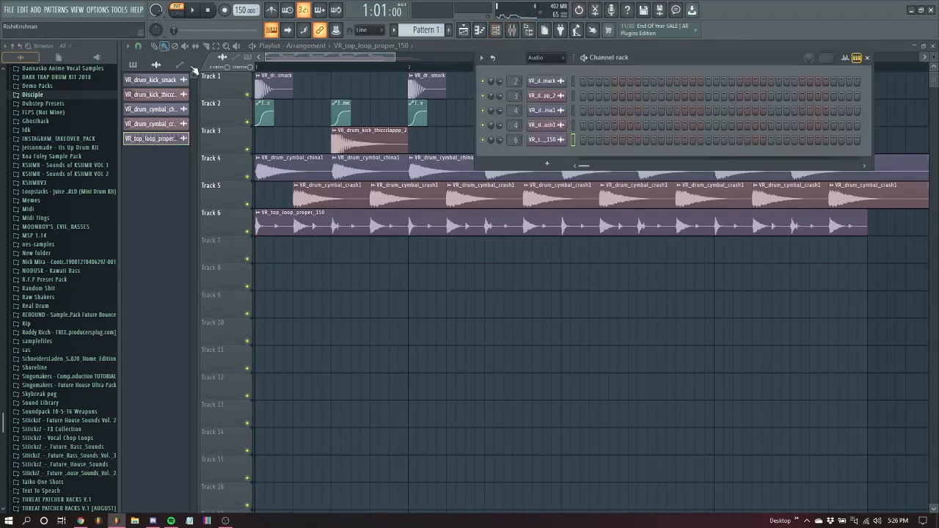
{"action": "left_click", "coordinate": [133, 65]}
{"action": "left_click", "coordinate": [149, 82]}
{"action": "left_click", "coordinate": [289, 247]}
{"action": "left_click_drag", "start_coordinate": [322, 243], "coordinate": [291, 243]}
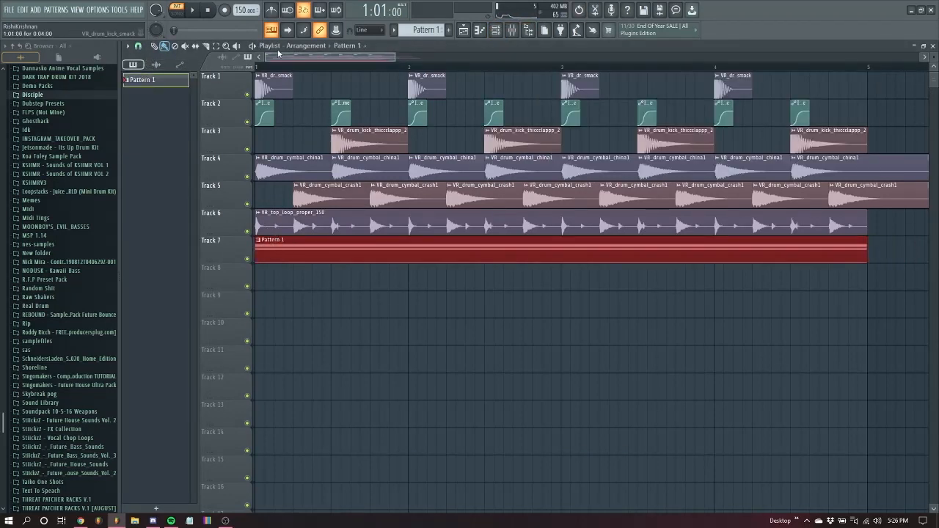
{"action": "key", "text": "l"}
{"action": "key", "text": "space"}
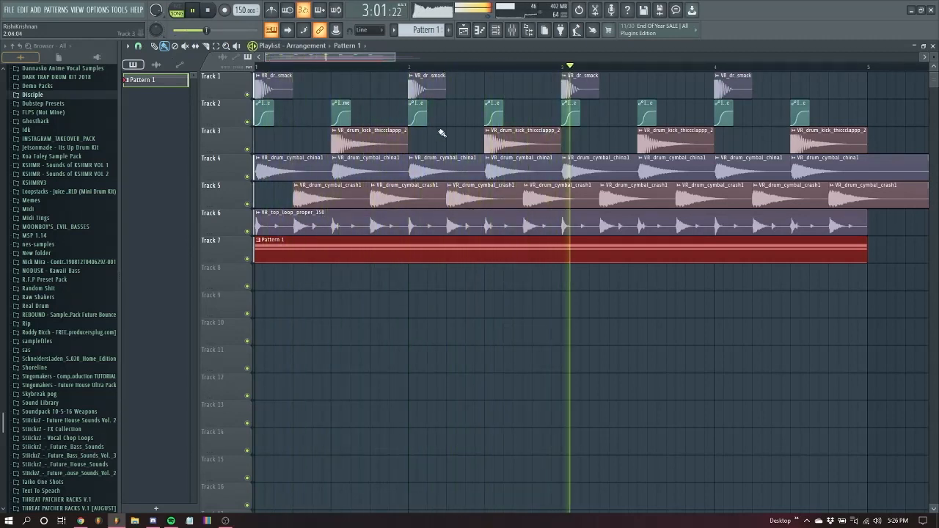
{"action": "key", "text": "space"}
- Bring up the mixer and reposition its window so the effect slots of the bass inserts are in view
{"action": "left_click", "coordinate": [516, 31]}
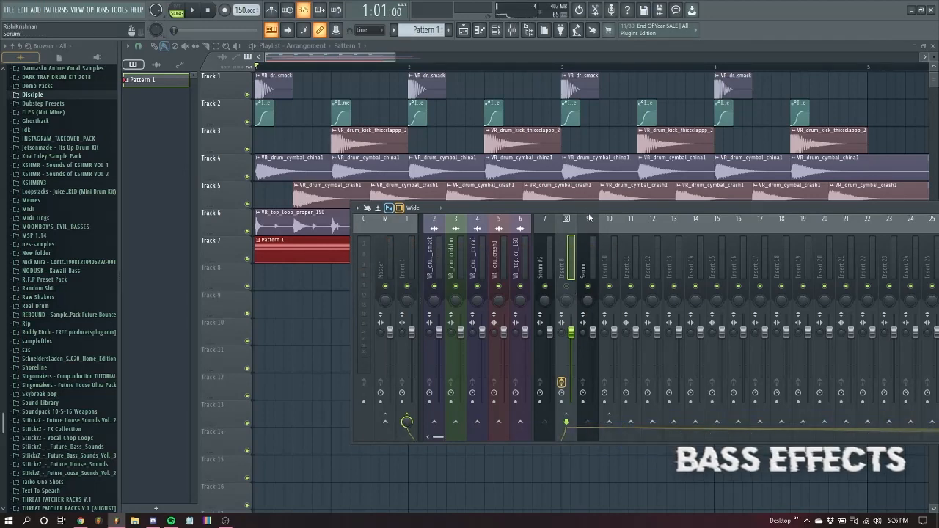
{"action": "left_click_drag", "start_coordinate": [588, 209], "coordinate": [546, 181]}
{"action": "left_click", "coordinate": [526, 209]}
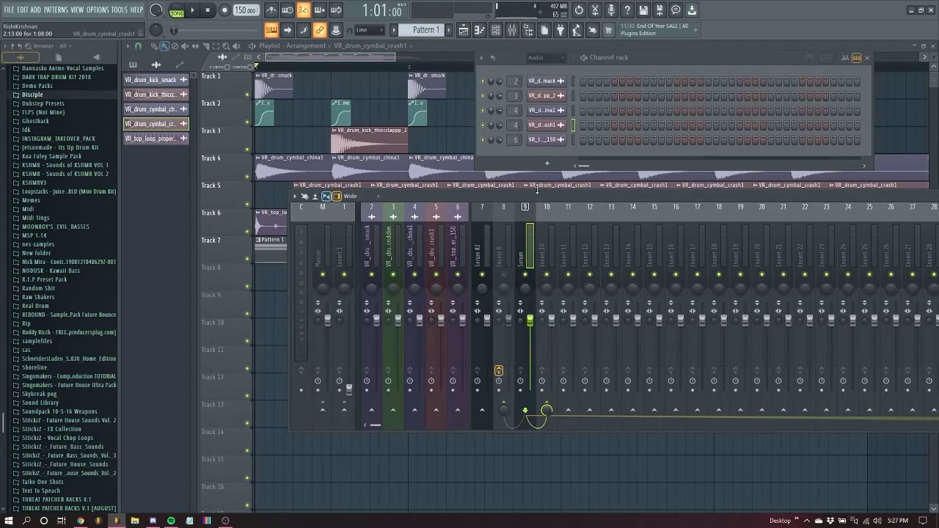
{"action": "left_click_drag", "start_coordinate": [534, 195], "coordinate": [428, 184]}
{"action": "left_click", "coordinate": [442, 219]}
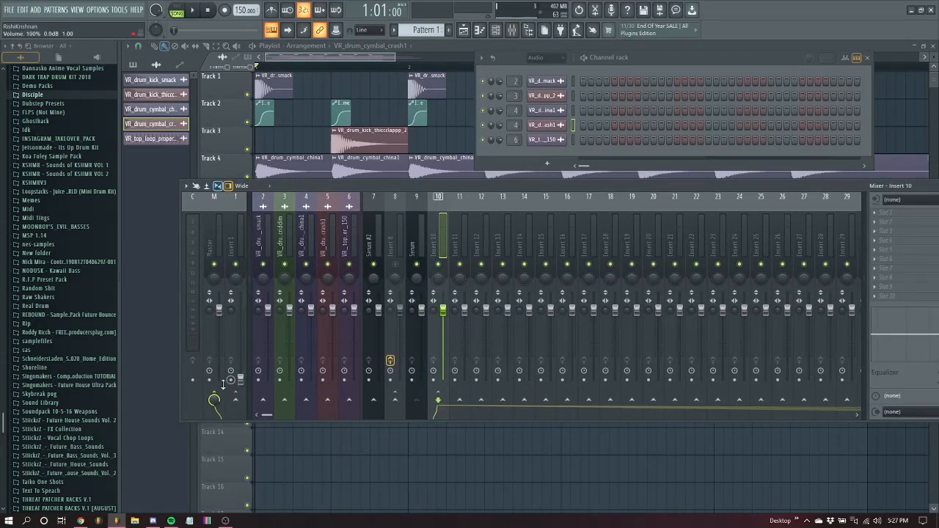
{"action": "left_click", "coordinate": [397, 250]}
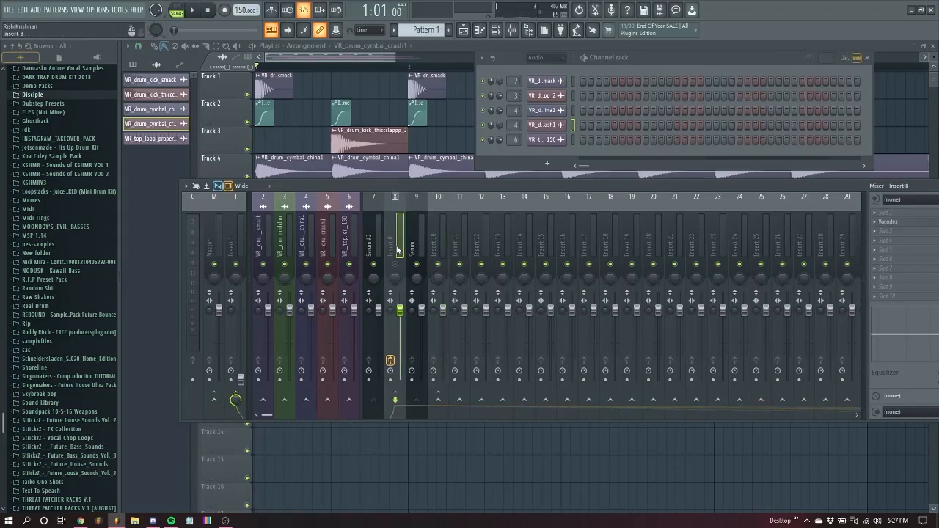
- Load Patcher on Insert 10 and apply the CRWTH BRIGHT RACK [FX] preset from THREAT PATCHER RACKS V.1
{"action": "left_click", "coordinate": [439, 251]}
{"action": "left_click", "coordinate": [865, 212]}
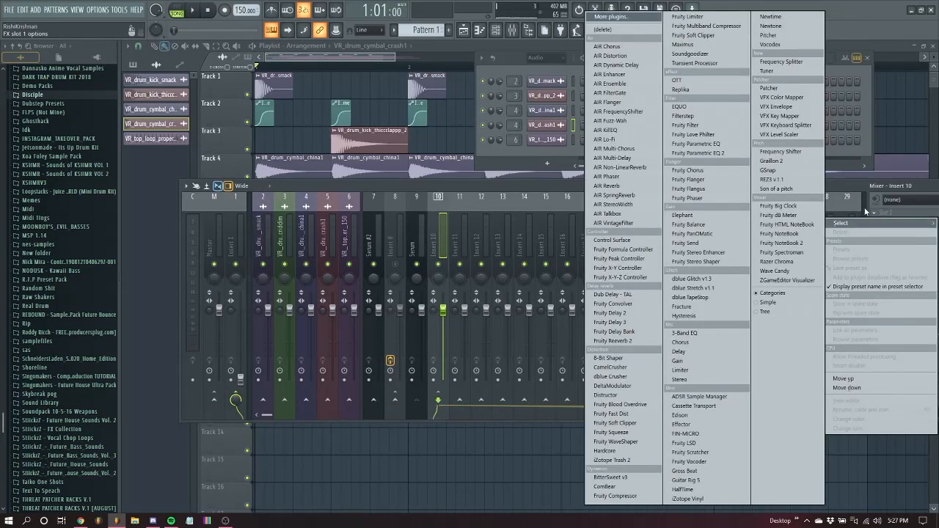
{"action": "left_click", "coordinate": [620, 17]}
{"action": "type", "text": "pa"}
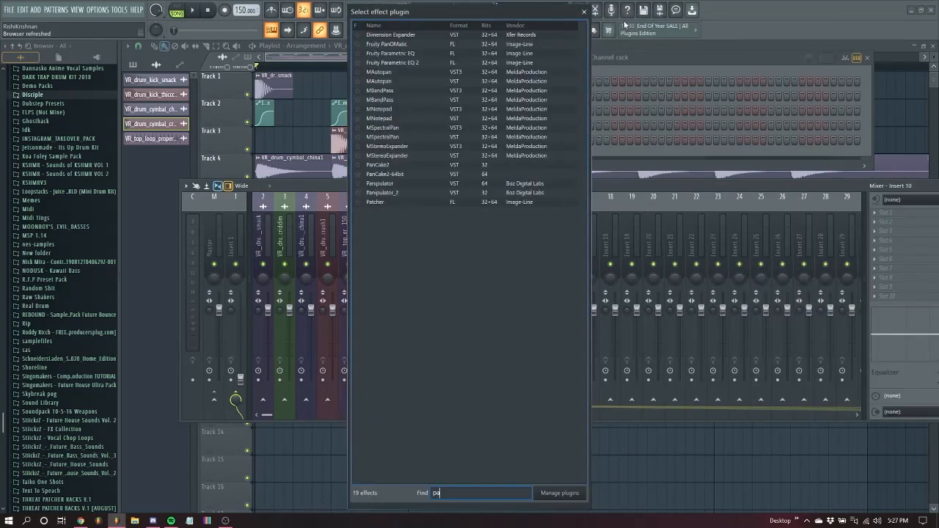
{"action": "type", "text": "t"}
{"action": "key", "text": "Return"}
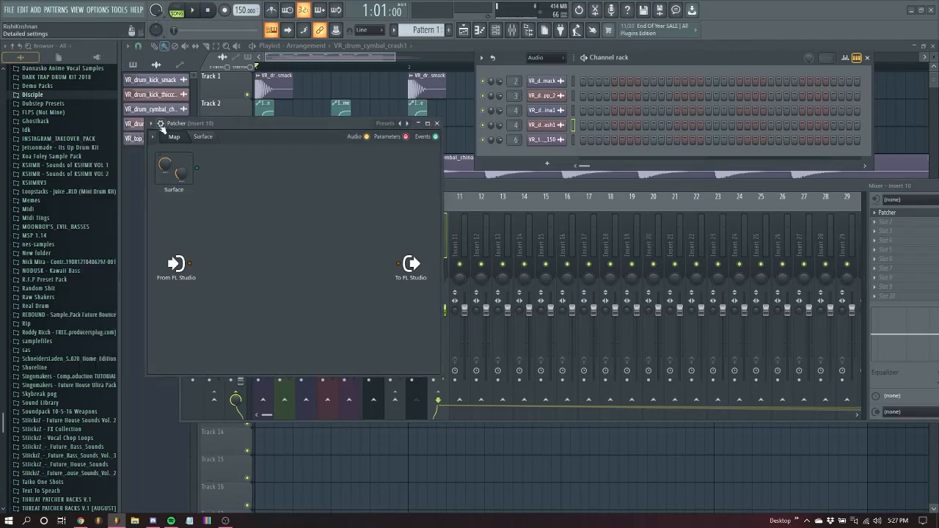
{"action": "left_click_drag", "start_coordinate": [51, 439], "coordinate": [806, 118]}
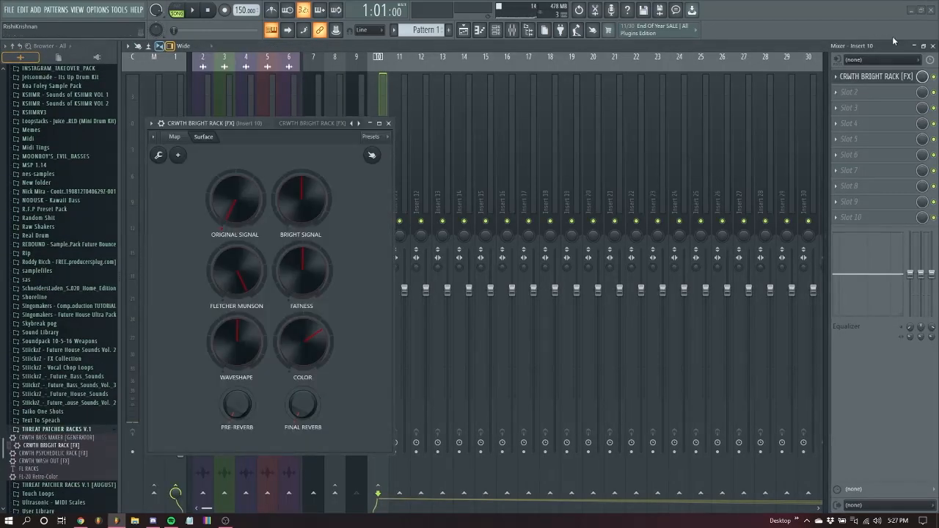
- Shift the bright rack to slot 2 of Insert 10 and load OTT in slot 1 ahead of it
{"action": "left_click", "coordinate": [876, 95]}
{"action": "left_click", "coordinate": [872, 93]}
{"action": "left_click", "coordinate": [868, 78]}
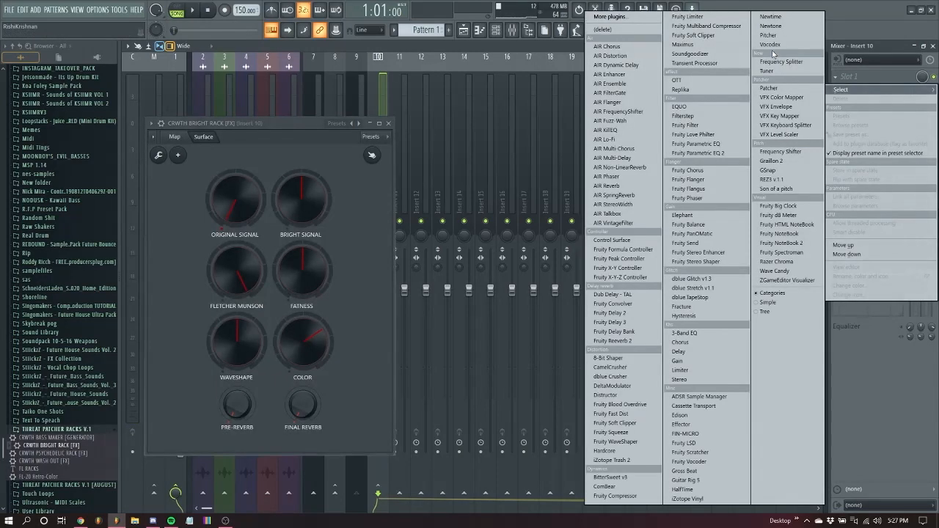
{"action": "left_click", "coordinate": [720, 80]}
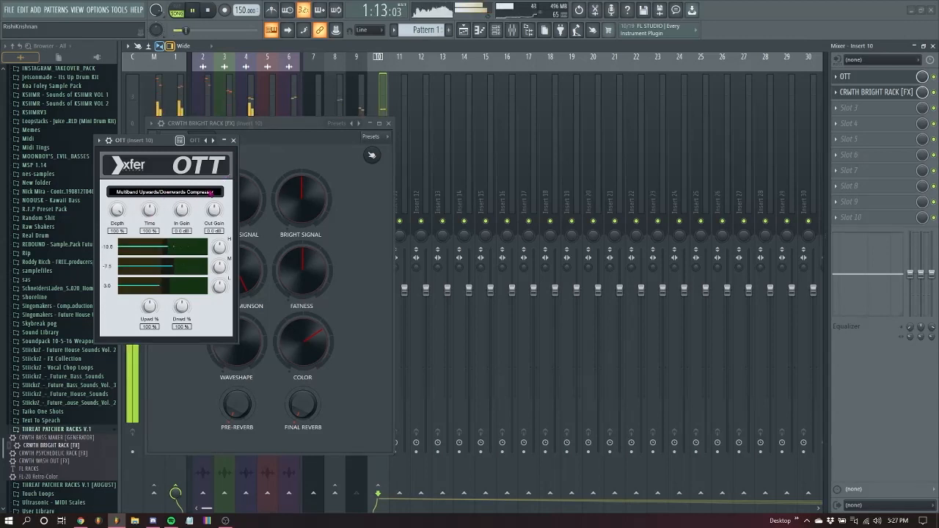
{"action": "key", "text": "Escape"}
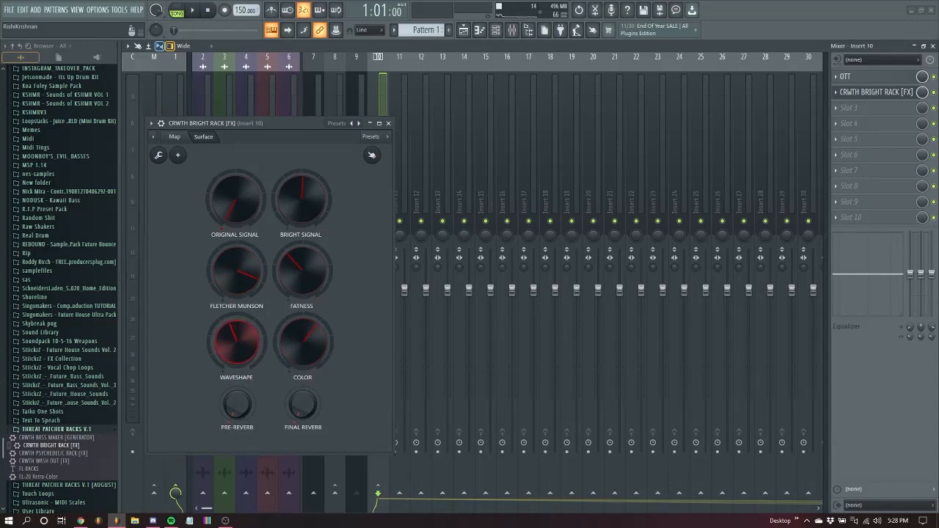
- Close the bright rack and add Fruity Parametric EQ 2 in slot 3 of Insert 10
{"action": "left_click", "coordinate": [389, 123]}
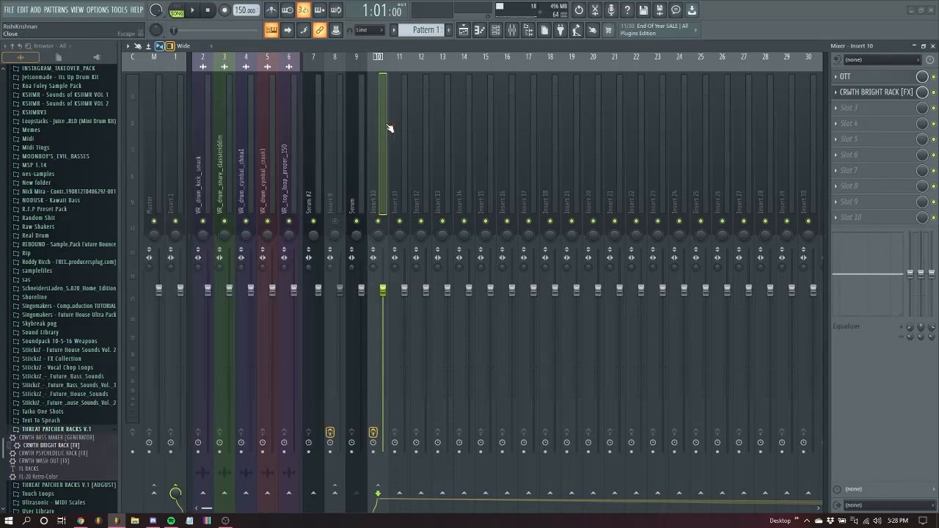
{"action": "key", "text": "space"}
{"action": "key", "text": "space"}
{"action": "left_click", "coordinate": [836, 108]}
{"action": "mouse_move", "coordinate": [850, 120]}
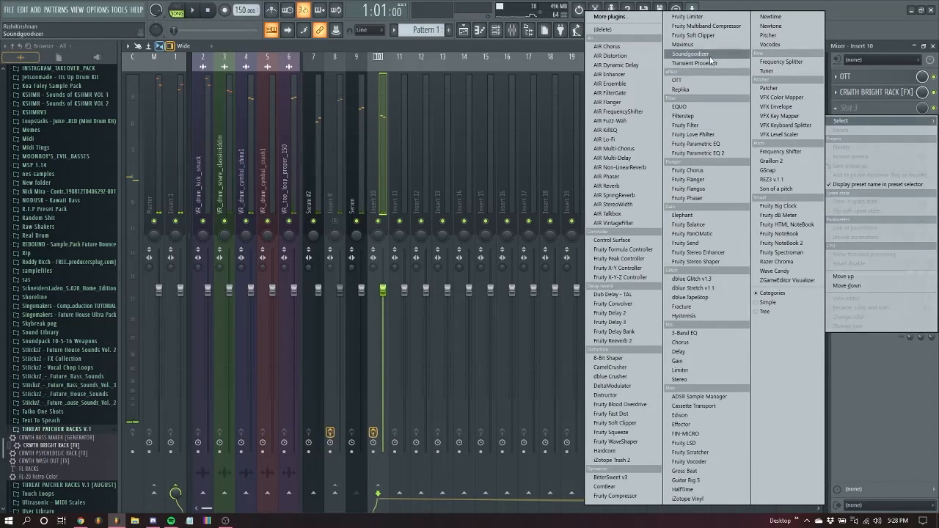
{"action": "left_click", "coordinate": [705, 153]}
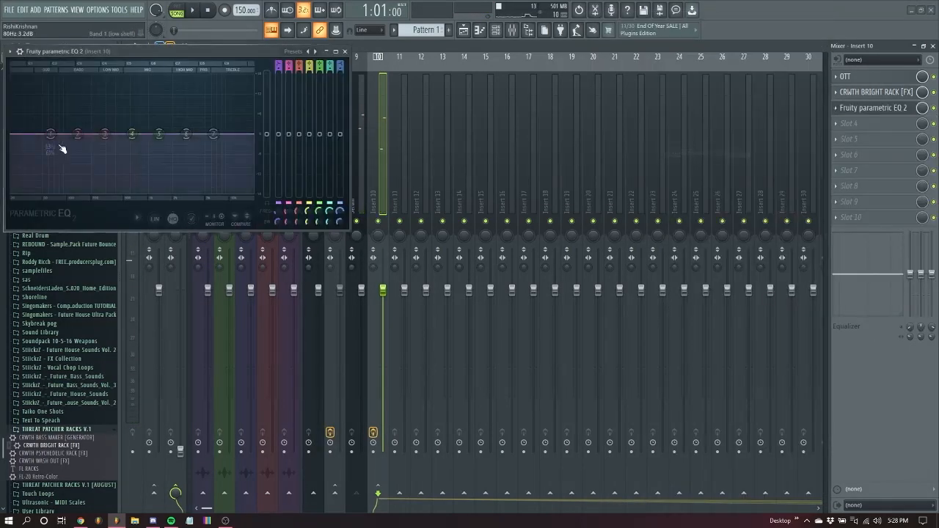
- Shape the EQ during playback with a low cut on band 1, a dip on band 4 and boosts on bands 5 and 6
{"action": "scroll", "coordinate": [279, 66], "scroll_direction": "down", "scroll_amount": 2}
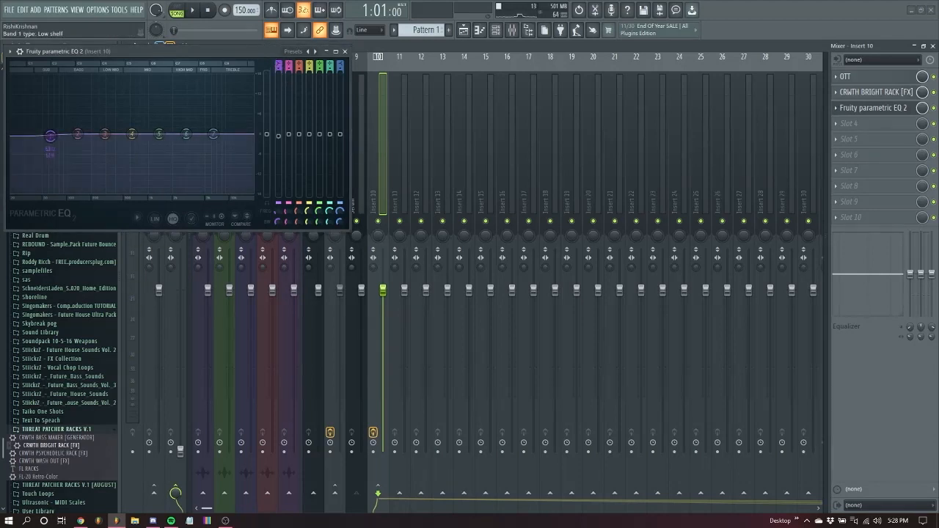
{"action": "left_click_drag", "start_coordinate": [51, 134], "coordinate": [134, 144]}
{"action": "key", "text": "space"}
{"action": "left_click_drag", "start_coordinate": [160, 135], "coordinate": [208, 128]}
{"action": "key", "text": "space"}
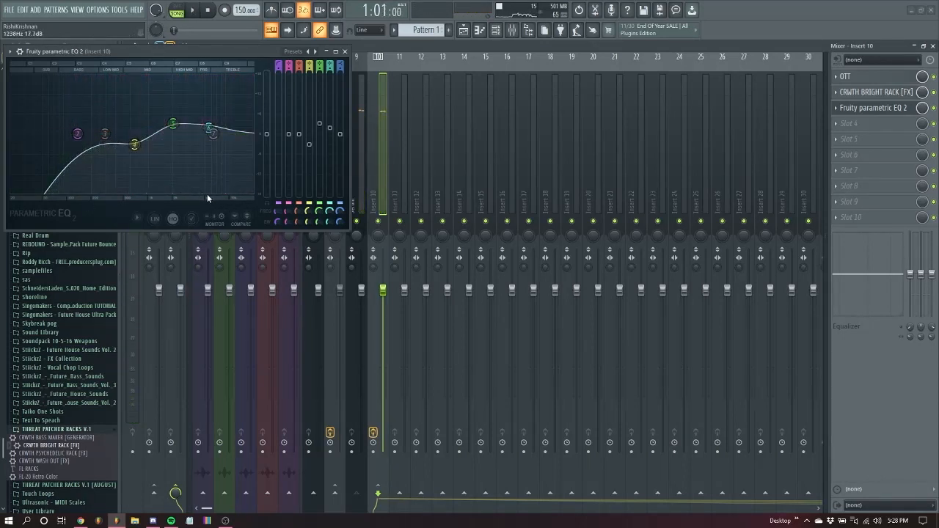
- Refine the EQ curve by dipping band 6, slightly raising band 7 and shifting band 2 to a higher frequency
{"action": "left_click_drag", "start_coordinate": [152, 53], "coordinate": [307, 86]}
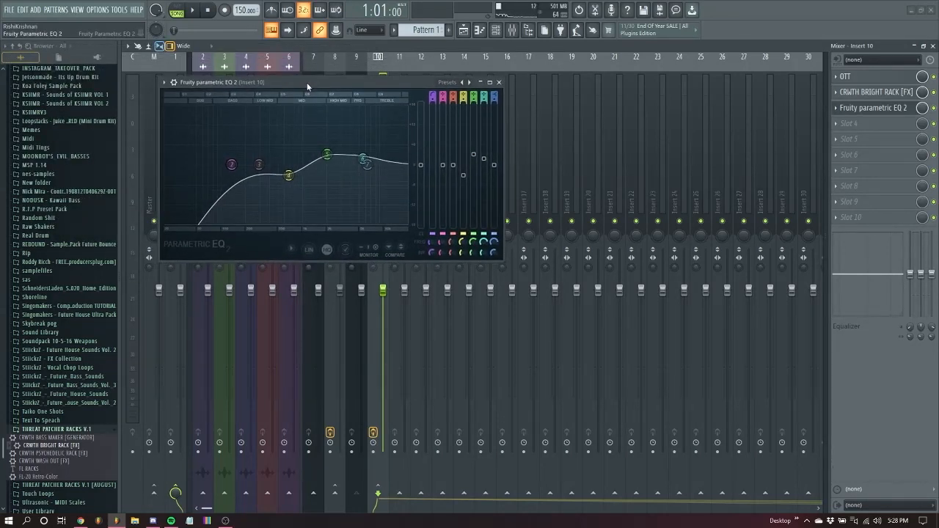
{"action": "left_click_drag", "start_coordinate": [307, 82], "coordinate": [261, 164]}
{"action": "mouse_move", "coordinate": [321, 245]}
{"action": "left_mouse_down"}
{"action": "mouse_move", "coordinate": [314, 253]}
{"action": "mouse_move", "coordinate": [329, 239]}
{"action": "mouse_move", "coordinate": [314, 254]}
{"action": "mouse_move", "coordinate": [330, 243]}
{"action": "left_mouse_up"}
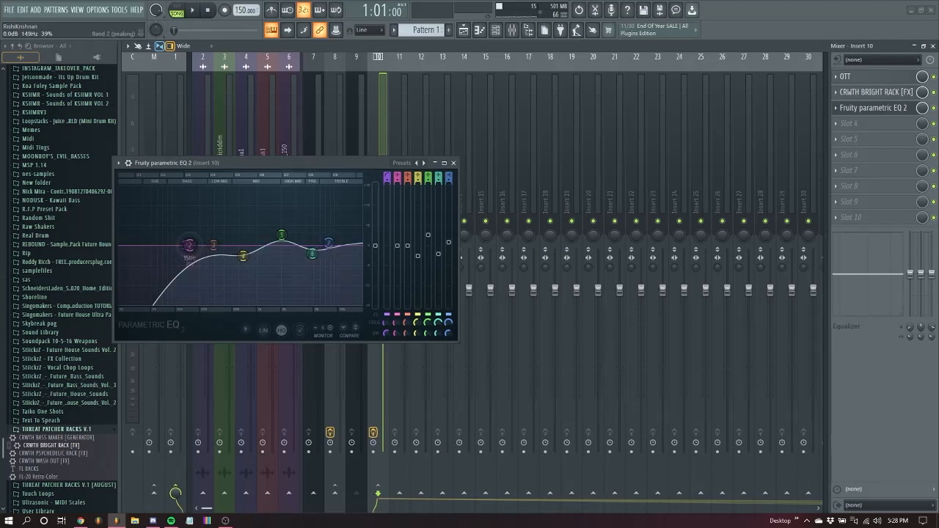
{"action": "left_click_drag", "start_coordinate": [187, 246], "coordinate": [207, 247]}
- Play the arrangement from the playlist and check the track levels in the mixer
{"action": "left_click", "coordinate": [495, 29]}
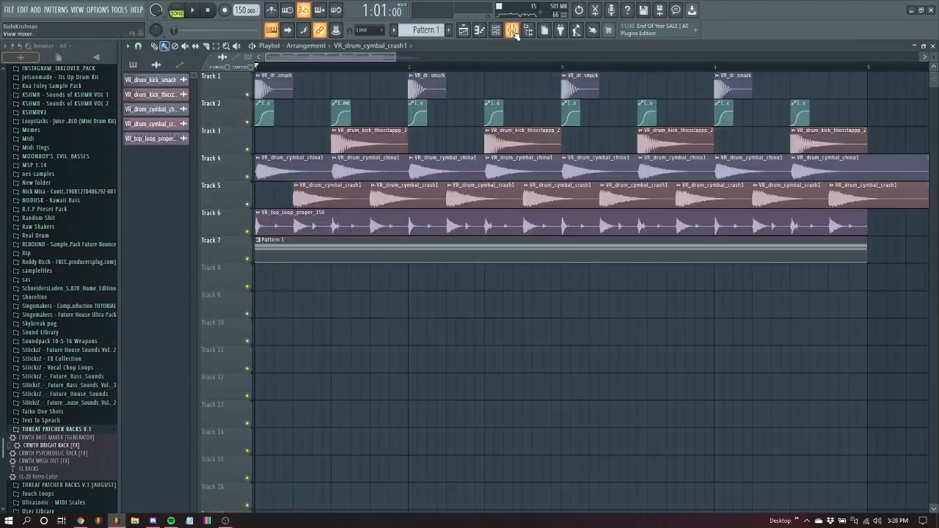
{"action": "key", "text": "space"}
{"action": "left_click", "coordinate": [496, 29]}
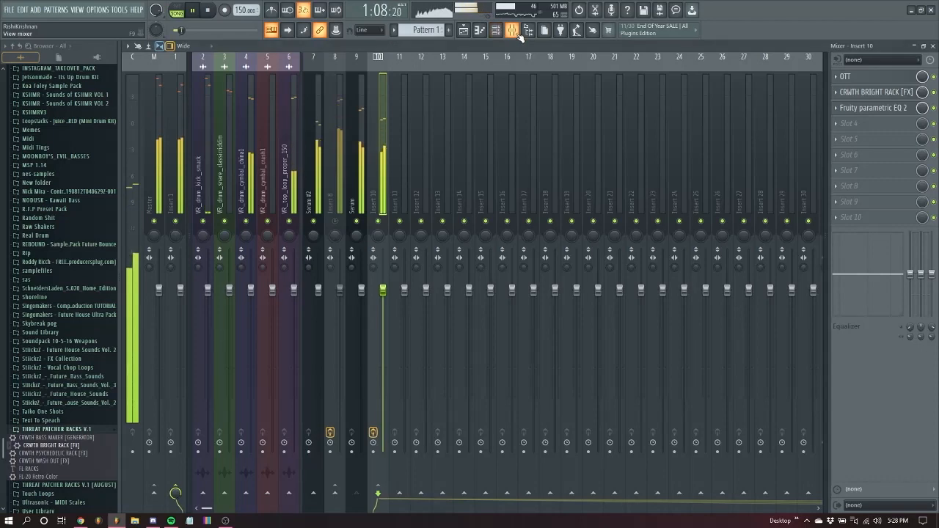
- Search the full plugin list for Trash and add iZotope Trash 2 after the EQ on Insert 10
{"action": "left_click", "coordinate": [850, 124]}
{"action": "left_click", "coordinate": [855, 128]}
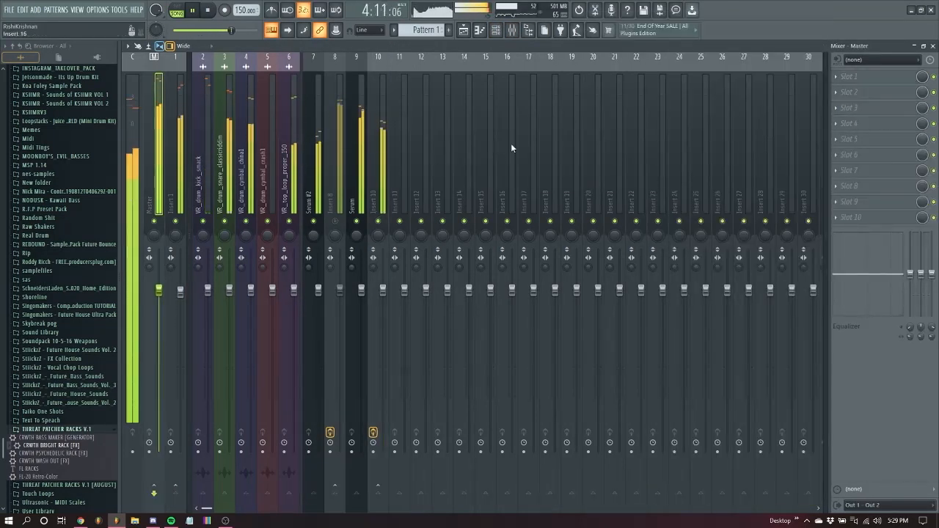
{"action": "key", "text": "space"}
{"action": "left_click", "coordinate": [856, 124]}
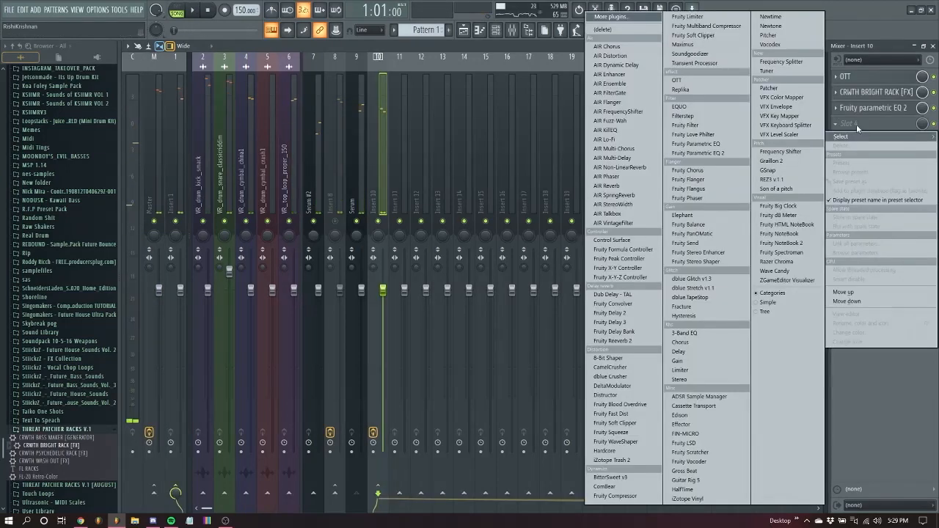
{"action": "left_click", "coordinate": [615, 18]}
{"action": "type", "text": "tras"}
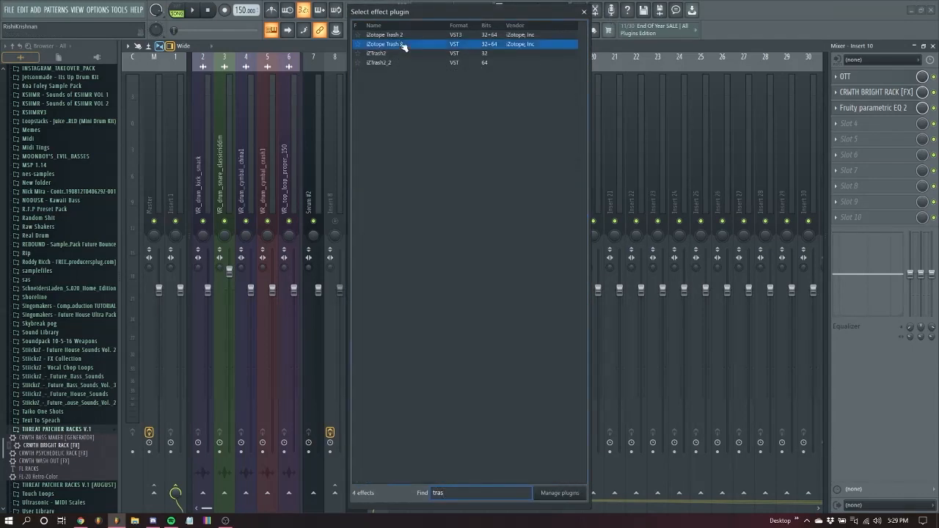
{"action": "double_click", "coordinate": [403, 45]}
- Set Trash 2's first multiband distortion to Crungey Grunch during playback and move the plugin up to slot 4
{"action": "key", "text": "space"}
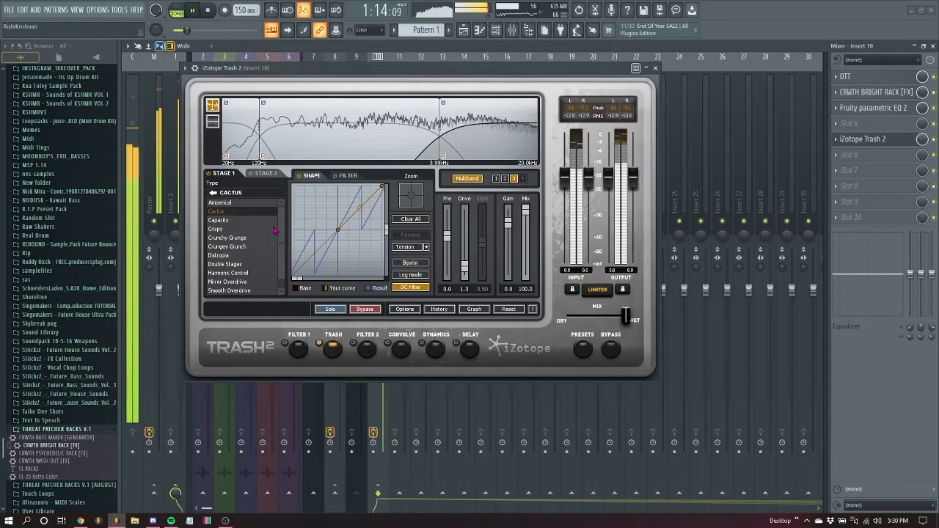
{"action": "left_click", "coordinate": [233, 247]}
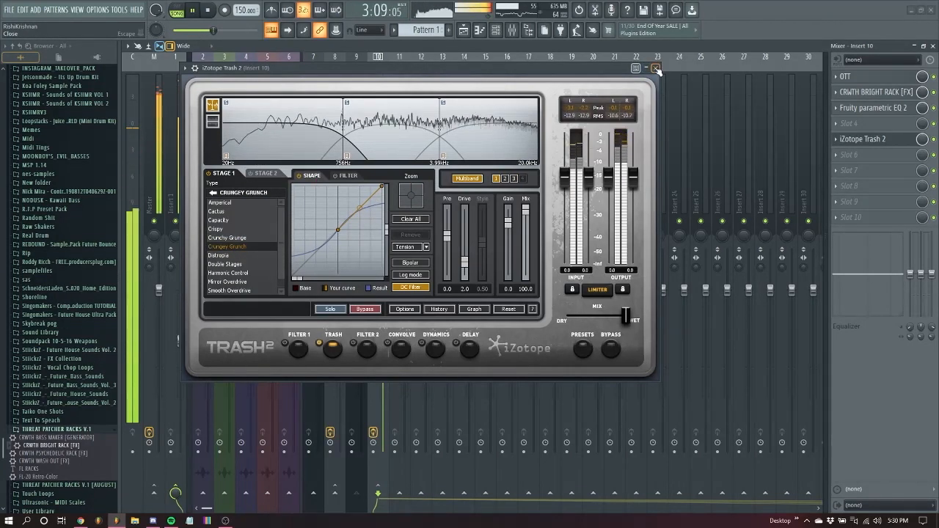
{"action": "left_click", "coordinate": [657, 69]}
{"action": "key", "text": "space"}
{"action": "scroll", "coordinate": [875, 141], "scroll_direction": "up", "scroll_amount": 1}
- Add Fruity Parametric EQ 2 in slot 5 of Insert 10 with a band 1 low cut at about 86 Hz and audition it
{"action": "left_click", "coordinate": [867, 138]}
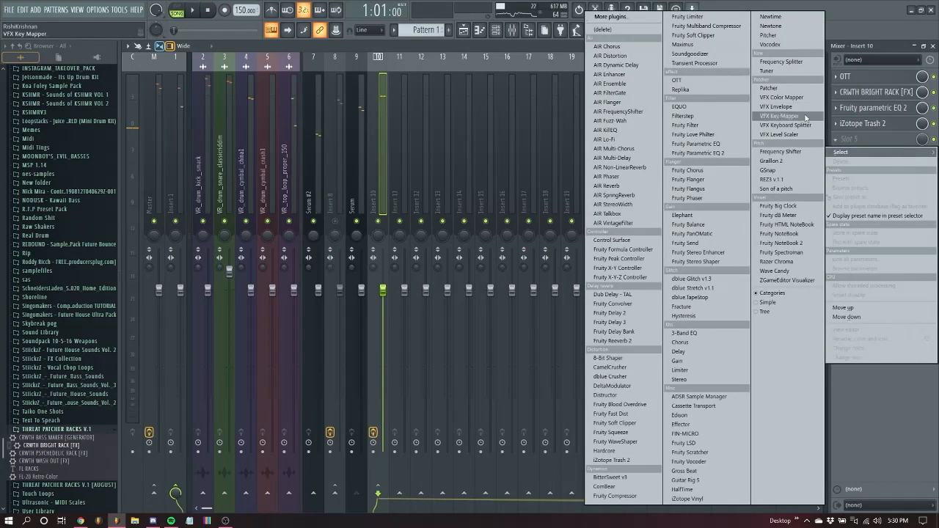
{"action": "left_click", "coordinate": [711, 153]}
{"action": "left_click_drag", "start_coordinate": [304, 91], "coordinate": [304, 105]}
{"action": "left_click_drag", "start_coordinate": [75, 160], "coordinate": [86, 160]}
{"action": "key", "text": "space"}
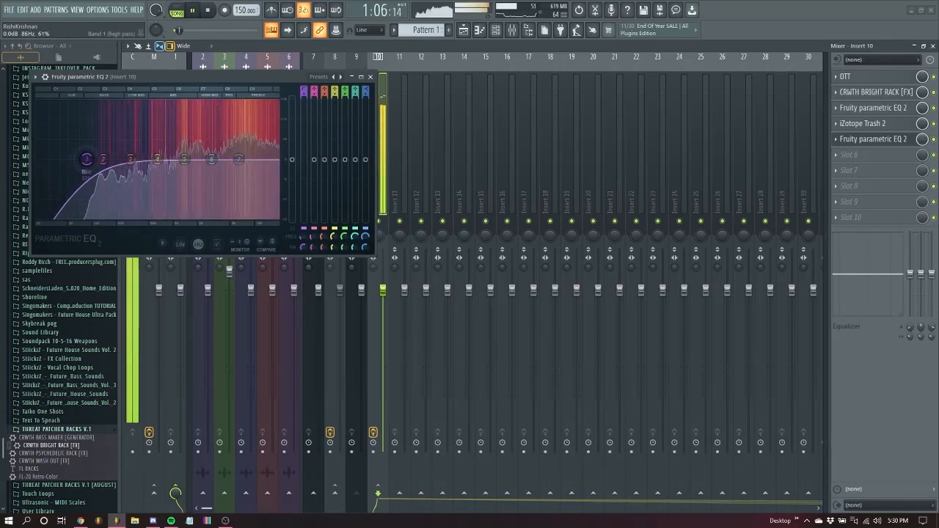
{"action": "left_click", "coordinate": [371, 77]}
{"action": "key", "text": "space"}
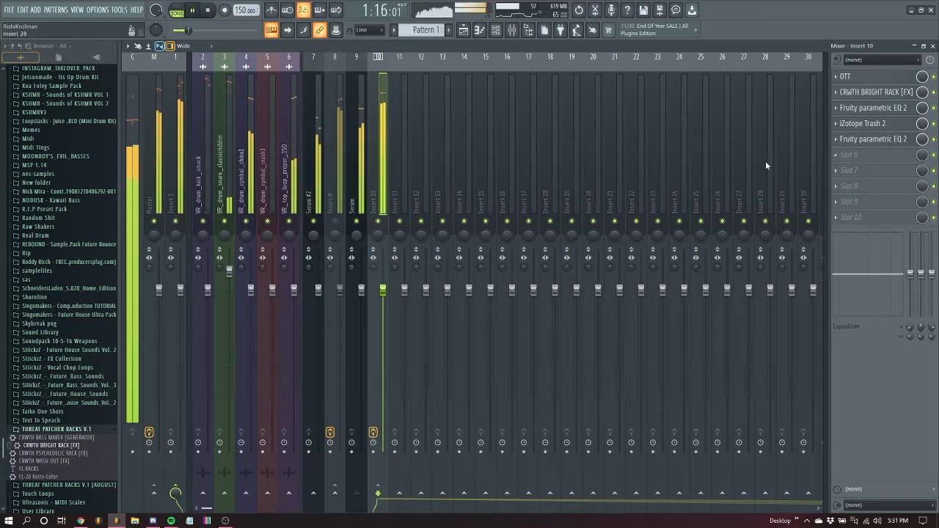
{"action": "key", "text": "space"}
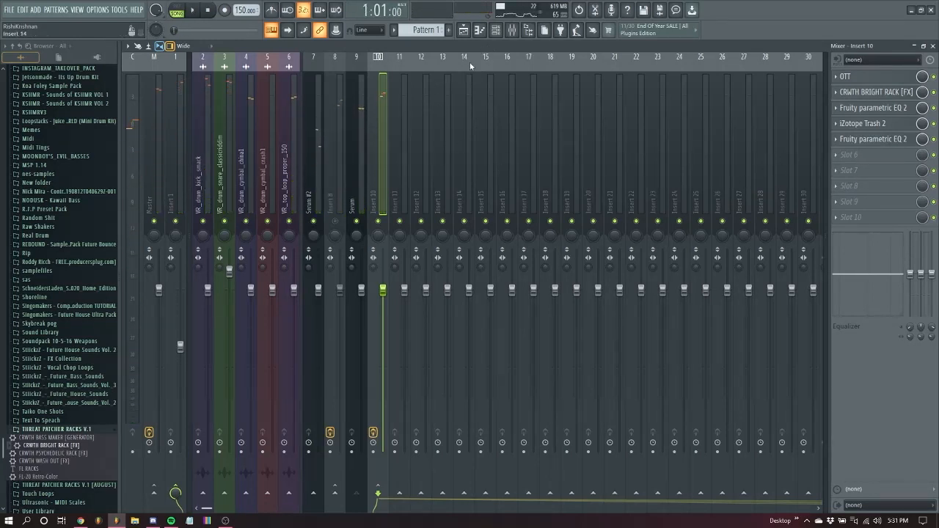
- Isolate the vocoder on Insert 8 with its two Serum source tracks and listen to it
{"action": "left_click", "coordinate": [321, 211]}
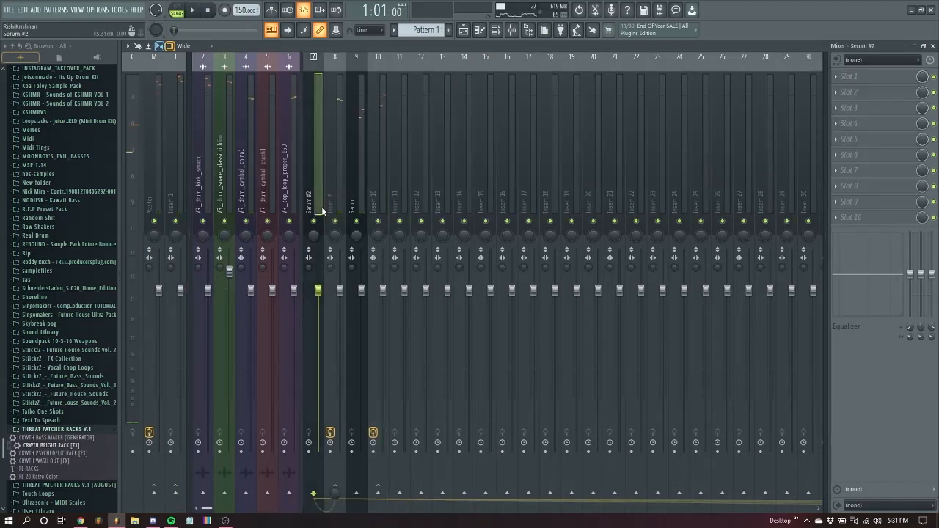
{"action": "right_click", "coordinate": [357, 221]}
{"action": "left_click", "coordinate": [341, 220]}
{"action": "key", "text": "space"}
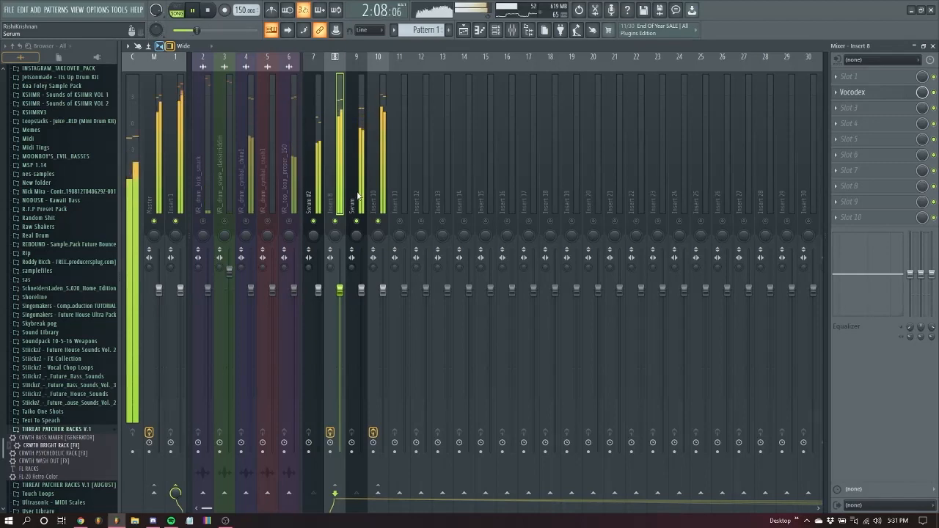
{"action": "key", "text": "space"}
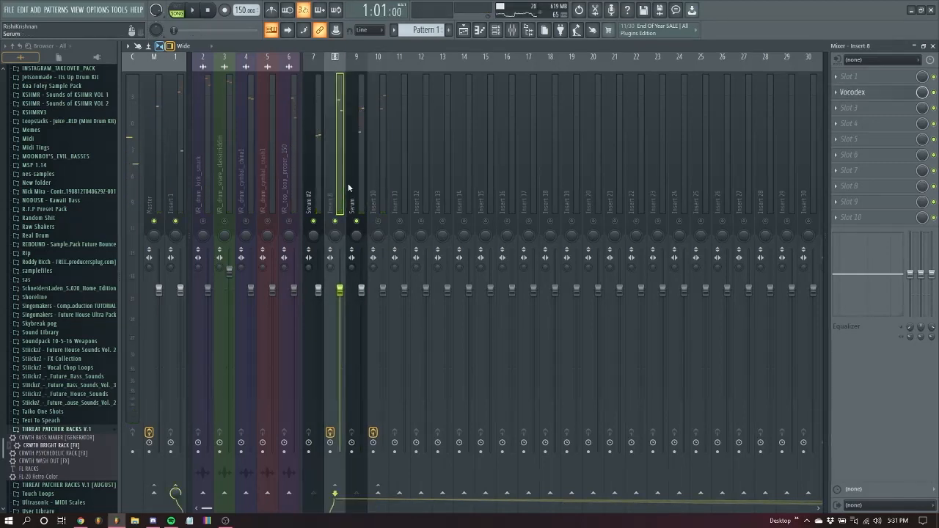
- Move Vocodex up to slot 1 of Insert 8 and add OTT in slot 2 with an output gain of 5.8 dB
{"action": "scroll", "coordinate": [857, 92], "scroll_direction": "up", "scroll_amount": 1}
{"action": "left_click", "coordinate": [857, 93]}
{"action": "mouse_move", "coordinate": [855, 103]}
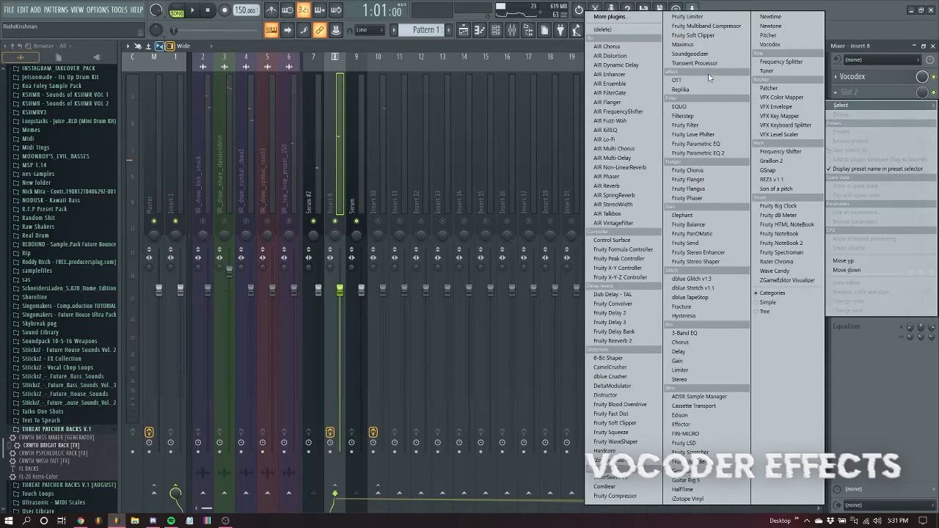
{"action": "left_click", "coordinate": [706, 78]}
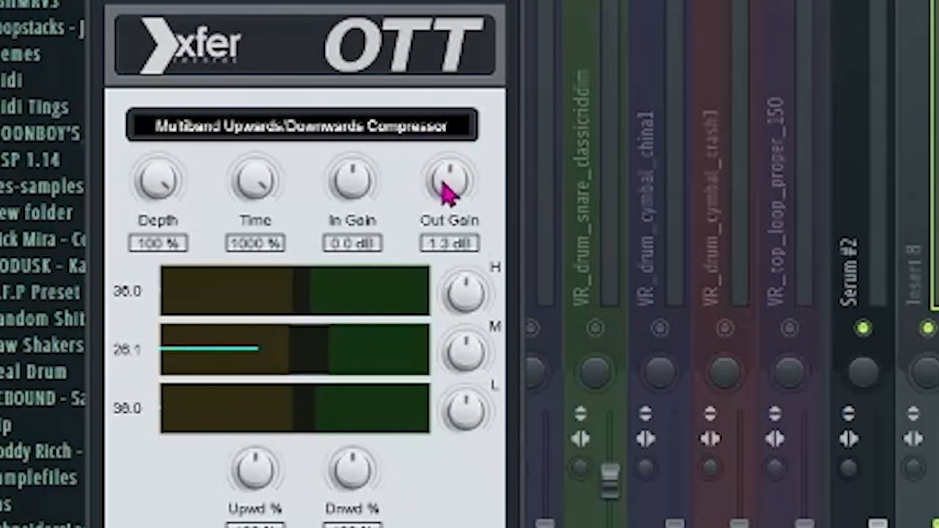
{"action": "left_click_drag", "start_coordinate": [443, 185], "coordinate": [461, 184]}
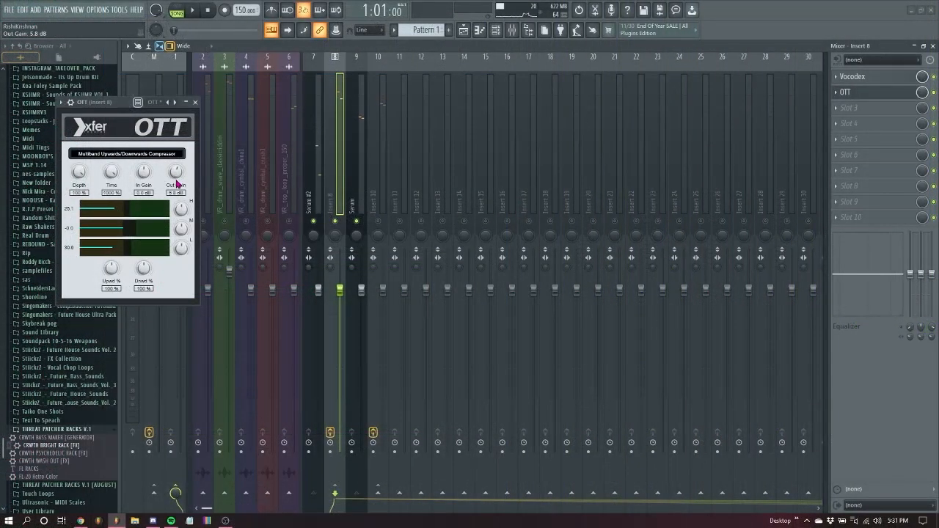
{"action": "left_click", "coordinate": [197, 104]}
- Add Fruity Parametric EQ 2 in slot 3 of Insert 8 with a band 1 low cut at about 96 Hz
{"action": "left_click", "coordinate": [840, 107]}
{"action": "left_click", "coordinate": [709, 152]}
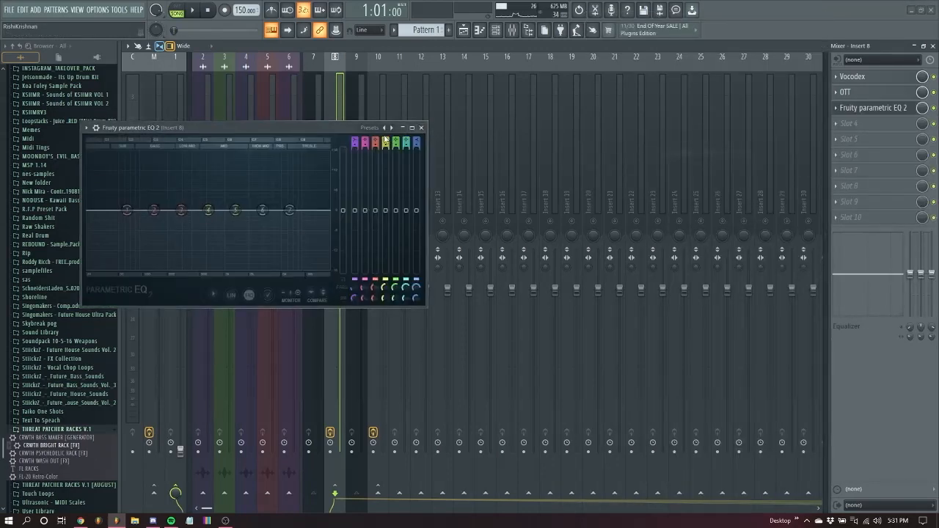
{"action": "left_click_drag", "start_coordinate": [126, 211], "coordinate": [106, 255]}
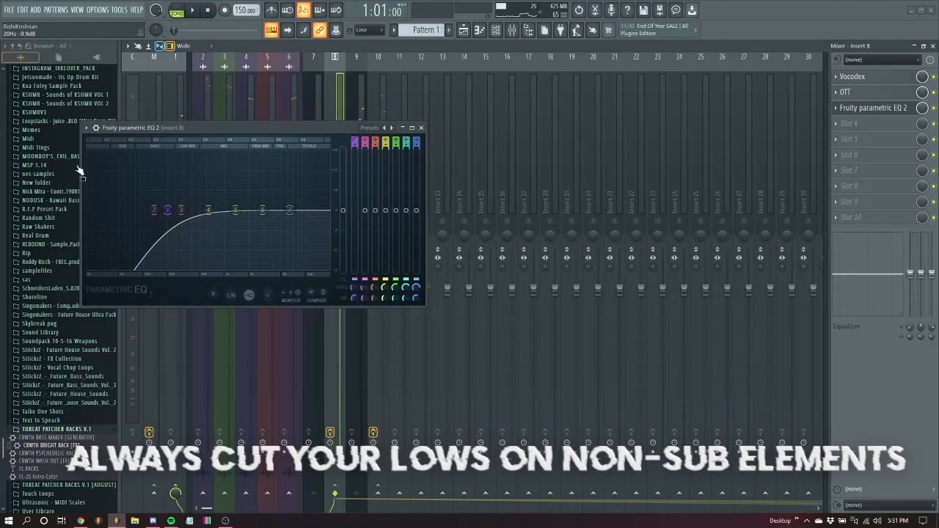
{"action": "left_click_drag", "start_coordinate": [167, 211], "coordinate": [142, 209]}
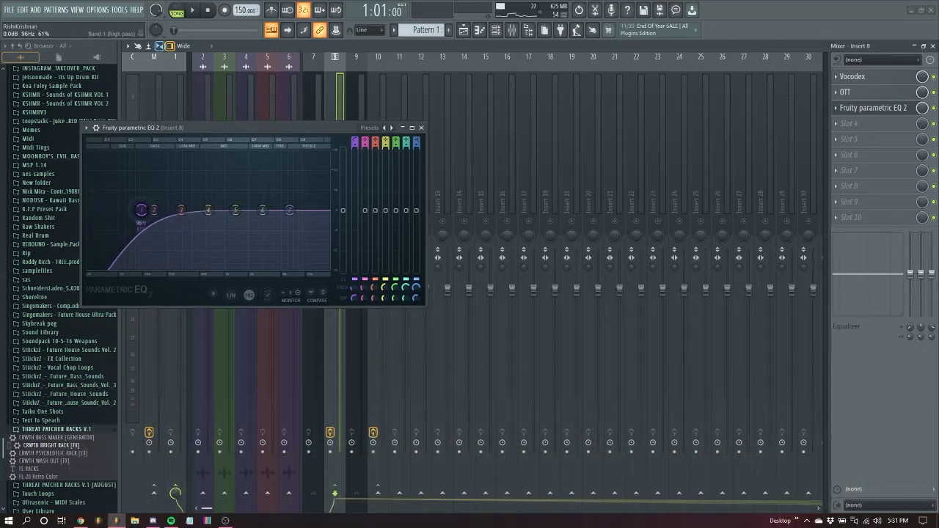
- Audition the vocoder with band 1's low cut switched off and on, and shift the cut slightly higher
{"action": "left_click", "coordinate": [357, 280]}
{"action": "key", "text": "space"}
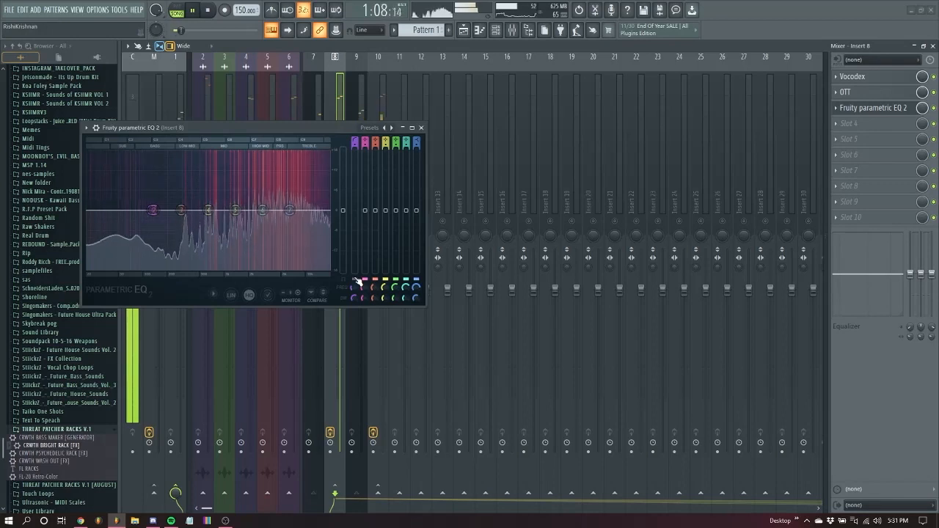
{"action": "left_click", "coordinate": [356, 280]}
{"action": "key", "text": "space"}
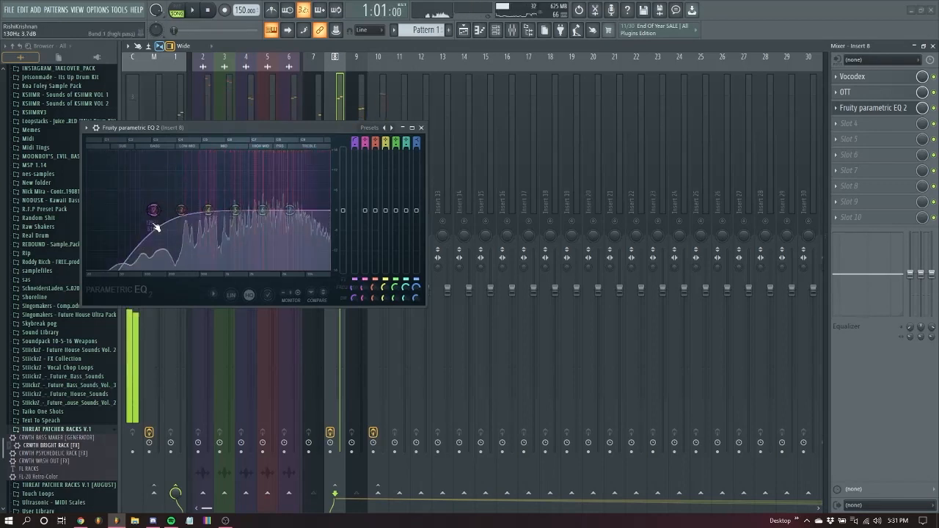
- Dip band 5 and boost band 6 slightly while listening, and close the EQ
{"action": "left_click_drag", "start_coordinate": [235, 211], "coordinate": [268, 203]}
{"action": "key", "text": "space"}
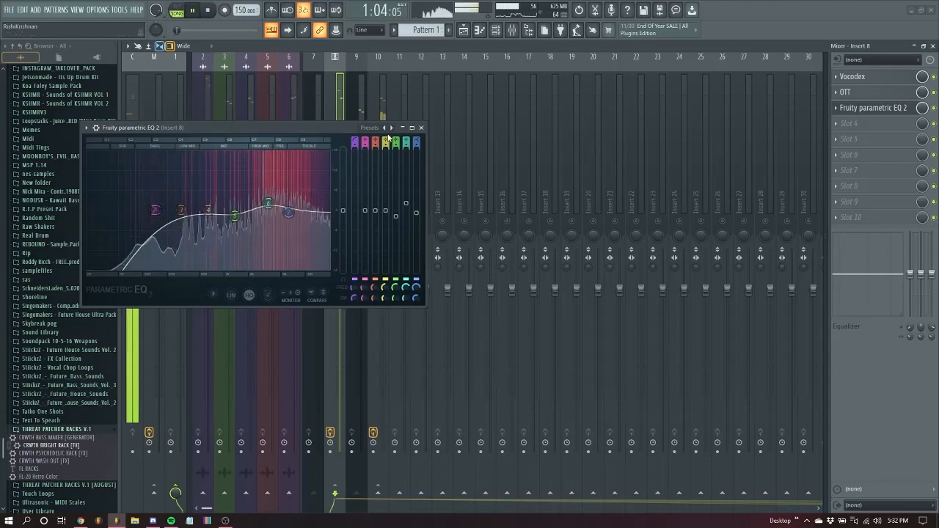
{"action": "left_click", "coordinate": [421, 128]}
{"action": "key", "text": "space"}
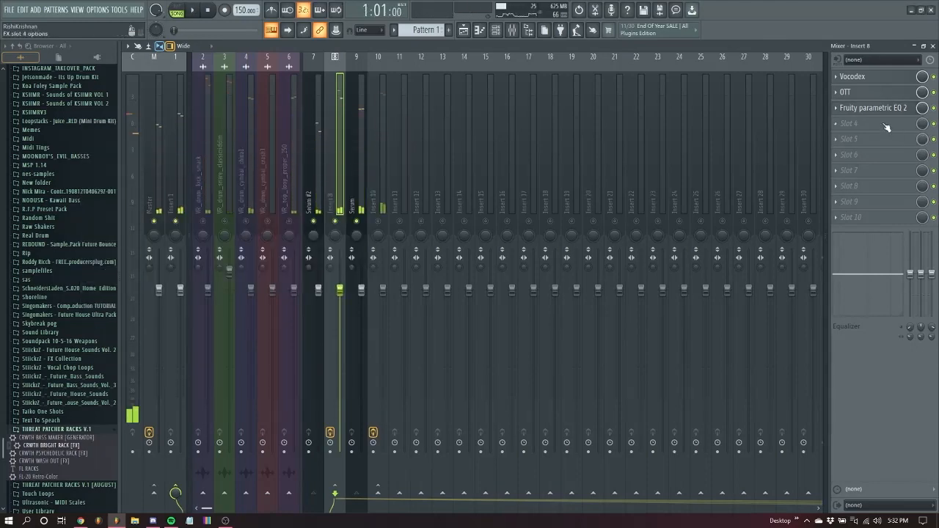
- Add the Temper distortion to Insert 8, move it above the EQ and listen to it during playback
{"action": "left_click", "coordinate": [887, 128]}
{"action": "left_click", "coordinate": [621, 19]}
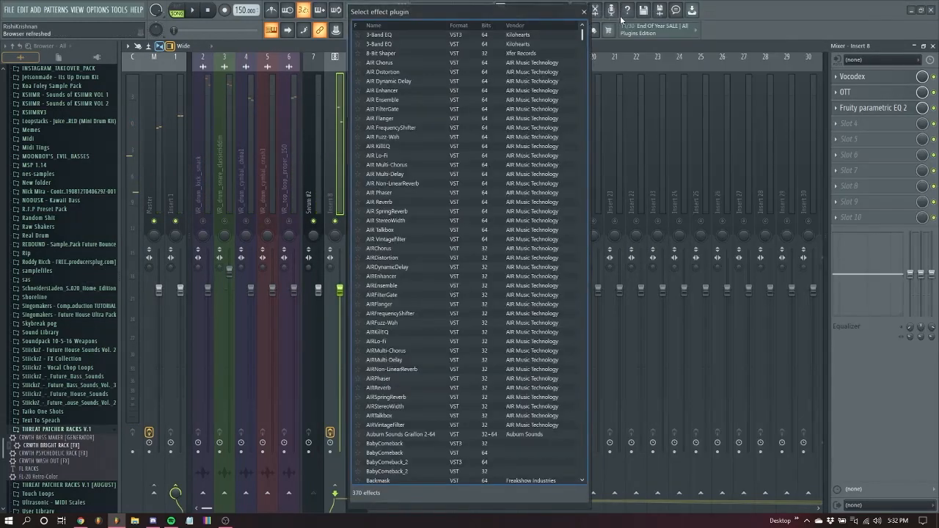
{"action": "type", "text": "trash"}
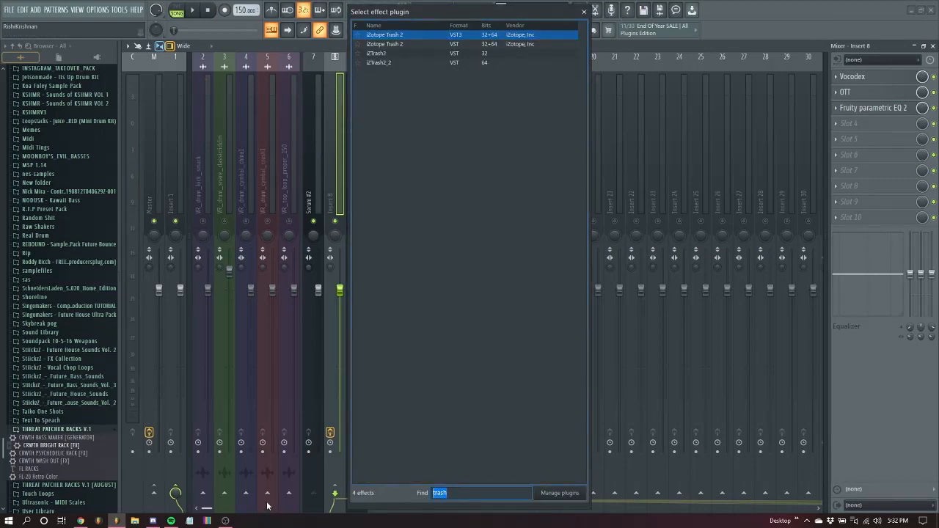
{"action": "type", "text": "Temp"}
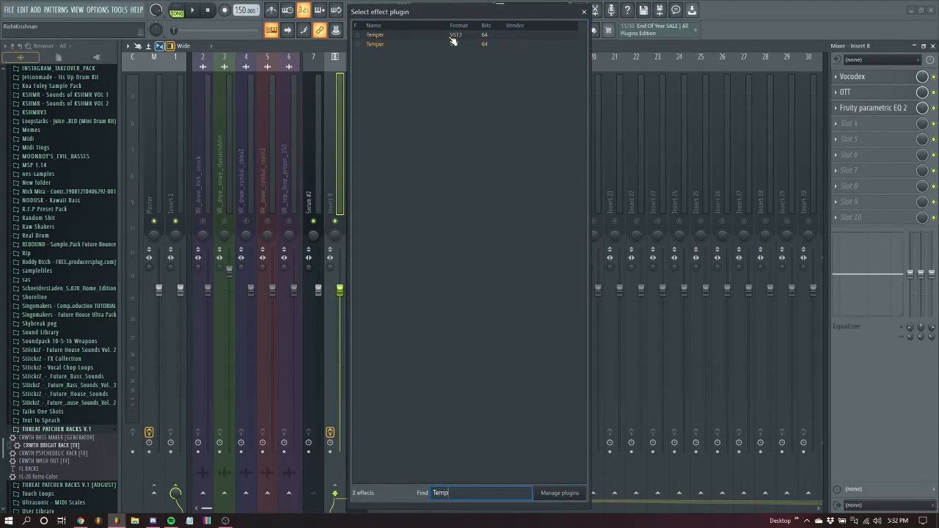
{"action": "double_click", "coordinate": [453, 41]}
{"action": "key", "text": "space"}
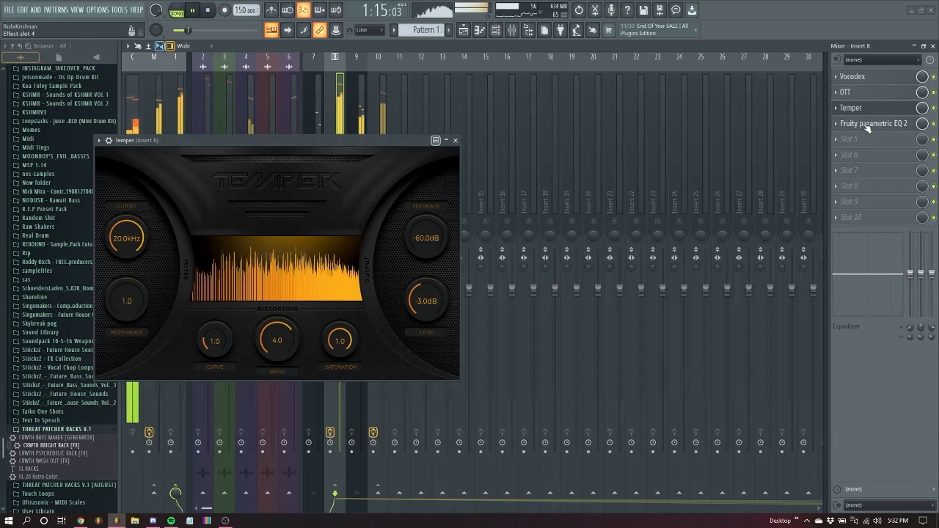
{"action": "key", "text": "space"}
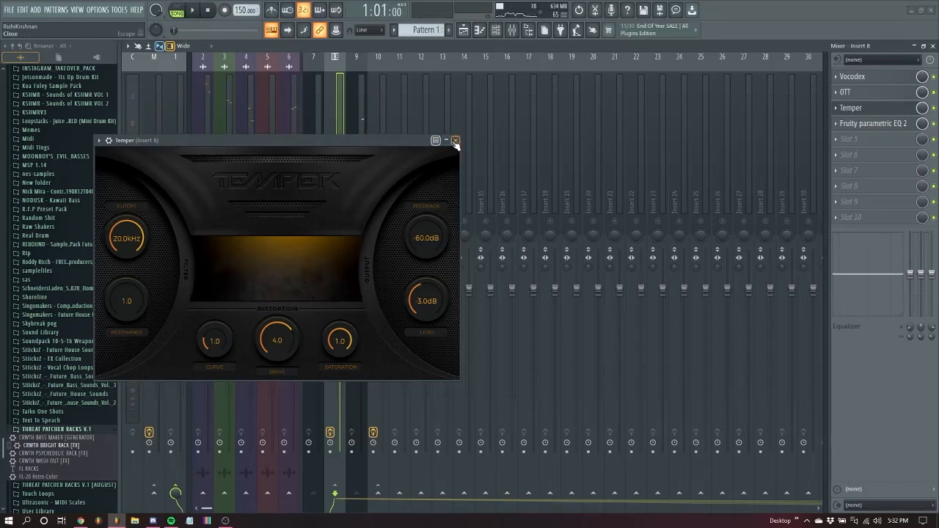
{"action": "left_click", "coordinate": [455, 140]}
- Free slot 3 of Insert 8 between OTT and Temper and add the Krush plugin there
{"action": "left_click", "coordinate": [864, 108]}
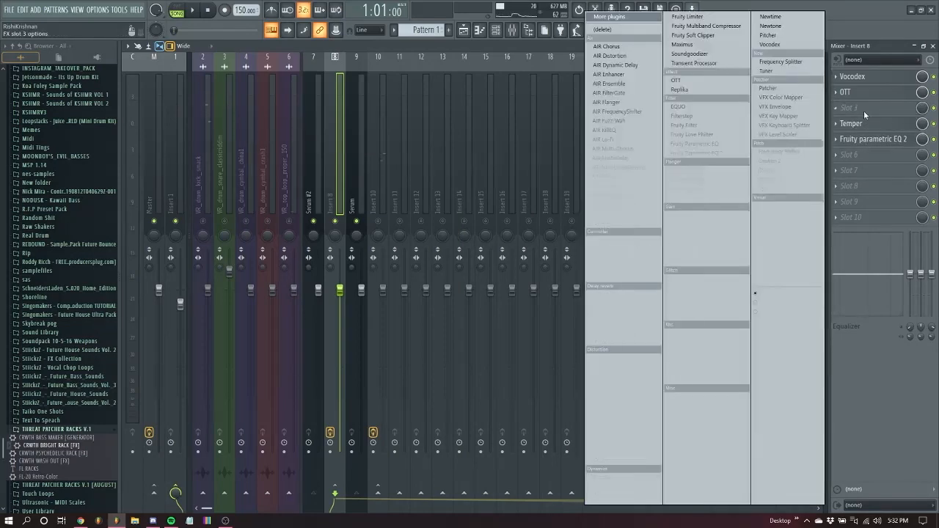
{"action": "left_click", "coordinate": [617, 16]}
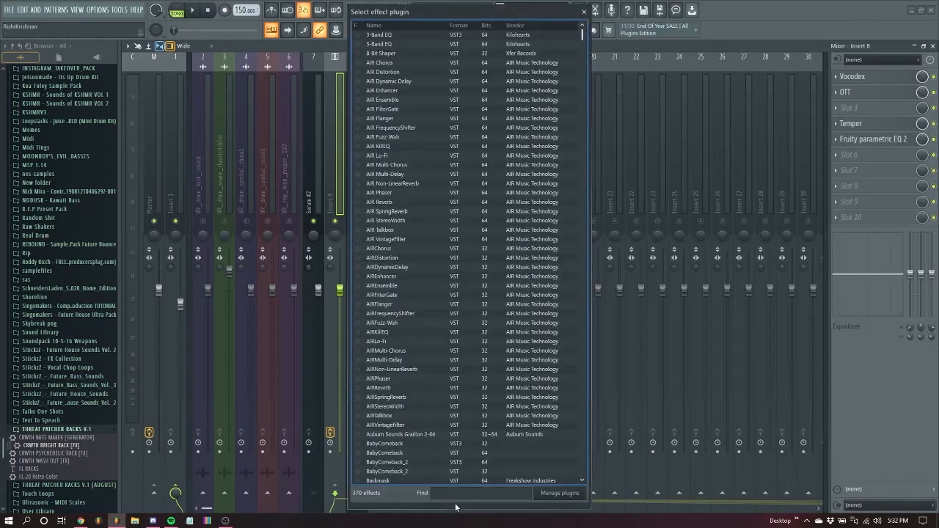
{"action": "type", "text": "krush"}
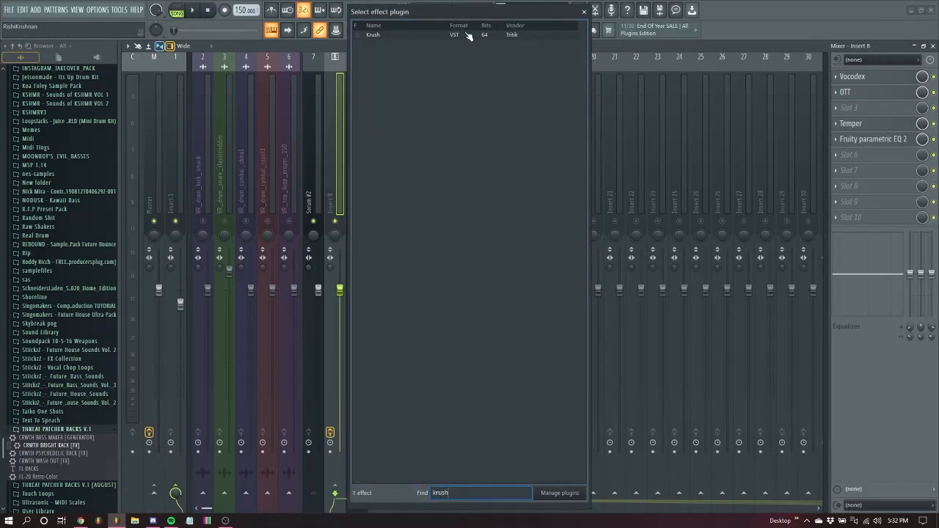
{"action": "double_click", "coordinate": [468, 36]}
- Set Krush's drive to 6.8 % and both crush and dwsp to 11.6 %, and close the plugin
{"action": "left_click", "coordinate": [463, 32]}
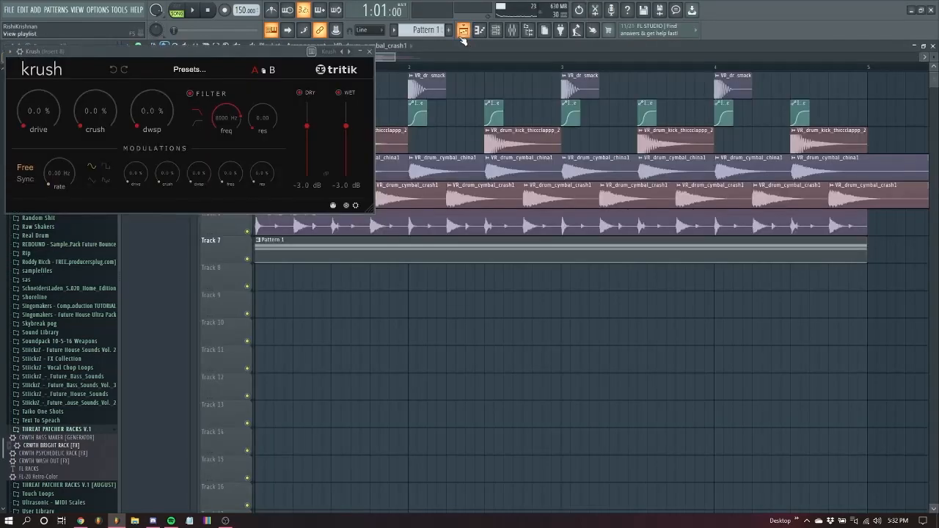
{"action": "left_click", "coordinate": [513, 31]}
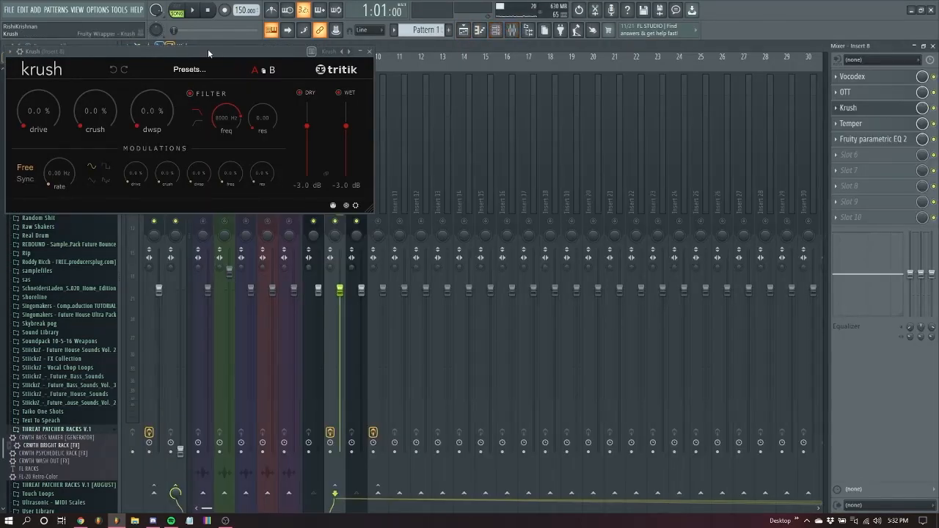
{"action": "left_click_drag", "start_coordinate": [208, 50], "coordinate": [501, 92]}
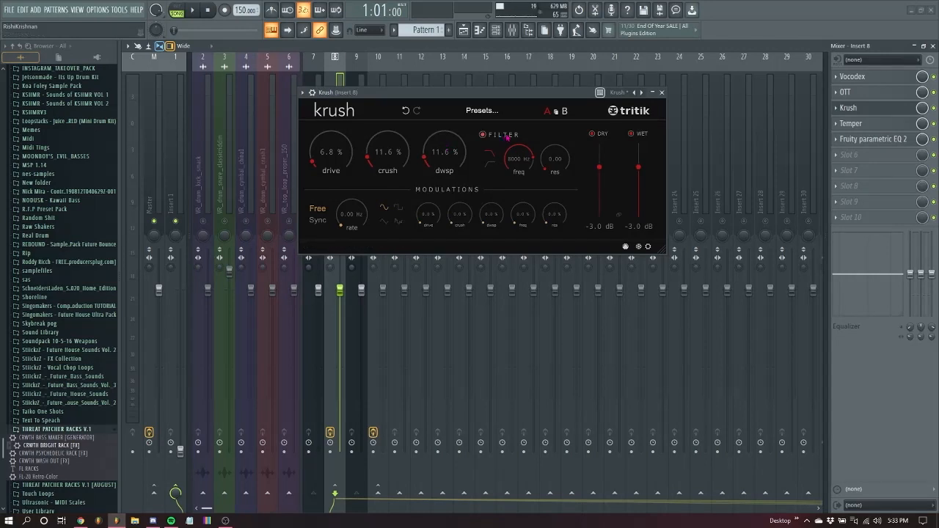
{"action": "left_click", "coordinate": [663, 93]}
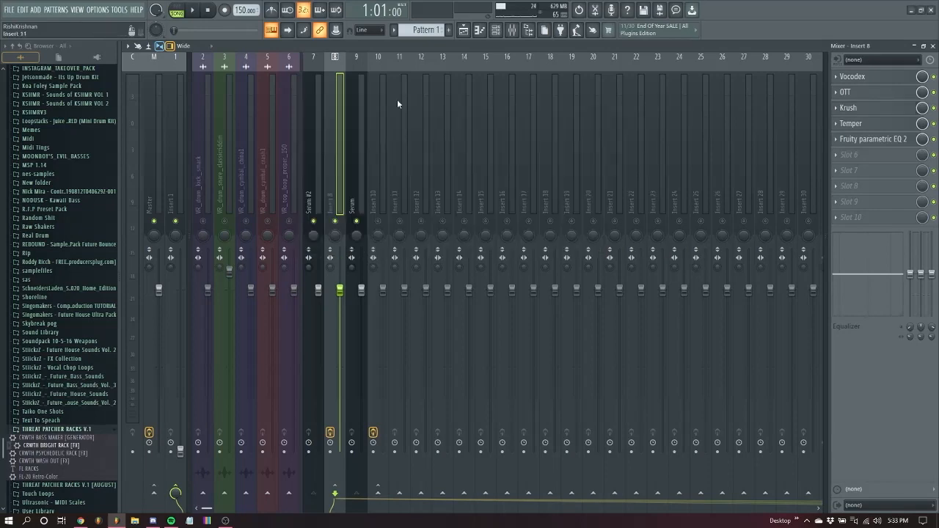
- Add another Fruity Parametric EQ 2 to Insert 8 and move it between OTT and Krush
{"action": "left_click", "coordinate": [862, 155]}
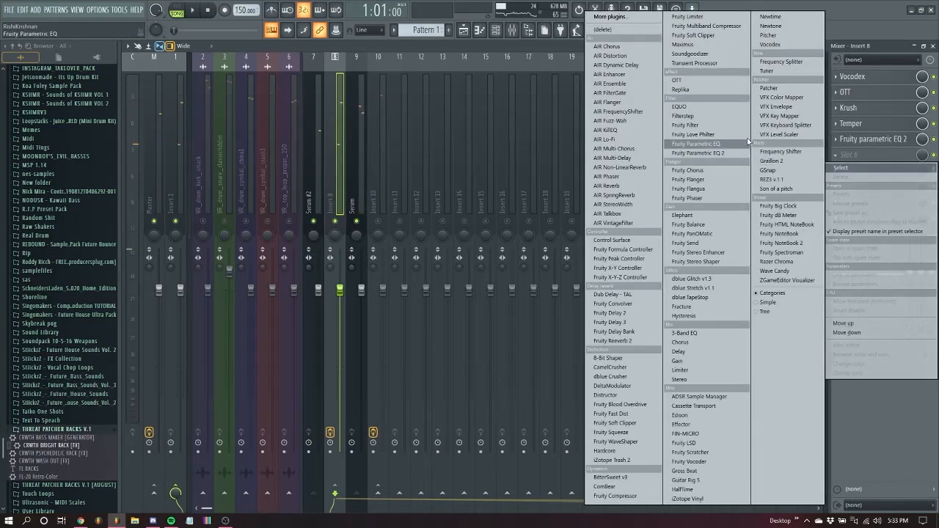
{"action": "left_click", "coordinate": [682, 151]}
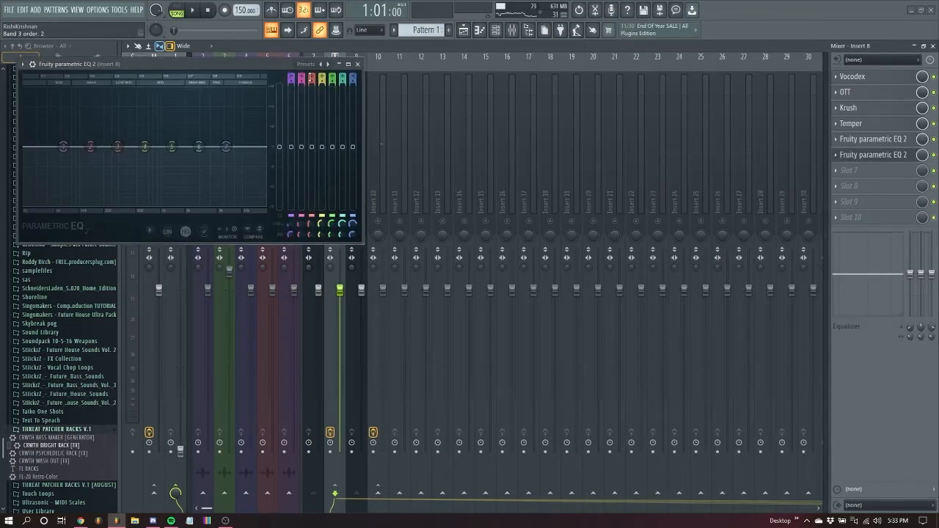
{"action": "left_click_drag", "start_coordinate": [890, 156], "coordinate": [886, 110]}
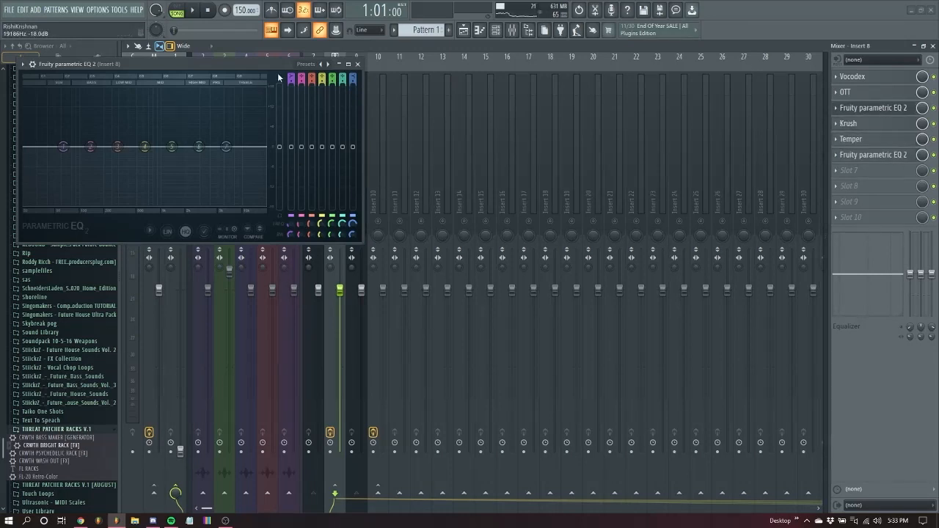
- Make the new EQ's band 1 a steep, resonant high-pass and add a narrow band 6 boost at about 5.7 kHz
{"action": "left_click_drag", "start_coordinate": [292, 78], "coordinate": [292, 95]}
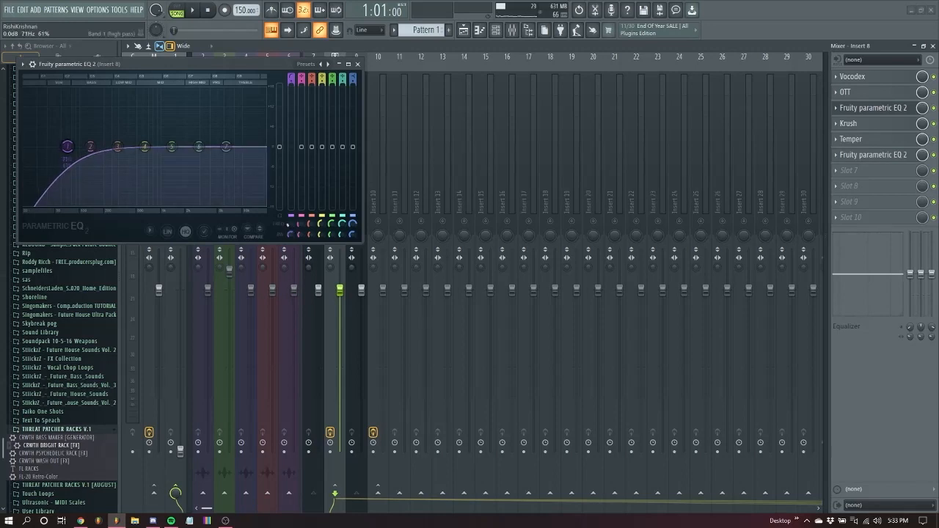
{"action": "left_click_drag", "start_coordinate": [288, 235], "coordinate": [288, 211]}
{"action": "scroll", "coordinate": [68, 147], "scroll_direction": "up", "scroll_amount": 3}
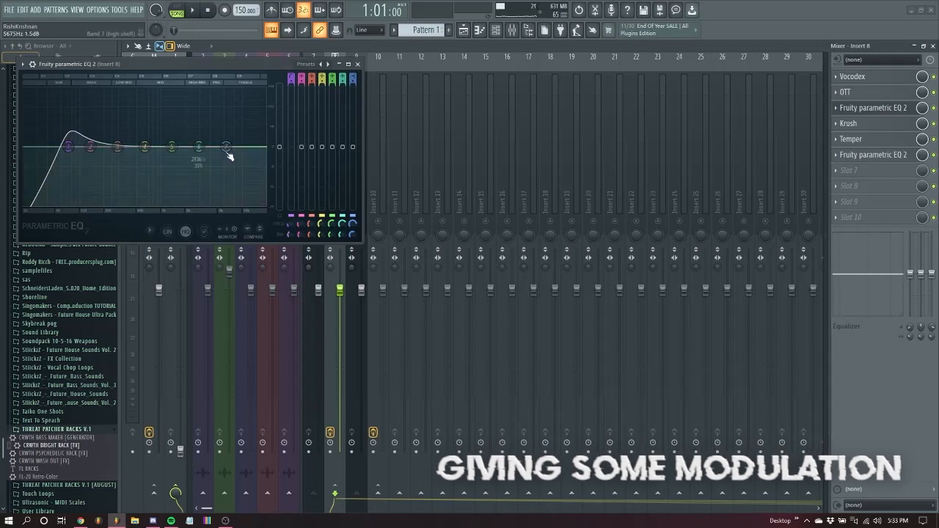
{"action": "right_click", "coordinate": [343, 224]}
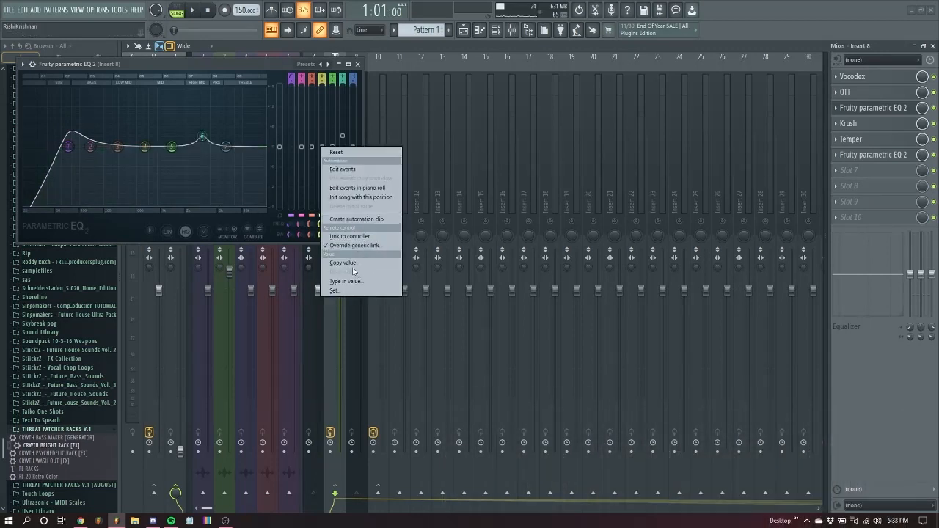
{"action": "left_click", "coordinate": [203, 139]}
{"action": "scroll", "coordinate": [204, 141], "scroll_direction": "down", "scroll_amount": 4}
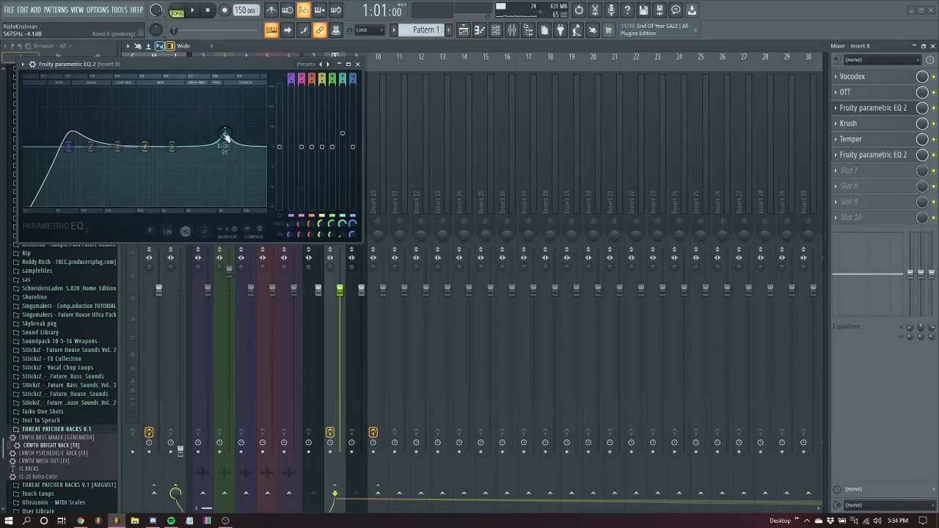
- Shape the EQ band 1 frequency automation on Track 8 in the playlist into a rising and falling curve, and listen to it
{"action": "left_click", "coordinate": [464, 29]}
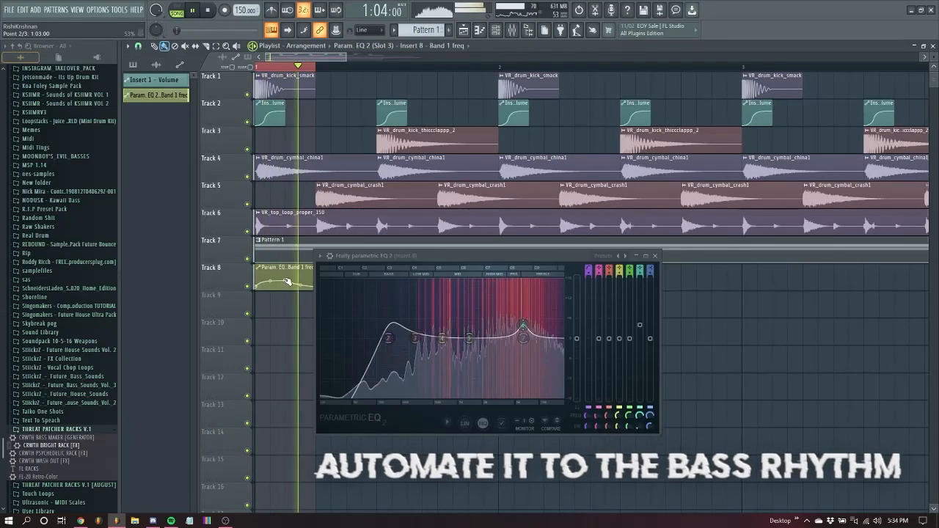
{"action": "right_click", "coordinate": [287, 283]}
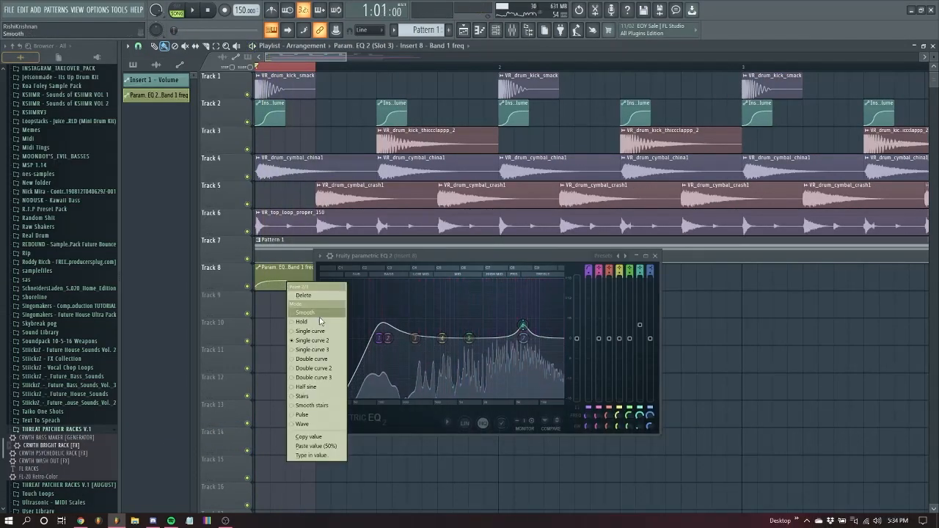
{"action": "left_click", "coordinate": [339, 438]}
{"action": "key", "text": "space"}
{"action": "key", "text": "space"}
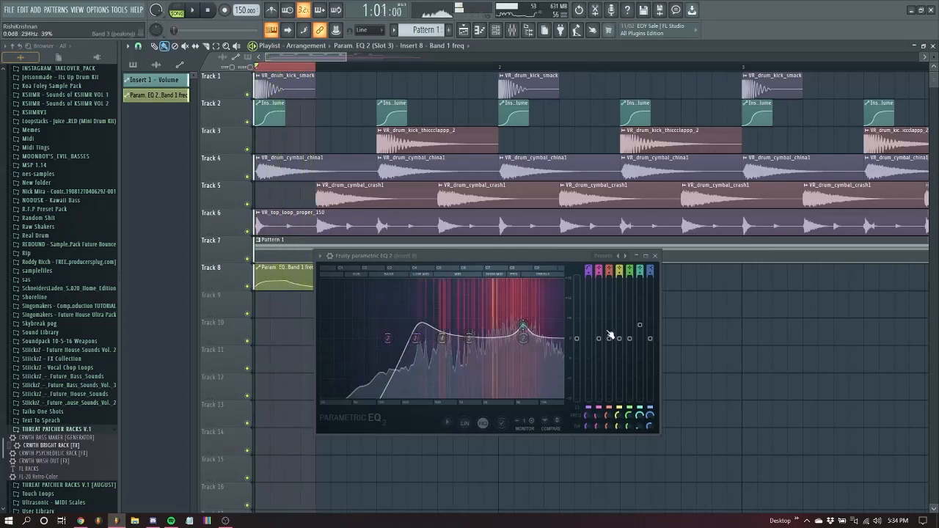
- Create an automation clip for the EQ's band 6 frequency and place it on Track 9 under the band 1 clip
{"action": "right_click", "coordinate": [641, 417]}
{"action": "left_click", "coordinate": [668, 431]}
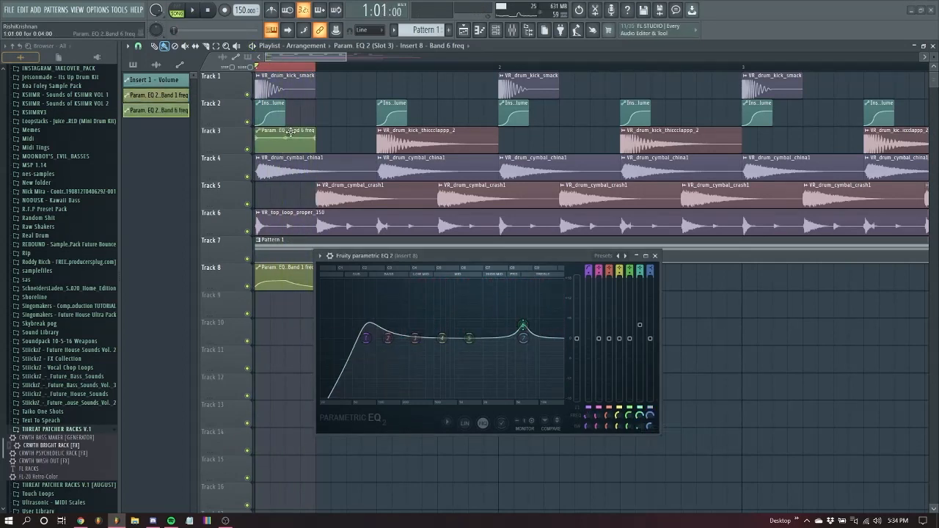
{"action": "left_click_drag", "start_coordinate": [291, 133], "coordinate": [285, 314]}
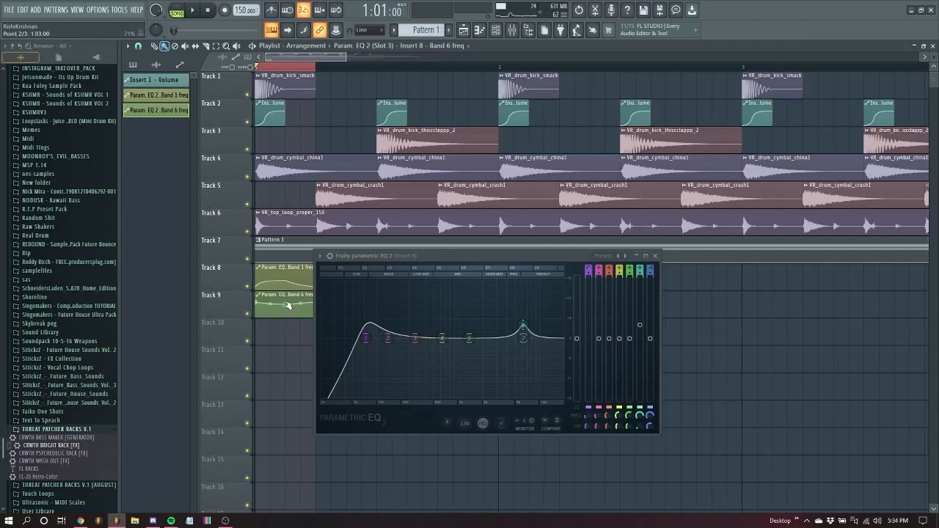
- Set the middle point of the band 6 frequency automation to 0.5, listen to the result, and close the EQ in the mixer
{"action": "key", "text": "space"}
{"action": "key", "text": "space"}
{"action": "right_click", "coordinate": [287, 306]}
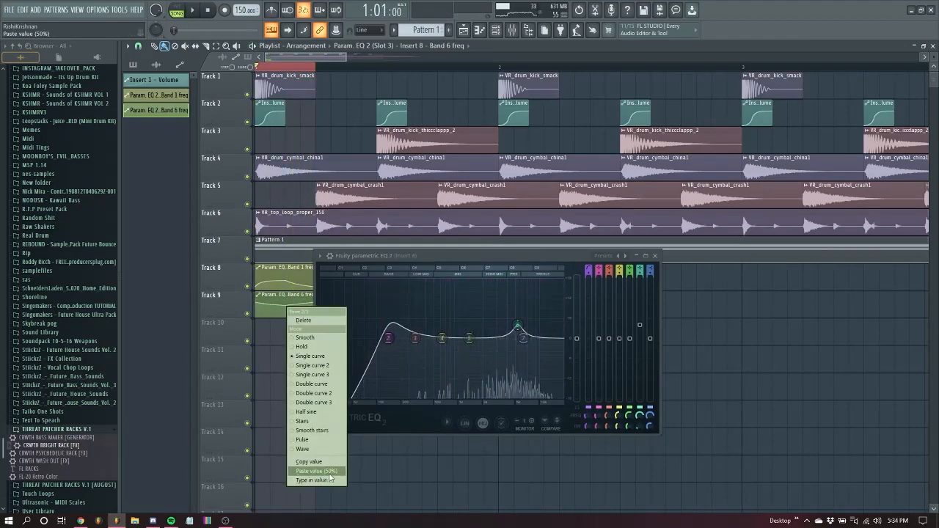
{"action": "left_click", "coordinate": [328, 482]}
{"action": "type", "text": "0.5"}
{"action": "key", "text": "Return"}
{"action": "key", "text": "space"}
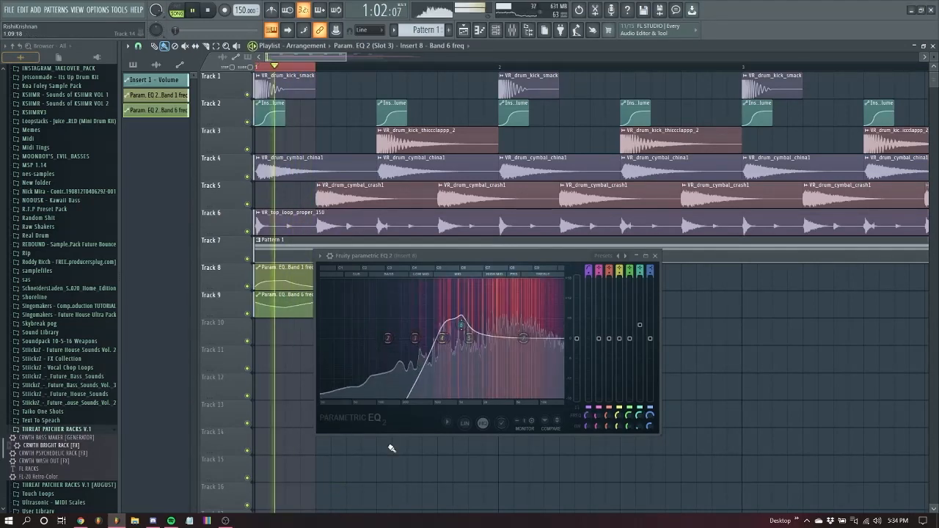
{"action": "key", "text": "space"}
{"action": "key", "text": "F9"}
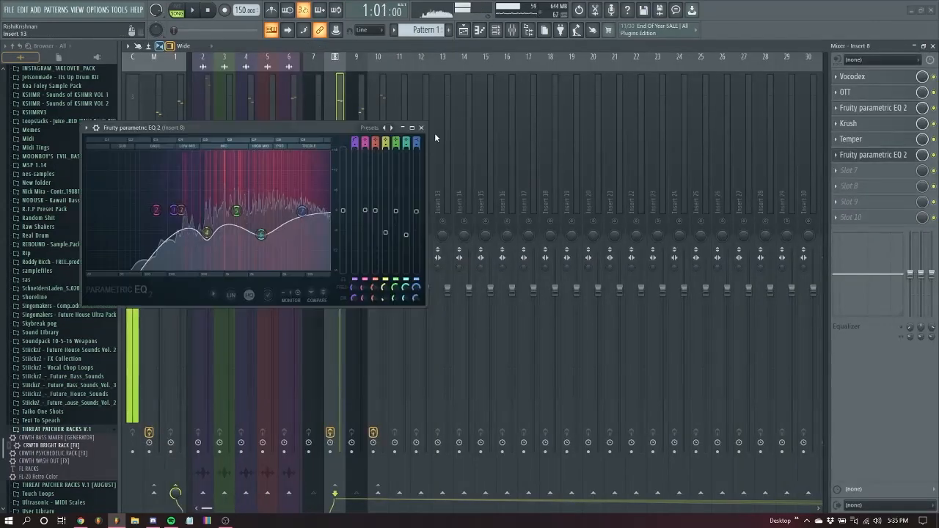
{"action": "left_click", "coordinate": [422, 129]}
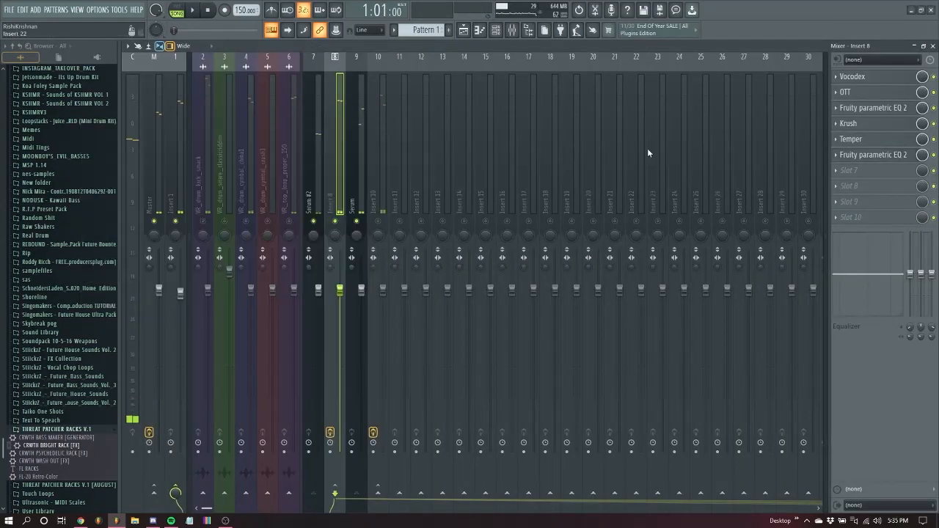
- Find the Fresh Air plugin and add it to slot 7 of Insert 8
{"action": "left_click", "coordinate": [877, 170]}
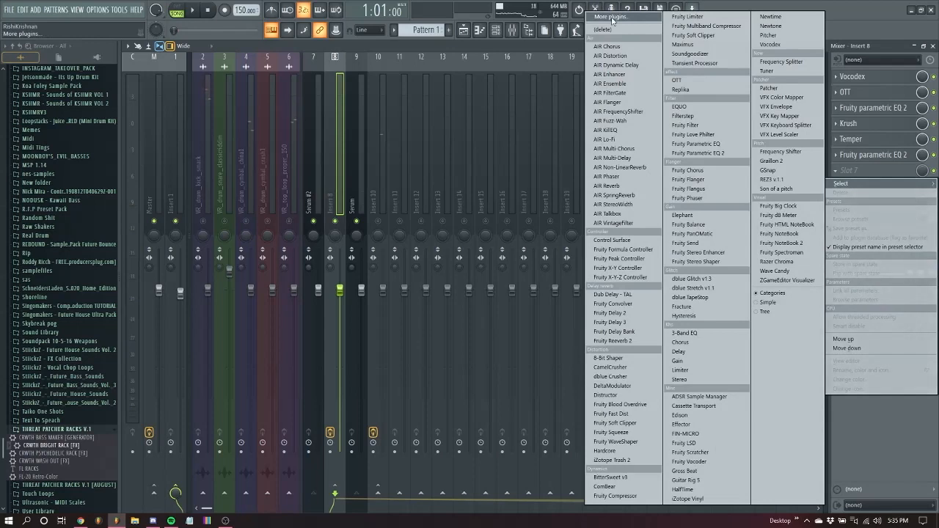
{"action": "left_click", "coordinate": [612, 18]}
{"action": "type", "text": "Fre"}
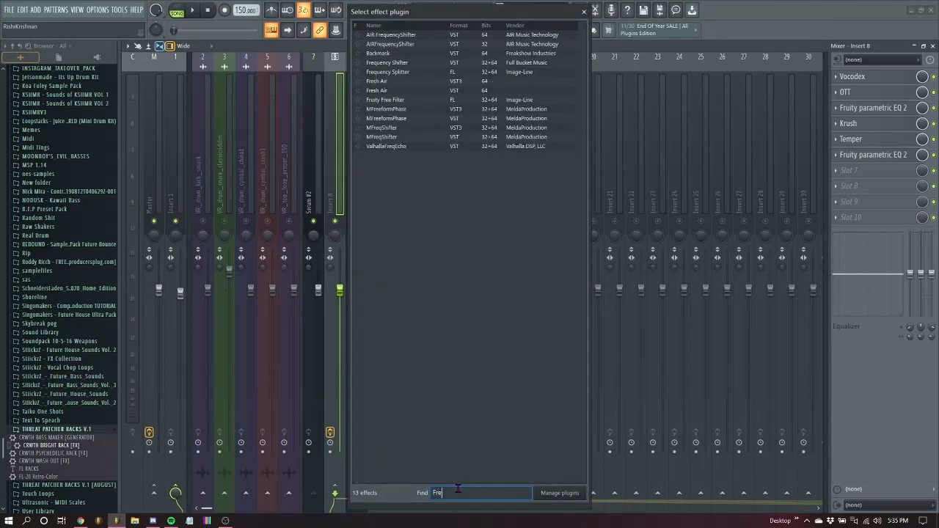
{"action": "type", "text": "s"}
{"action": "double_click", "coordinate": [402, 35]}
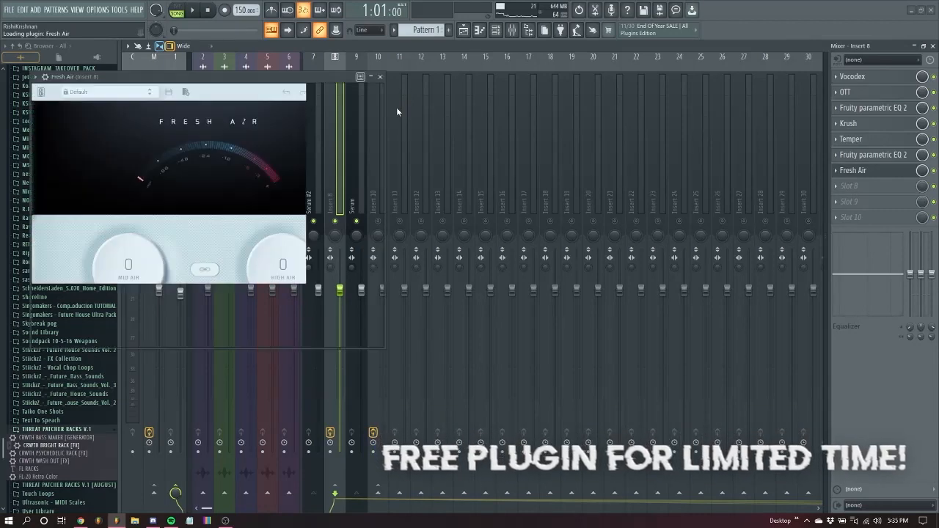
{"action": "left_click_drag", "start_coordinate": [252, 81], "coordinate": [604, 115]}
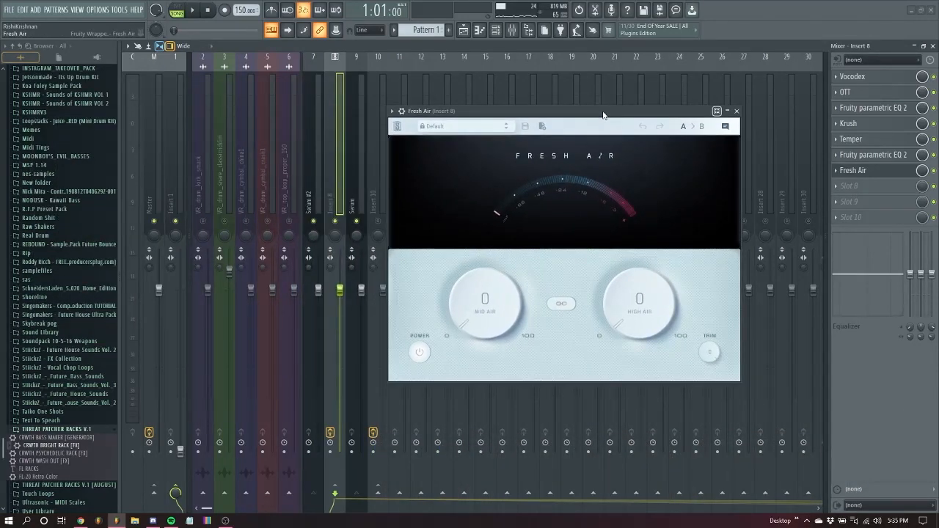
- Set Fresh Air's Mid Air to 14 and High Air to 23, and close the plugin
{"action": "left_click_drag", "start_coordinate": [482, 299], "coordinate": [481, 294]}
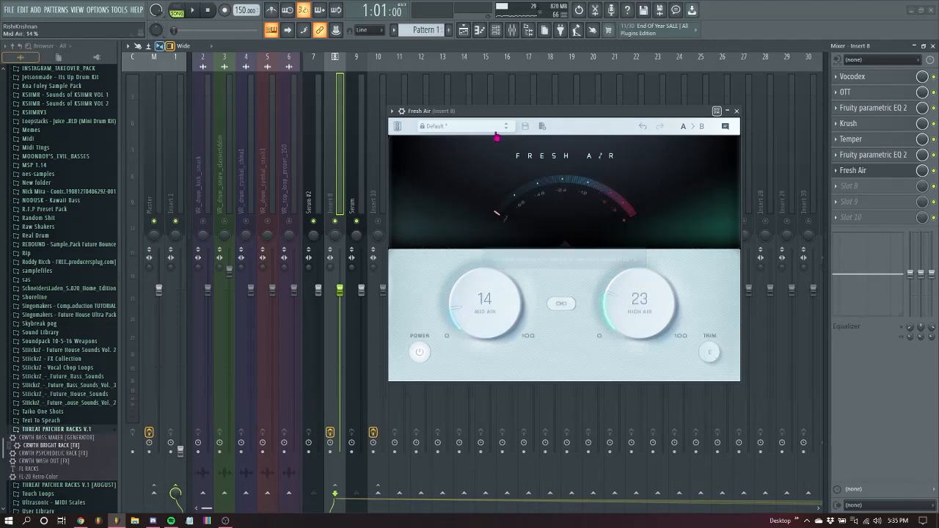
{"action": "left_click", "coordinate": [398, 126]}
{"action": "left_click", "coordinate": [482, 249]}
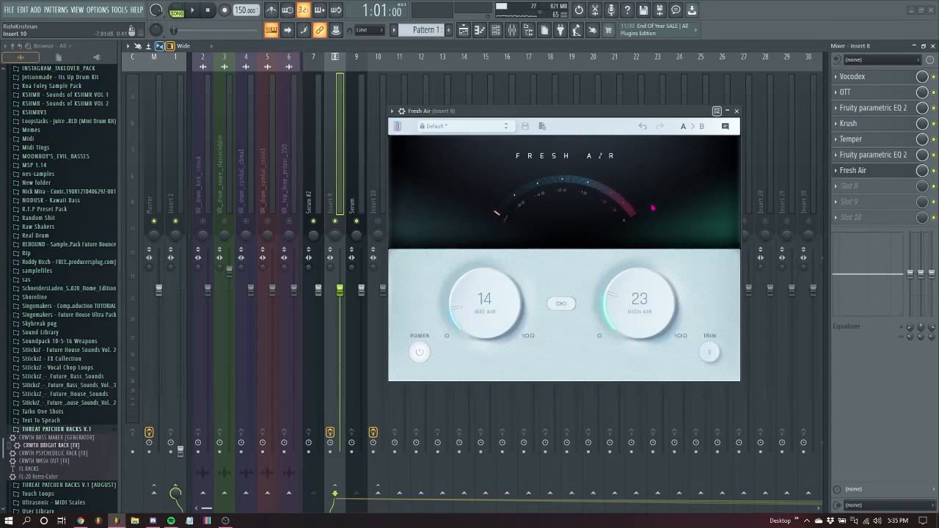
{"action": "left_click", "coordinate": [855, 171]}
- Listen to the loop, lower Fresh Air's trim to -1.0 dB, and close the plugin
{"action": "key", "text": "space"}
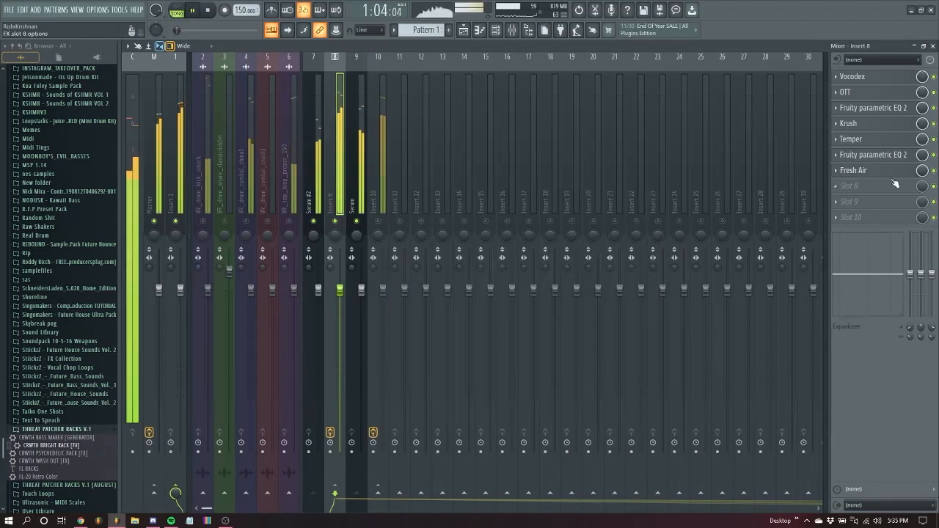
{"action": "left_click", "coordinate": [858, 171]}
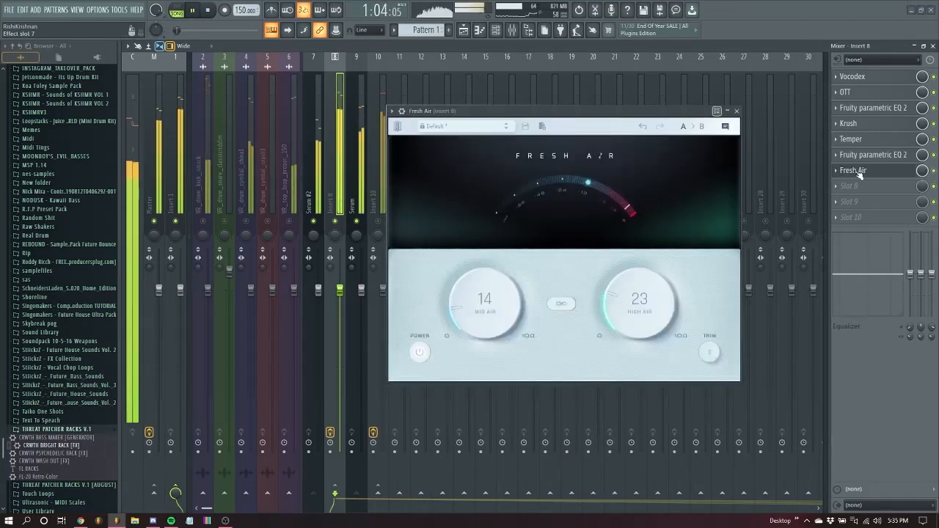
{"action": "key", "text": "space"}
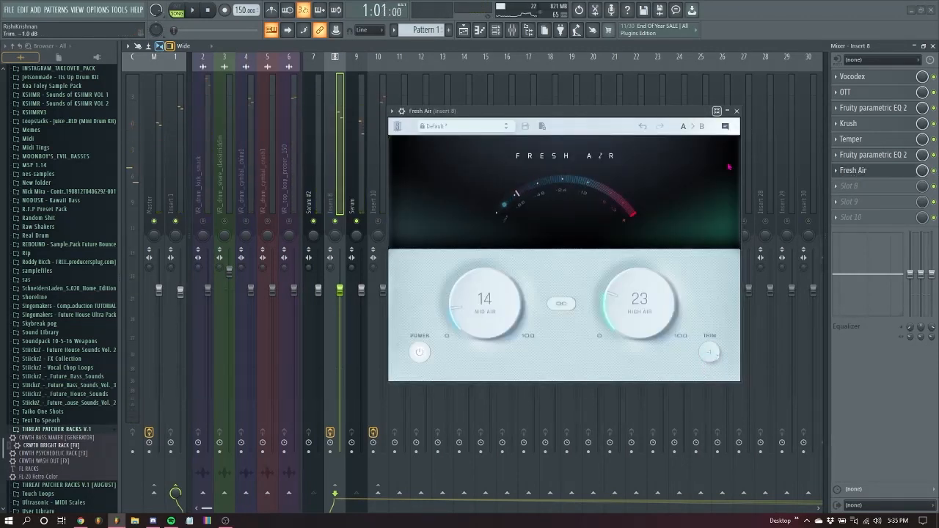
{"action": "left_click", "coordinate": [737, 112]}
- Set Fresh Air's Mid Air to 30 and High Air to 18, and check its effect during playback
{"action": "left_click", "coordinate": [836, 171]}
{"action": "left_click", "coordinate": [851, 177]}
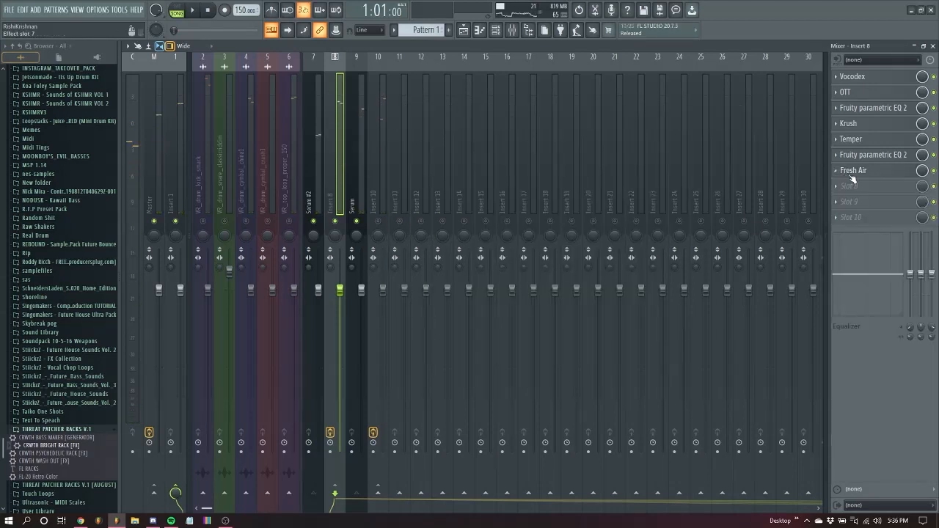
{"action": "left_click", "coordinate": [851, 175]}
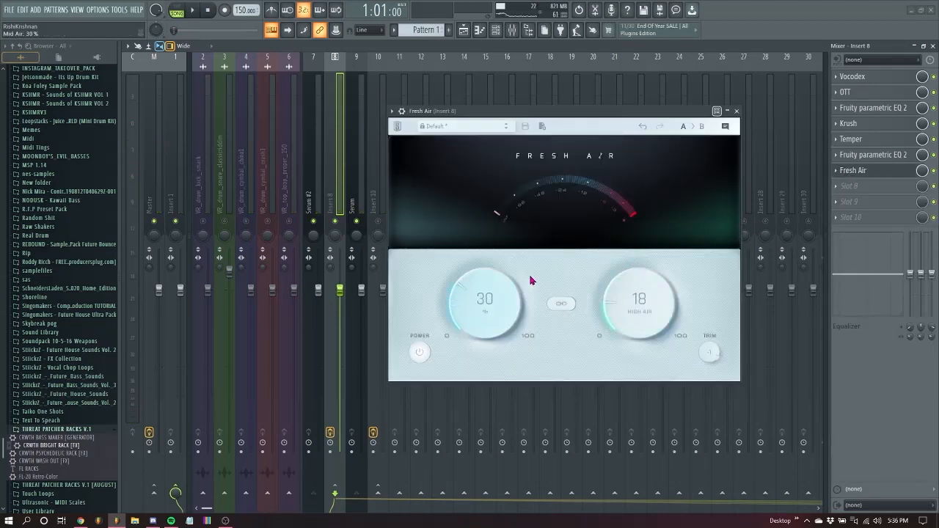
{"action": "key", "text": "space"}
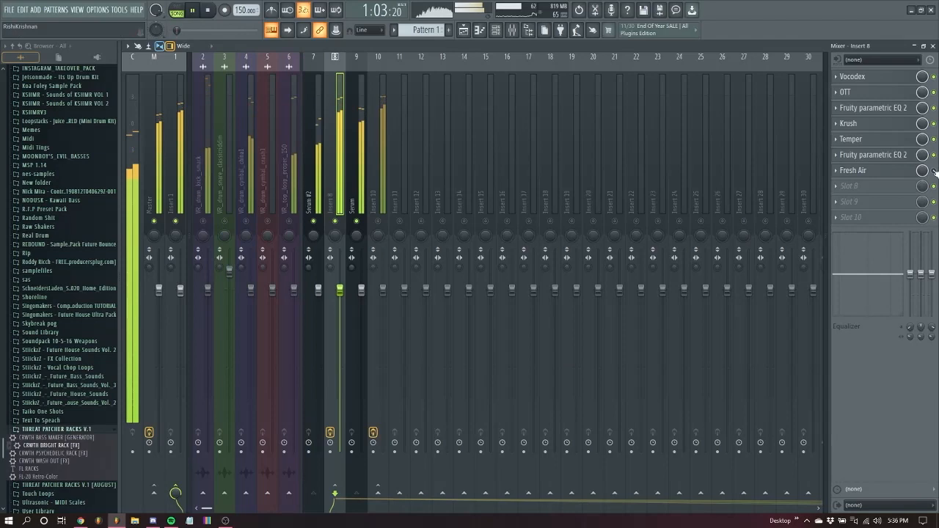
{"action": "key", "text": "space"}
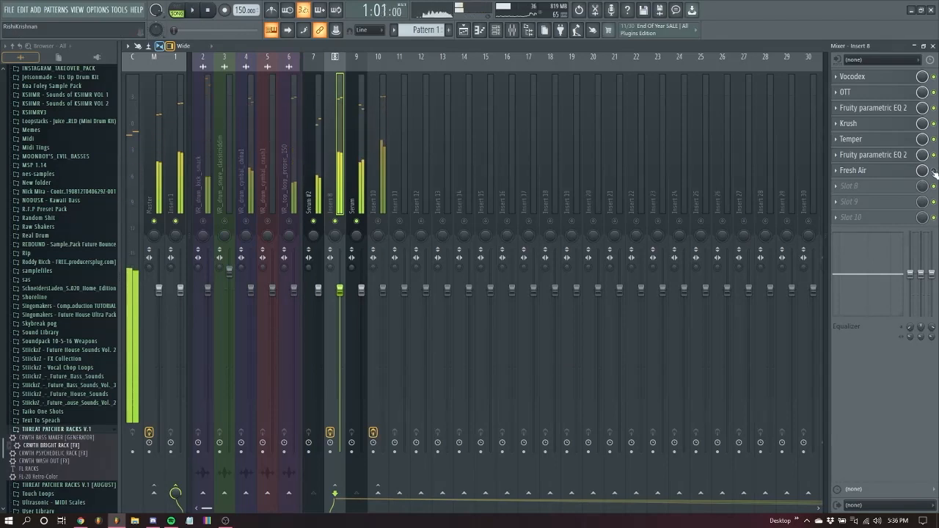
{"action": "key", "text": "space"}
{"action": "key", "text": "space"}
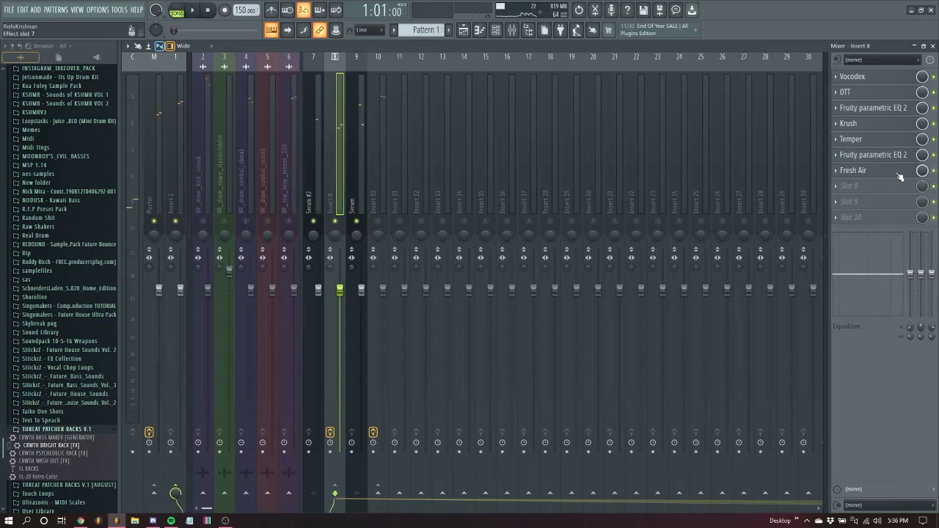
- Add iZotope Trash 2 to slot 8 of Insert 8, enable multiband, and raise the lower crossover frequency above 120 Hz
{"action": "left_click", "coordinate": [869, 186]}
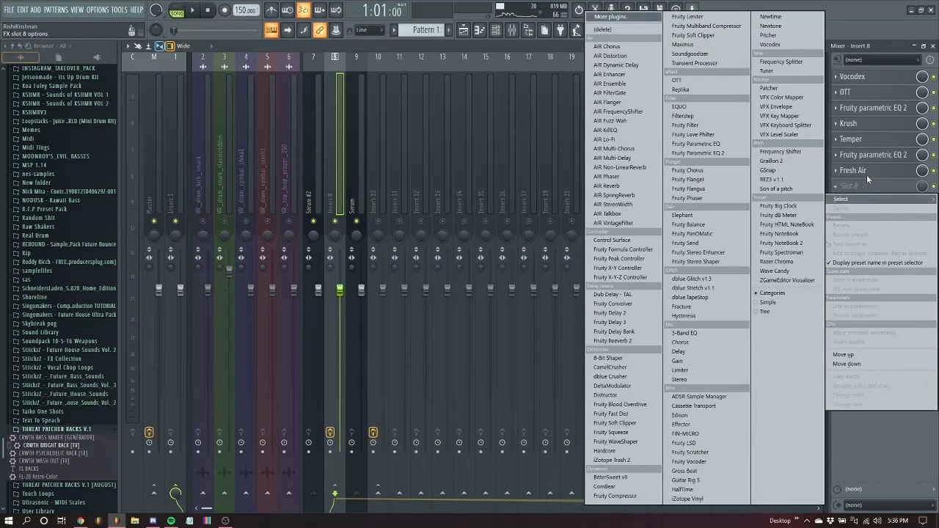
{"action": "left_click", "coordinate": [610, 16]}
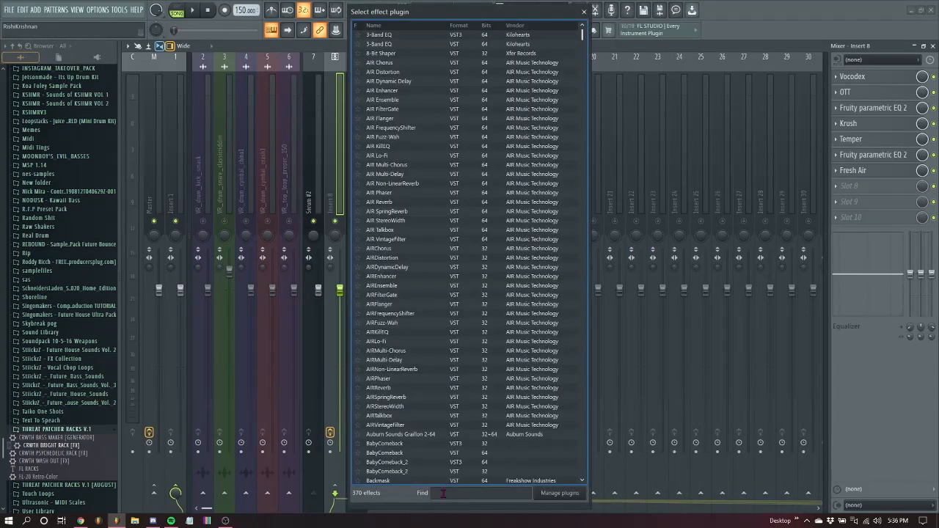
{"action": "left_click", "coordinate": [407, 56]}
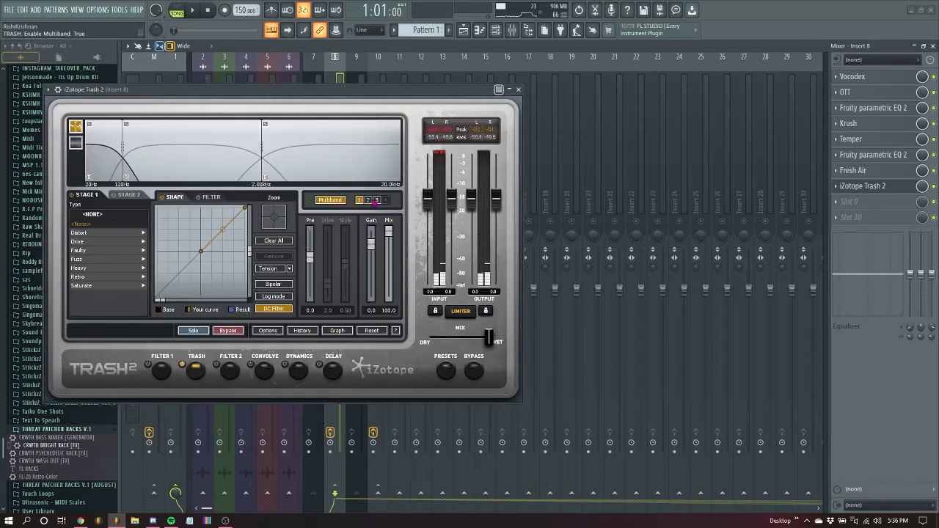
{"action": "left_click", "coordinate": [371, 200]}
{"action": "left_click_drag", "start_coordinate": [126, 132], "coordinate": [204, 132]}
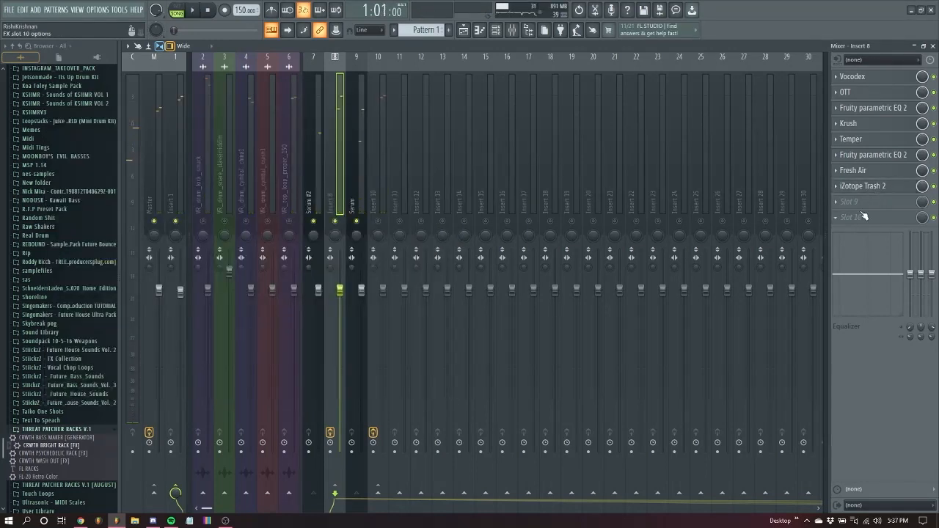
- Add the Raum reverb to Insert 8 below iZotope Trash 2, and move it down to slot 10
{"action": "left_click", "coordinate": [864, 217]}
{"action": "left_click", "coordinate": [637, 22]}
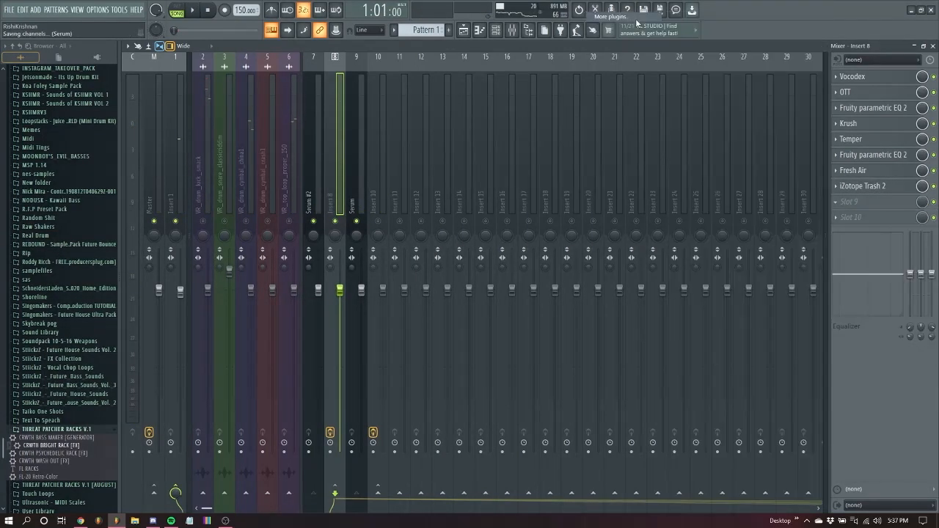
{"action": "type", "text": "rau"}
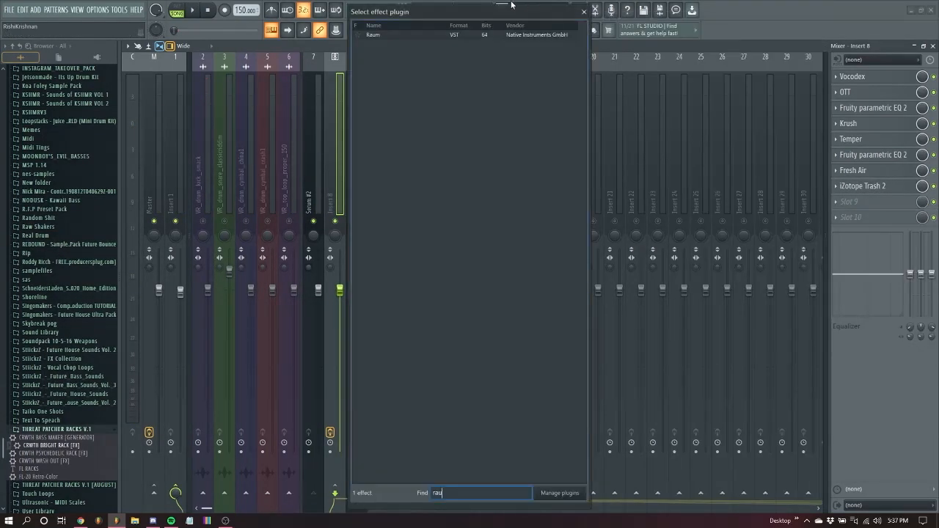
{"action": "double_click", "coordinate": [483, 34]}
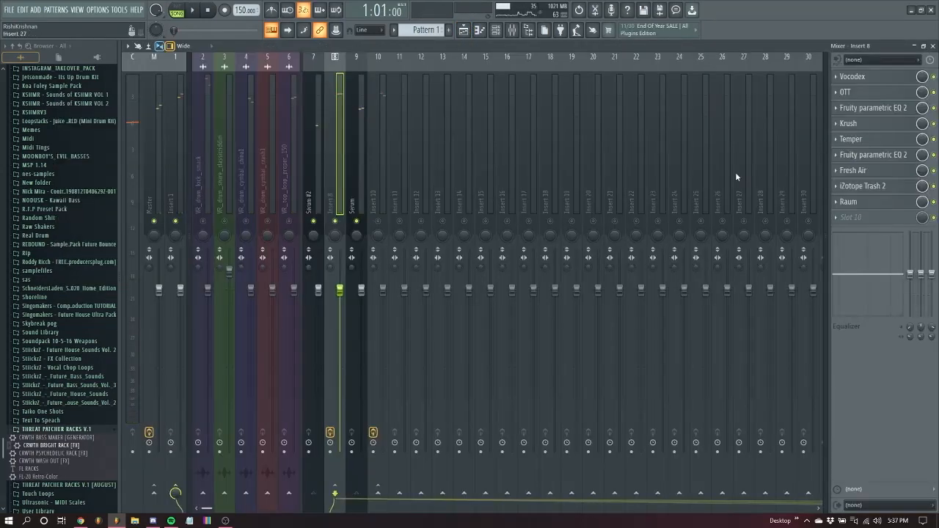
{"action": "key", "text": "space"}
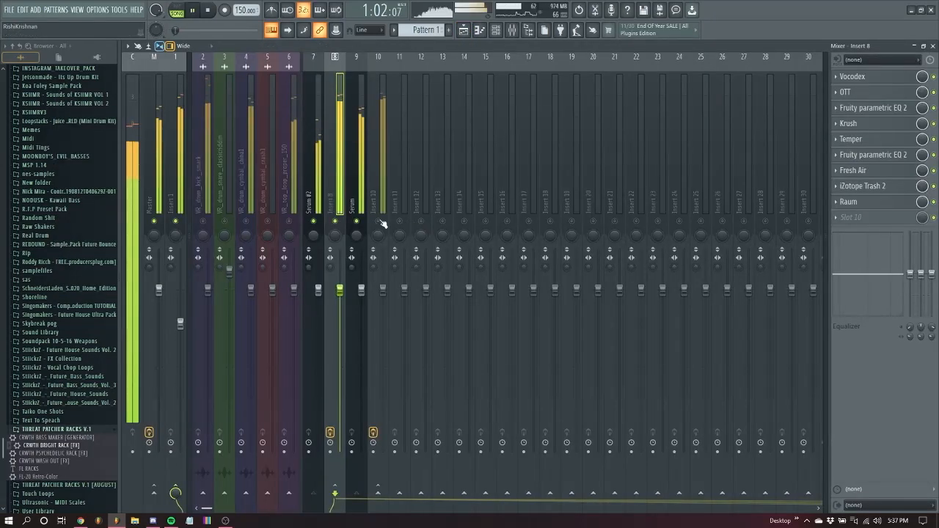
{"action": "left_click_drag", "start_coordinate": [872, 211], "coordinate": [872, 218]}
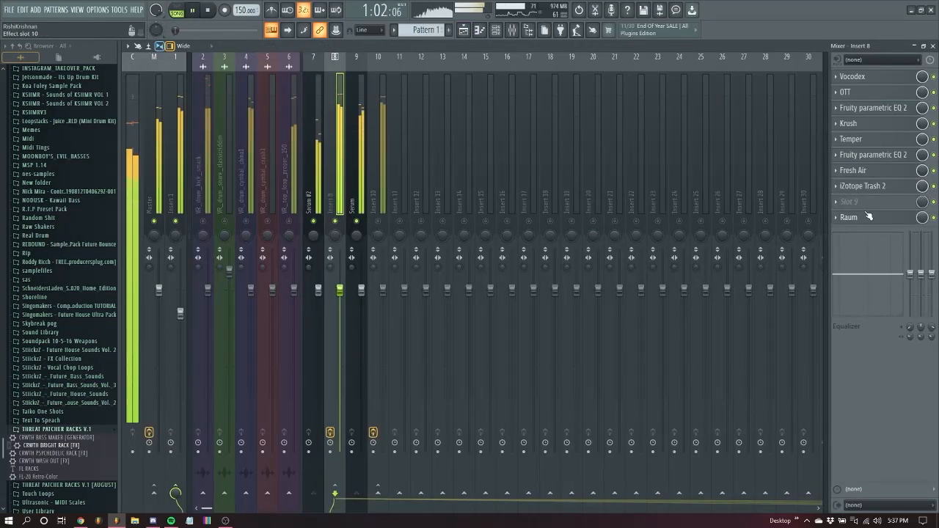
- Move the second Fruity parametric EQ 2 below iZotope Trash 2 to slot 8, check it during playback, and close it
{"action": "key", "text": "space"}
{"action": "left_click", "coordinate": [873, 186]}
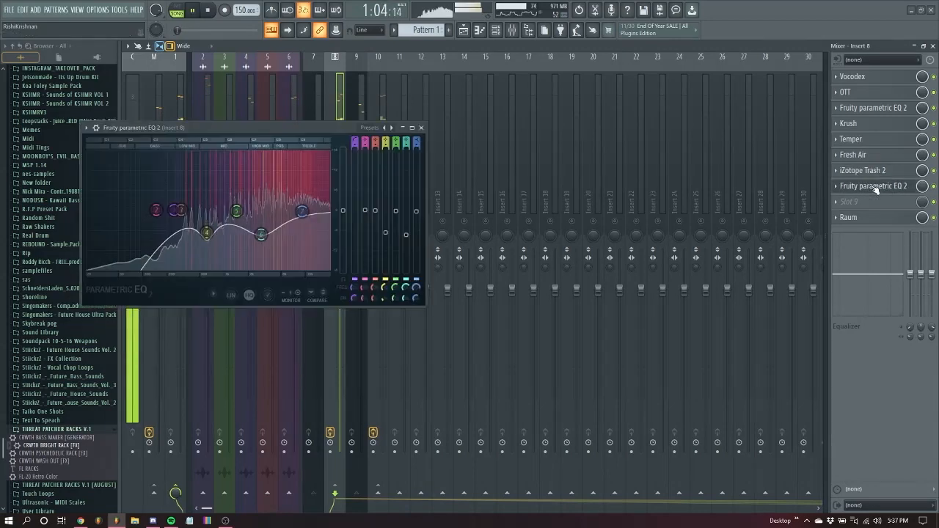
{"action": "left_click", "coordinate": [422, 128]}
{"action": "key", "text": "space"}
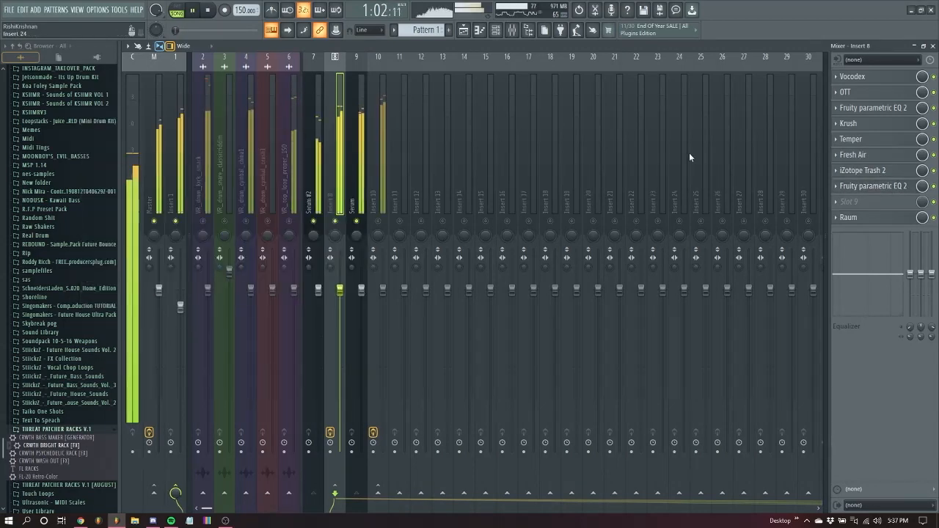
{"action": "key", "text": "space"}
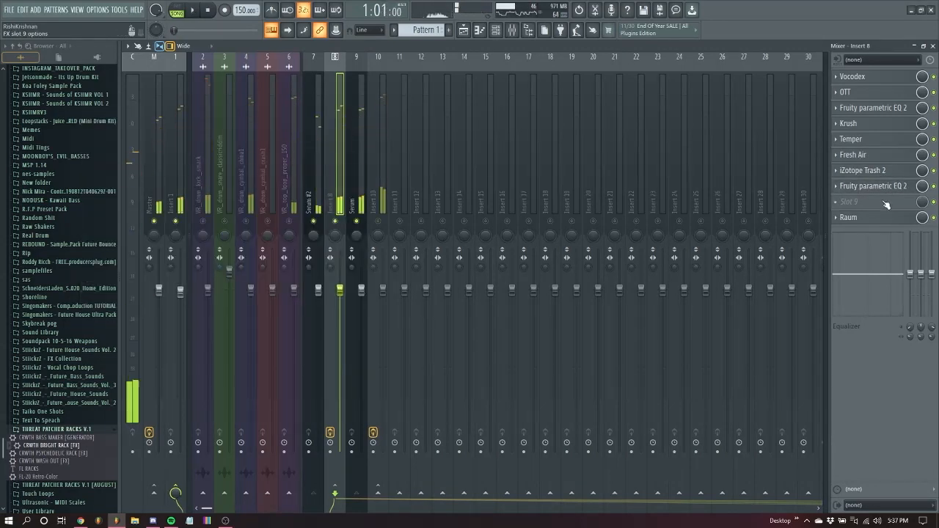
- Play the loop and raise the volume fader of Insert 8
{"action": "left_click", "coordinate": [836, 203]}
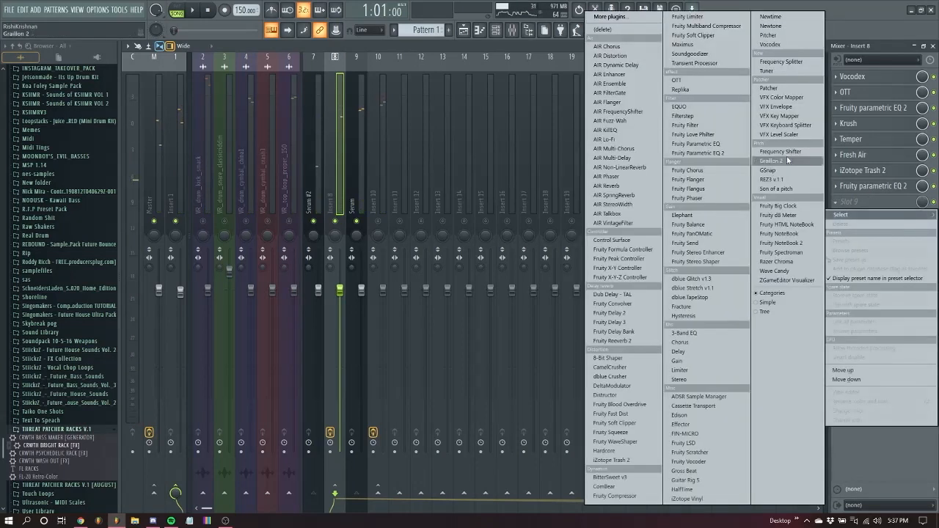
{"action": "key", "text": "space"}
{"action": "left_click_drag", "start_coordinate": [340, 291], "coordinate": [340, 273]}
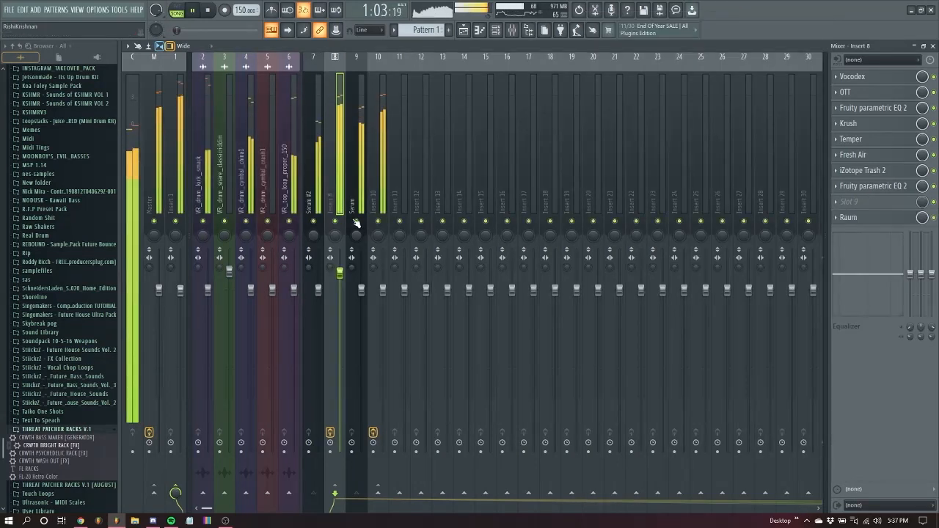
- Move the two EQ frequency automation clips to Tracks 9 and 10 in the playlist, and repeat them up to bar 3
{"action": "left_click", "coordinate": [465, 30]}
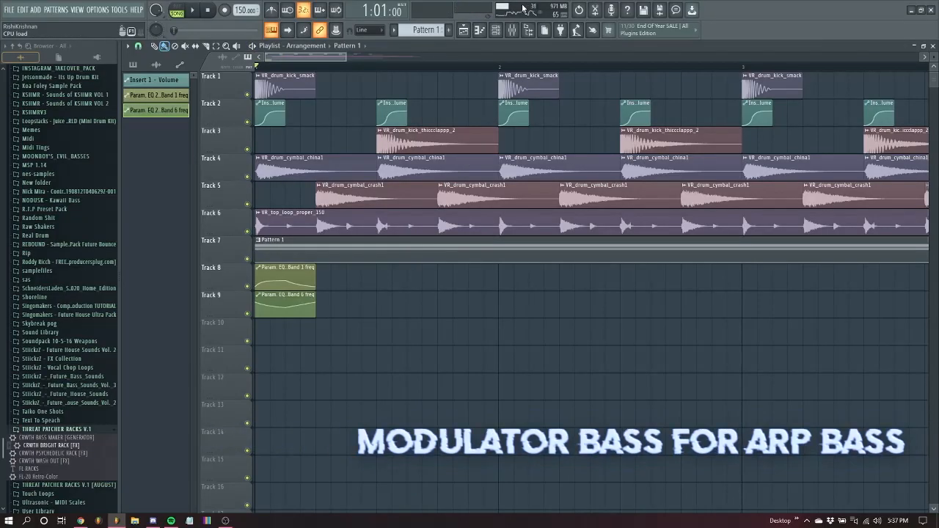
{"action": "left_click_drag", "start_coordinate": [405, 321], "coordinate": [253, 262]}
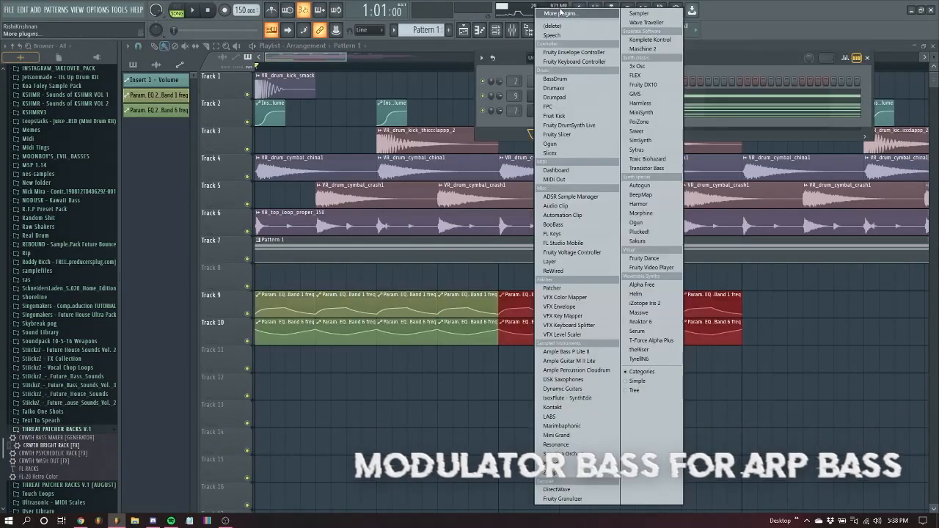
- Add a third Serum instance to the channel rack
{"action": "left_click", "coordinate": [560, 12]}
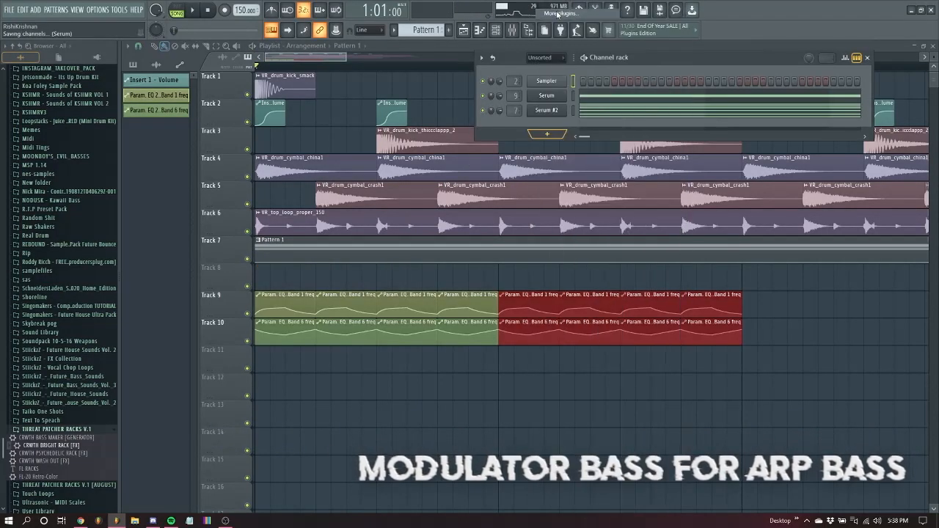
{"action": "type", "text": "ser"}
{"action": "double_click", "coordinate": [386, 36]}
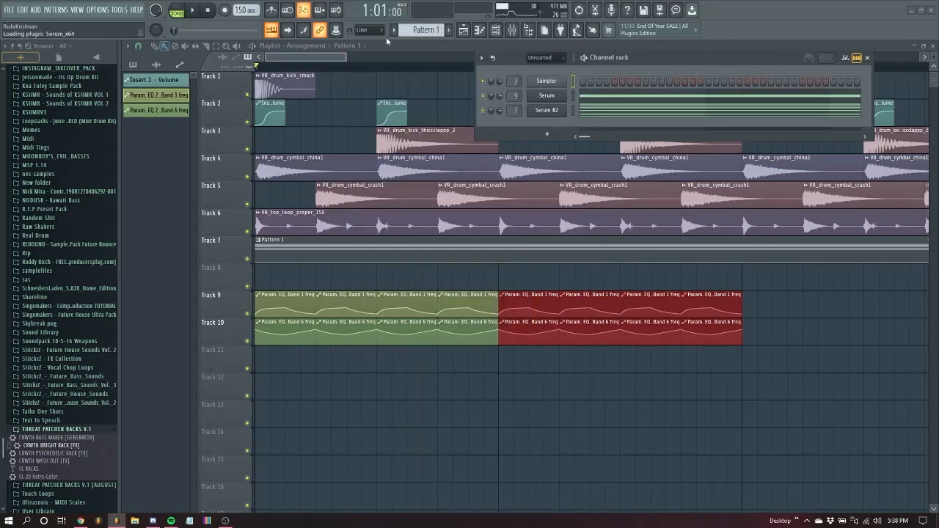
{"action": "left_click", "coordinate": [338, 135]}
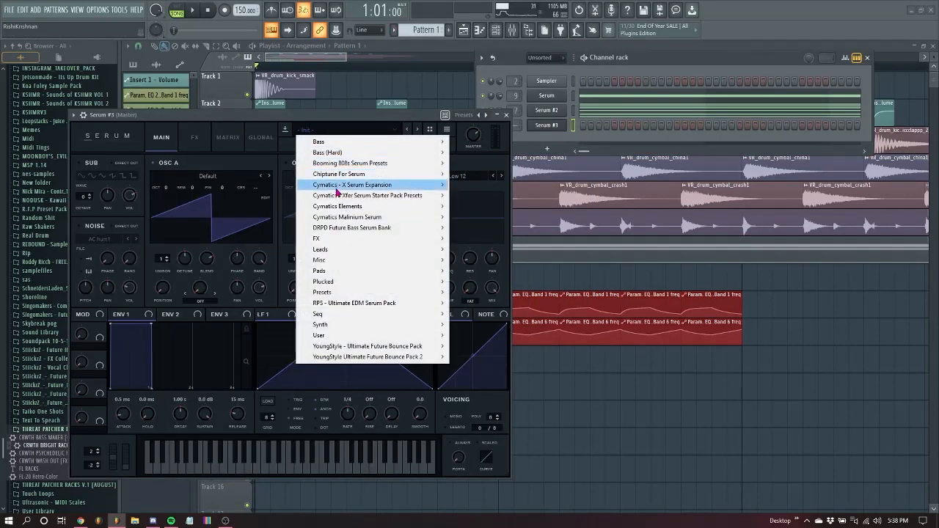
{"action": "mouse_move", "coordinate": [327, 324]}
{"action": "left_click", "coordinate": [196, 113]}
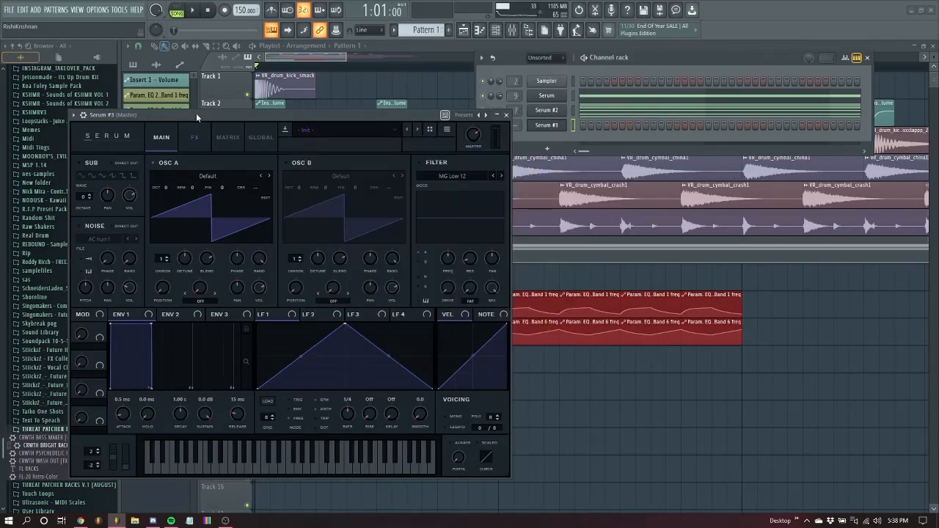
- Load the Sick Boi 1 preset from the Sycobox Sample Pack #1 Dub Bass folder into the new Serum
{"action": "left_click_drag", "start_coordinate": [196, 114], "coordinate": [406, 107]}
{"action": "scroll", "coordinate": [55, 132], "scroll_direction": "up", "scroll_amount": 10}
{"action": "scroll", "coordinate": [55, 132], "scroll_direction": "up", "scroll_amount": 3}
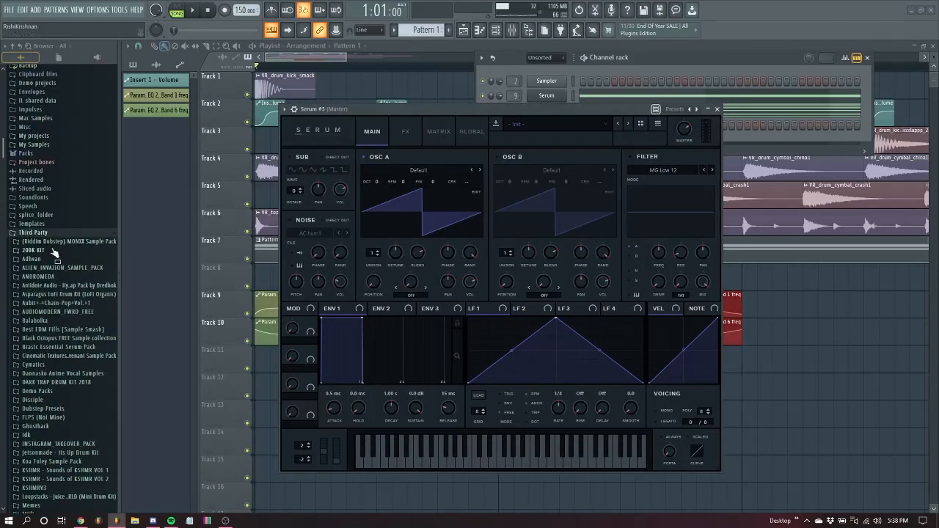
{"action": "left_click", "coordinate": [34, 232]}
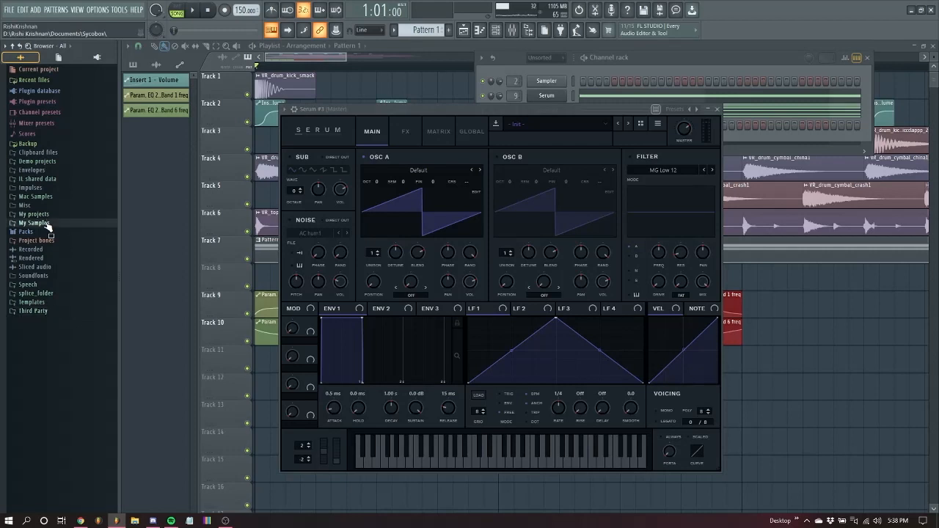
{"action": "left_click", "coordinate": [47, 223]}
{"action": "left_click", "coordinate": [33, 267]}
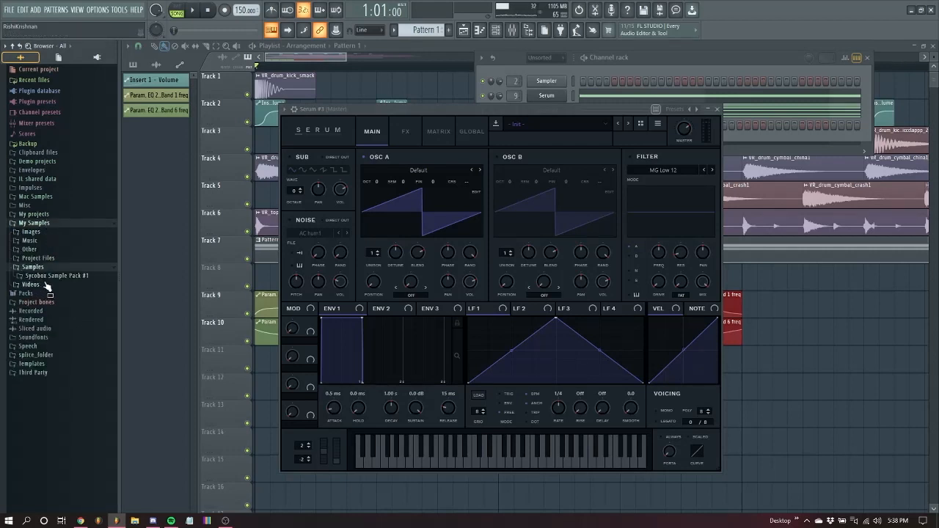
{"action": "left_click", "coordinate": [62, 276]}
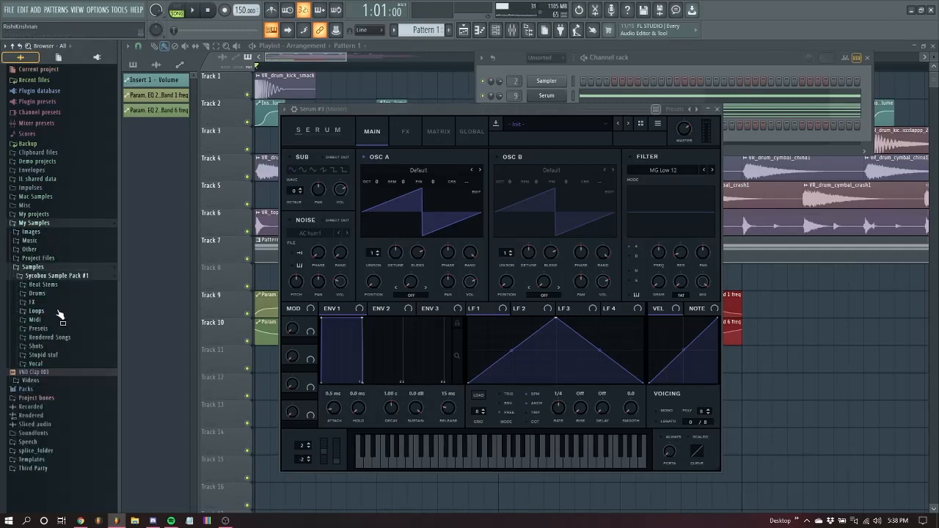
{"action": "left_click", "coordinate": [54, 329]}
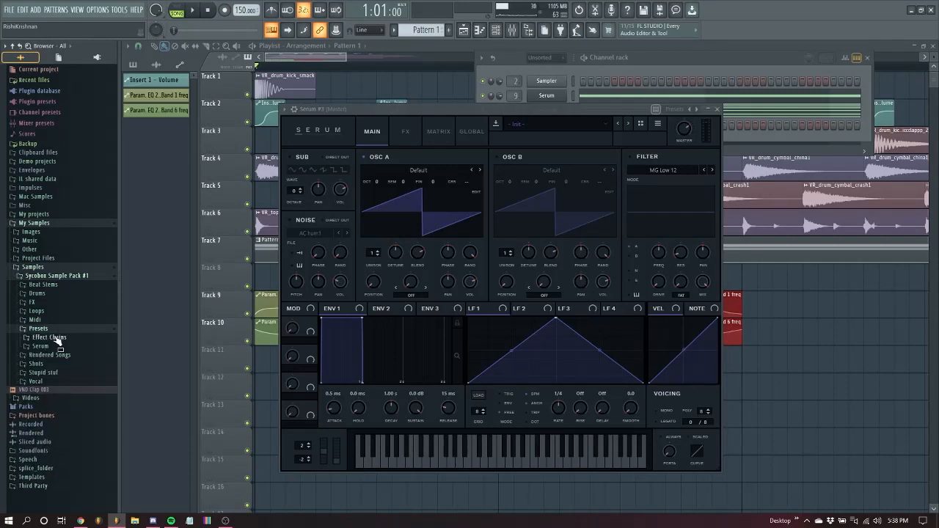
{"action": "left_click", "coordinate": [41, 346]}
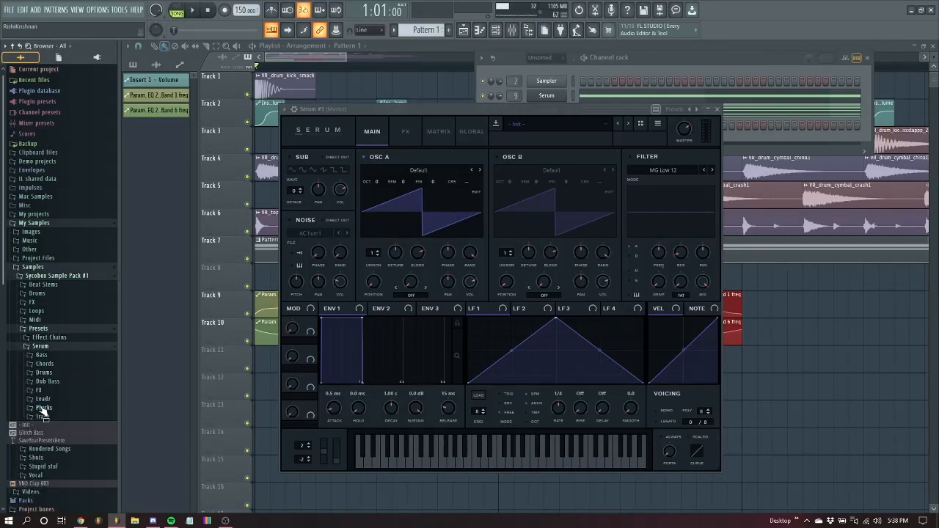
{"action": "left_click", "coordinate": [44, 373]}
{"action": "left_click_drag", "start_coordinate": [34, 421], "coordinate": [443, 217]}
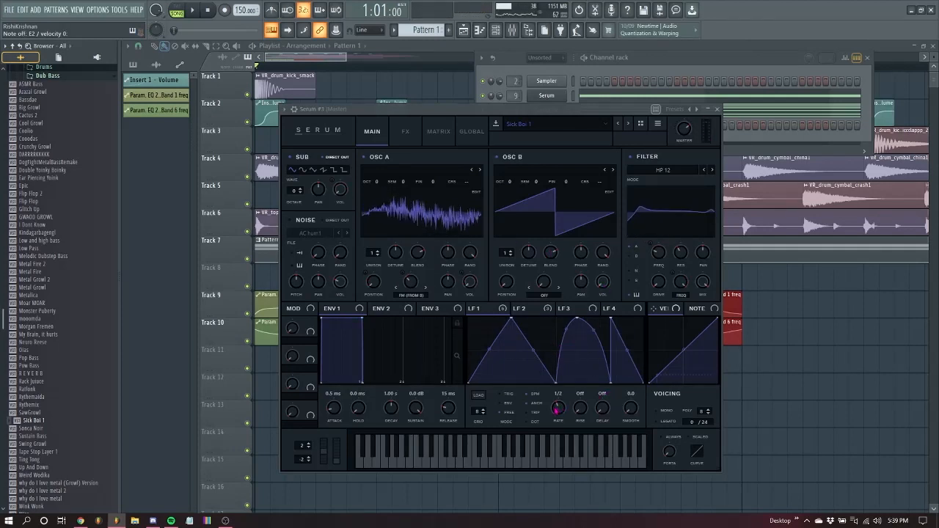
- Set the LFO 1 rate to 1/4 and remove the inner low points and the second peak to simplify its shape
{"action": "left_click_drag", "start_coordinate": [559, 411], "coordinate": [560, 400]}
{"action": "double_click", "coordinate": [557, 382]}
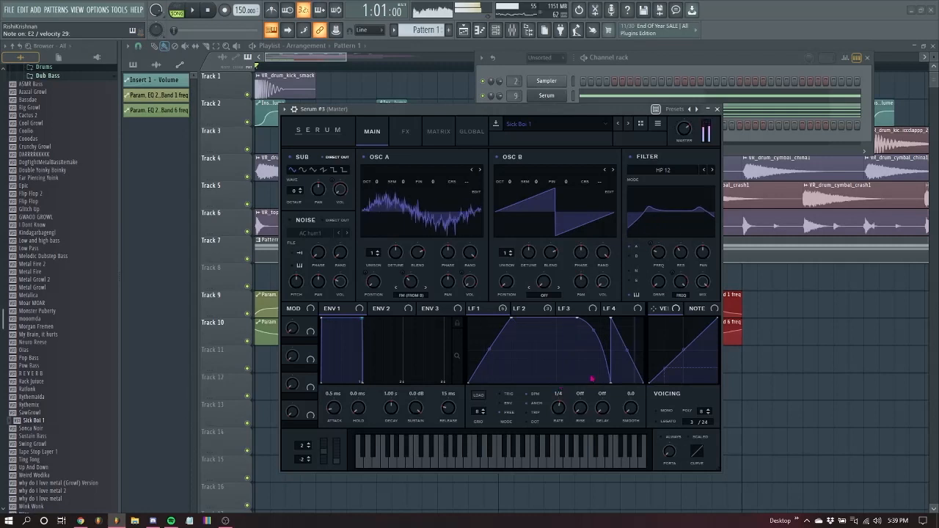
{"action": "double_click", "coordinate": [611, 382]}
{"action": "double_click", "coordinate": [611, 318]}
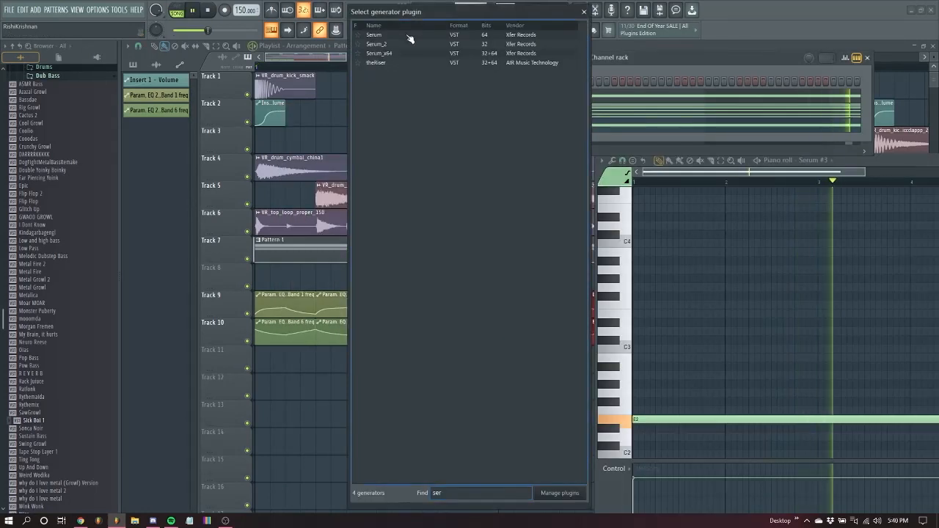
- Add a fourth Serum instance and open the Analog wavetable list for Osc A
{"action": "double_click", "coordinate": [411, 35]}
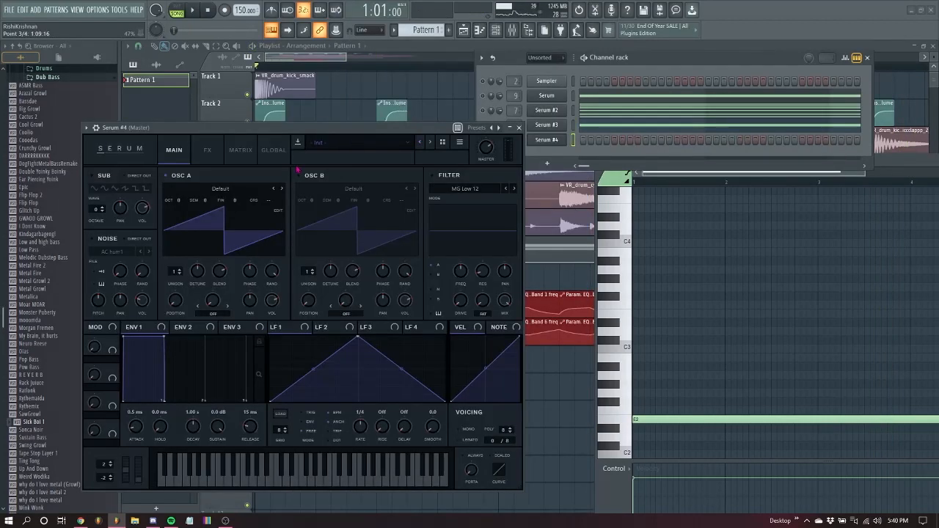
{"action": "left_click", "coordinate": [243, 189]}
{"action": "mouse_move", "coordinate": [309, 200]}
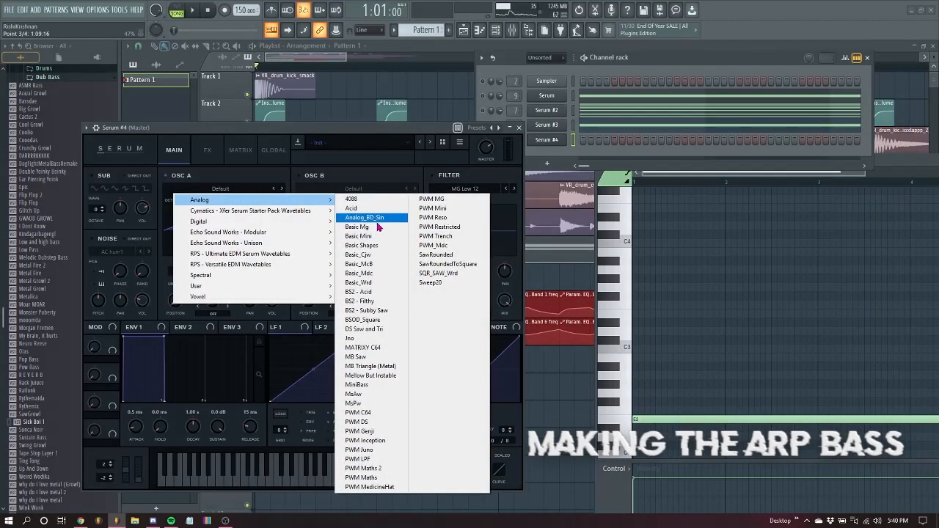
- Load the Basic Shapes wavetable into oscillator A and set its wavetable position to 4 for a square wave
{"action": "left_click", "coordinate": [361, 245]}
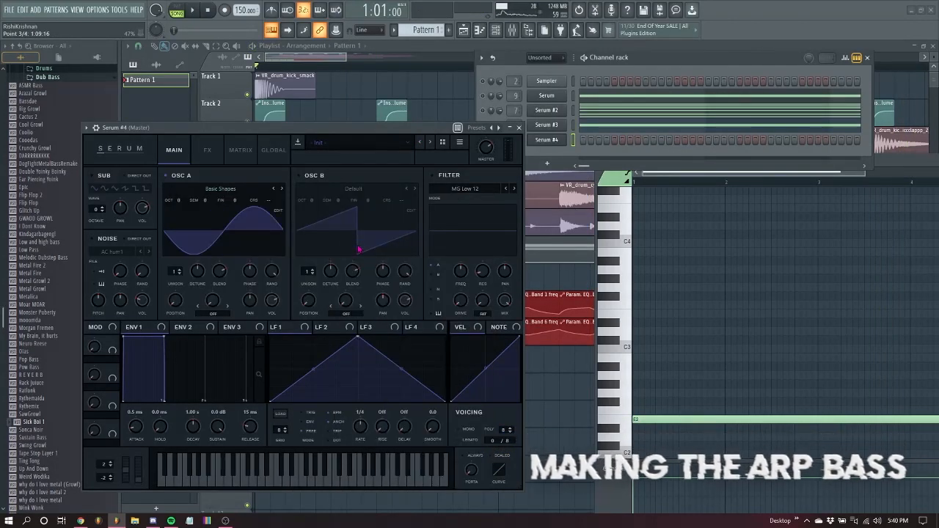
{"action": "left_click_drag", "start_coordinate": [188, 302], "coordinate": [195, 269]}
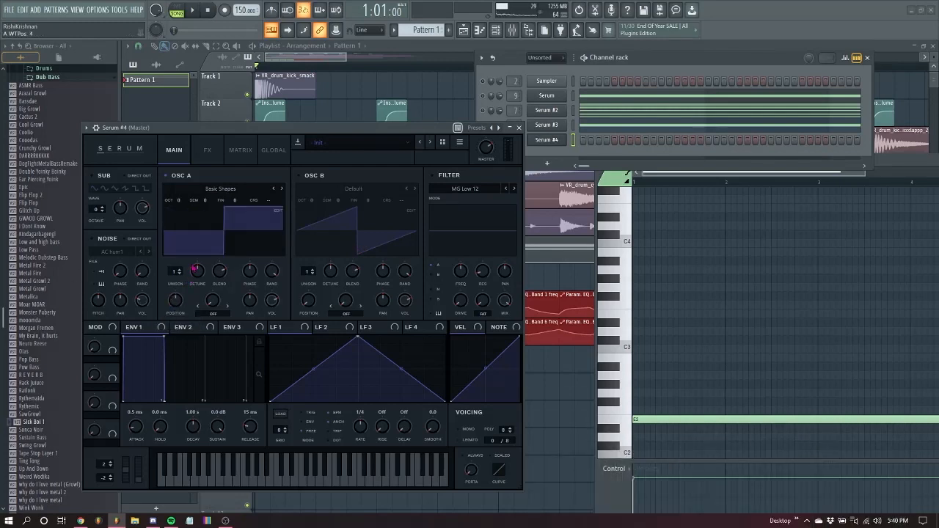
- Create a new empty Pattern 2 with the Serum #4 piano roll open
{"action": "left_click", "coordinate": [479, 30]}
{"action": "left_click", "coordinate": [480, 32]}
{"action": "left_click", "coordinate": [480, 31]}
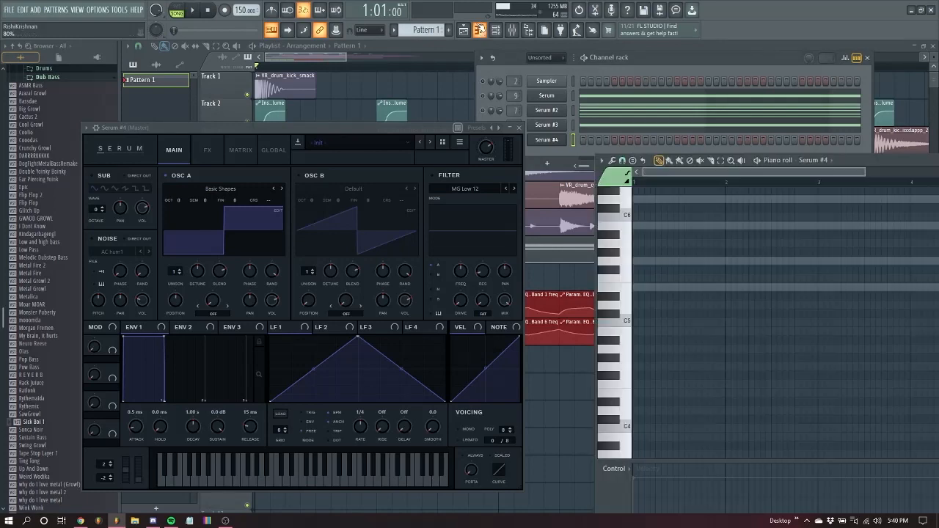
{"action": "left_click", "coordinate": [480, 32]}
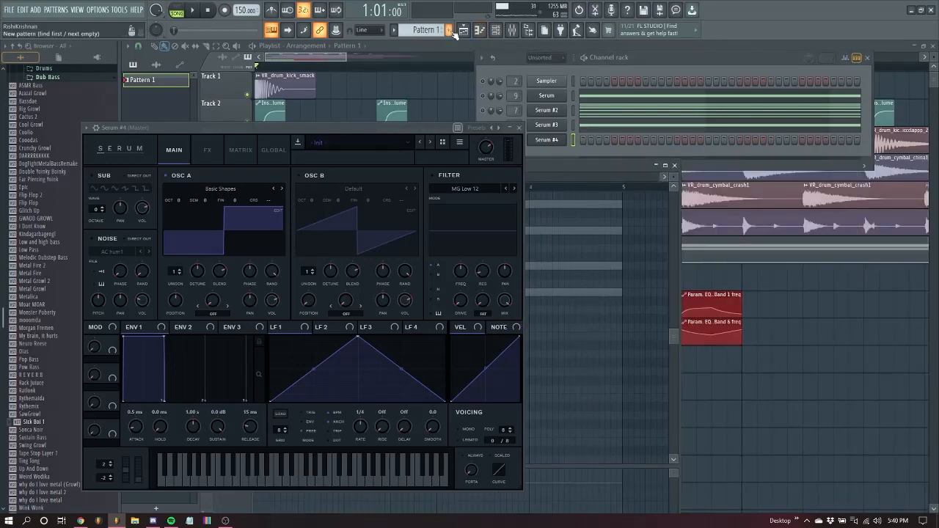
{"action": "left_click", "coordinate": [450, 31]}
{"action": "left_click", "coordinate": [470, 42]}
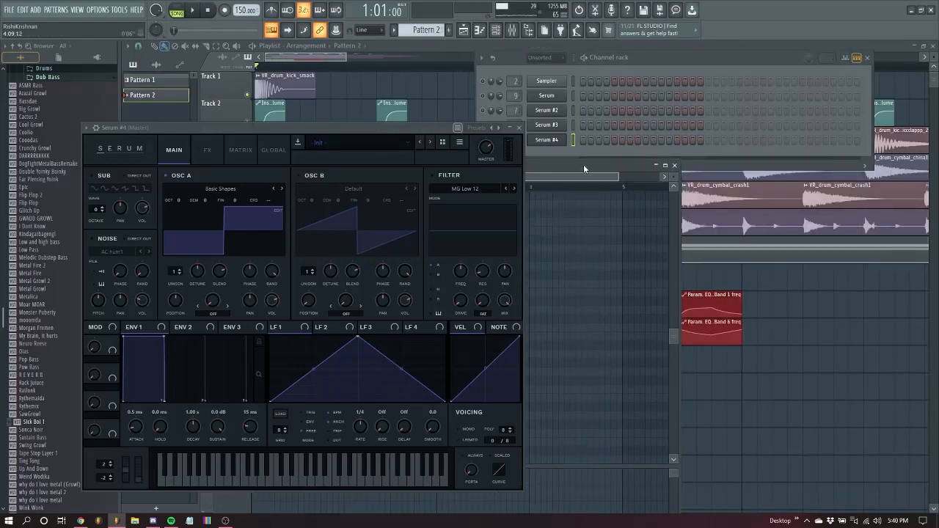
- Arrange the Serum #4 piano roll and synth windows side by side and adjust the note grid snapping
{"action": "left_click_drag", "start_coordinate": [584, 166], "coordinate": [906, 132]}
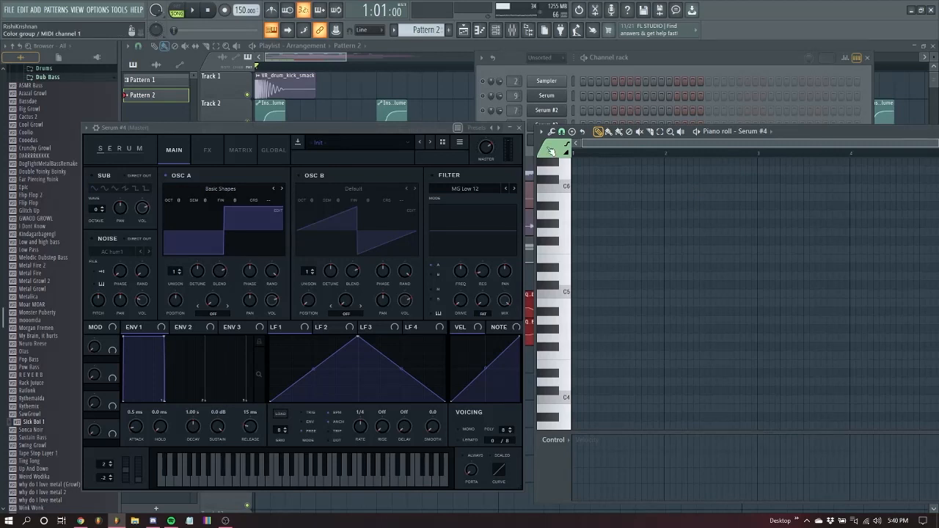
{"action": "scroll", "coordinate": [582, 295], "scroll_direction": "down", "scroll_amount": 3}
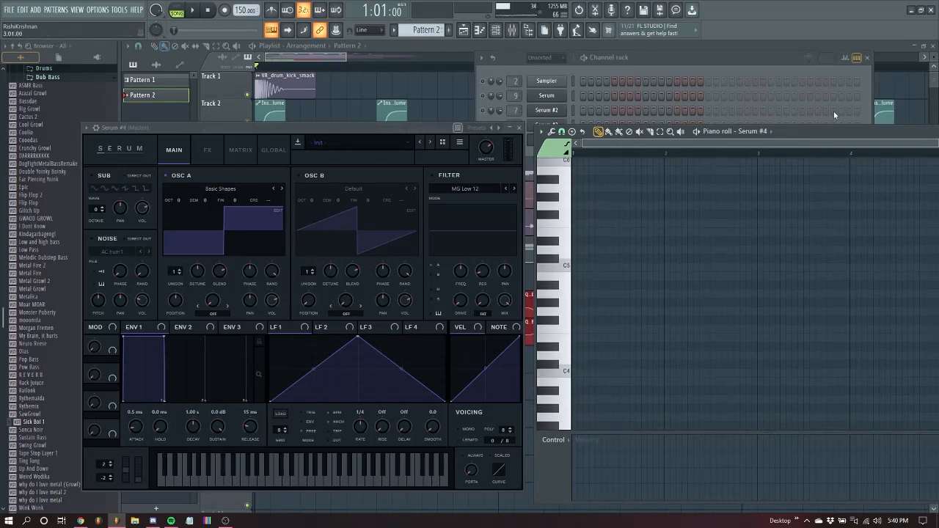
{"action": "left_click_drag", "start_coordinate": [820, 127], "coordinate": [654, 66]}
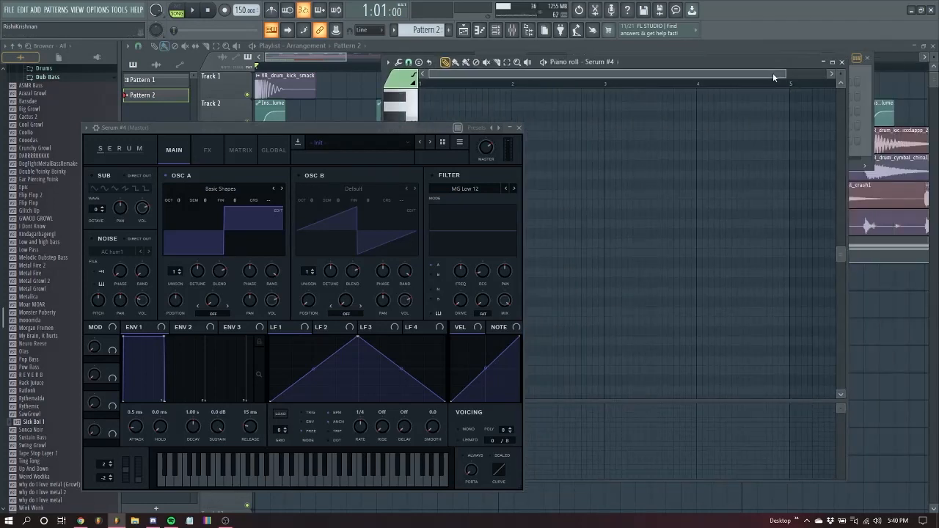
{"action": "left_click_drag", "start_coordinate": [788, 73], "coordinate": [544, 74]}
{"action": "left_click_drag", "start_coordinate": [667, 64], "coordinate": [761, 62]}
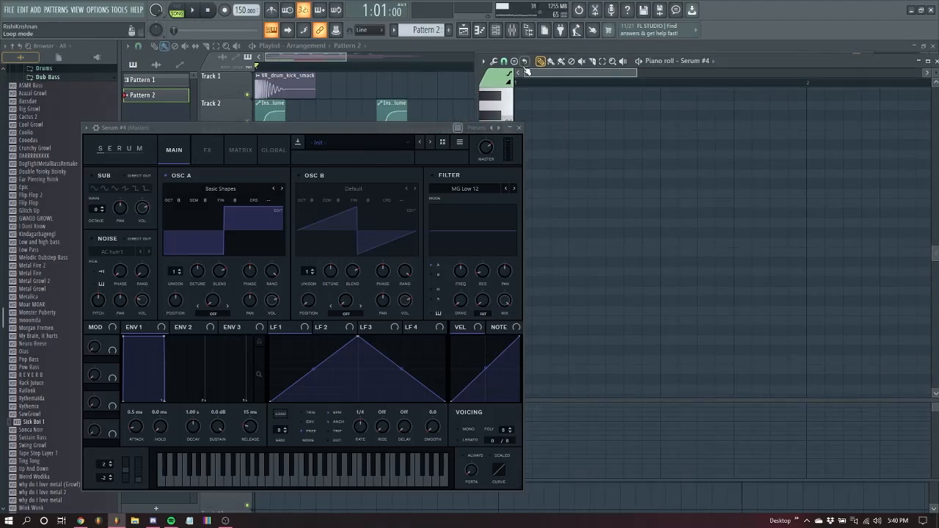
{"action": "left_click", "coordinate": [503, 61]}
{"action": "left_click", "coordinate": [519, 144]}
{"action": "left_click_drag", "start_coordinate": [625, 75], "coordinate": [558, 86]}
{"action": "left_click_drag", "start_coordinate": [490, 132], "coordinate": [373, 124]}
- Draw a descending arpeggio of four equal short notes, G7, F#7, D7 and B6, from the start of Pattern 2
{"action": "scroll", "coordinate": [557, 157], "scroll_direction": "up", "scroll_amount": 4}
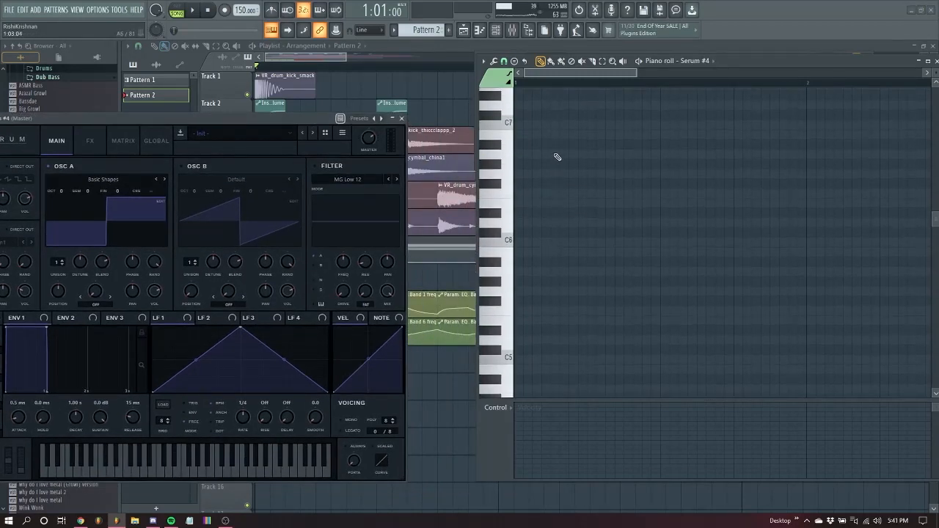
{"action": "left_click", "coordinate": [519, 135]}
{"action": "left_click_drag", "start_coordinate": [595, 76], "coordinate": [787, 75]}
{"action": "left_click_drag", "start_coordinate": [740, 135], "coordinate": [240, 147]}
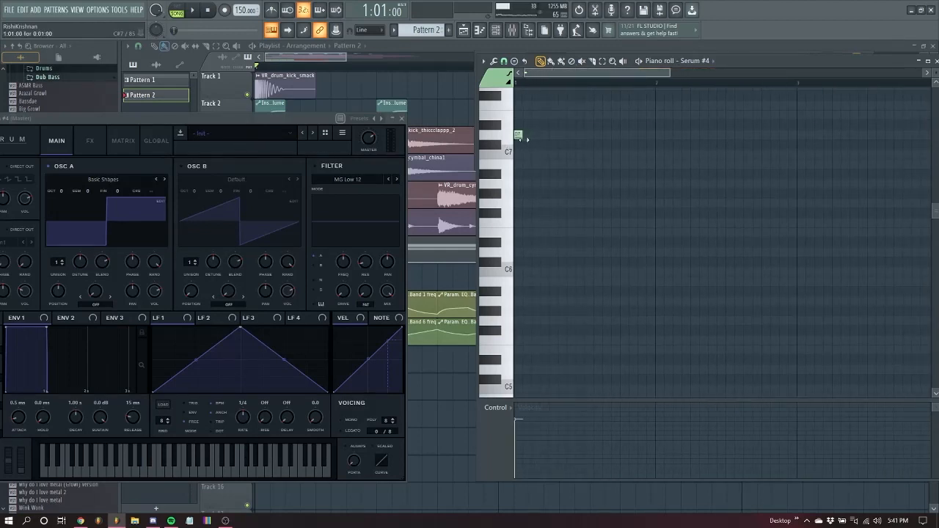
{"action": "left_click_drag", "start_coordinate": [524, 139], "coordinate": [525, 138]}
{"action": "left_click_drag", "start_coordinate": [756, 72], "coordinate": [588, 73]}
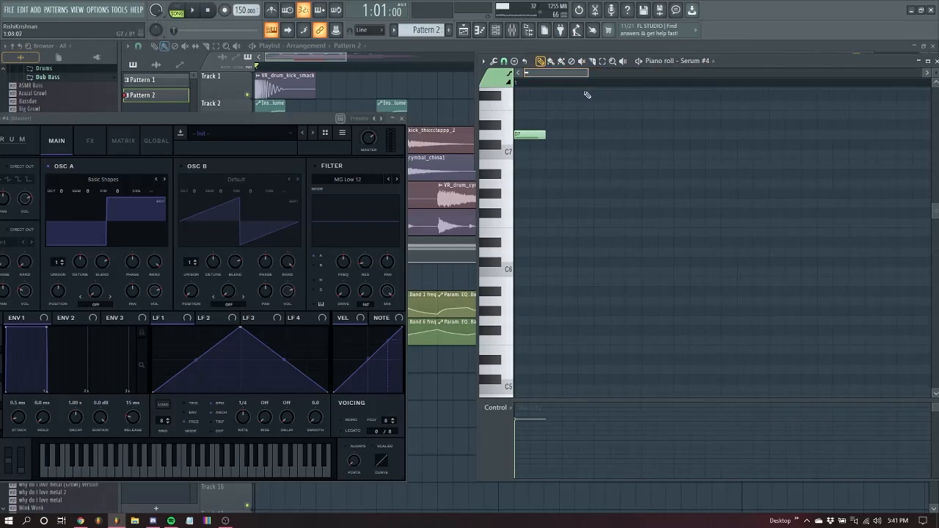
{"action": "left_click", "coordinate": [507, 62]}
{"action": "left_click", "coordinate": [521, 145]}
{"action": "left_click", "coordinate": [529, 133]}
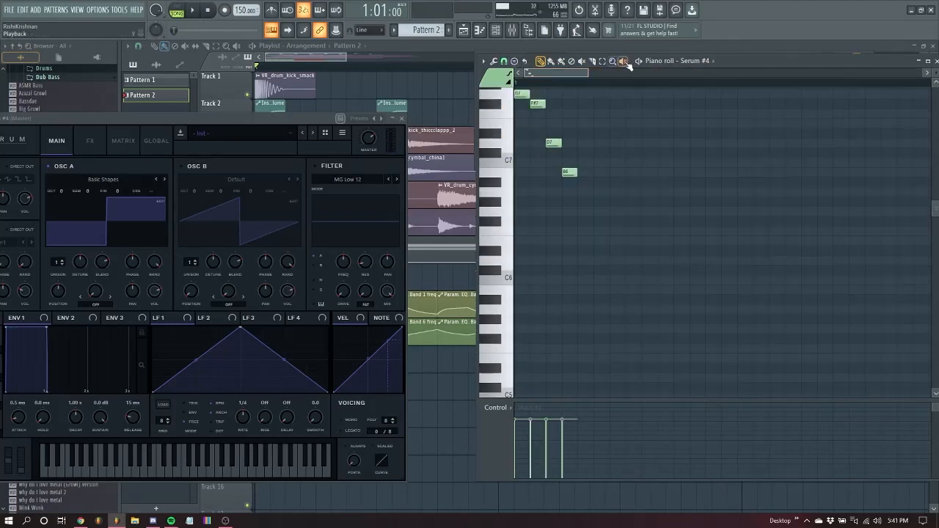
- Play back the four-note arpeggio in Pattern 2 and stop it
{"action": "left_click", "coordinate": [639, 62]}
{"action": "key", "text": "space"}
{"action": "key", "text": "space"}
{"action": "key", "text": "space"}
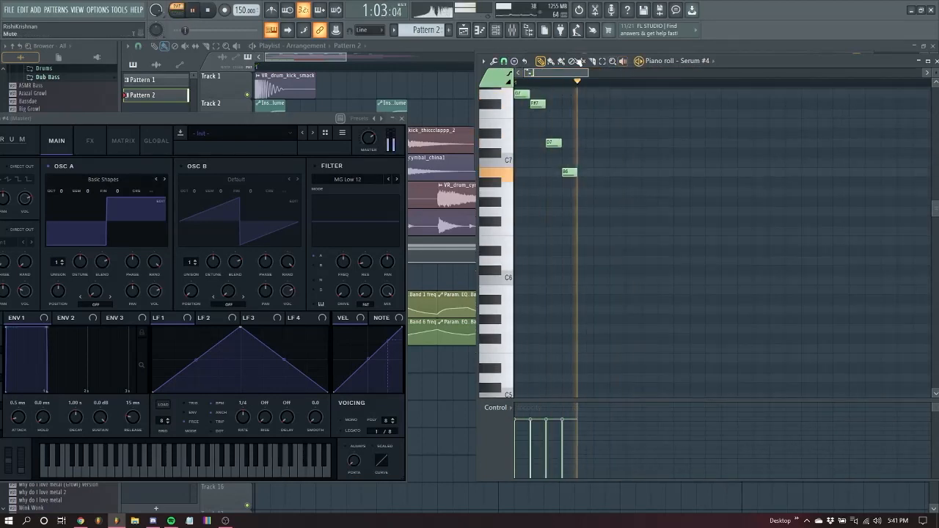
- Render Pattern 2 as a 16-bit WAV audio clip, close Serum, and open the rendered clip's sampler settings beside the playlist
{"action": "right_click", "coordinate": [149, 100]}
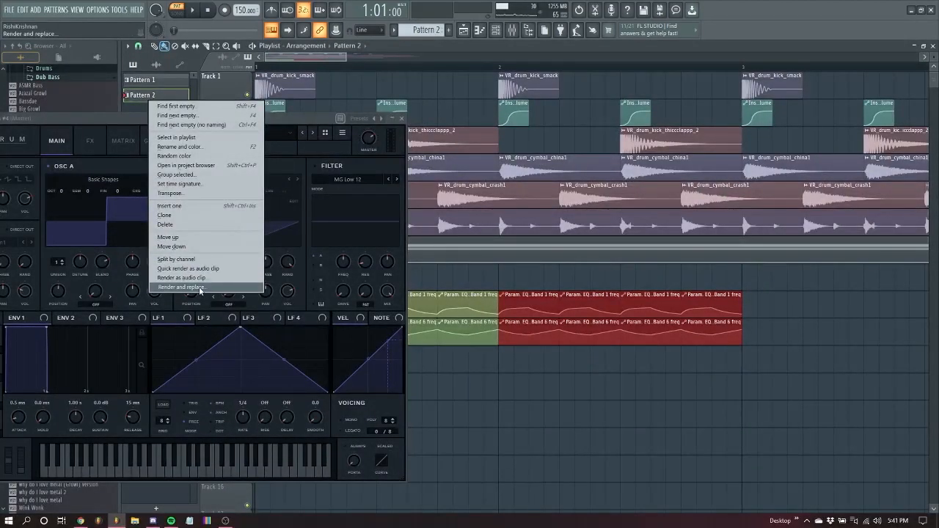
{"action": "left_click", "coordinate": [188, 279]}
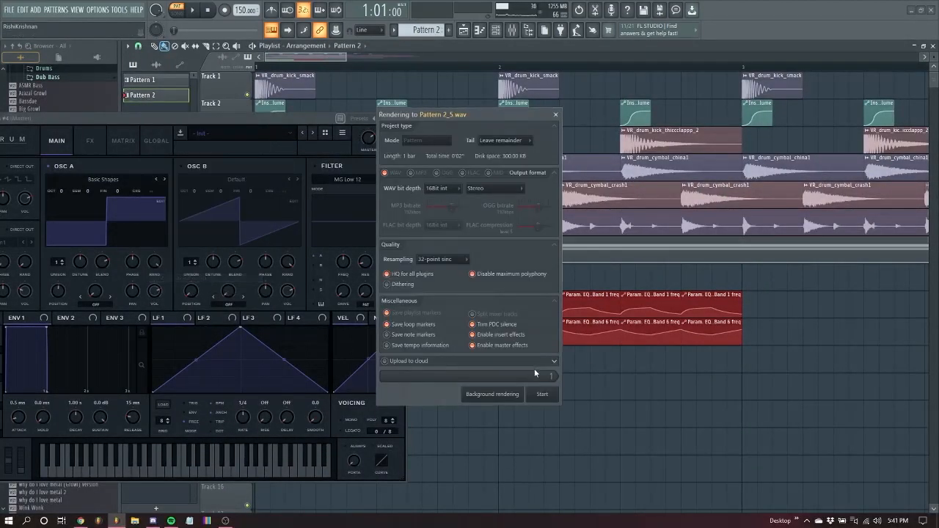
{"action": "left_click", "coordinate": [542, 394]}
{"action": "left_click", "coordinate": [401, 118]}
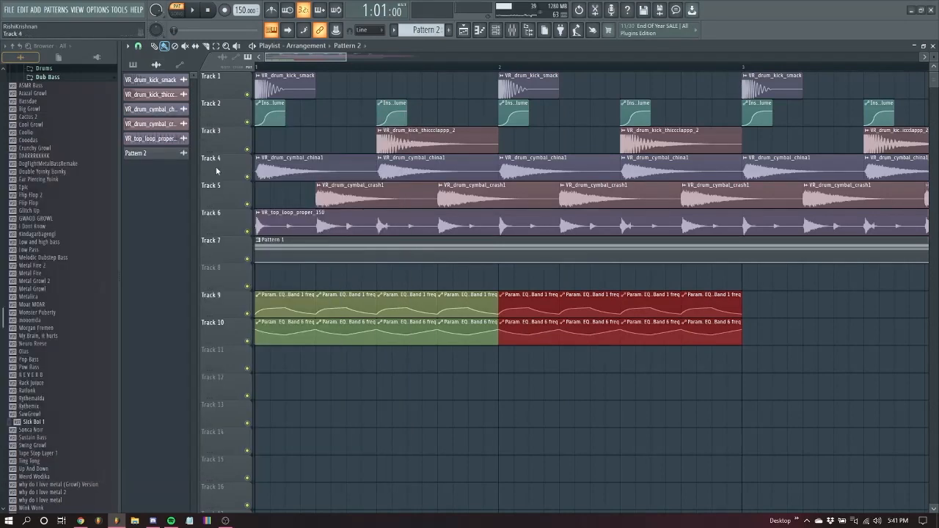
{"action": "double_click", "coordinate": [144, 155]}
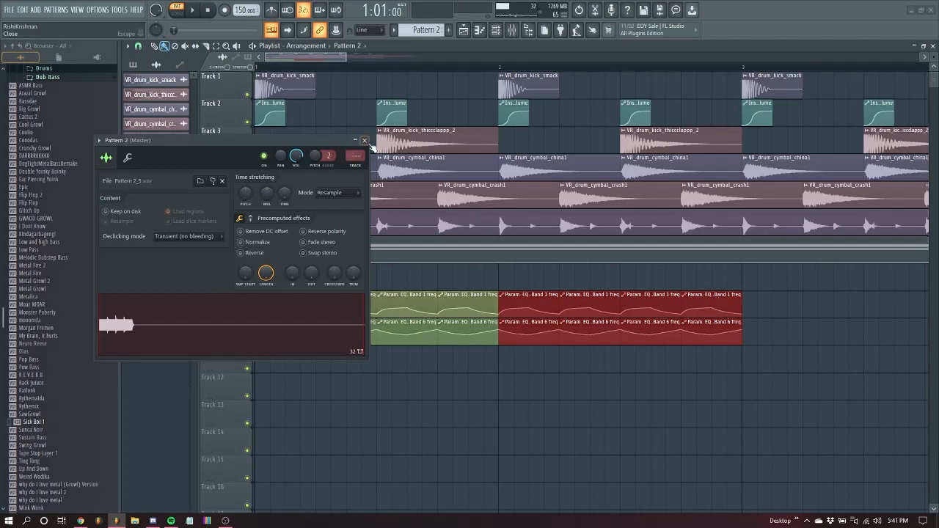
{"action": "left_click_drag", "start_coordinate": [332, 141], "coordinate": [272, 131]}
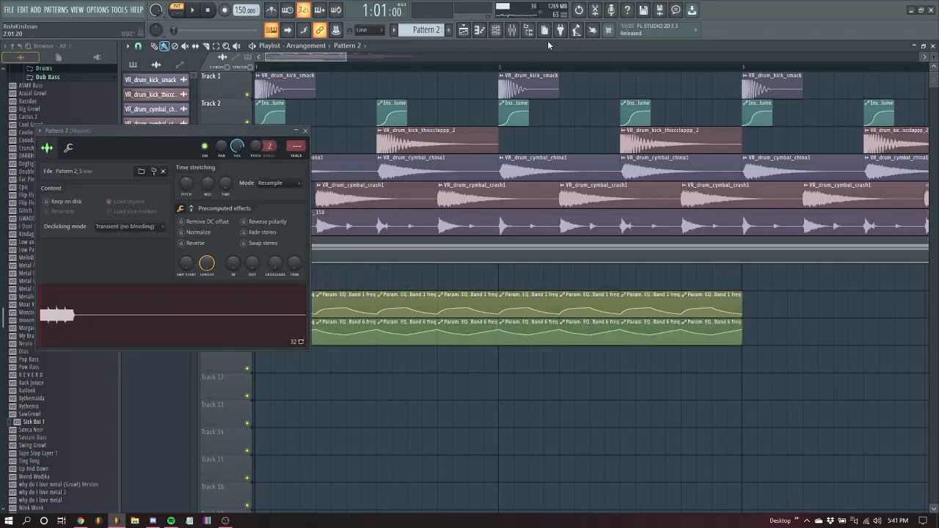
- Show the unsorted channels and route Serum #3 to mixer insert 11
{"action": "left_click", "coordinate": [497, 31]}
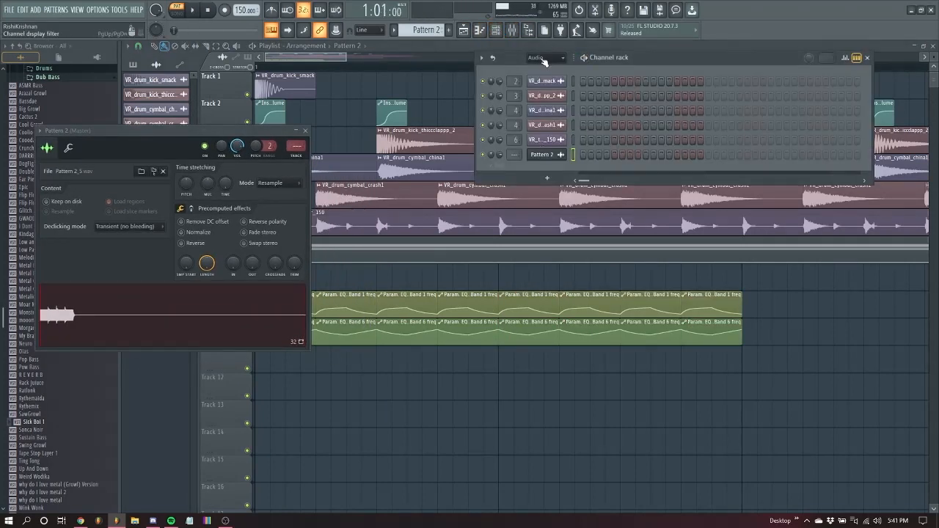
{"action": "left_click", "coordinate": [547, 57]}
{"action": "left_click", "coordinate": [556, 101]}
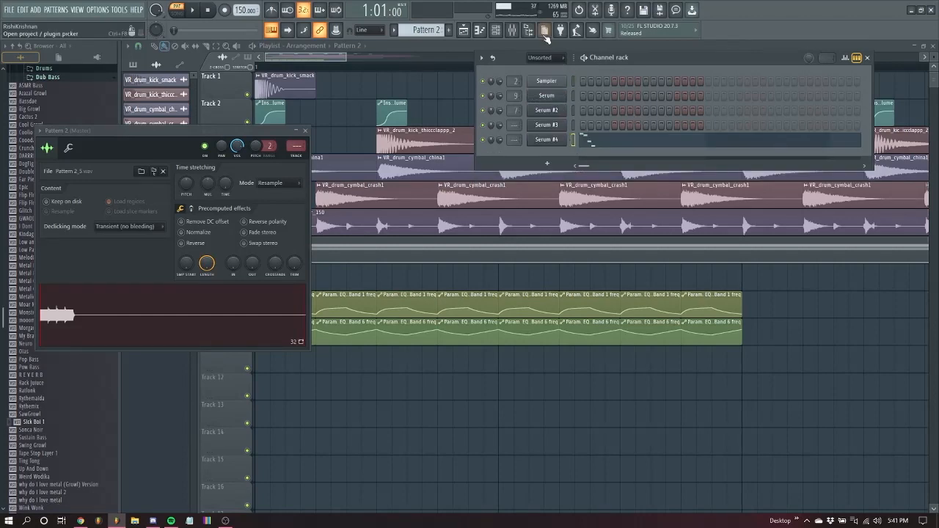
{"action": "left_click", "coordinate": [512, 30]}
{"action": "left_click", "coordinate": [388, 133]}
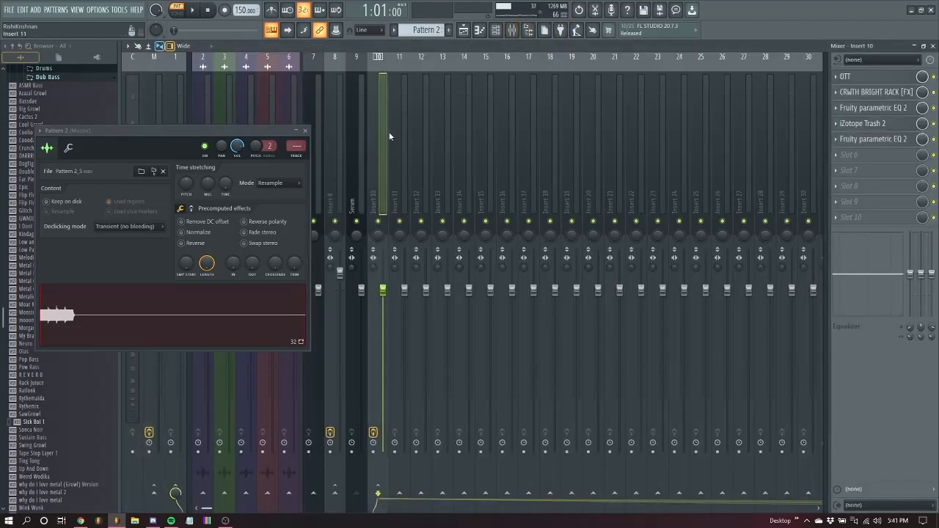
{"action": "key", "text": "Right"}
{"action": "key", "text": "ctrl+l"}
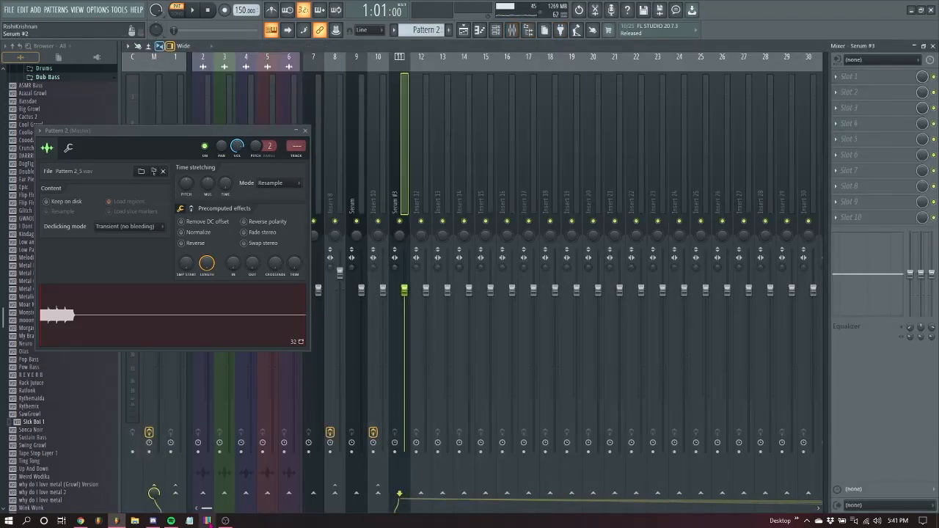
{"action": "left_click", "coordinate": [176, 491], "text": "ctrl"}
- Add Fruity Convolver to the first effect slot of the Serum #3 mixer track and load the rendered Pattern 2 sample as its impulse
{"action": "left_click", "coordinate": [840, 81]}
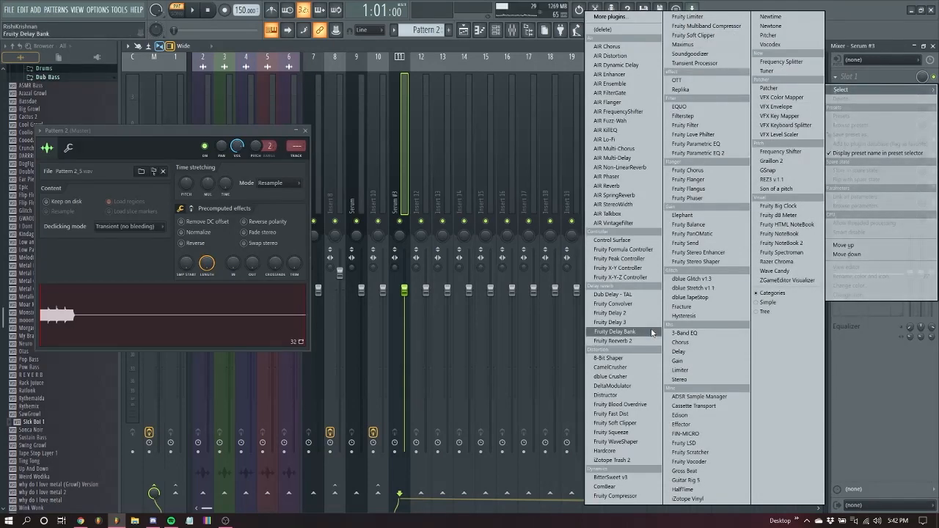
{"action": "left_click", "coordinate": [613, 304]}
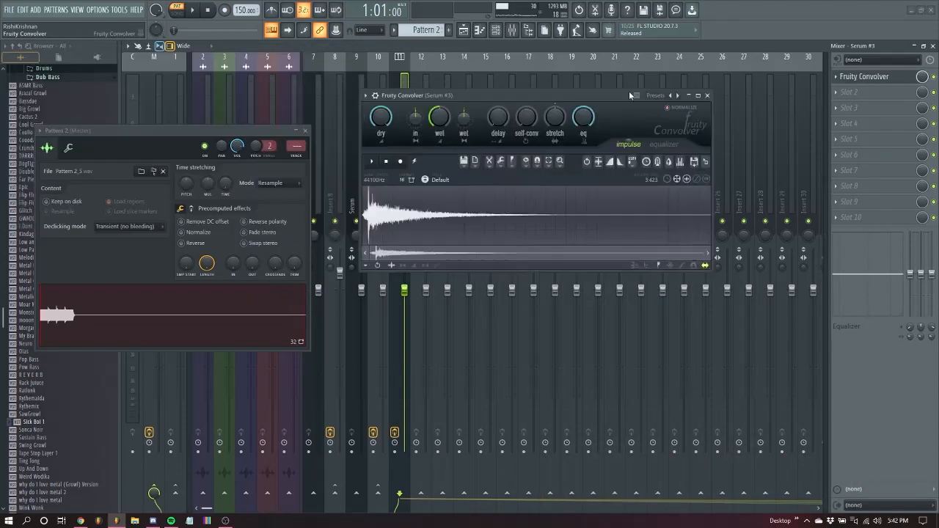
{"action": "left_click_drag", "start_coordinate": [292, 309], "coordinate": [554, 249]}
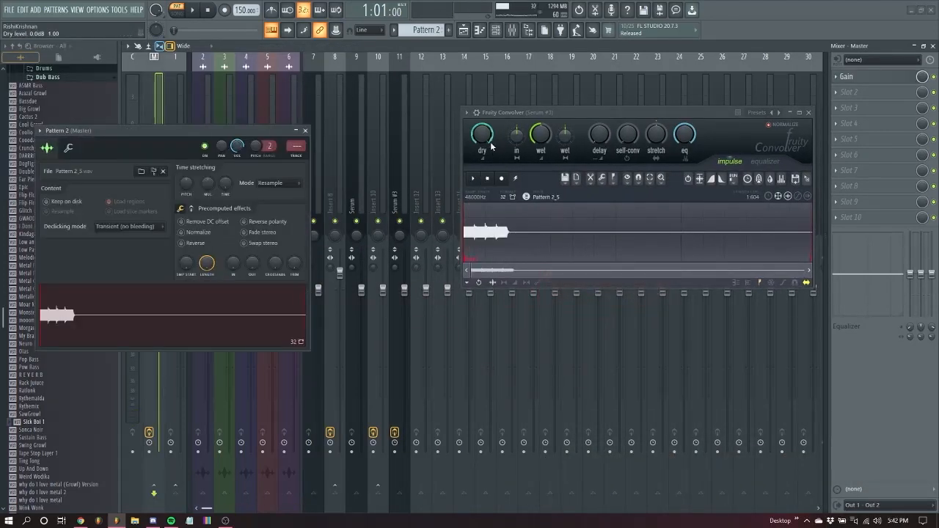
- Turn the convolver's dry level all the way down, preview the impulse, and close the effect window
{"action": "left_click_drag", "start_coordinate": [491, 147], "coordinate": [492, 191]}
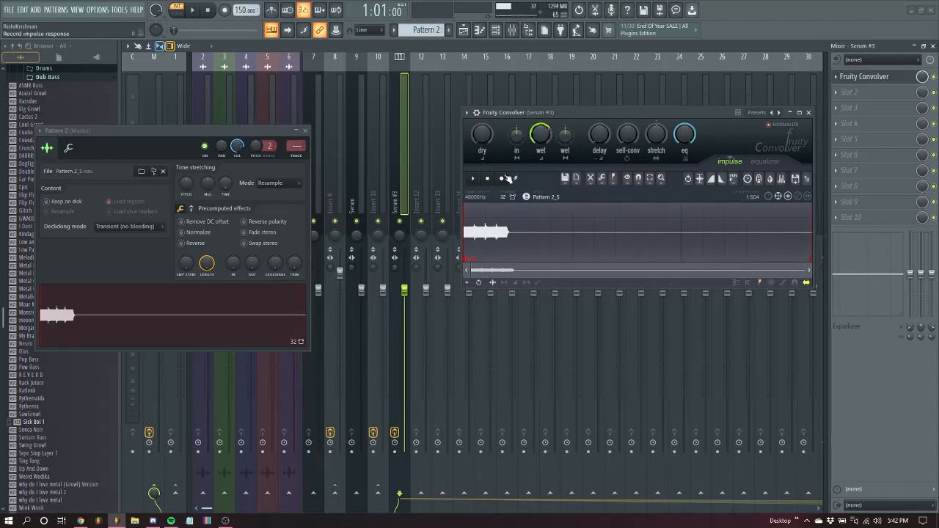
{"action": "left_click", "coordinate": [476, 179]}
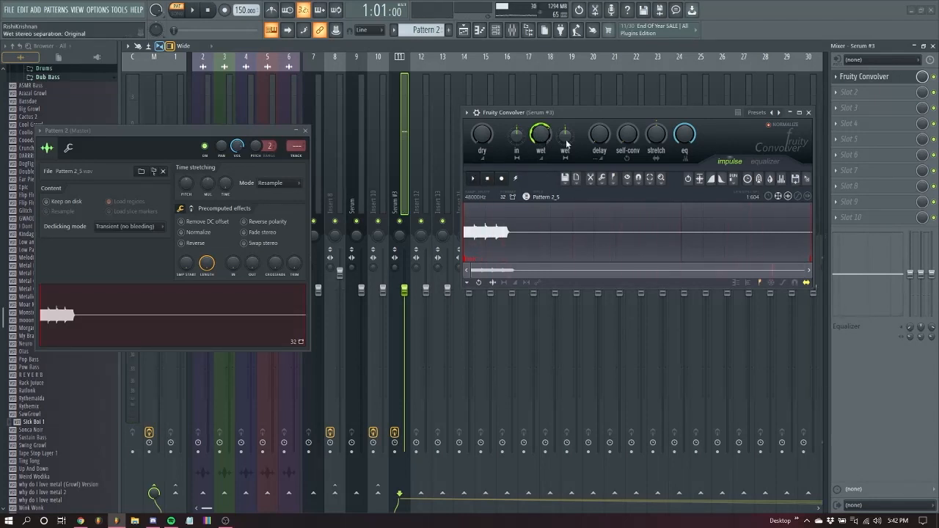
{"action": "left_click", "coordinate": [808, 113]}
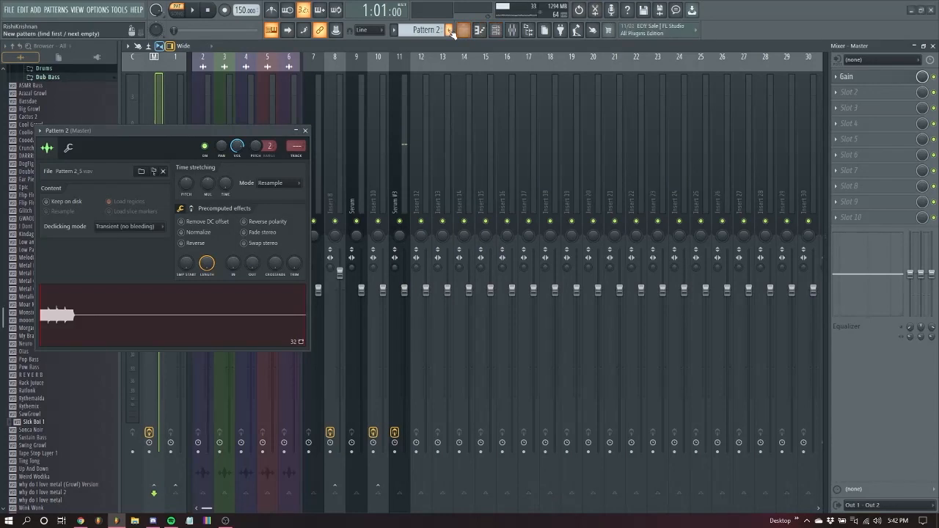
- Create Pattern 3, enter a sustained E3 note about four bars long for Serum #3, and preview it
{"action": "left_click", "coordinate": [481, 31]}
{"action": "left_click", "coordinate": [533, 224]}
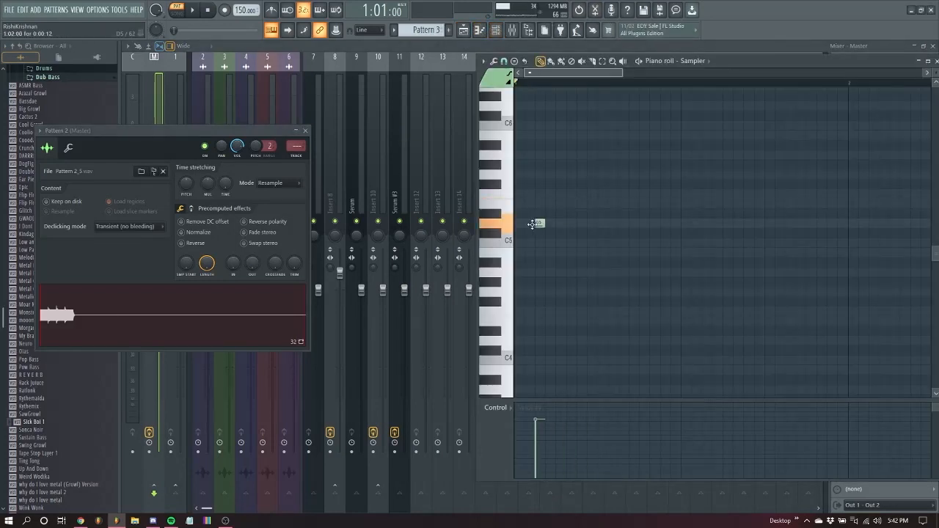
{"action": "left_click", "coordinate": [693, 60]}
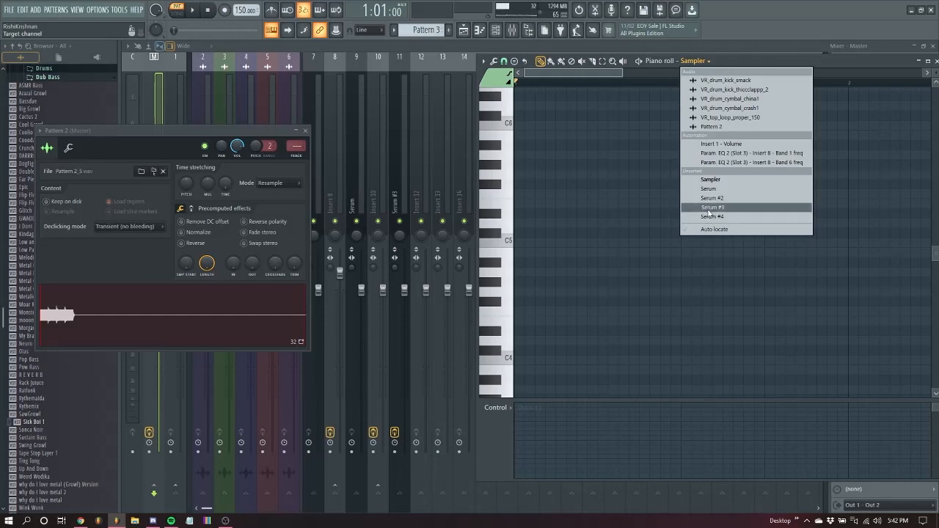
{"action": "left_click", "coordinate": [709, 211]}
{"action": "key", "text": "space"}
{"action": "left_click_drag", "start_coordinate": [602, 262], "coordinate": [802, 263]}
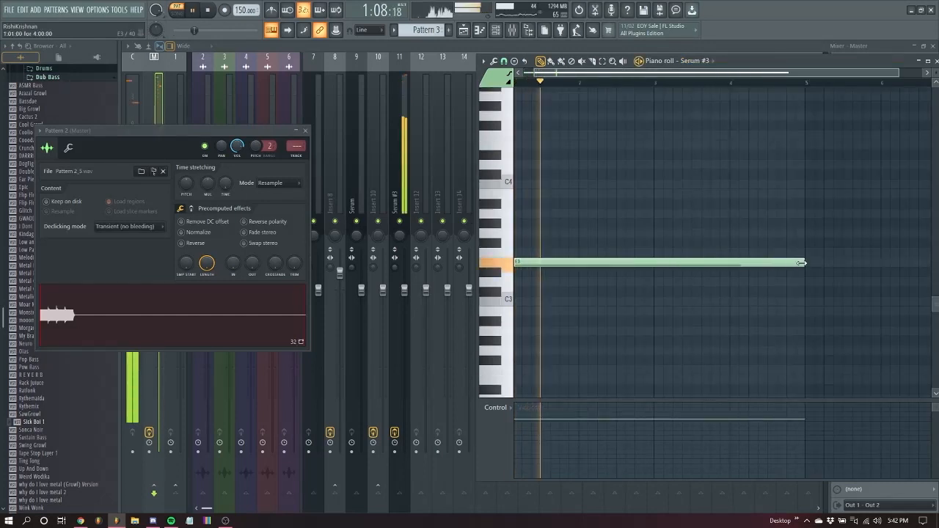
{"action": "key", "text": "space"}
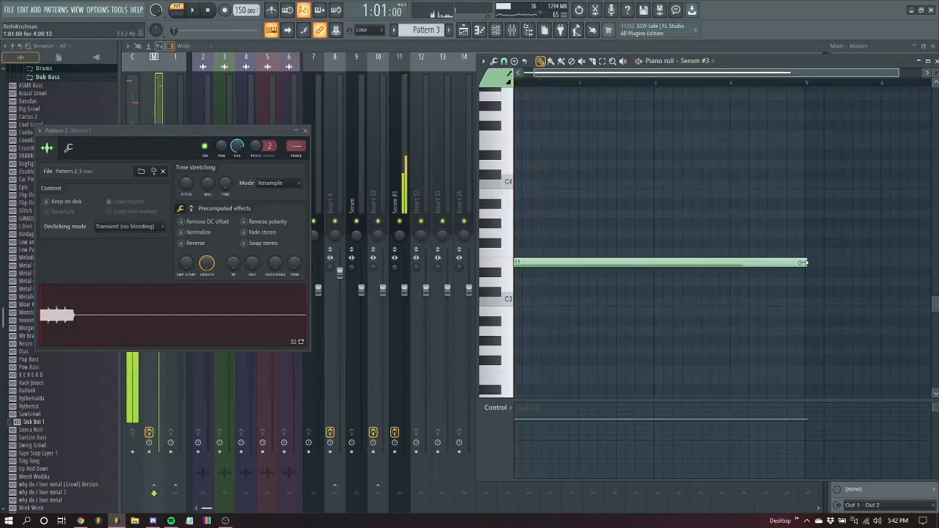
{"action": "left_click_drag", "start_coordinate": [802, 263], "coordinate": [622, 262]}
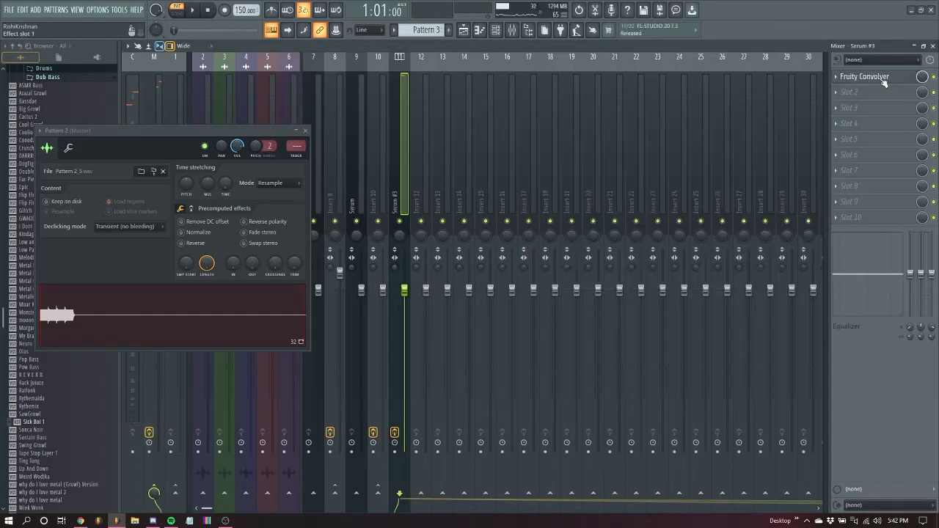
- Lower the wet level of the Fruity Convolver on Serum #3 to about -26.8 dB while the pattern plays
{"action": "left_click", "coordinate": [880, 77]}
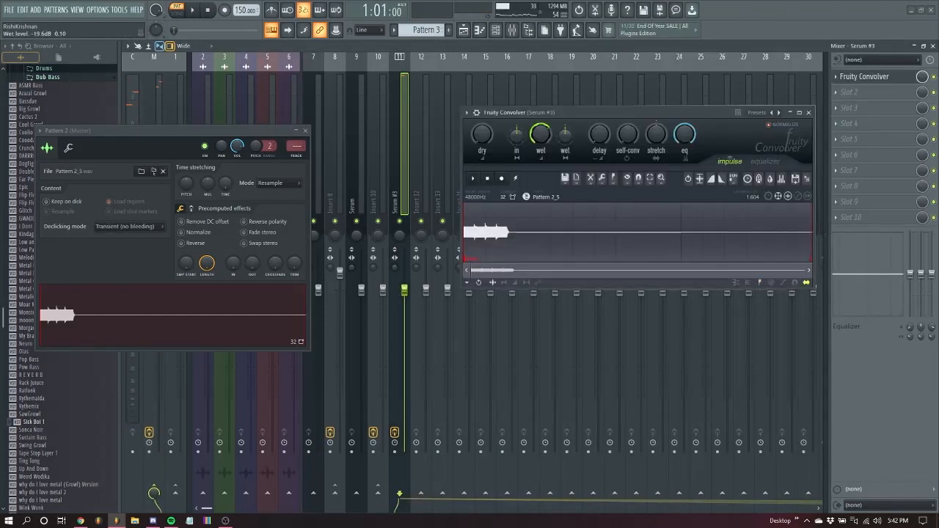
{"action": "key", "text": "space"}
{"action": "left_click_drag", "start_coordinate": [541, 135], "coordinate": [541, 133]}
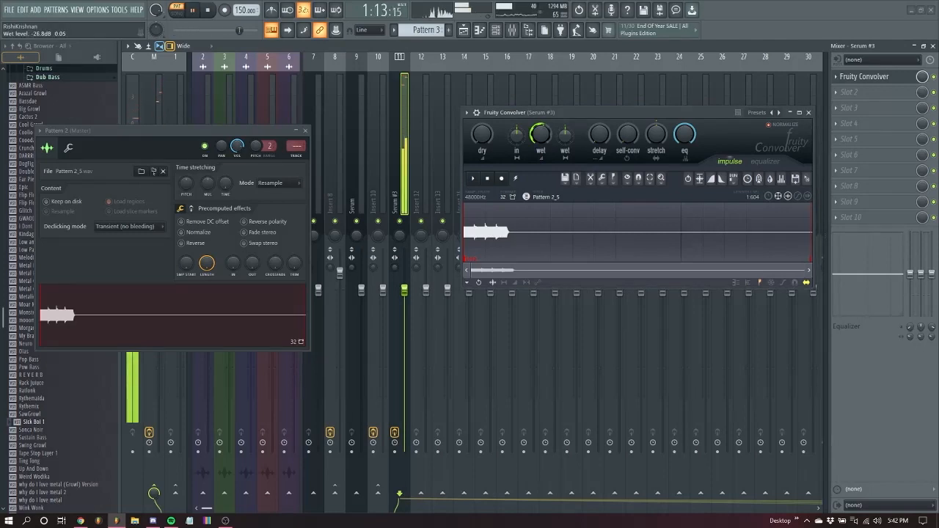
{"action": "left_click", "coordinate": [808, 113]}
{"action": "left_click", "coordinate": [813, 120]}
{"action": "key", "text": "space"}
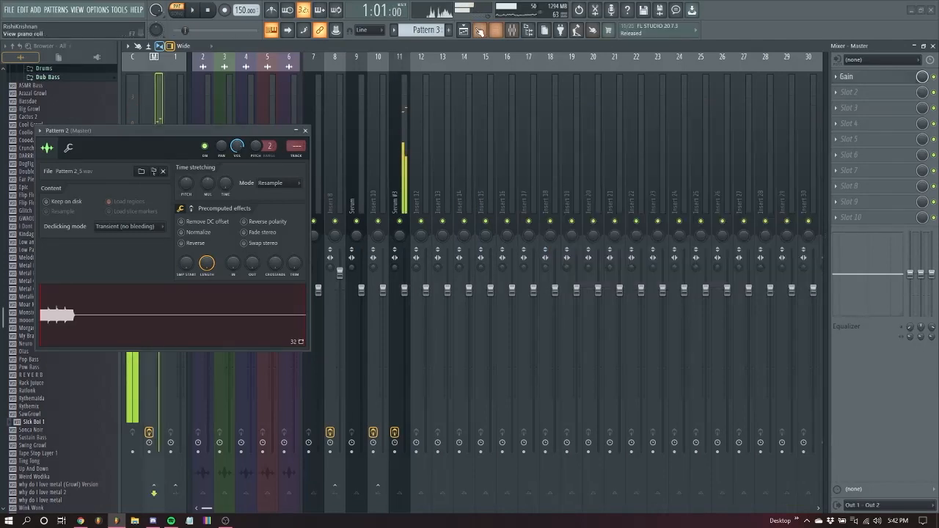
- Place a Pattern 3 clip at the start of Track 8 in the playlist
{"action": "left_click", "coordinate": [465, 30]}
{"action": "left_click", "coordinate": [309, 131]}
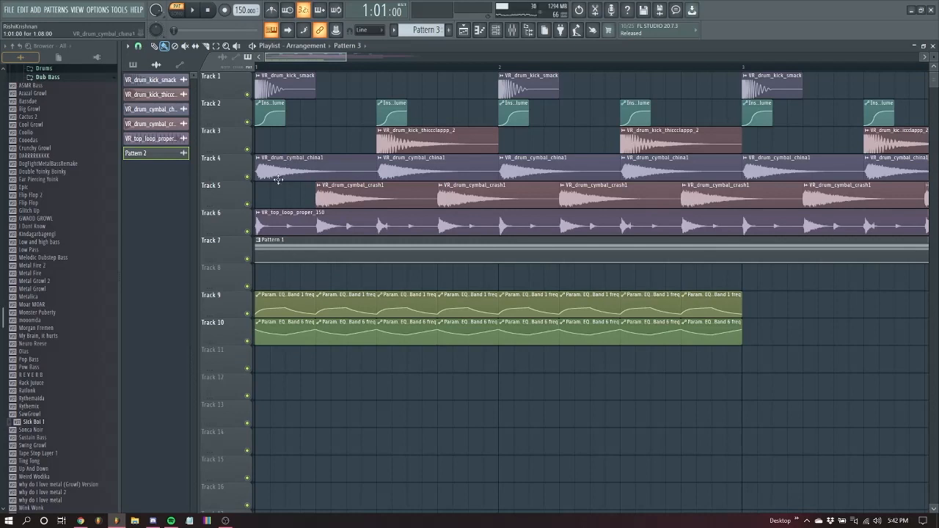
{"action": "left_click", "coordinate": [146, 67]}
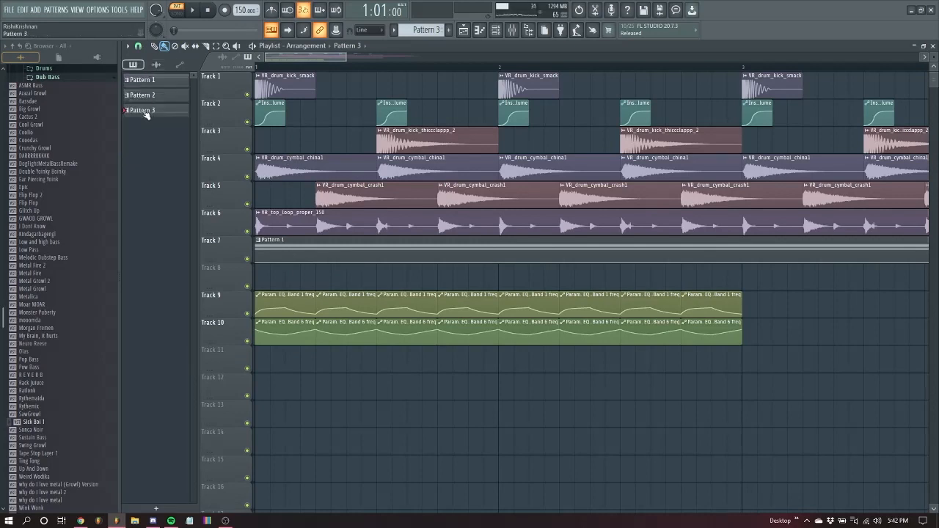
{"action": "left_click_drag", "start_coordinate": [308, 273], "coordinate": [266, 274]}
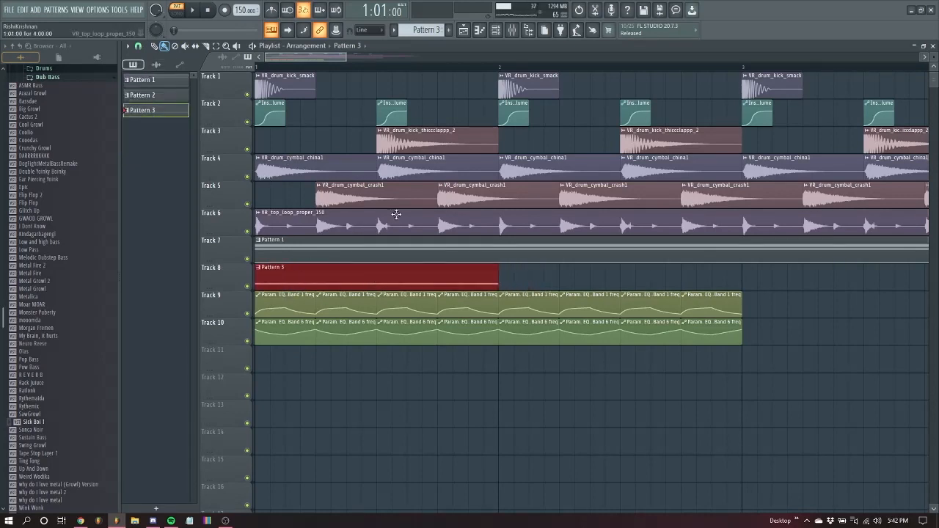
- Consolidate only the Pattern 3 clip on Track 8 to audio from the song start and preview the result
{"action": "left_click_drag", "start_coordinate": [501, 67], "coordinate": [255, 67]}
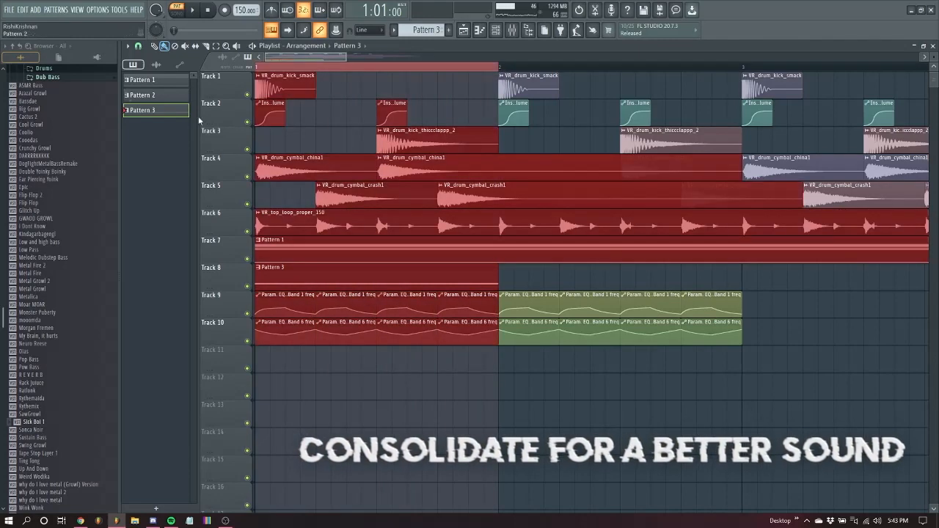
{"action": "left_click", "coordinate": [496, 269]}
{"action": "left_click", "coordinate": [127, 46]}
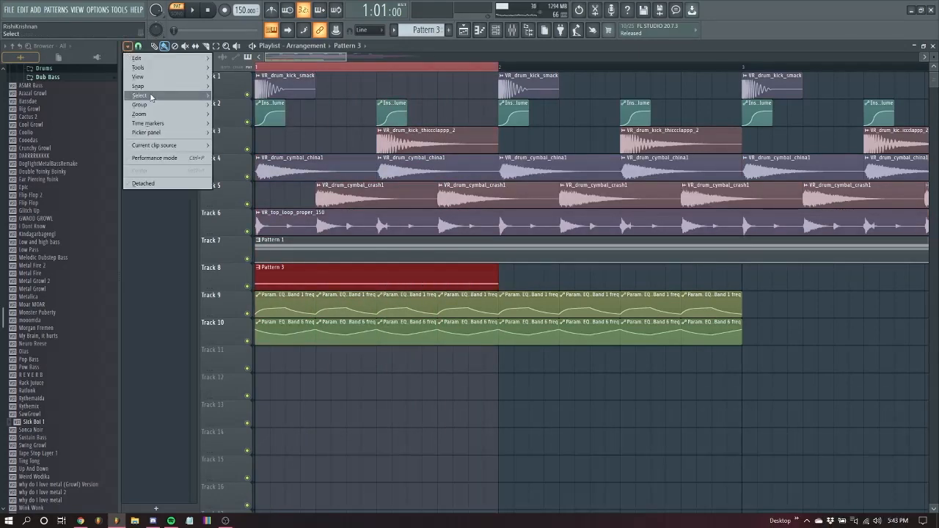
{"action": "mouse_move", "coordinate": [139, 67]}
{"action": "mouse_move", "coordinate": [293, 80]}
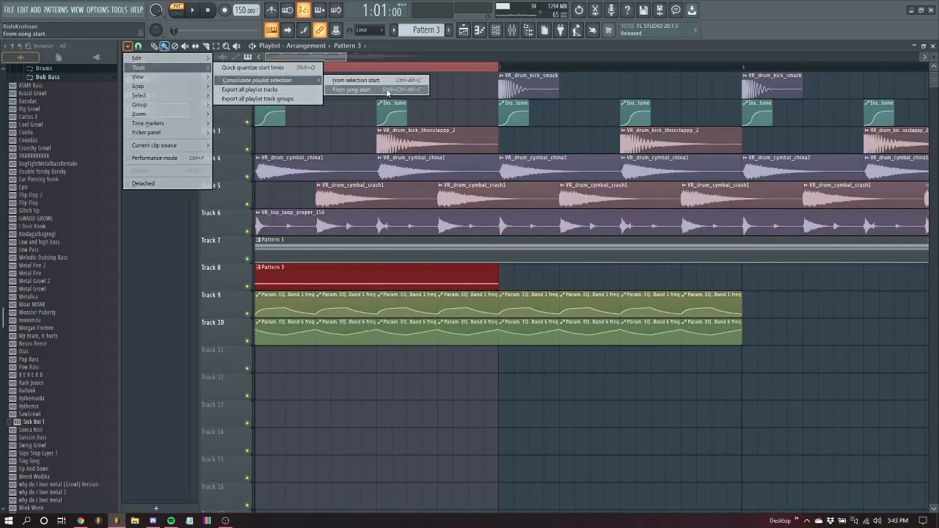
{"action": "left_click", "coordinate": [387, 89]}
{"action": "key", "text": "space"}
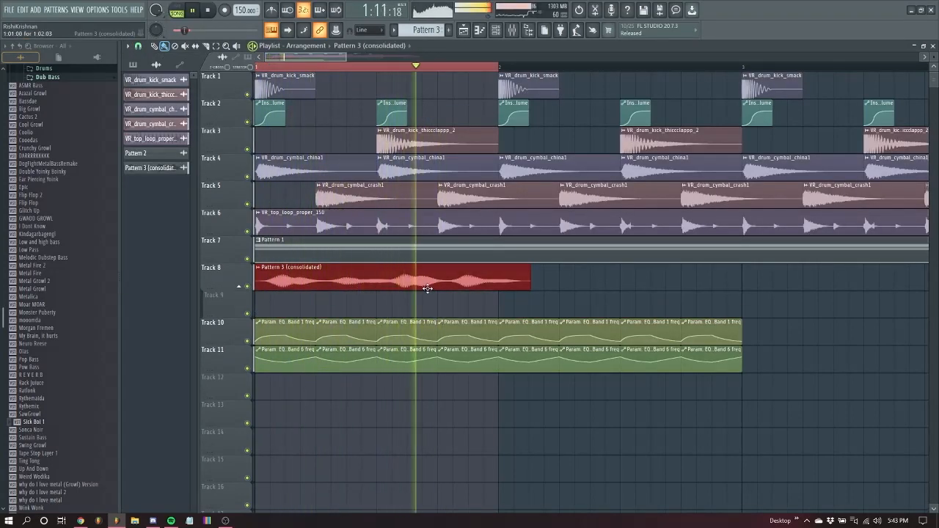
{"action": "key", "text": "space"}
- Examine the channel settings and waveform of the consolidated Pattern 3 sample
{"action": "key", "text": "F6"}
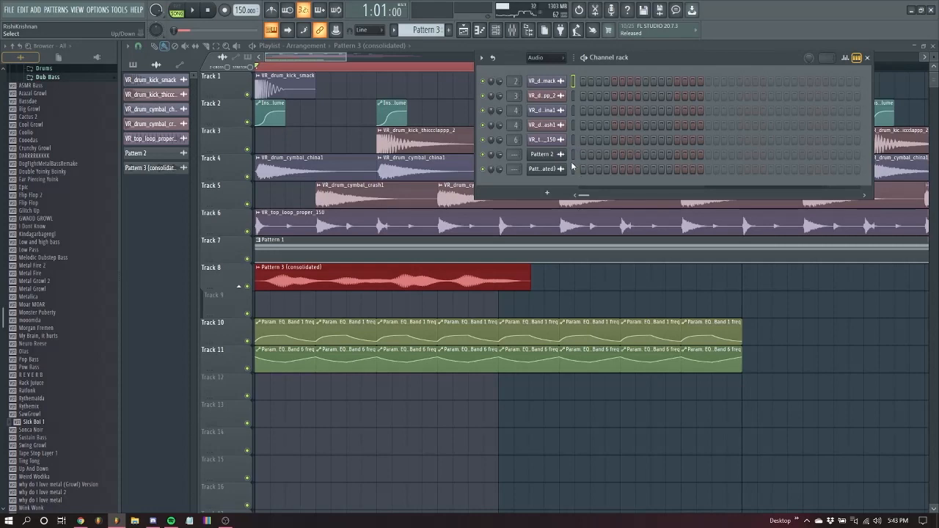
{"action": "left_click", "coordinate": [543, 170]}
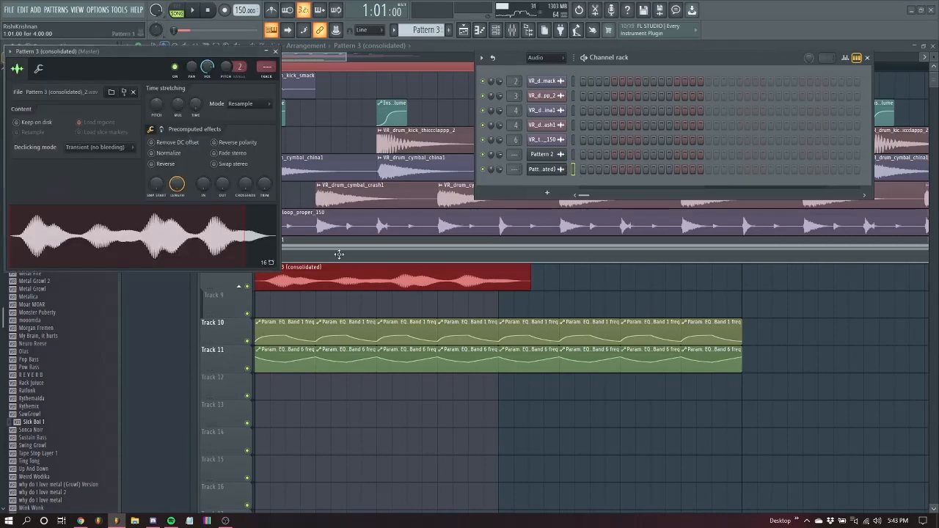
{"action": "left_click", "coordinate": [276, 52]}
- Replace the Fruity Convolver on the Serum #3 mixer track with OTT in the first effect slot
{"action": "left_click", "coordinate": [506, 31]}
{"action": "left_click", "coordinate": [424, 174]}
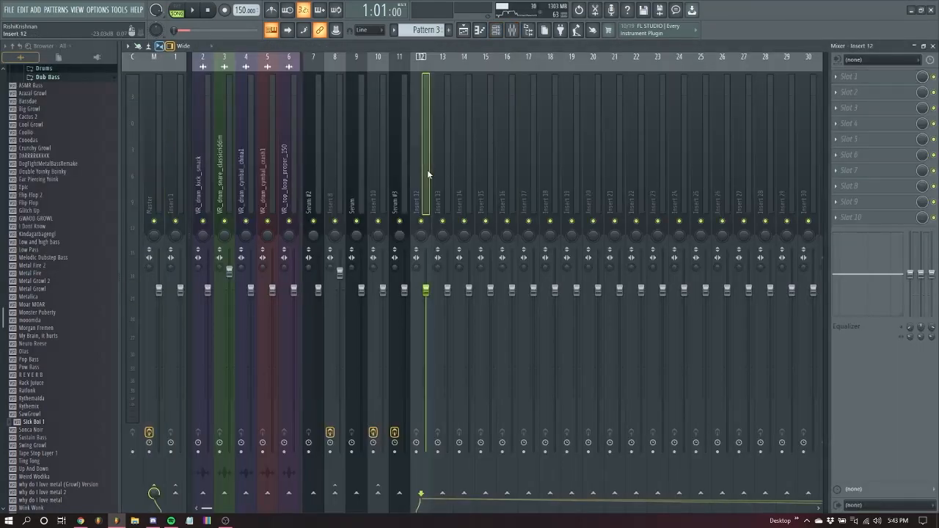
{"action": "key", "text": "Left"}
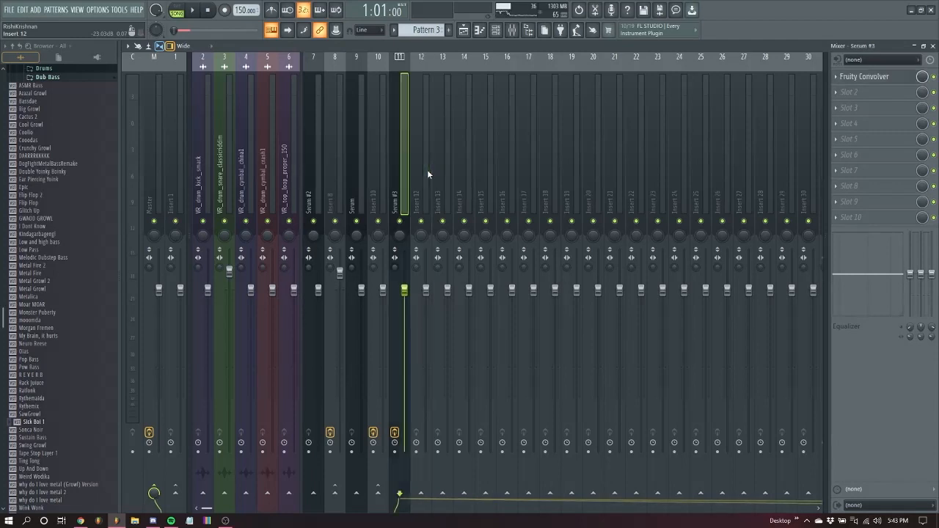
{"action": "left_click", "coordinate": [840, 90]}
{"action": "left_click", "coordinate": [852, 99]}
{"action": "left_click", "coordinate": [518, 293]}
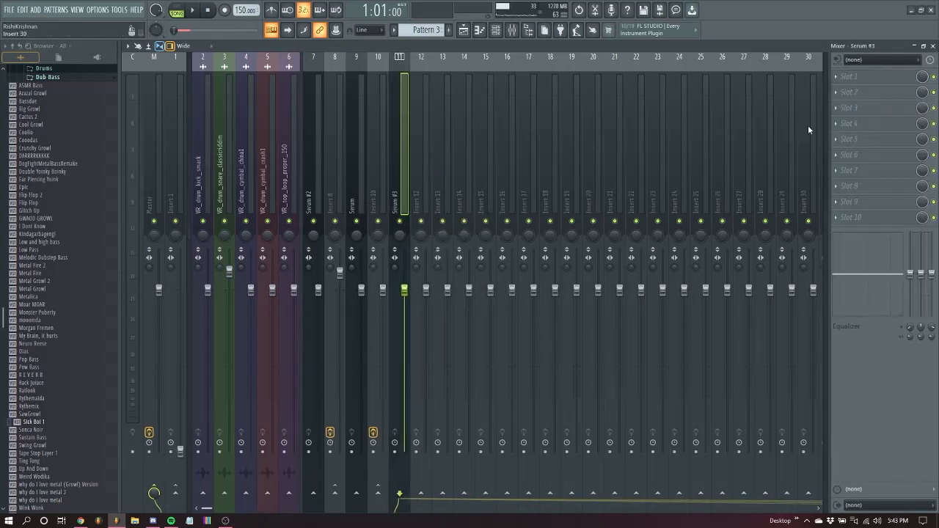
{"action": "left_click", "coordinate": [851, 92]}
{"action": "mouse_move", "coordinate": [841, 105]}
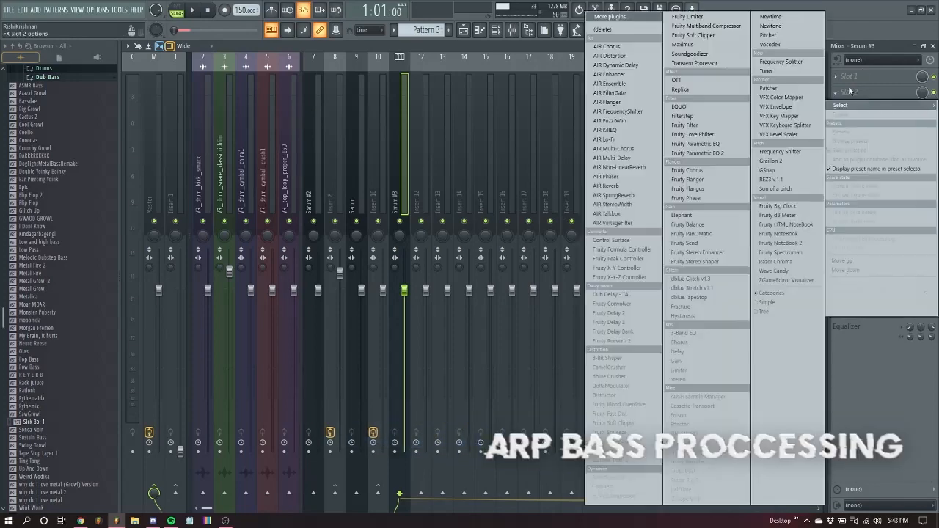
{"action": "left_click", "coordinate": [684, 80]}
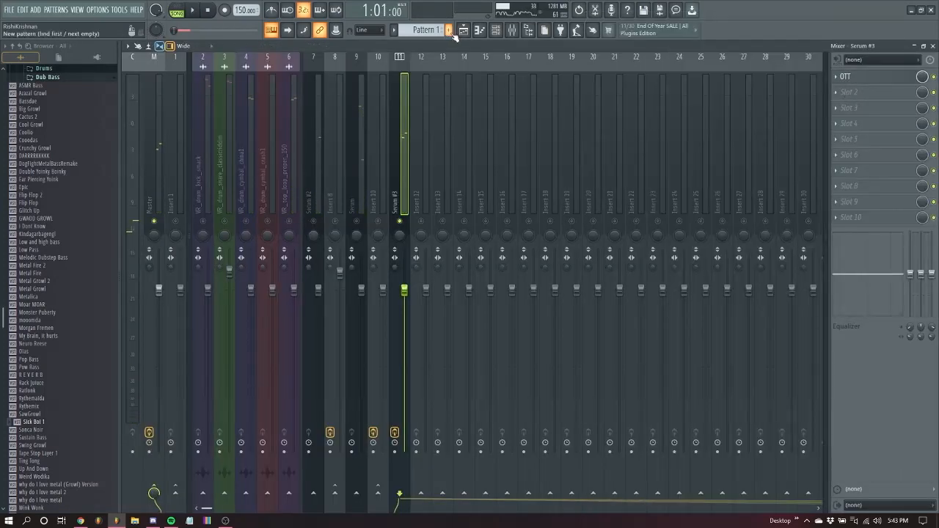
- Trim the beginning of the consolidated Pattern 3 clip, move it back to the song start on Track 8, and preview it
{"action": "left_click", "coordinate": [463, 29]}
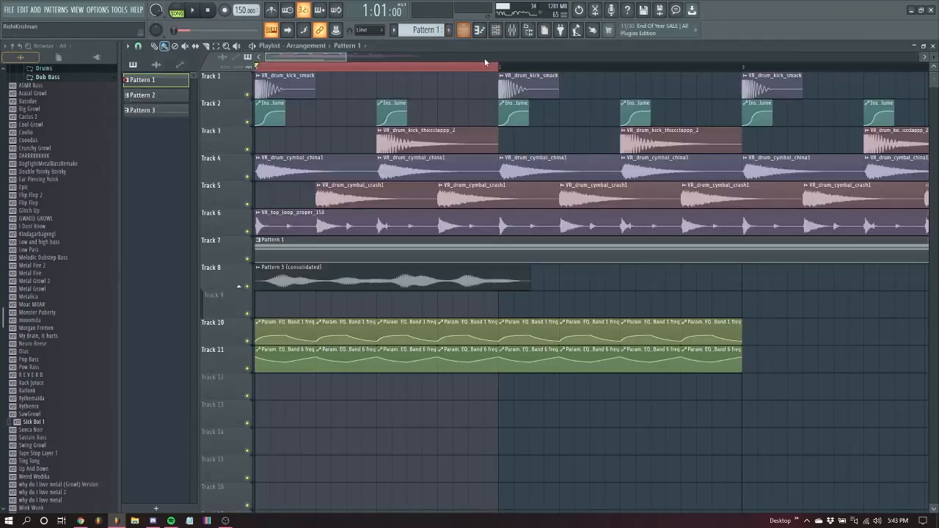
{"action": "left_click_drag", "start_coordinate": [345, 57], "coordinate": [321, 58]}
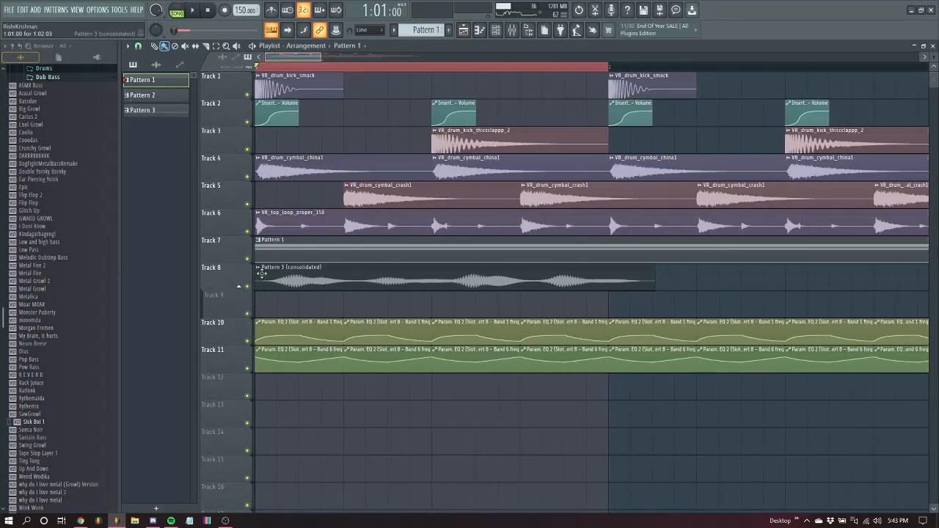
{"action": "left_click_drag", "start_coordinate": [257, 274], "coordinate": [263, 274]}
{"action": "left_click_drag", "start_coordinate": [350, 270], "coordinate": [335, 270]}
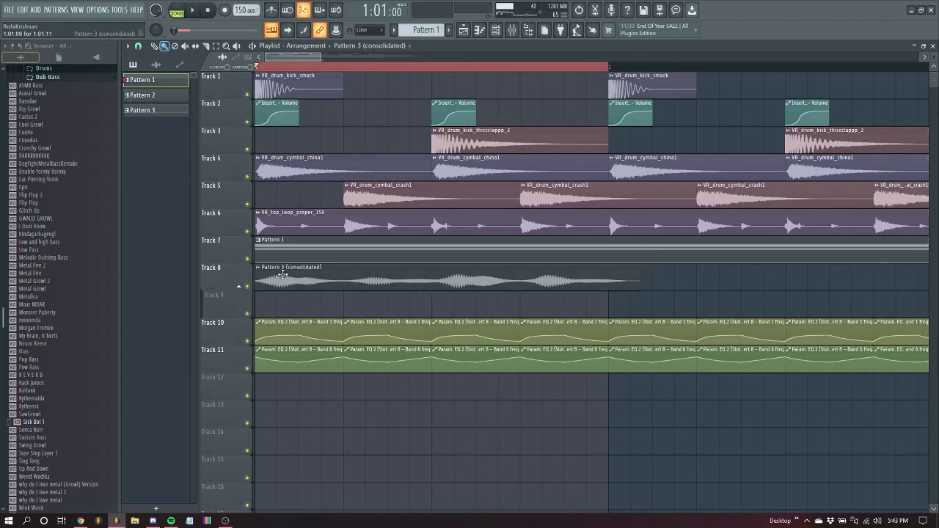
{"action": "key", "text": "space"}
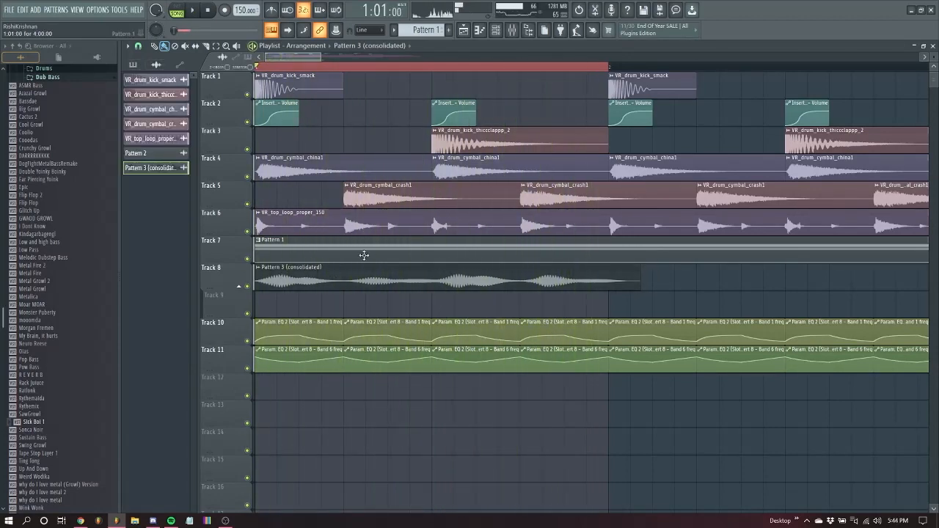
{"action": "key", "text": "space"}
- Add Fruity Parametric EQ 2 to the second Serum #3 effect slot and high-pass band 1 at about 274 Hz during playback
{"action": "left_click", "coordinate": [513, 31]}
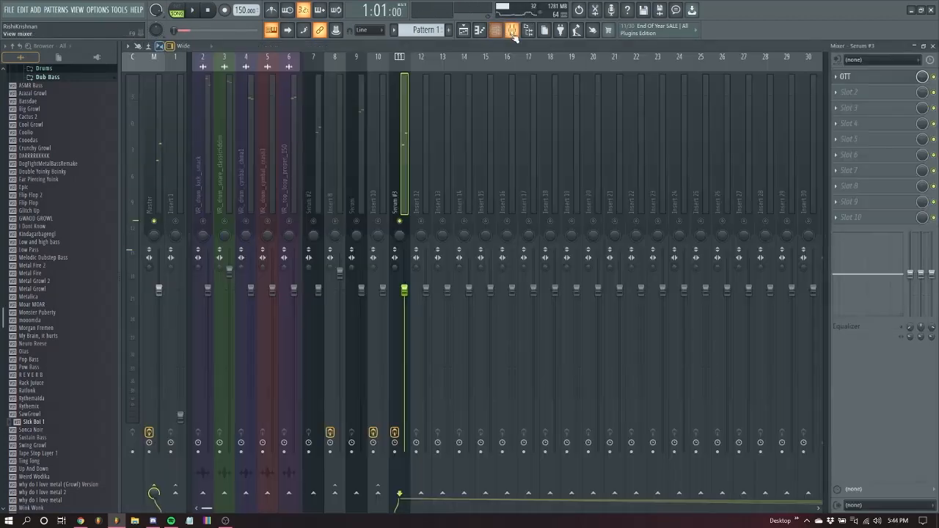
{"action": "left_click", "coordinate": [858, 110]}
{"action": "left_click", "coordinate": [704, 156]}
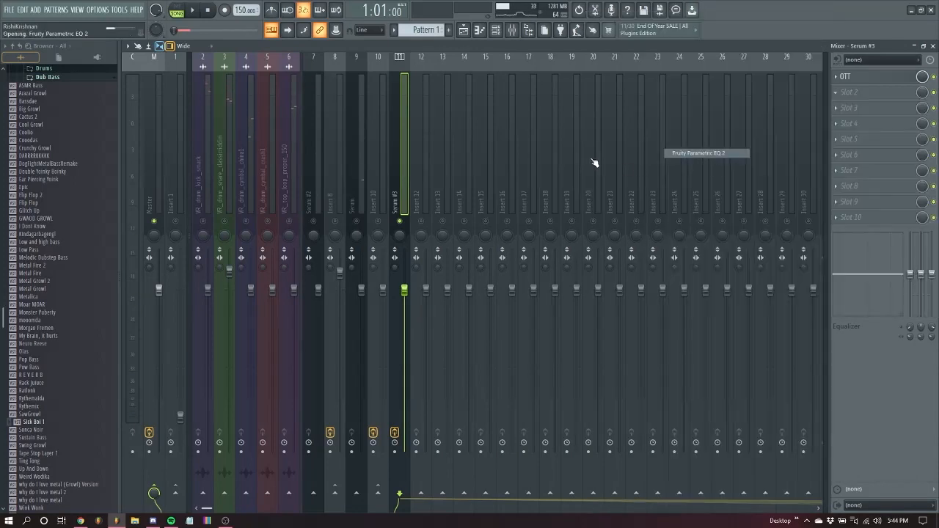
{"action": "left_click_drag", "start_coordinate": [506, 195], "coordinate": [562, 195]}
{"action": "key", "text": "space"}
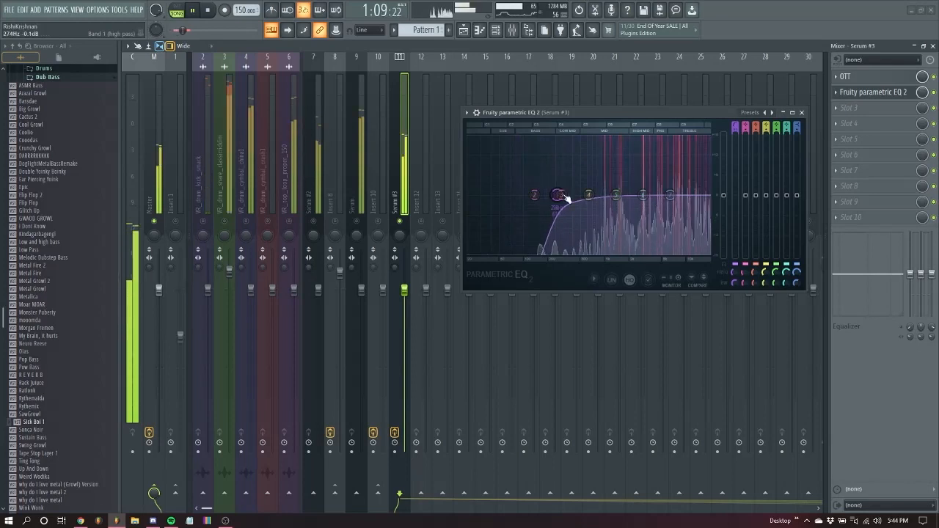
- Shift EQ bands 4 and 5 higher in frequency and lower both slightly to dip the mids and highs
{"action": "left_click_drag", "start_coordinate": [643, 194], "coordinate": [682, 208]}
{"action": "left_click_drag", "start_coordinate": [589, 194], "coordinate": [609, 209]}
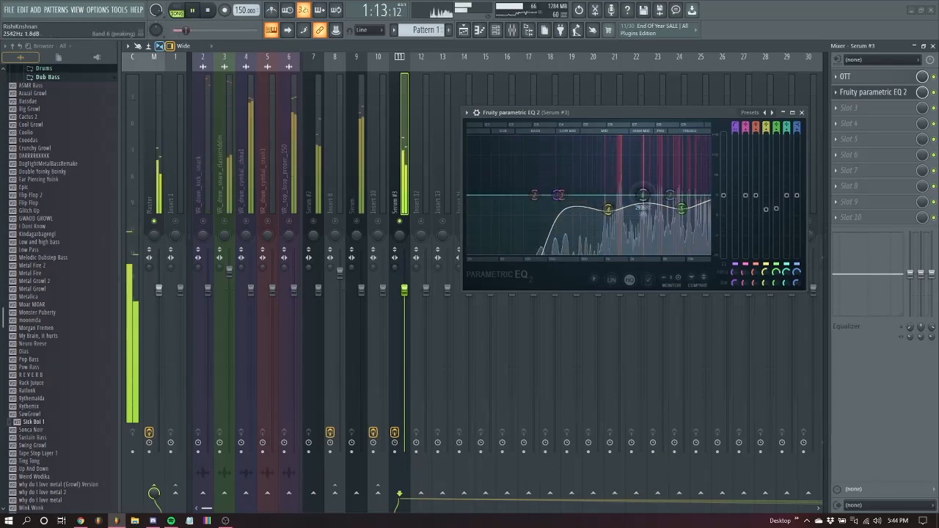
{"action": "left_click", "coordinate": [803, 112]}
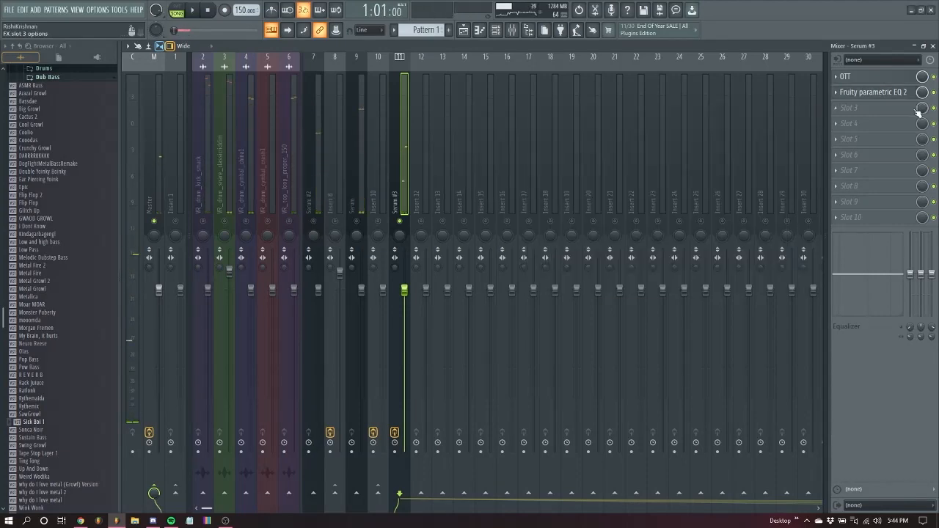
- Add Raum reverb in Airy mode to the Serum #3 mixer track with the mix at 27% and preview it
{"action": "left_click", "coordinate": [851, 108]}
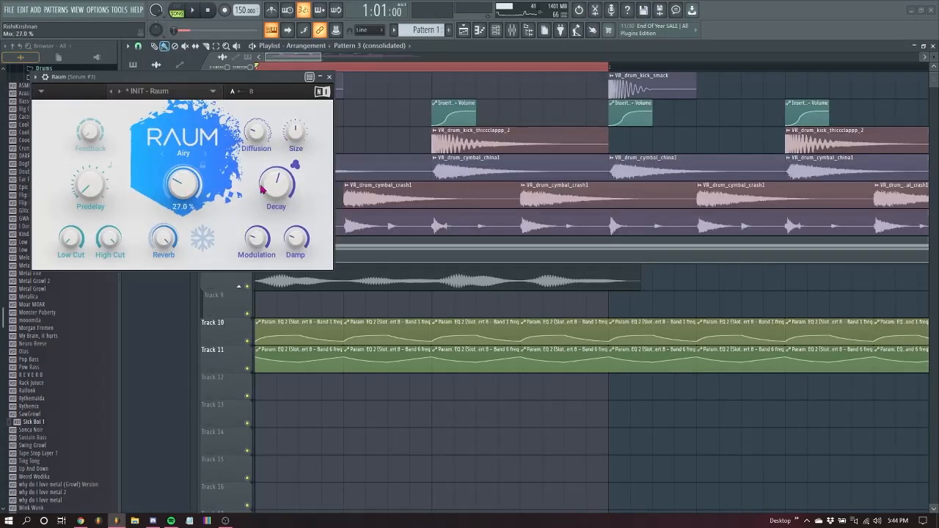
{"action": "left_click", "coordinate": [332, 77]}
{"action": "key", "text": "space"}
{"action": "key", "text": "space"}
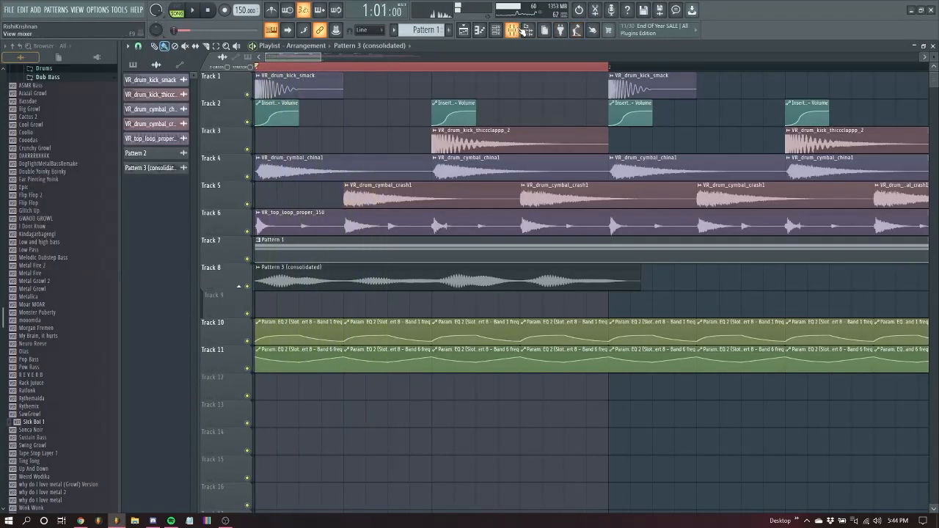
- Add ujam FIN-MICRO to the third Serum #3 effect slot, using Infinity mode with the amount at about 32, and check it in playback
{"action": "left_click", "coordinate": [516, 31]}
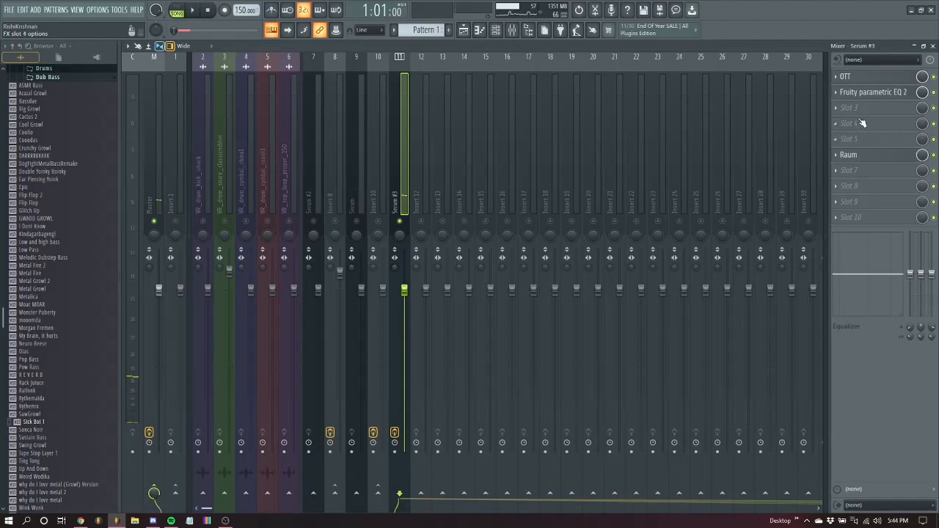
{"action": "left_click", "coordinate": [862, 123]}
{"action": "left_click", "coordinate": [628, 24]}
{"action": "type", "text": "uj"}
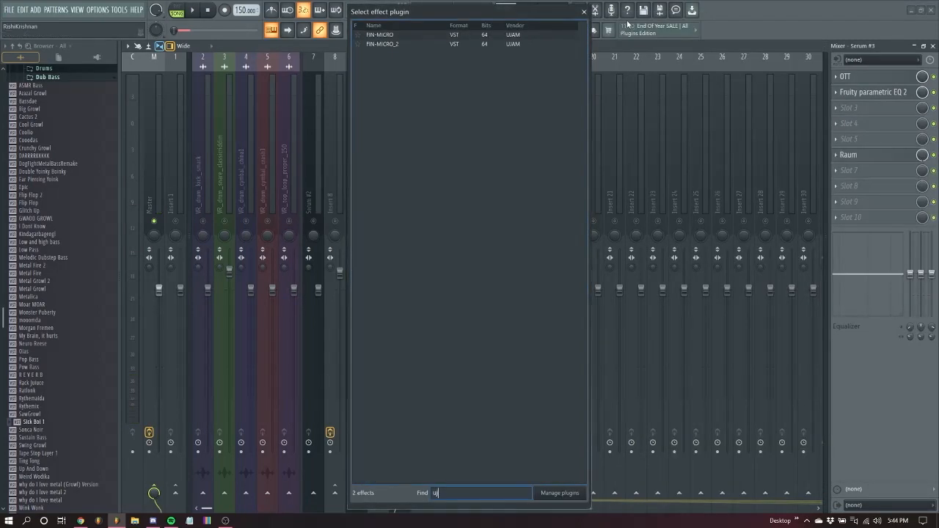
{"action": "left_click", "coordinate": [483, 35]}
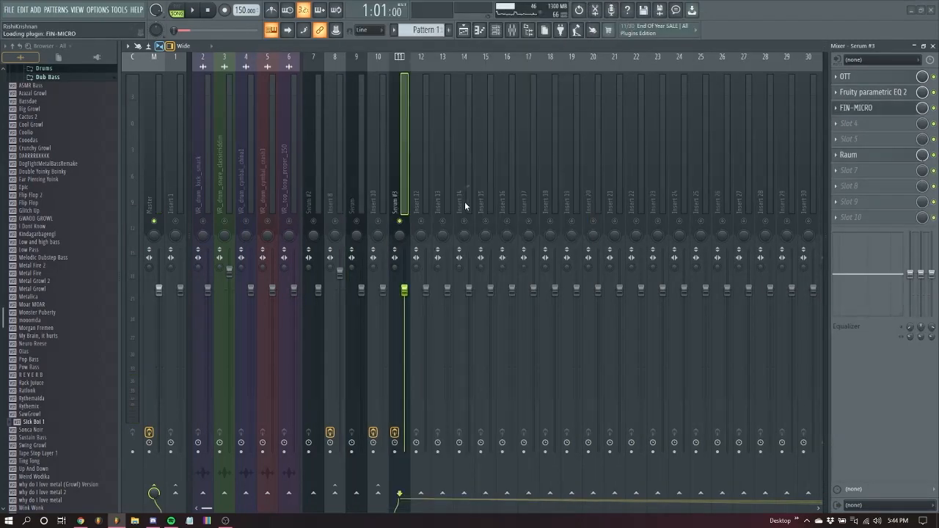
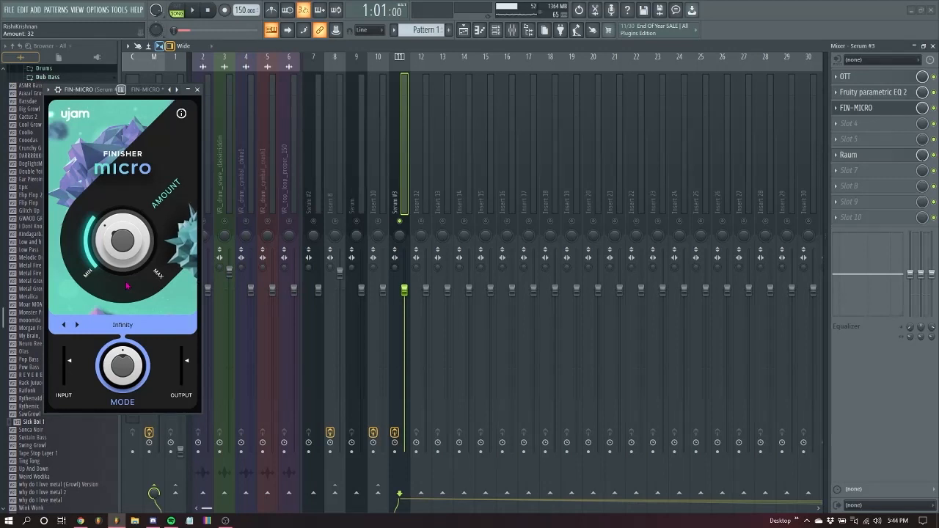
{"action": "left_click", "coordinate": [198, 90]}
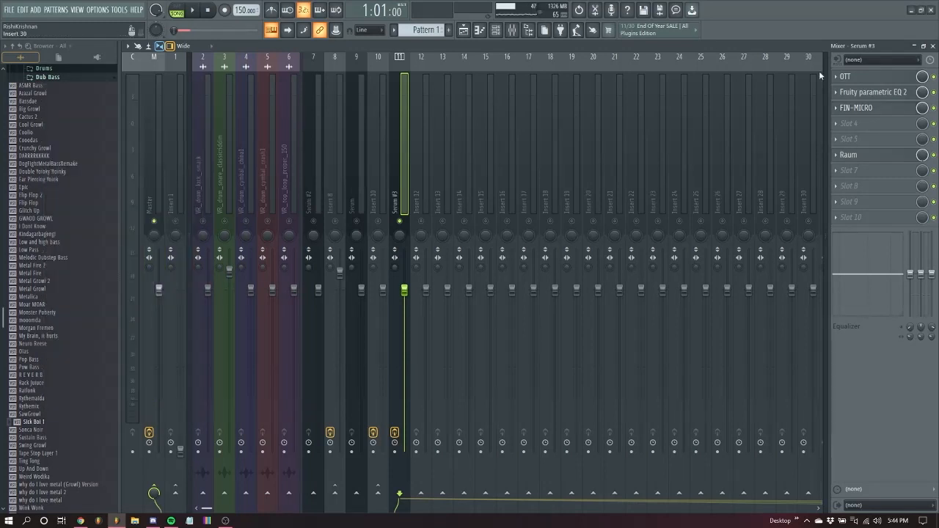
{"action": "left_click", "coordinate": [858, 108]}
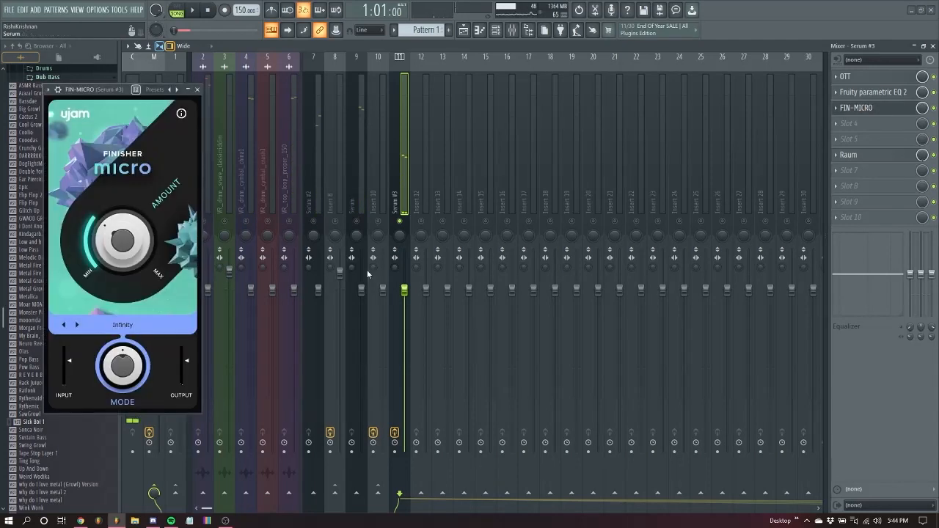
{"action": "left_click", "coordinate": [198, 89]}
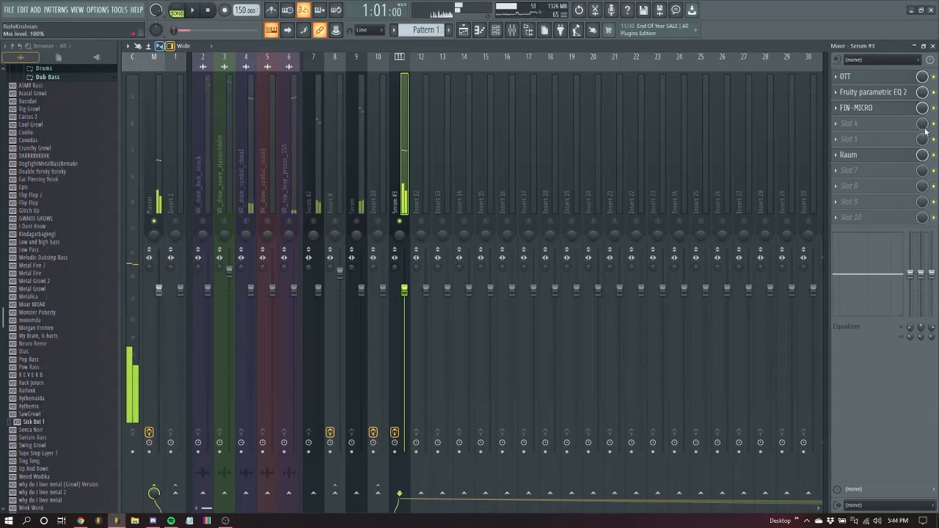
- Move Raum up to the fourth effect slot on the Serum #3 mixer track
{"action": "left_click_drag", "start_coordinate": [850, 155], "coordinate": [858, 124]}
{"action": "left_click", "coordinate": [857, 146]}
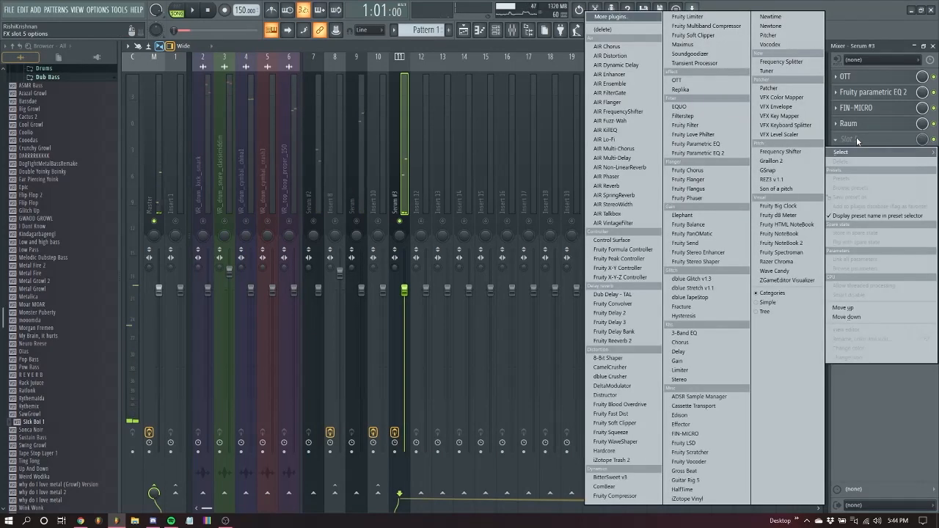
{"action": "key", "text": "Escape"}
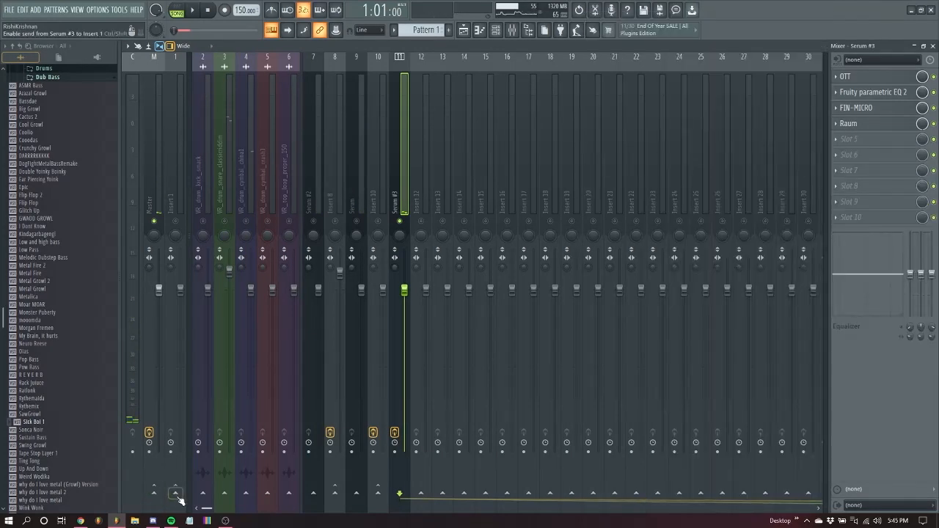
- Route the Serum #3 mixer track to Insert 1 and preview the routing in playback
{"action": "key", "text": "space"}
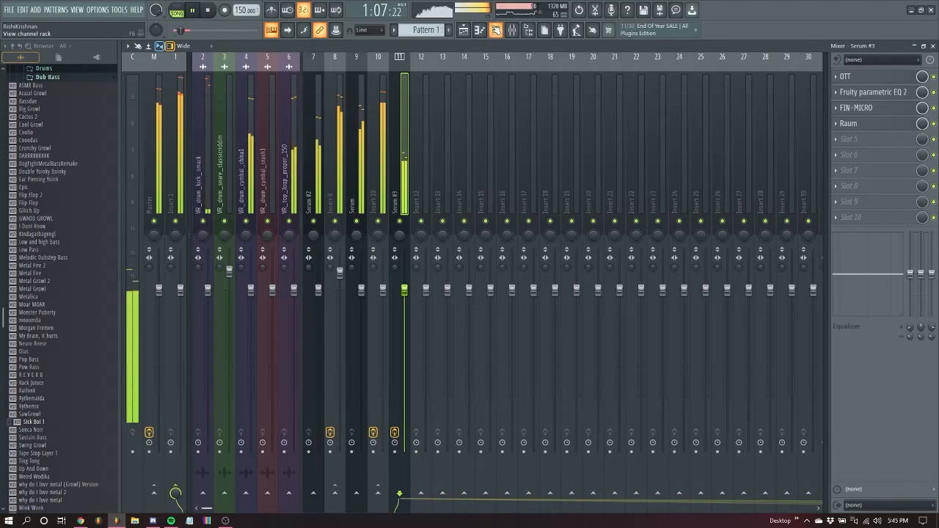
{"action": "key", "text": "space"}
{"action": "left_click", "coordinate": [846, 76]}
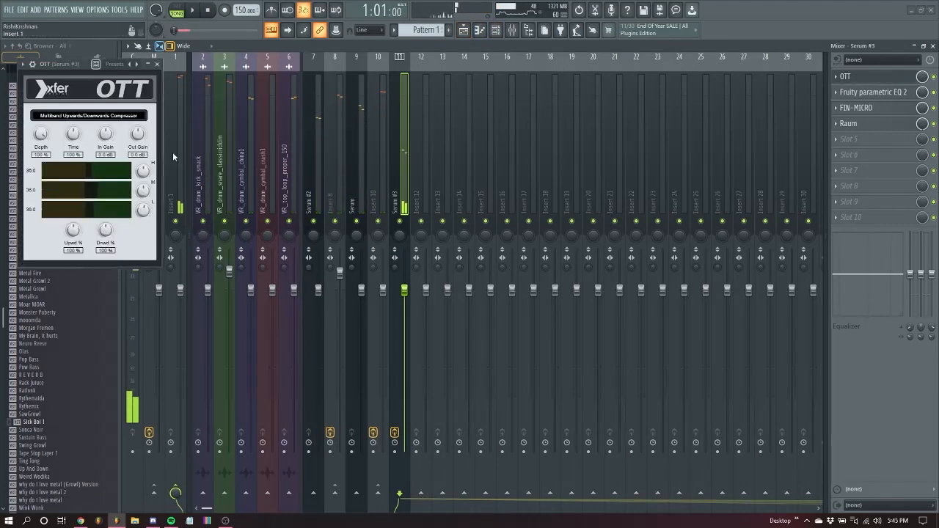
{"action": "left_click", "coordinate": [159, 63]}
{"action": "key", "text": "space"}
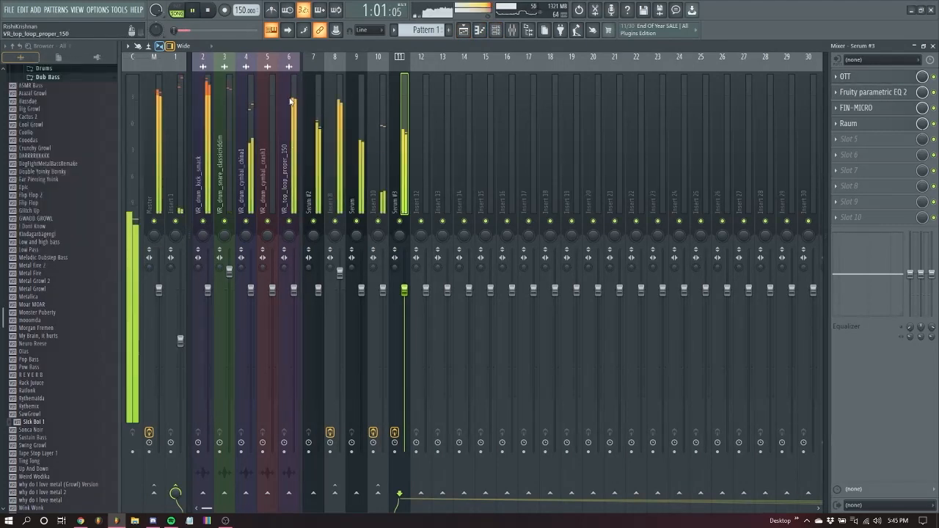
- Clear the playlist time selection and repeat the Pattern 3 (consolidated) clip along Track 8 for four bars
{"action": "left_click", "coordinate": [464, 31]}
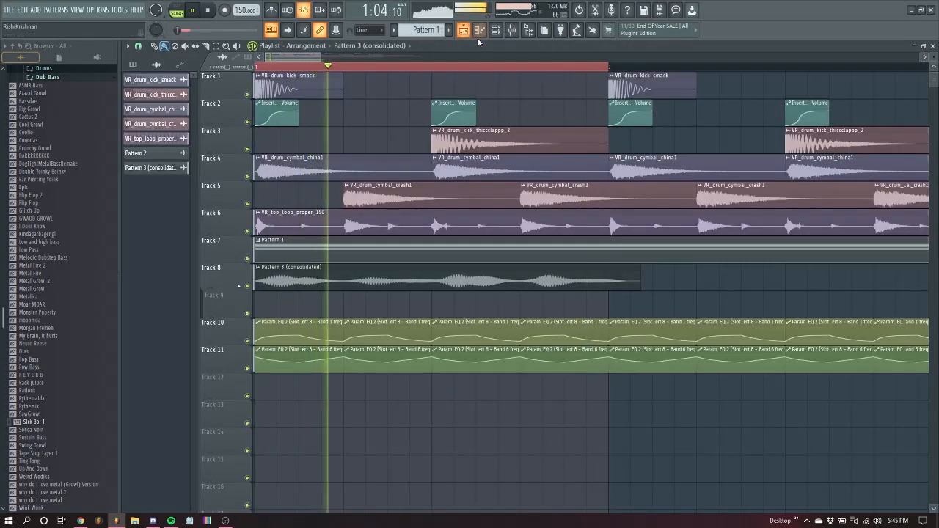
{"action": "key", "text": "space"}
{"action": "scroll", "coordinate": [404, 251], "scroll_direction": "down", "scroll_amount": 2}
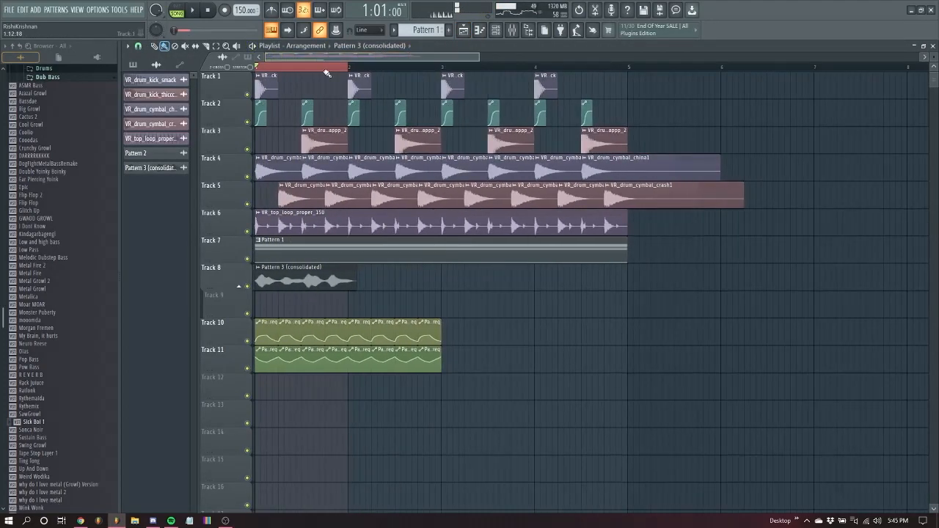
{"action": "left_click_drag", "start_coordinate": [351, 68], "coordinate": [350, 73]}
{"action": "left_click_drag", "start_coordinate": [374, 284], "coordinate": [154, 279]}
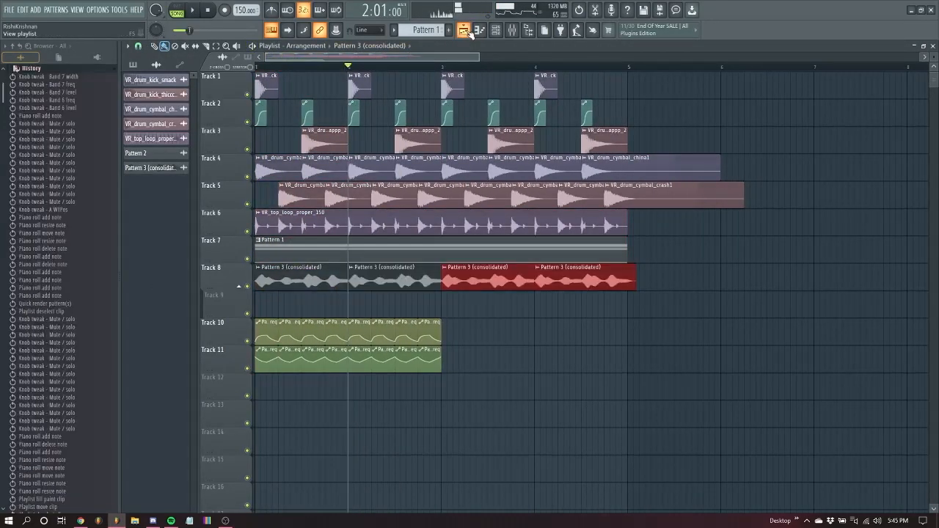
- Delete the Pattern 2 audio channel from the channel rack
{"action": "left_click", "coordinate": [498, 31]}
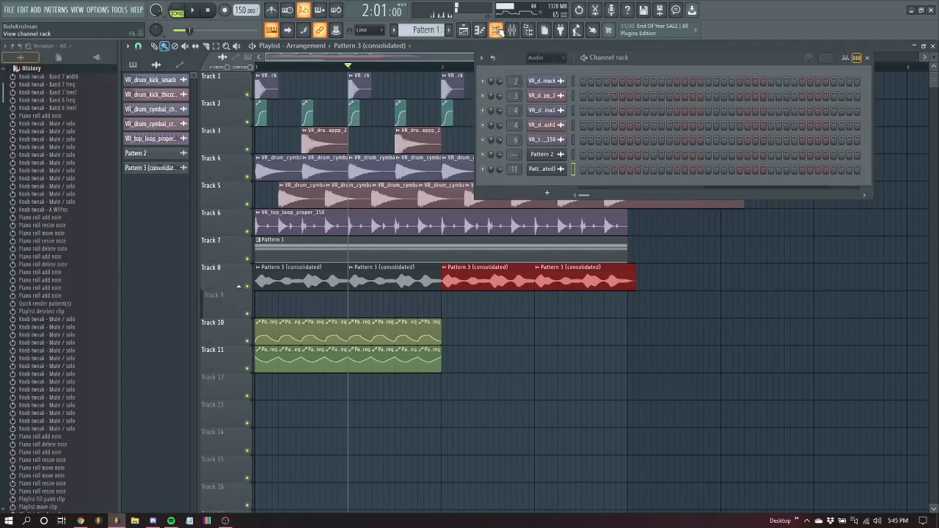
{"action": "right_click", "coordinate": [571, 156]}
{"action": "left_click", "coordinate": [588, 261]}
{"action": "left_click", "coordinate": [512, 294]}
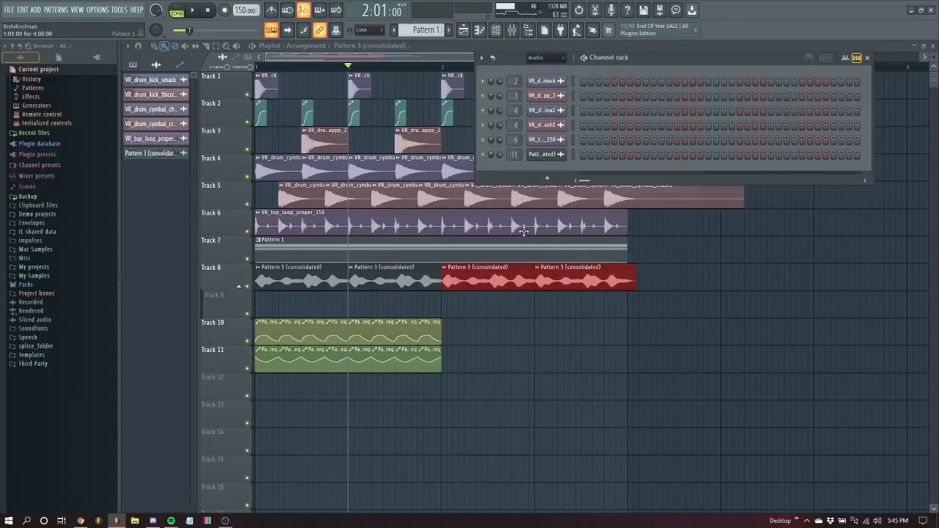
- Open the first Serum from the Unsorted channels and assign Macro 1 to LFO 1 Rate with a small positive amount
{"action": "left_click", "coordinate": [543, 58]}
{"action": "left_click", "coordinate": [540, 100]}
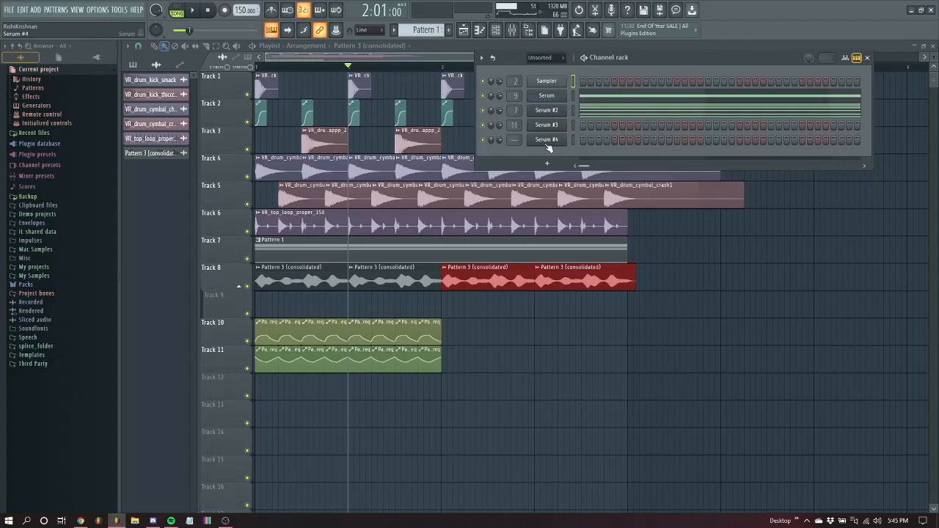
{"action": "left_click", "coordinate": [547, 96]}
{"action": "left_click", "coordinate": [675, 91]}
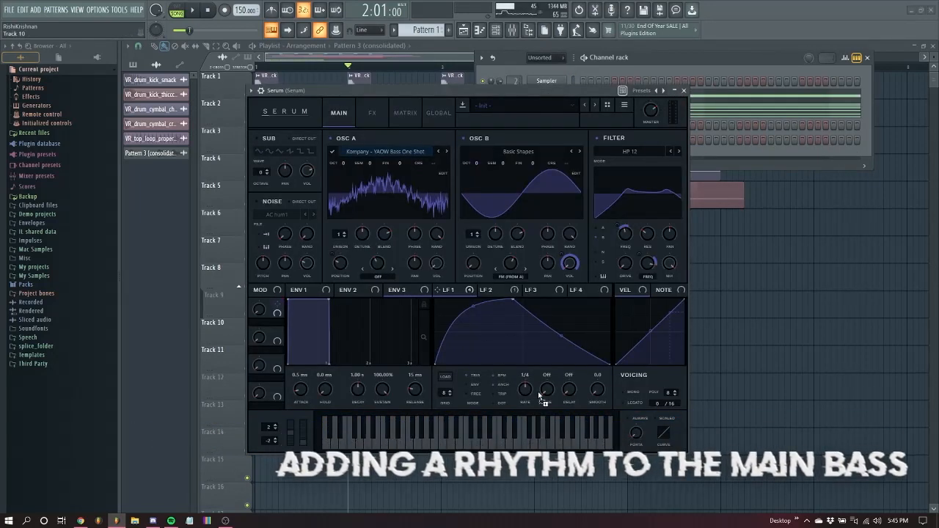
{"action": "left_click_drag", "start_coordinate": [528, 393], "coordinate": [526, 391]}
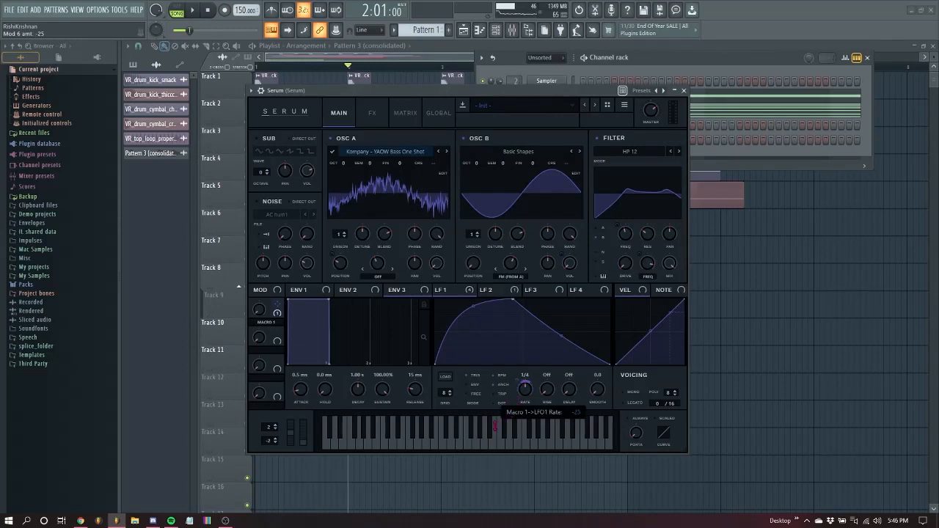
{"action": "left_click", "coordinate": [406, 113]}
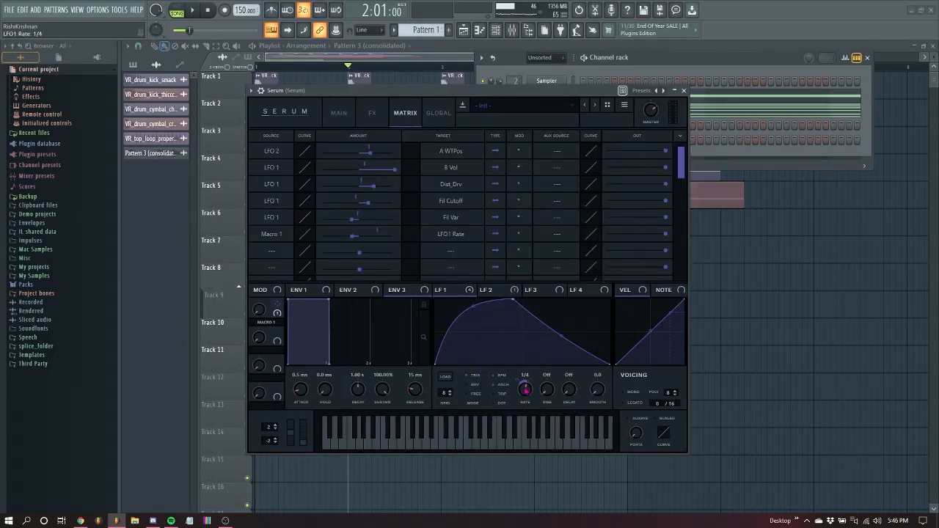
{"action": "left_click_drag", "start_coordinate": [523, 380], "coordinate": [526, 371]}
- Preview the bass with the Macro 1 modulation, turn Macro 1 down, and close Serum
{"action": "key", "text": "space"}
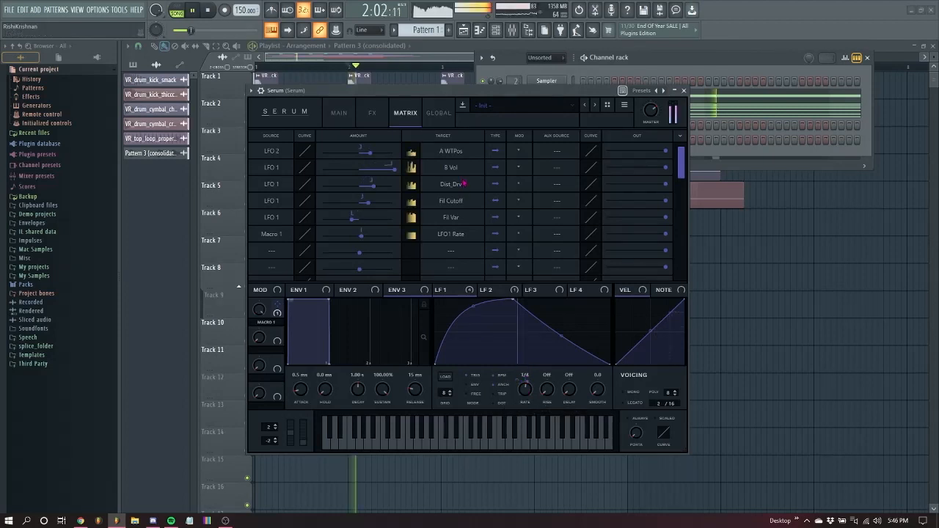
{"action": "key", "text": "space"}
{"action": "left_click_drag", "start_coordinate": [259, 309], "coordinate": [253, 394]}
{"action": "left_click", "coordinate": [278, 67]}
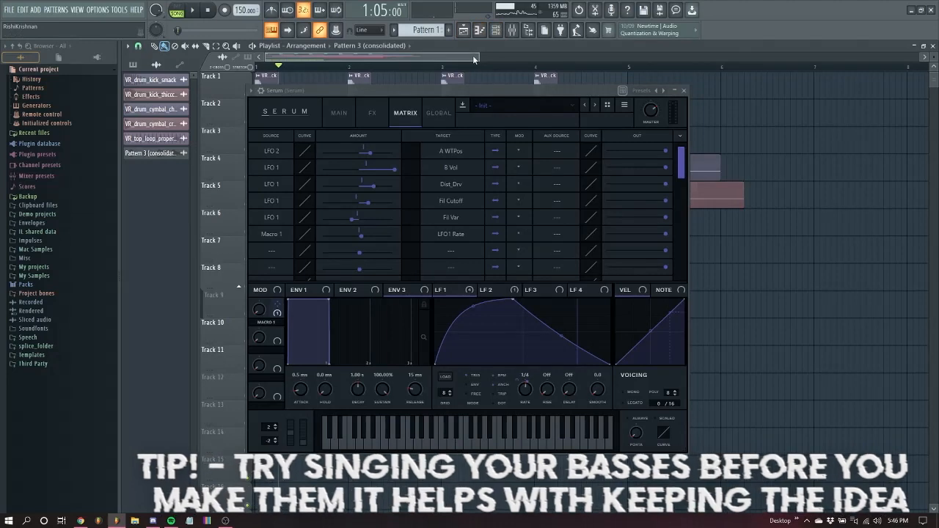
{"action": "left_click", "coordinate": [683, 91]}
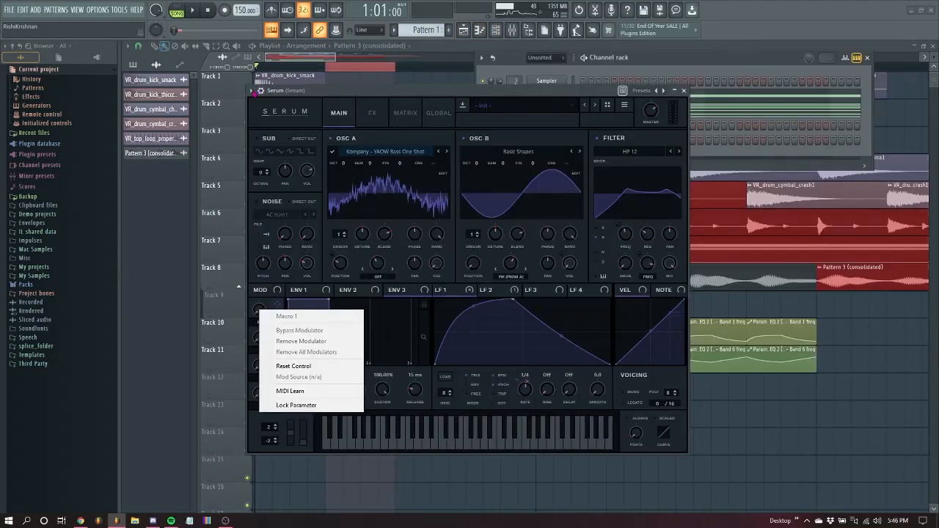
- Create an automation clip for Serum's Macro 1 from its parameter list and close the plugin
{"action": "left_click", "coordinate": [260, 90]}
{"action": "left_click", "coordinate": [293, 211]}
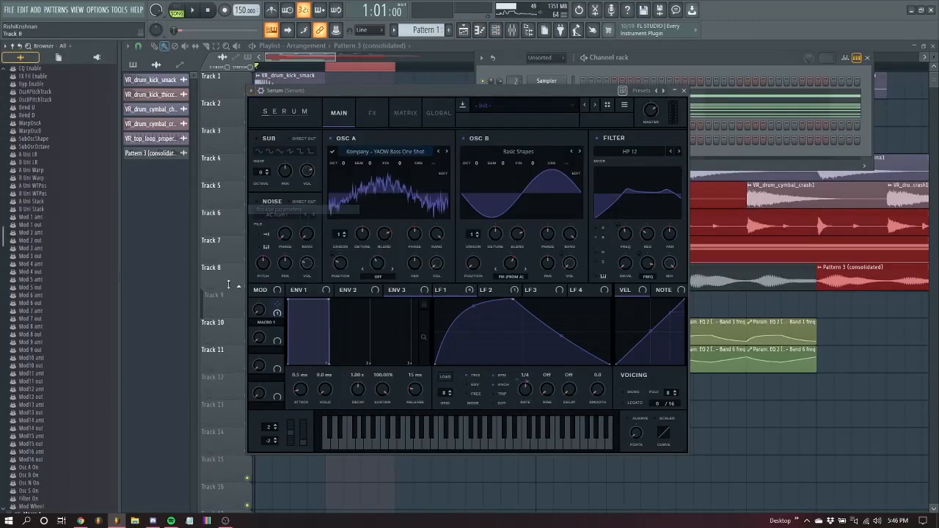
{"action": "right_click", "coordinate": [41, 509]}
{"action": "left_click", "coordinate": [74, 408]}
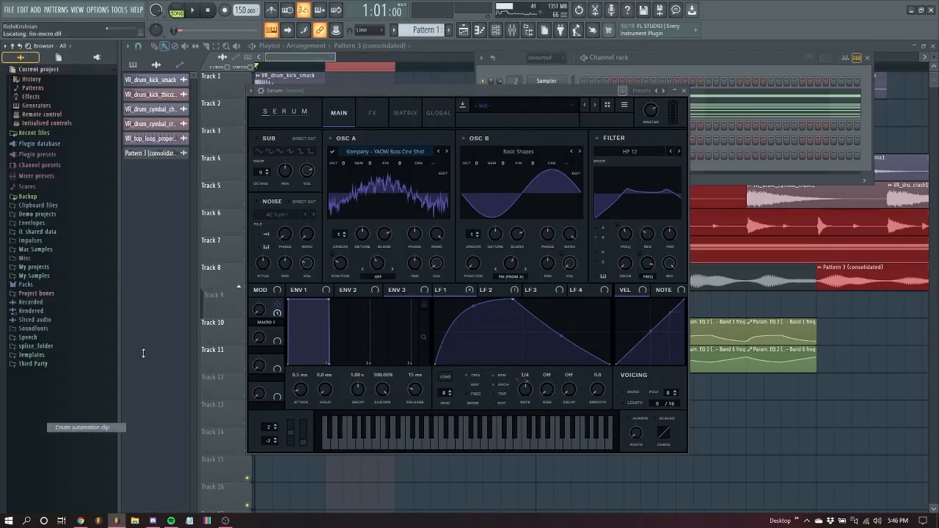
{"action": "left_click", "coordinate": [684, 90]}
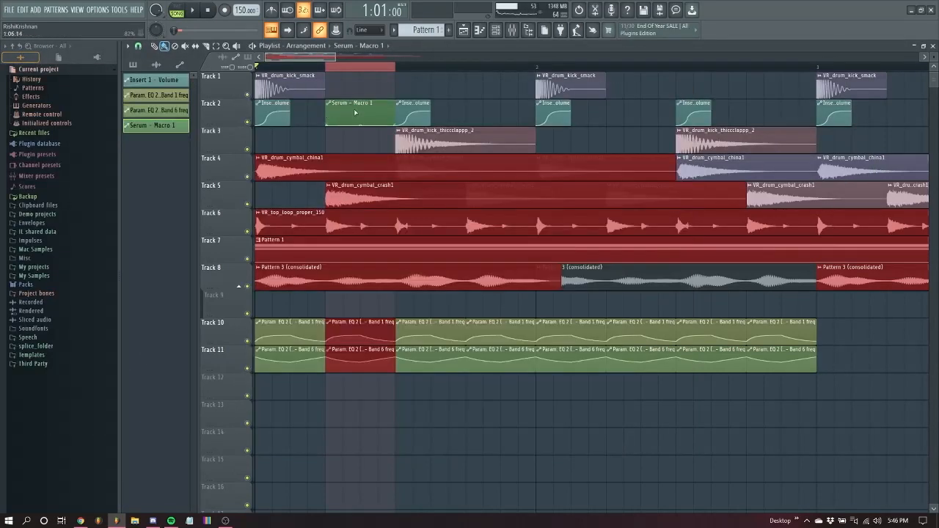
- Move the Serum Macro 1 automation clip to Track 13 and copy it along the arrangement
{"action": "left_click_drag", "start_coordinate": [356, 112], "coordinate": [355, 415]}
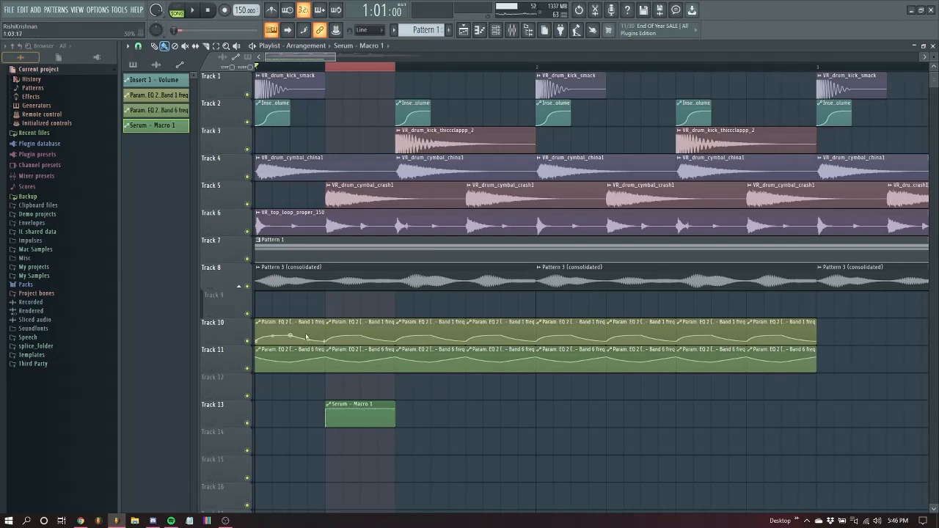
{"action": "right_click", "coordinate": [332, 326]}
{"action": "left_click", "coordinate": [351, 405]}
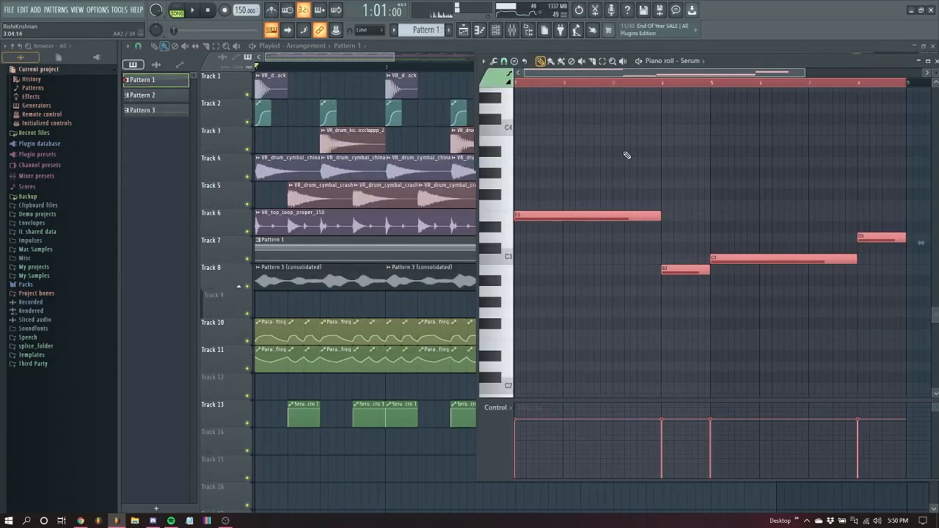
- Lower Pattern 1's Serum notes by an octave during playback, then raise the second note to B2
{"action": "key", "text": "space"}
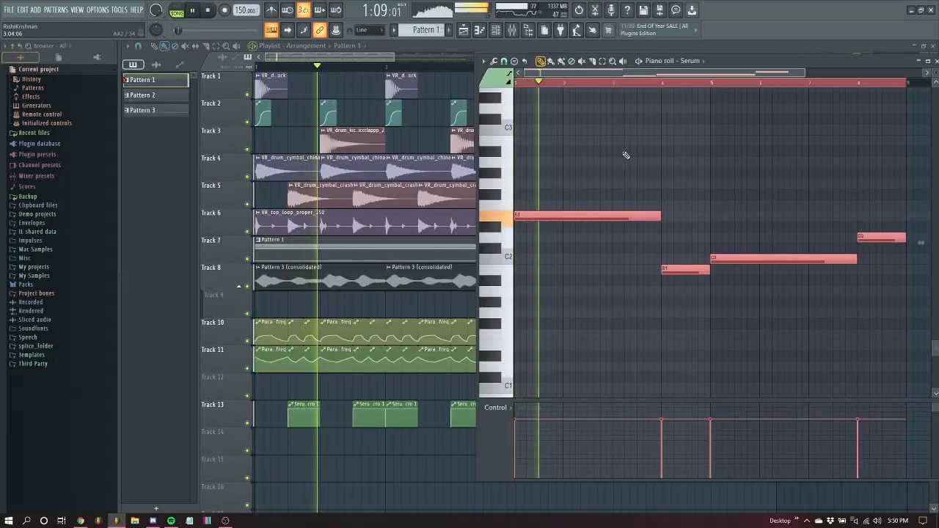
{"action": "left_click_drag", "start_coordinate": [679, 236], "coordinate": [667, 286]}
{"action": "key", "text": "ctrl+Up"}
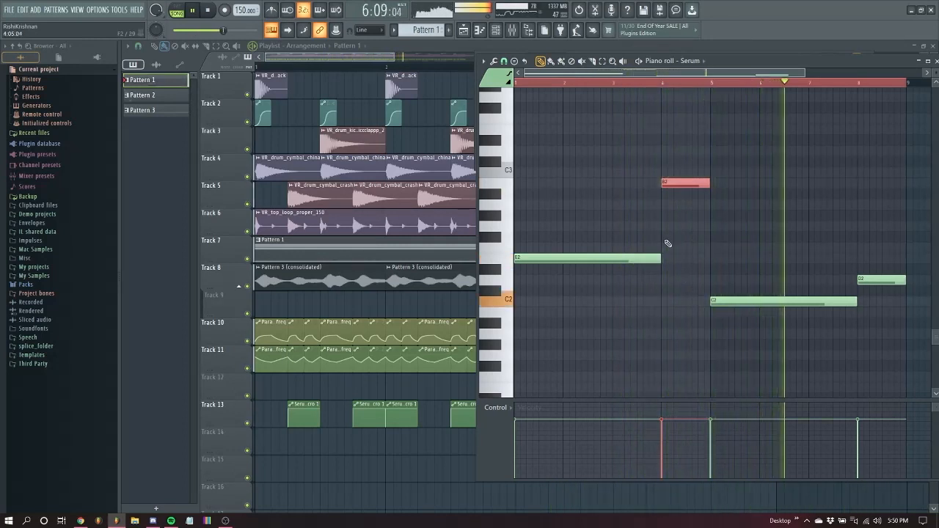
{"action": "key", "text": "space"}
{"action": "left_click", "coordinate": [496, 29]}
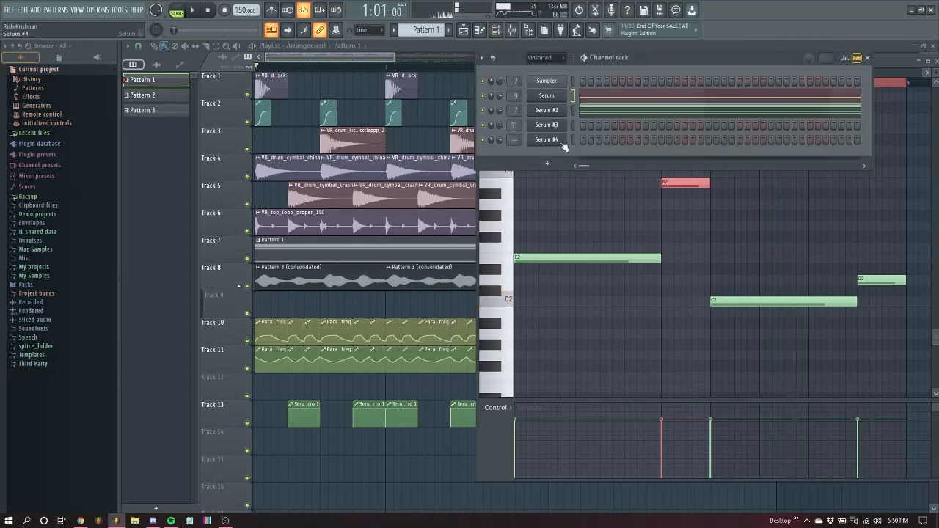
{"action": "left_click", "coordinate": [563, 141]}
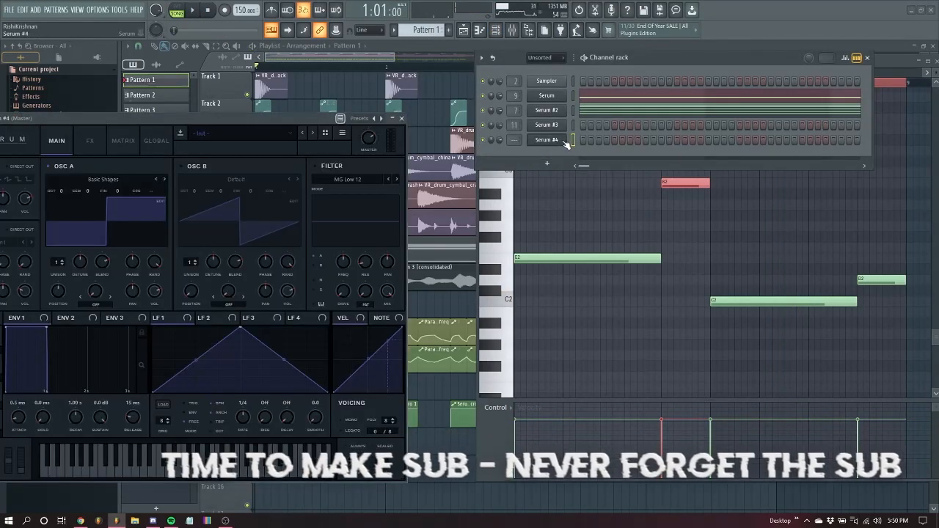
{"action": "left_click", "coordinate": [562, 141]}
{"action": "left_click", "coordinate": [563, 141]}
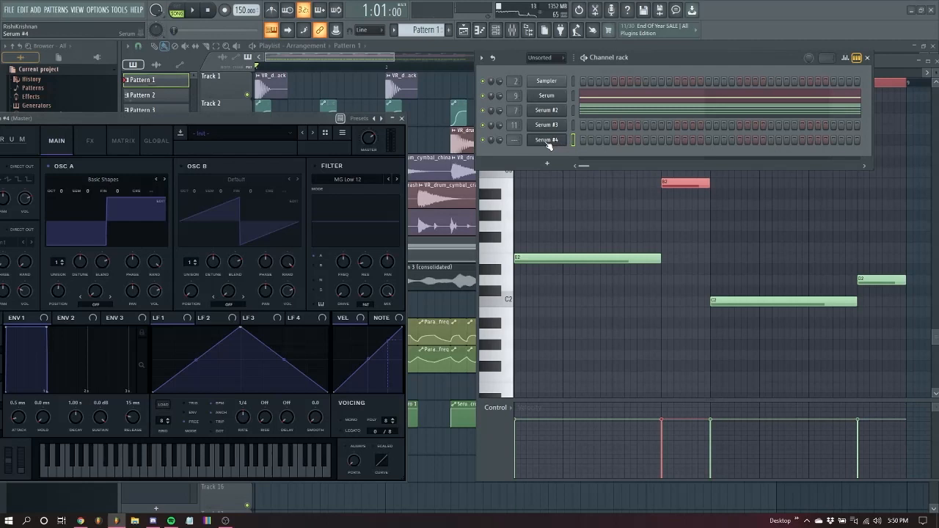
{"action": "left_click", "coordinate": [277, 138]}
{"action": "left_click", "coordinate": [321, 119]}
{"action": "left_click", "coordinate": [392, 118]}
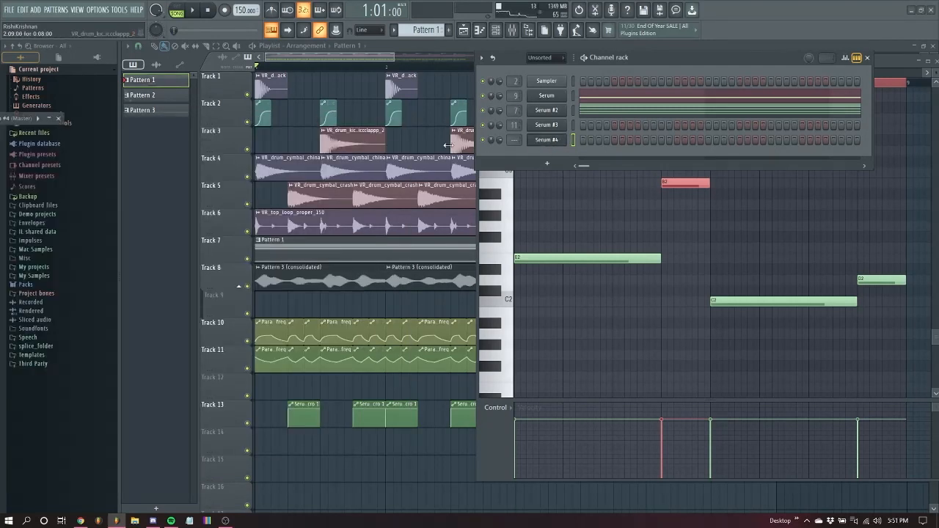
{"action": "left_click", "coordinate": [42, 122]}
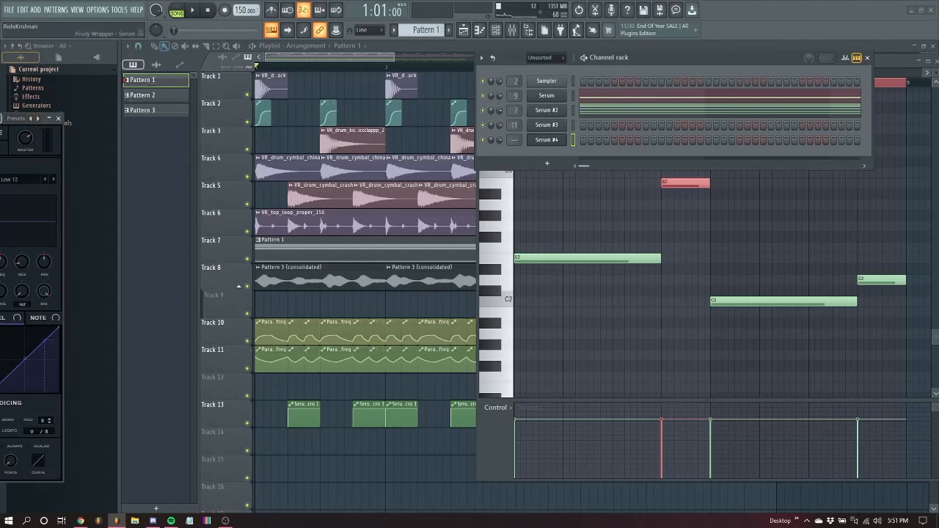
{"action": "left_click_drag", "start_coordinate": [0, 120], "coordinate": [420, 98]}
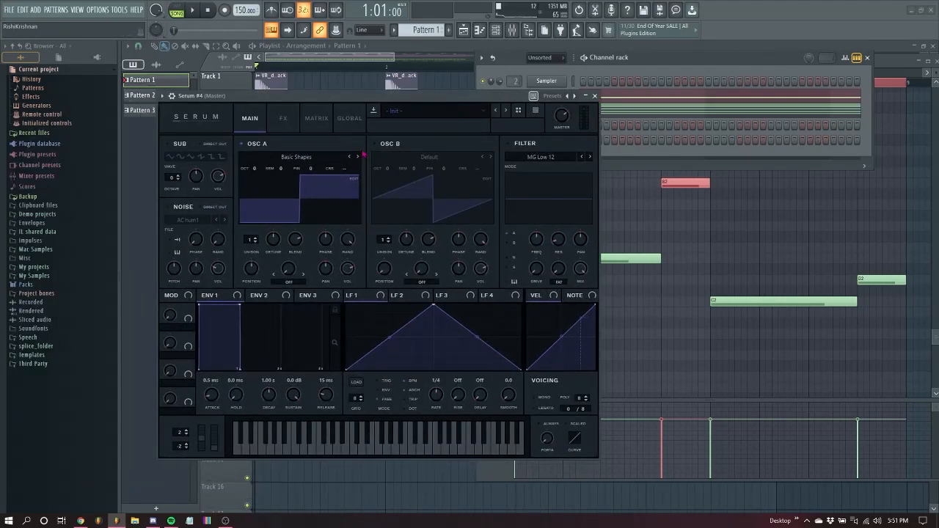
{"action": "left_click", "coordinate": [594, 96]}
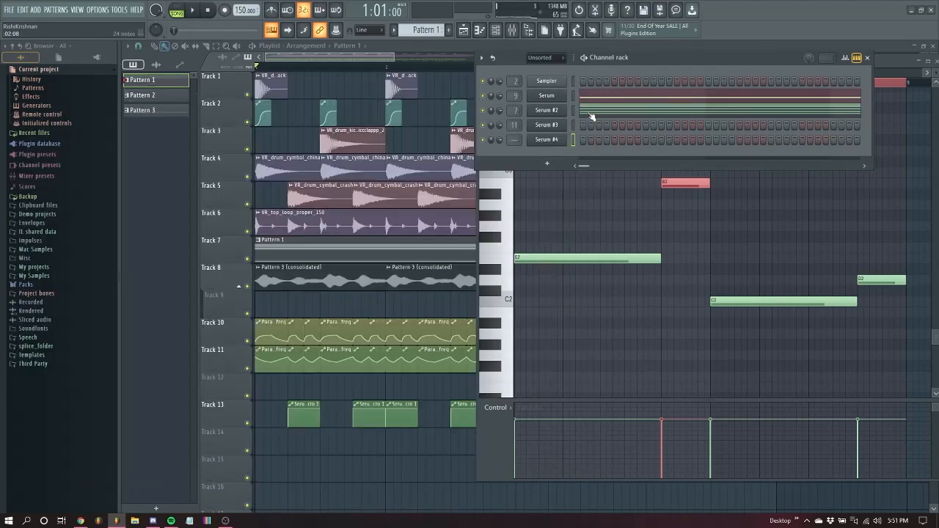
- Replace the Serum #4 channel with a 3x Osc for the sub
{"action": "right_click", "coordinate": [562, 139]}
{"action": "mouse_move", "coordinate": [602, 216]}
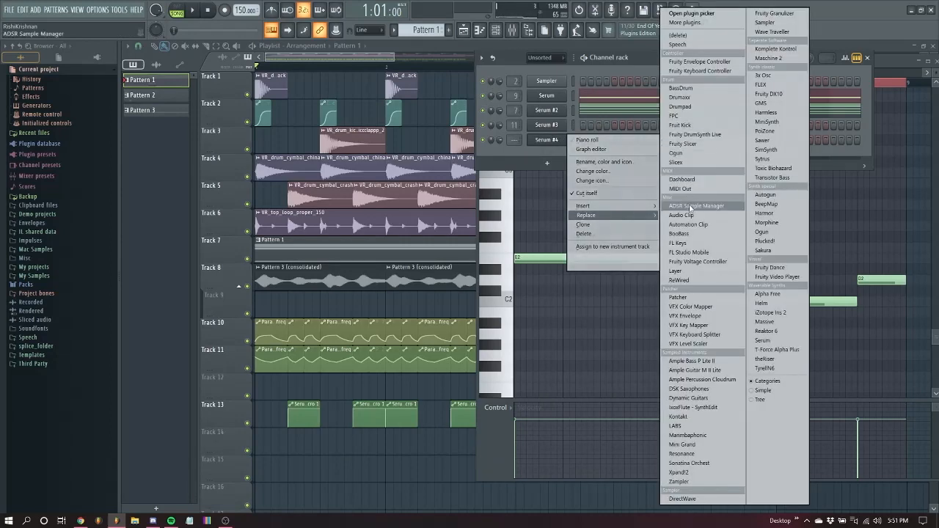
{"action": "left_click", "coordinate": [764, 75]}
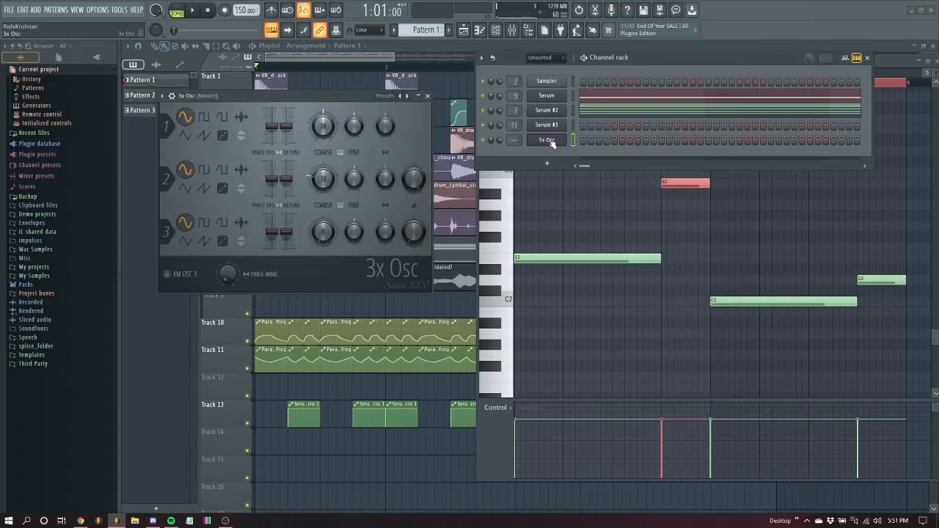
- Open the 3x Osc piano roll and examine the Serum #2 chords and Serum bass notes of Pattern 1 for reference
{"action": "left_click", "coordinate": [485, 31]}
{"action": "left_click", "coordinate": [524, 212]}
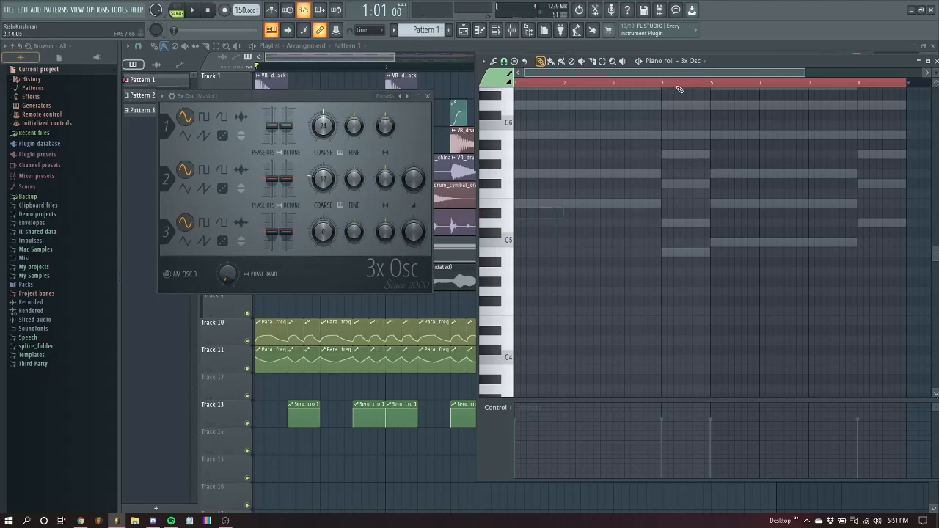
{"action": "left_click", "coordinate": [704, 64]}
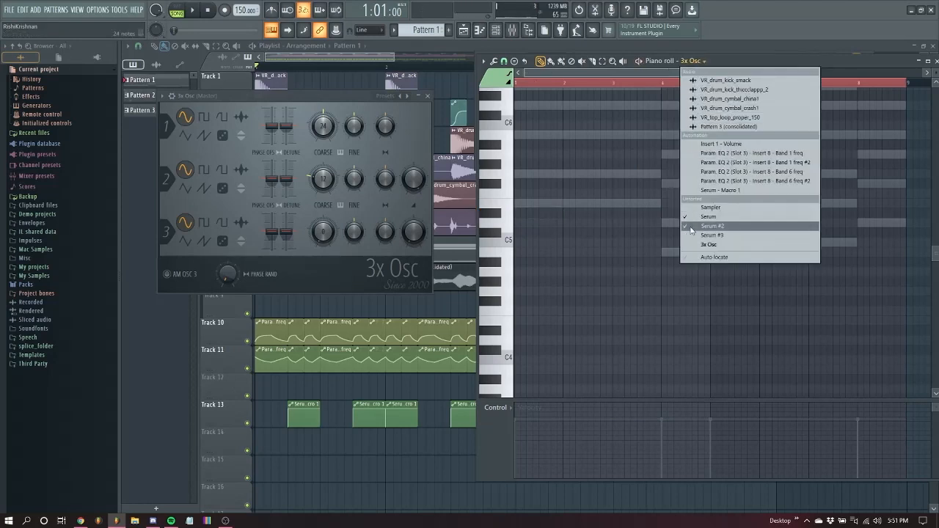
{"action": "left_click", "coordinate": [686, 220]}
{"action": "scroll", "coordinate": [687, 178], "scroll_direction": "up", "scroll_amount": 5}
{"action": "left_click", "coordinate": [701, 63]}
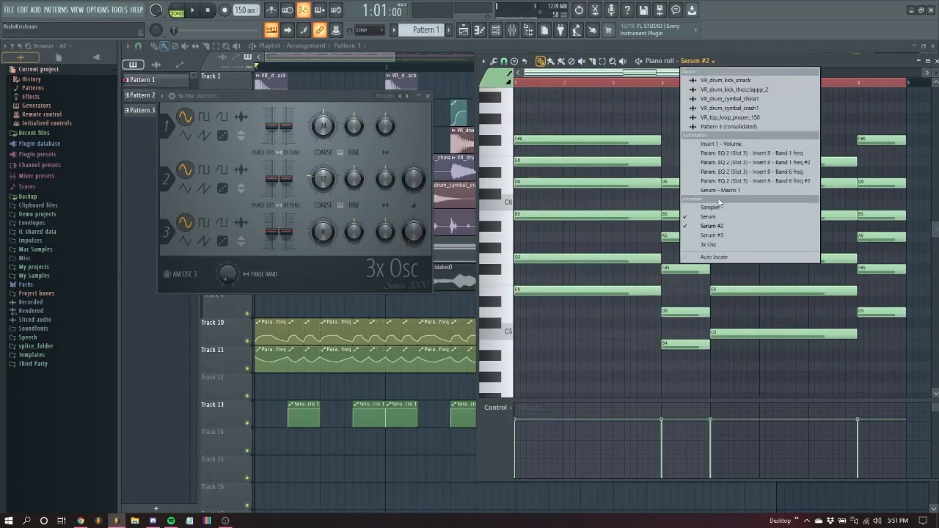
{"action": "left_click", "coordinate": [712, 227]}
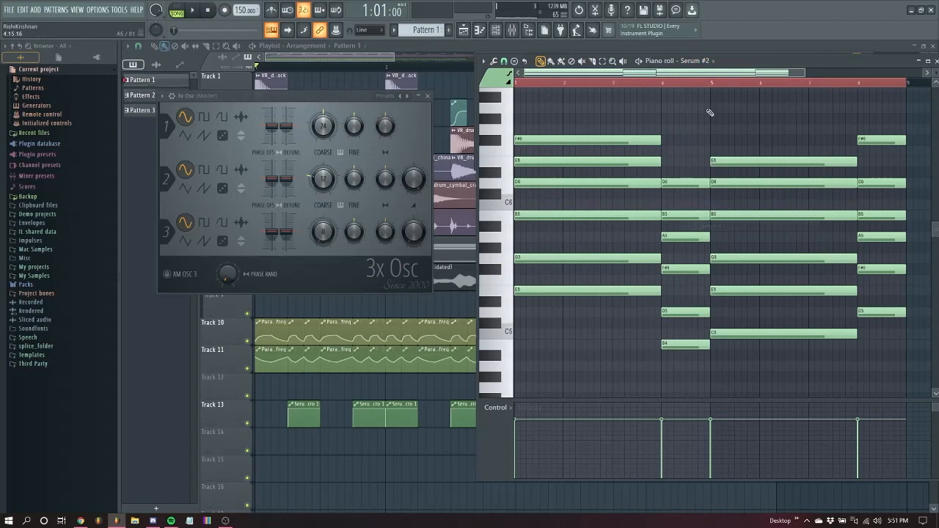
{"action": "left_click", "coordinate": [705, 61]}
{"action": "left_click", "coordinate": [683, 138]}
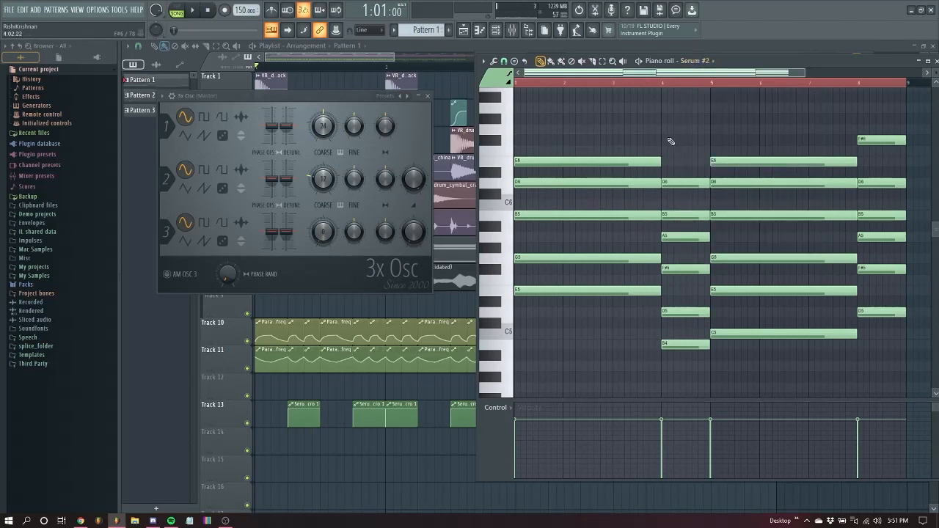
{"action": "key", "text": "ctrl+z"}
{"action": "left_click", "coordinate": [690, 62]}
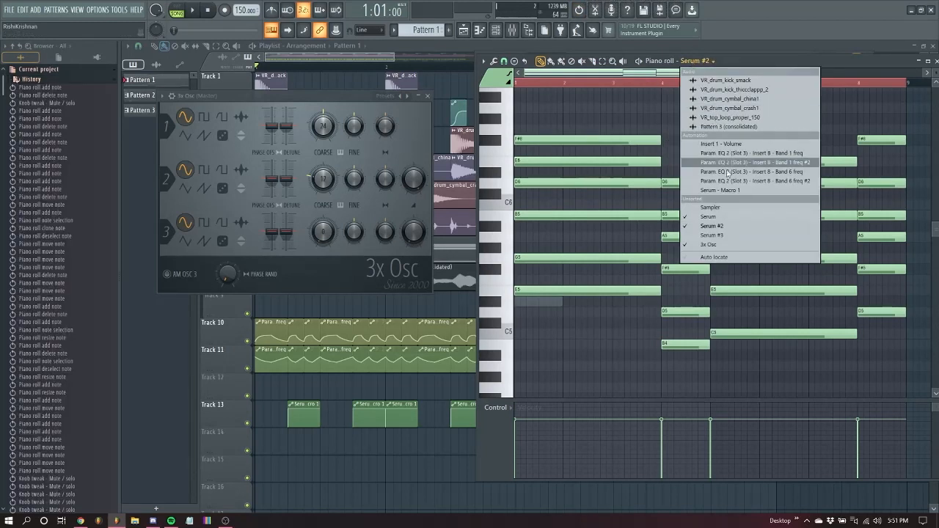
{"action": "left_click", "coordinate": [706, 216]}
{"action": "left_click", "coordinate": [693, 63]}
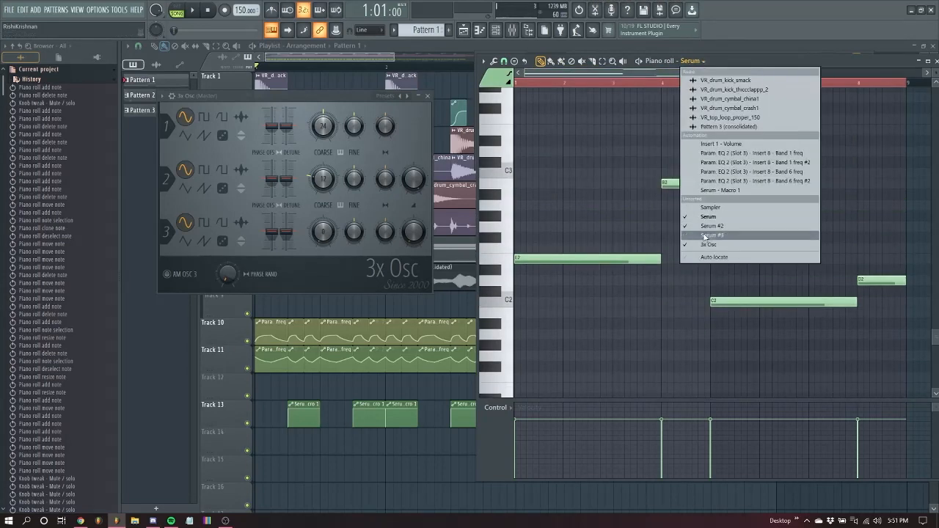
{"action": "left_click", "coordinate": [678, 213]}
- Remove the stray 3x Osc note and write the sub line as short chopped notes on E2, B2, C2 and D2
{"action": "right_click", "coordinate": [534, 304]}
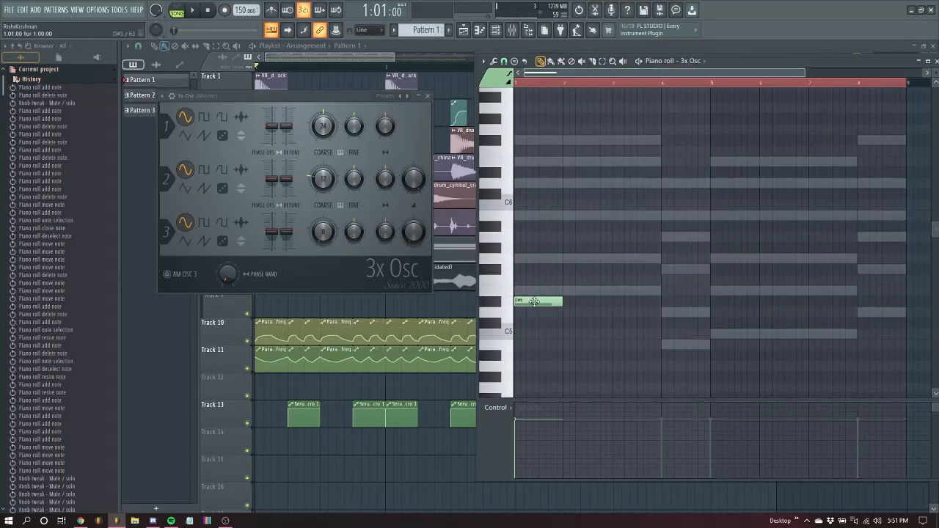
{"action": "scroll", "coordinate": [564, 257], "scroll_direction": "down", "scroll_amount": 4}
{"action": "scroll", "coordinate": [562, 229], "scroll_direction": "up", "scroll_amount": 2}
{"action": "right_click", "coordinate": [559, 205]}
{"action": "scroll", "coordinate": [556, 220], "scroll_direction": "down", "scroll_amount": 7}
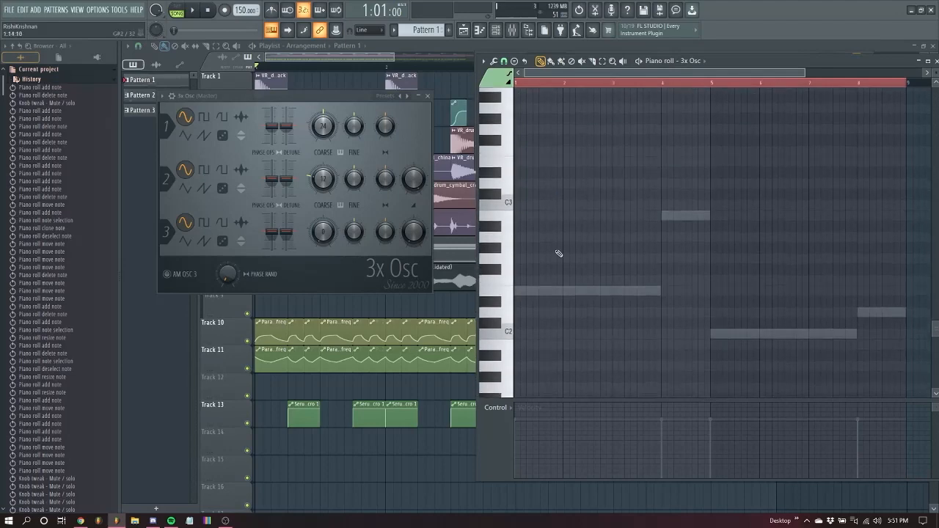
{"action": "left_click", "coordinate": [499, 293]}
{"action": "key", "text": "space"}
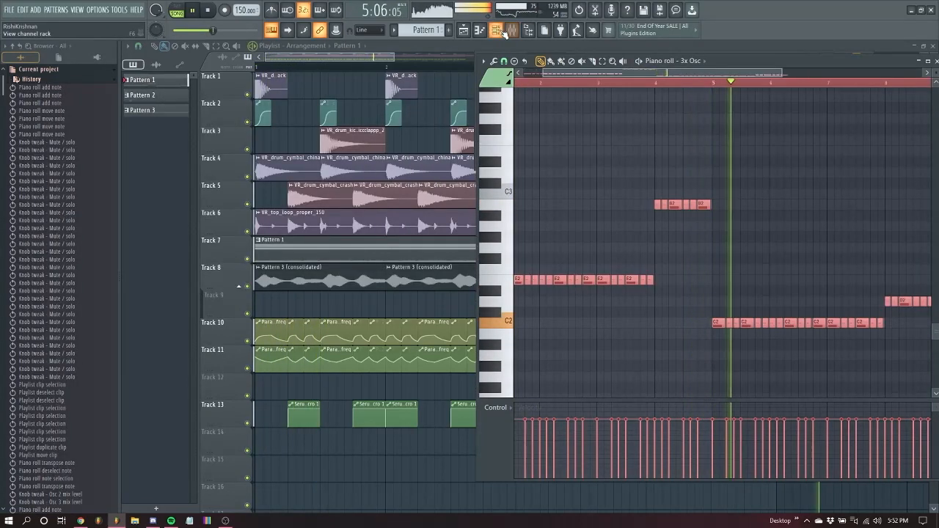
- Route the 3x Osc channel to mixer insert 12 and stop playback
{"action": "left_click", "coordinate": [495, 29]}
{"action": "left_click", "coordinate": [511, 29]}
{"action": "left_click", "coordinate": [428, 152]}
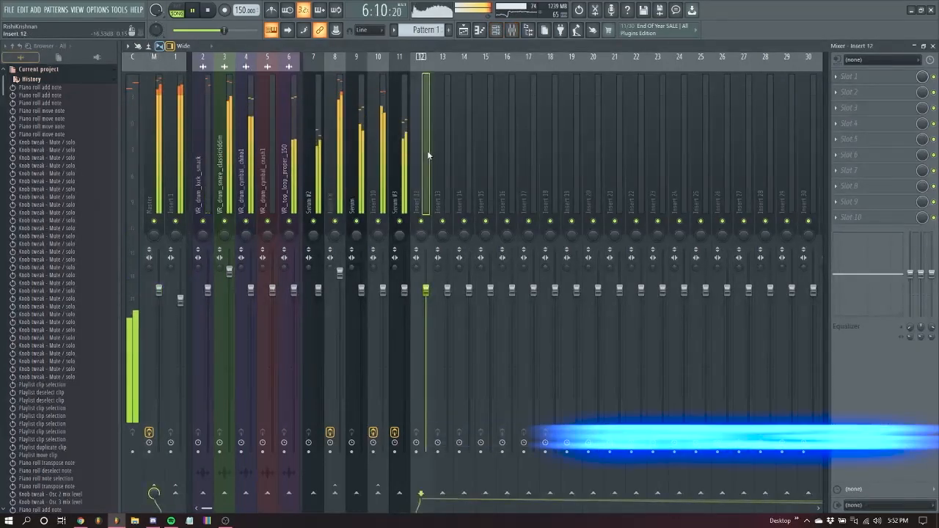
{"action": "key", "text": "ctrl+l"}
{"action": "key", "text": "space"}
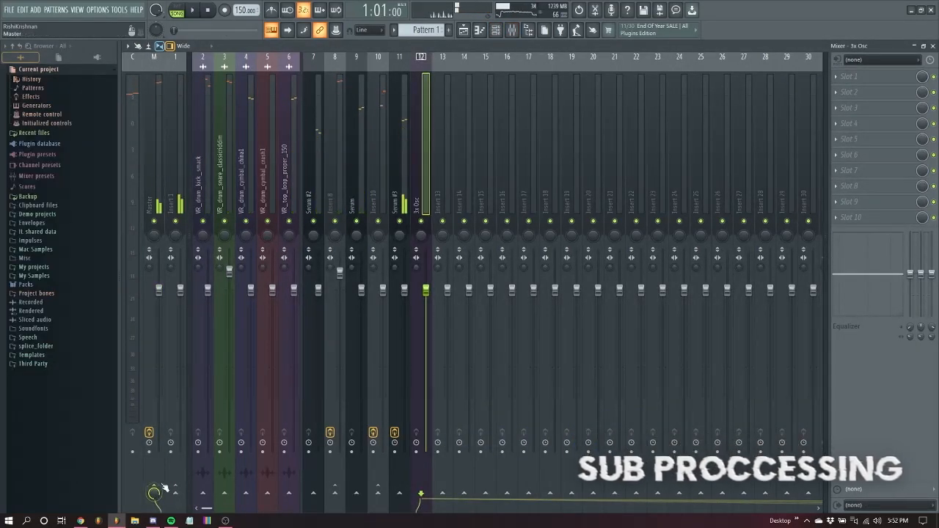
- Load OTT in the first effect slot of the 3x Osc mixer track and solo that track during playback
{"action": "left_click", "coordinate": [836, 76]}
{"action": "mouse_move", "coordinate": [844, 89]}
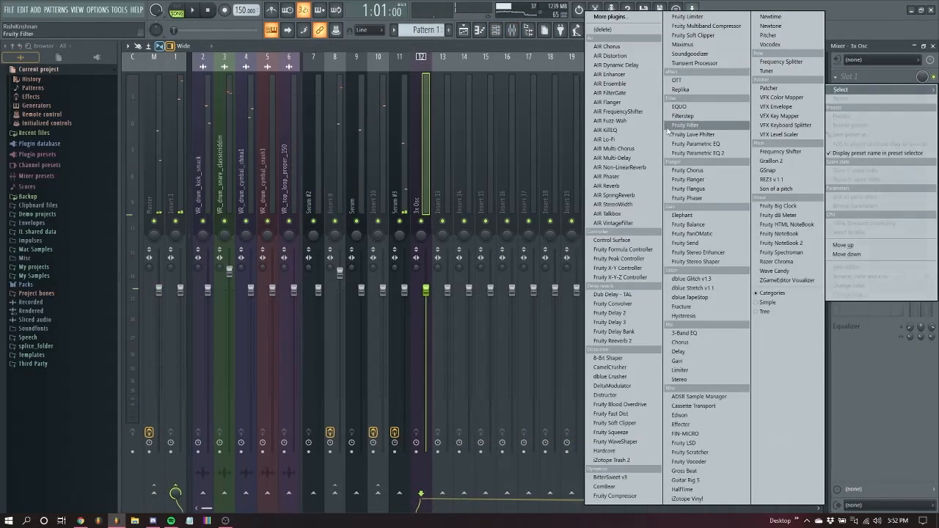
{"action": "left_click", "coordinate": [691, 92]}
{"action": "key", "text": "space"}
{"action": "left_click", "coordinate": [175, 79]}
{"action": "right_click", "coordinate": [421, 221]}
- Set OTT's high-band gain to about 46% and audition the soloed sub
{"action": "left_click", "coordinate": [846, 76]}
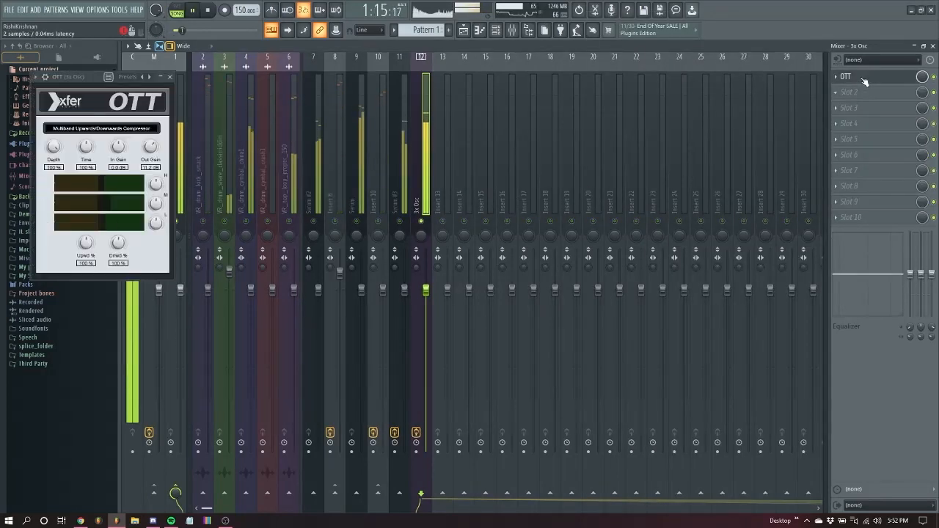
{"action": "key", "text": "space"}
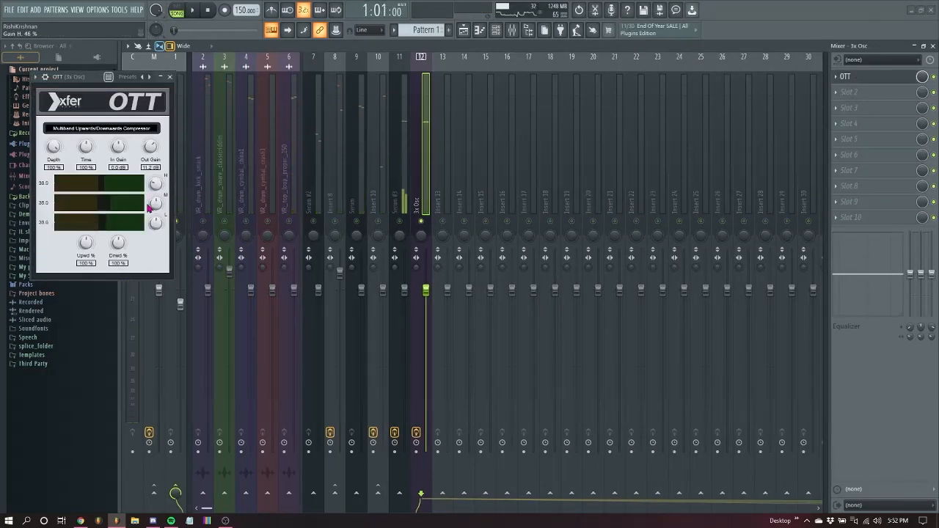
{"action": "left_click", "coordinate": [171, 77]}
{"action": "key", "text": "space"}
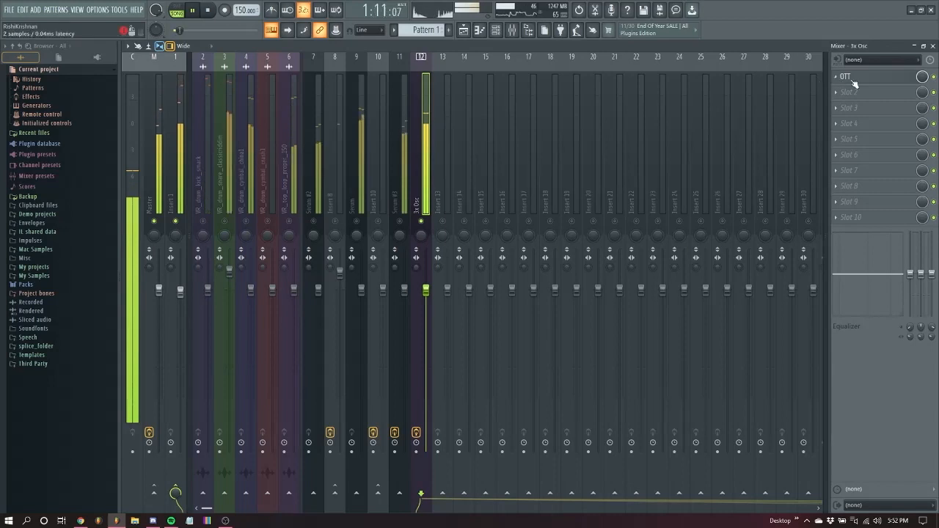
{"action": "left_click", "coordinate": [852, 78]}
{"action": "key", "text": "space"}
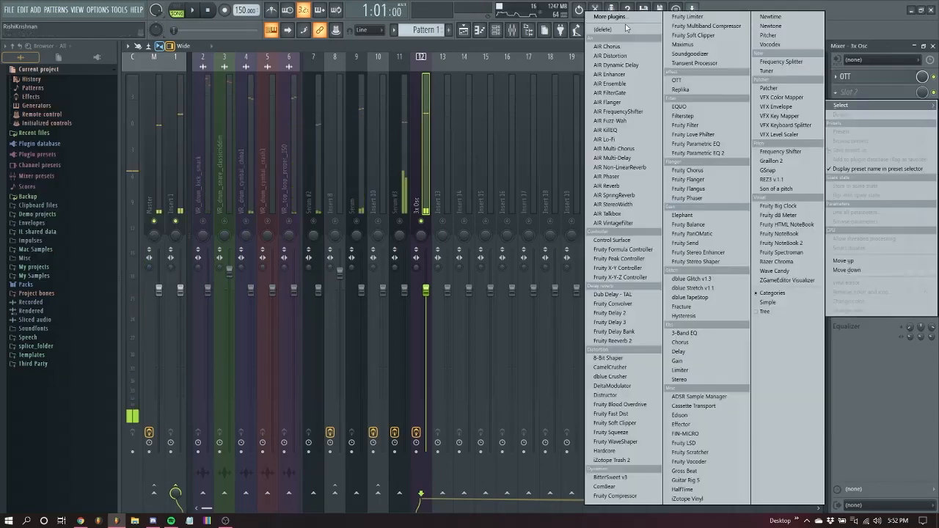
- Try to load iZTrash2_2 in the second effect slot of the 3x Osc track
{"action": "left_click", "coordinate": [620, 18]}
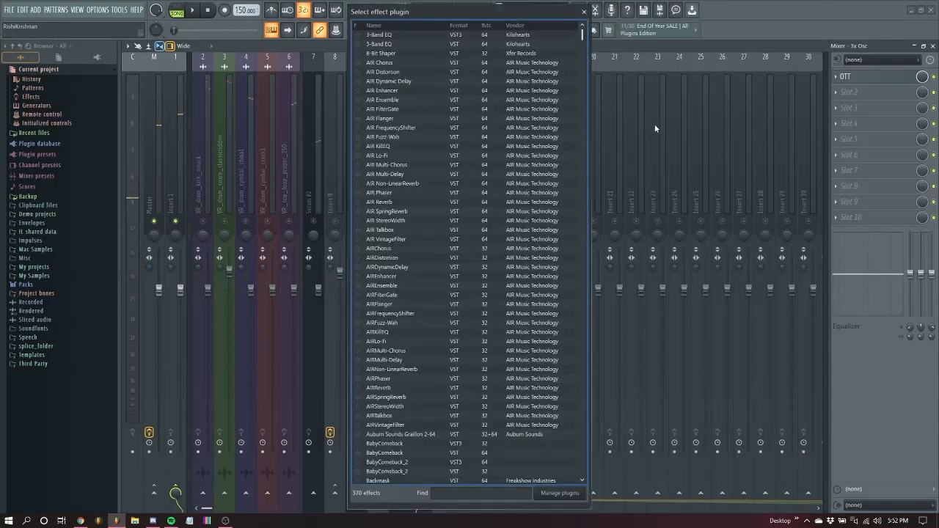
{"action": "type", "text": "cam"}
{"action": "key", "text": "BackSpace"}
{"action": "key", "text": "BackSpace"}
{"action": "key", "text": "BackSpace"}
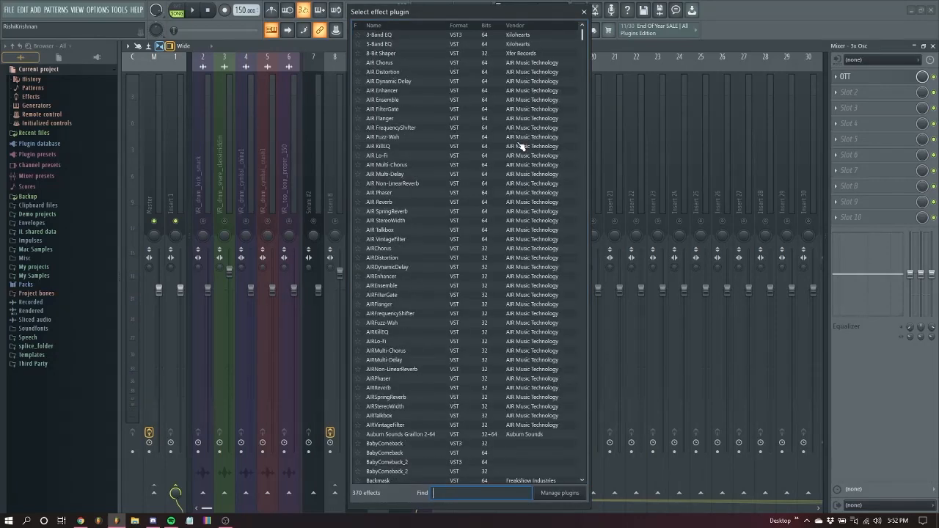
{"action": "type", "text": "tra"}
{"action": "type", "text": "sh"}
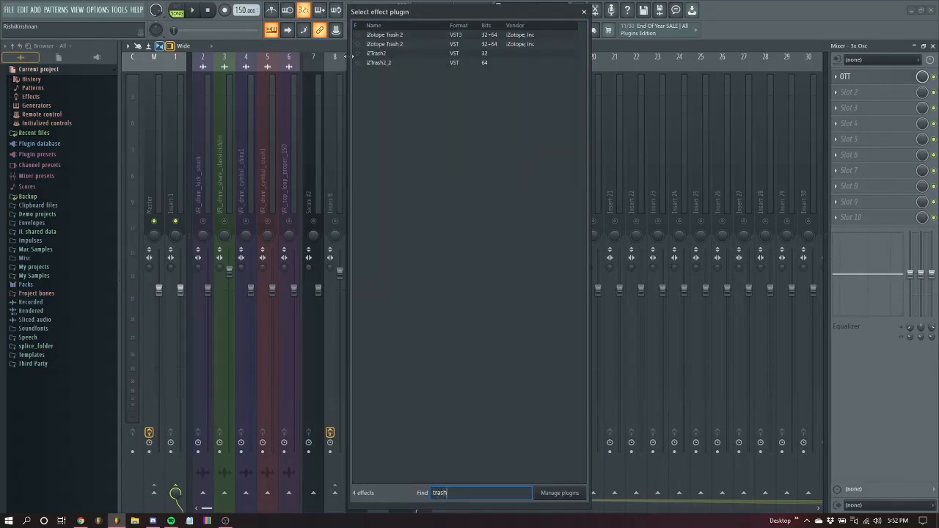
{"action": "double_click", "coordinate": [419, 62]}
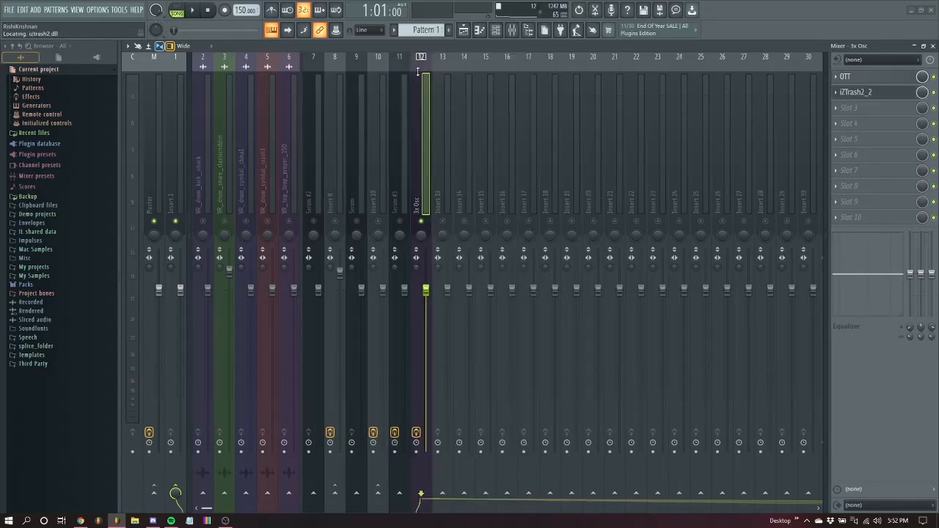
{"action": "left_click", "coordinate": [580, 293]}
- Replace the plugin in the second effect slot with iZotope Trash 2 and dismiss its preset manager
{"action": "left_click", "coordinate": [836, 93]}
{"action": "mouse_move", "coordinate": [841, 112]}
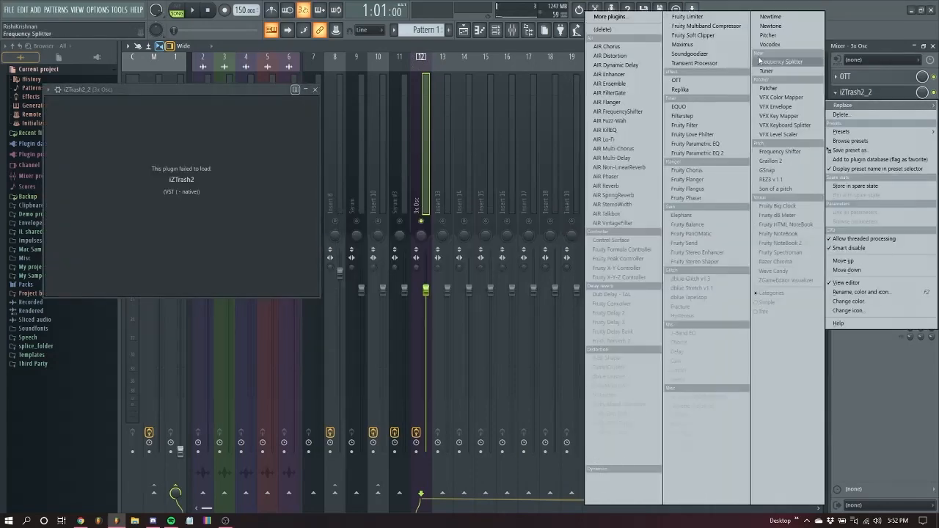
{"action": "left_click", "coordinate": [654, 16]}
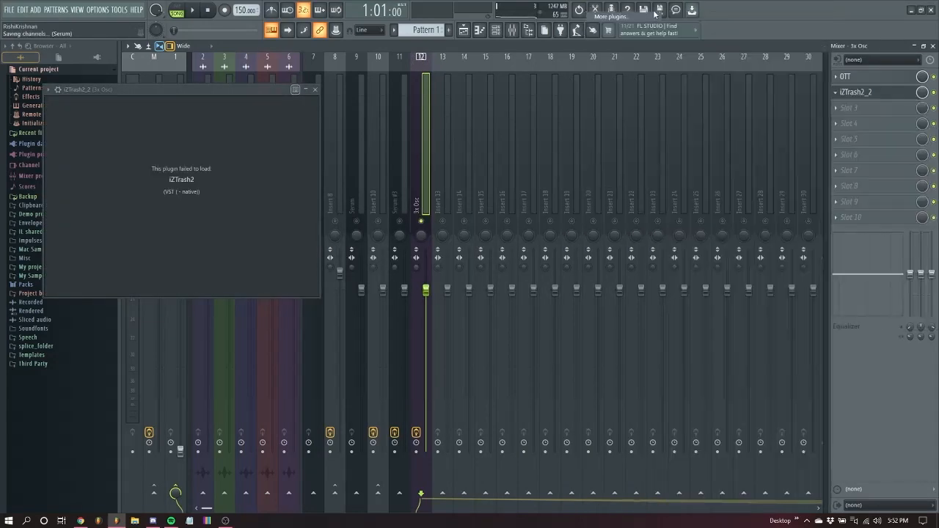
{"action": "type", "text": "trash"}
{"action": "double_click", "coordinate": [411, 37]}
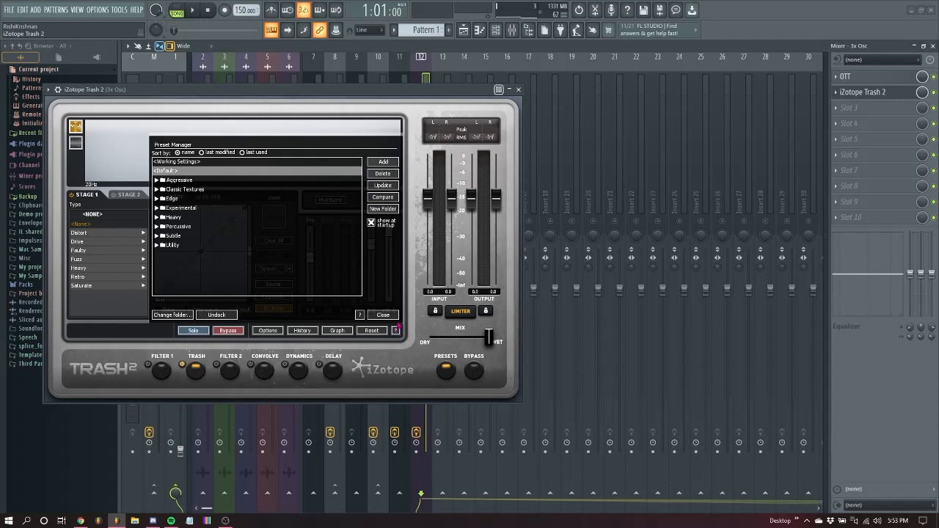
{"action": "left_click", "coordinate": [384, 315]}
- Split Trash 2 into three bands with the upper crossover at 1.45 kHz and apply Smooth distortion to the highest band
{"action": "left_click", "coordinate": [369, 201]}
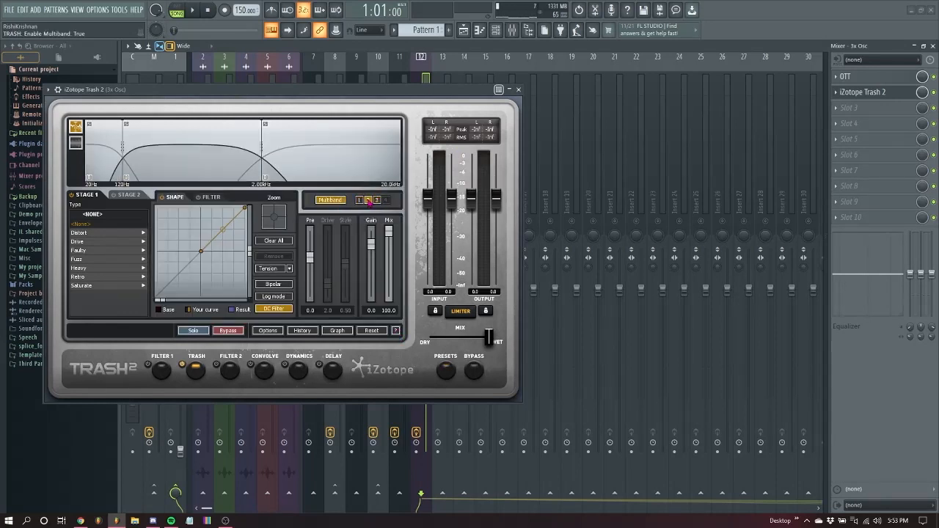
{"action": "left_click", "coordinate": [376, 200]}
{"action": "left_click", "coordinate": [110, 268]}
{"action": "left_click", "coordinate": [110, 267]}
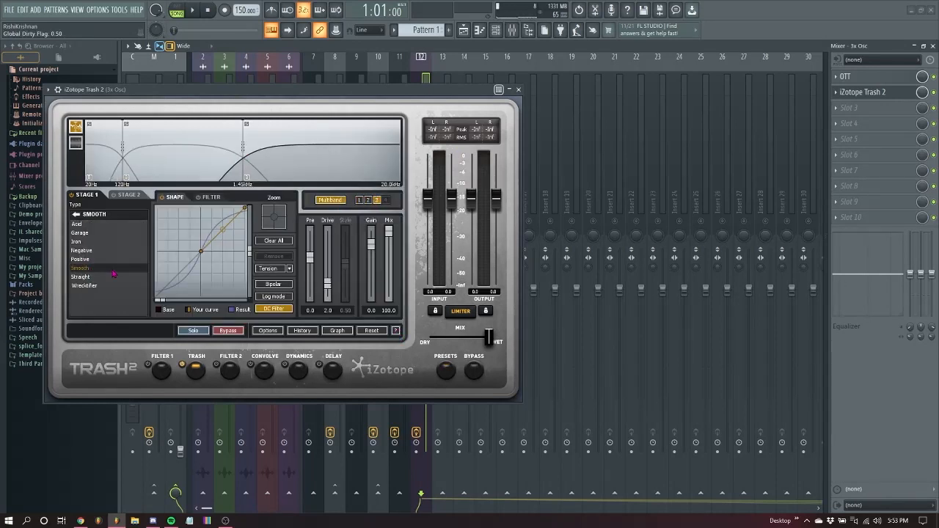
- Add Fruity parametric EQ 2 to the sub and shape it with a low-pass, a 5.8 dB cut at 240 Hz and low-end adjustments
{"action": "key", "text": "space"}
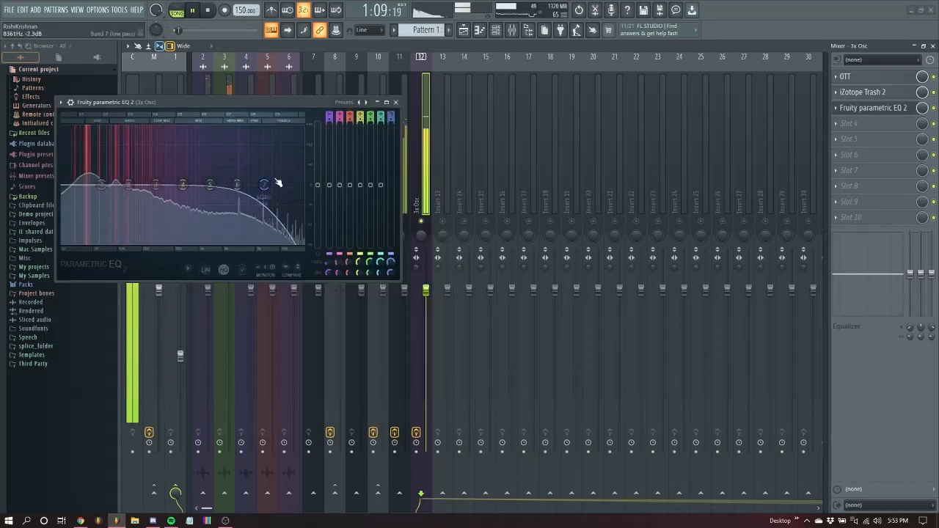
{"action": "left_click_drag", "start_coordinate": [238, 185], "coordinate": [216, 185]}
{"action": "left_click_drag", "start_coordinate": [156, 185], "coordinate": [147, 207]}
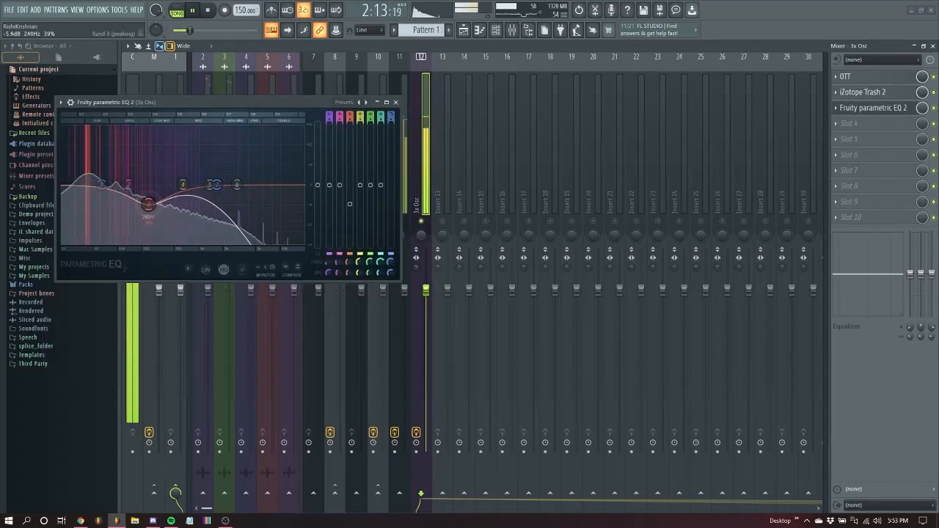
{"action": "left_click_drag", "start_coordinate": [101, 185], "coordinate": [86, 199]}
{"action": "left_click_drag", "start_coordinate": [95, 161], "coordinate": [105, 168]}
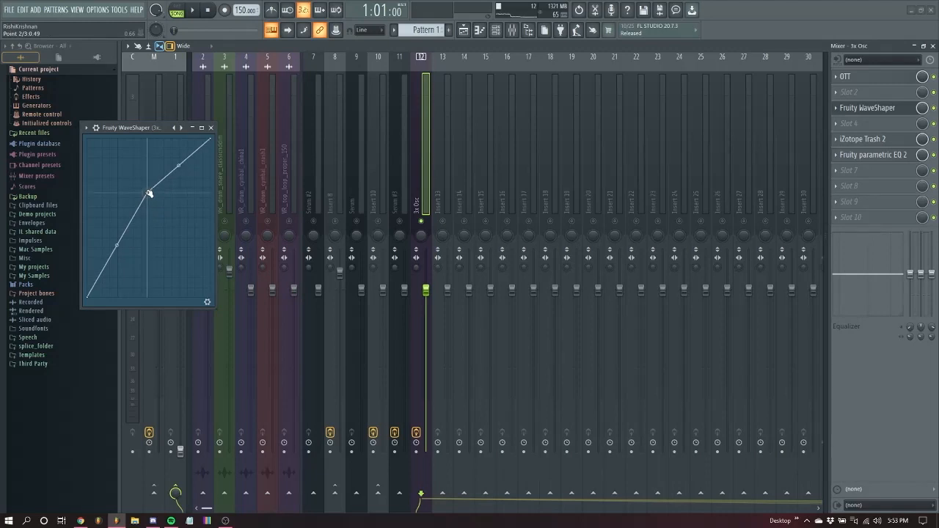
- Add Fruity WaveShaper to the sub's effect chain and raise the middle point of its curve during playback
{"action": "key", "text": "space"}
{"action": "left_click_drag", "start_coordinate": [149, 193], "coordinate": [151, 175]}
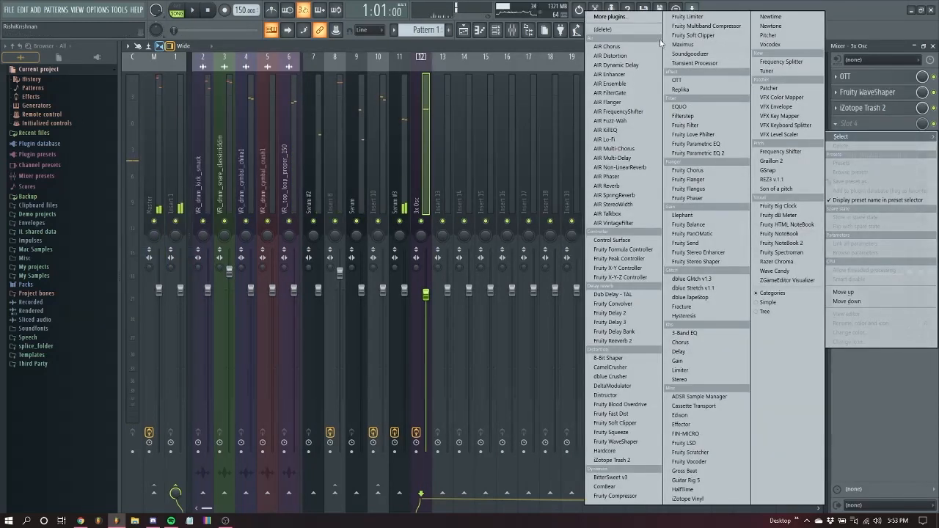
- Load Temper in the fourth effect slot, then lower the EQ's second band frequency and raise the first band's
{"action": "left_click", "coordinate": [659, 171]}
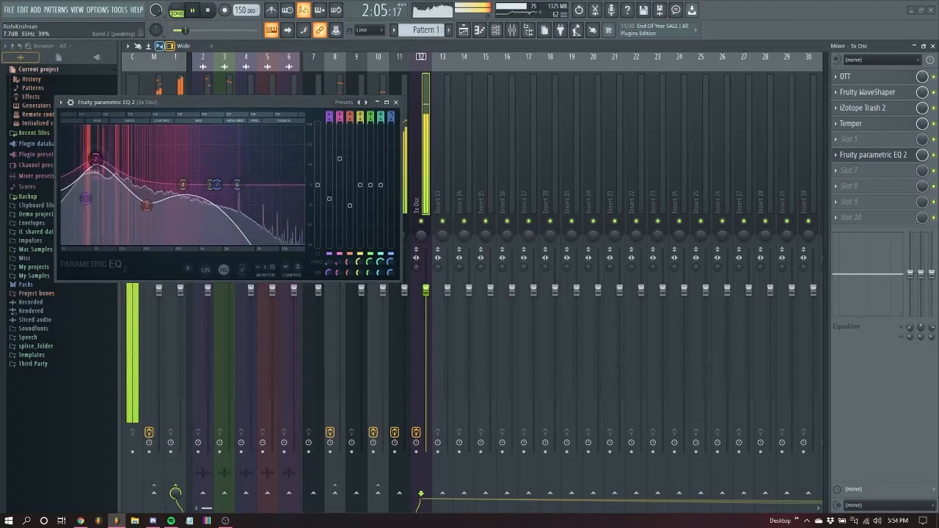
{"action": "left_click_drag", "start_coordinate": [95, 160], "coordinate": [86, 158]}
{"action": "left_click_drag", "start_coordinate": [86, 199], "coordinate": [107, 198]}
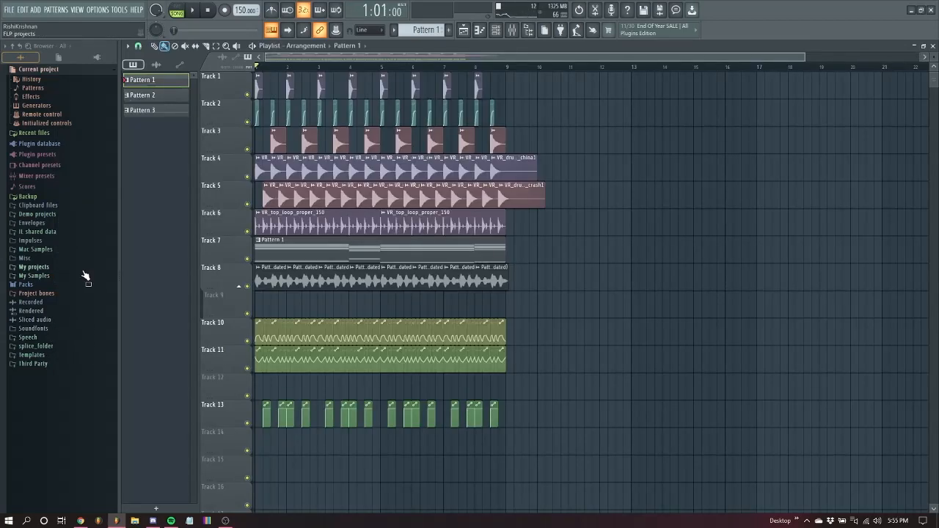
- Browse My Samples down to the Shots folder of the Sycobox Sample Pack #1
{"action": "left_click", "coordinate": [81, 277]}
{"action": "left_click", "coordinate": [59, 334]}
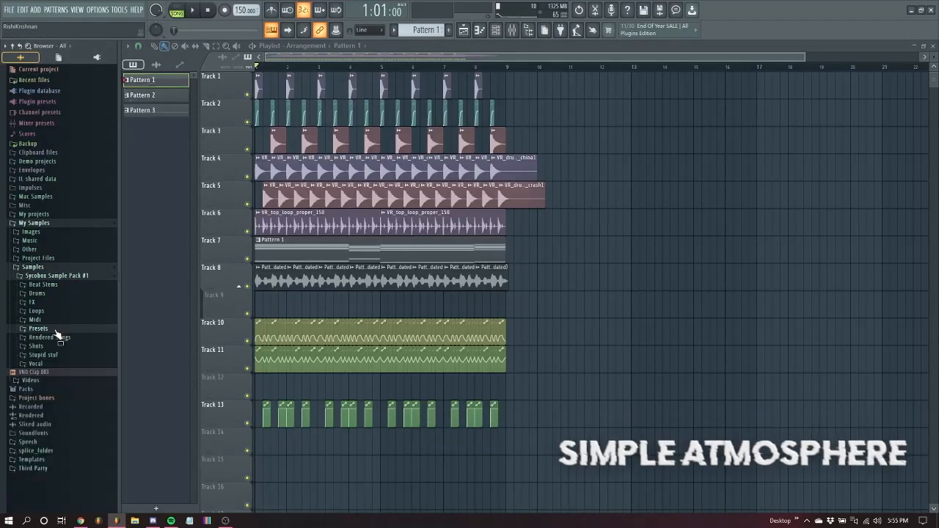
{"action": "left_click", "coordinate": [54, 348]}
{"action": "left_click", "coordinate": [54, 348]}
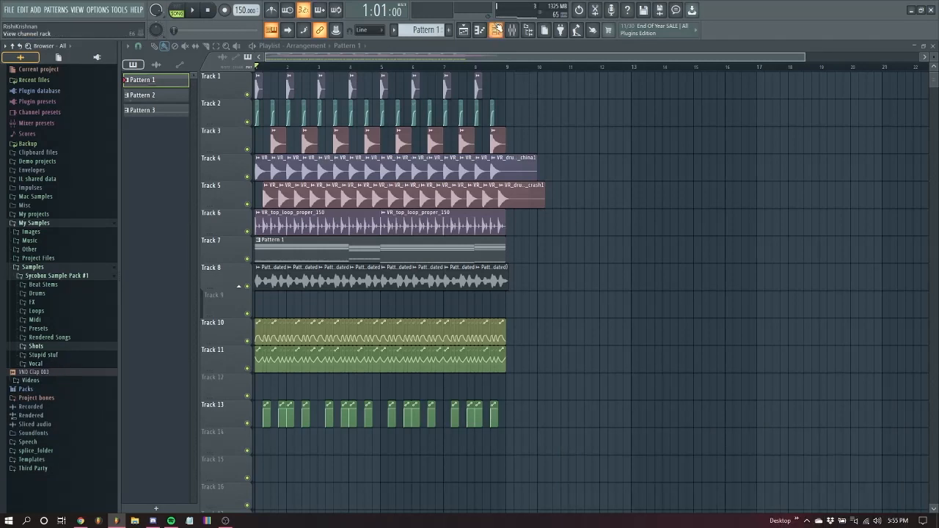
- Load the Cymatics preset PLUCK - Floating in the new Serum #4 instance
{"action": "left_click", "coordinate": [497, 29]}
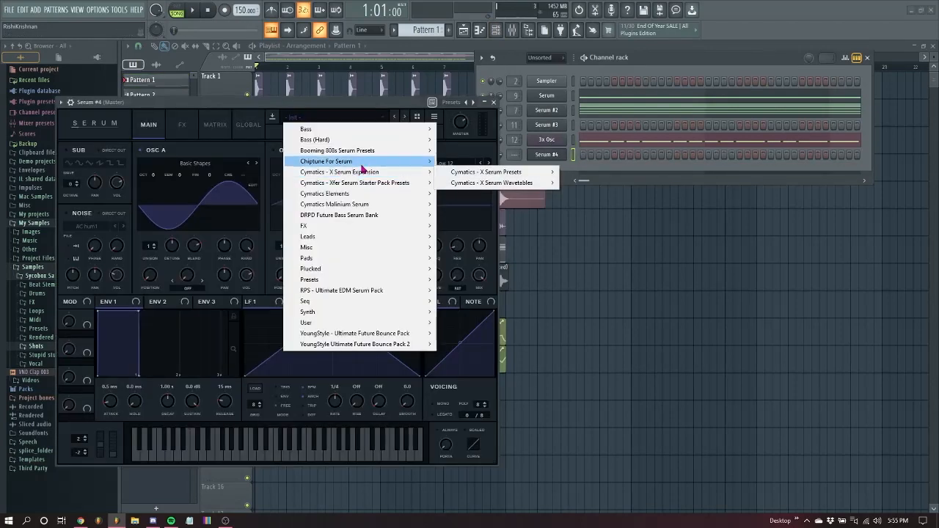
{"action": "mouse_move", "coordinate": [376, 168]}
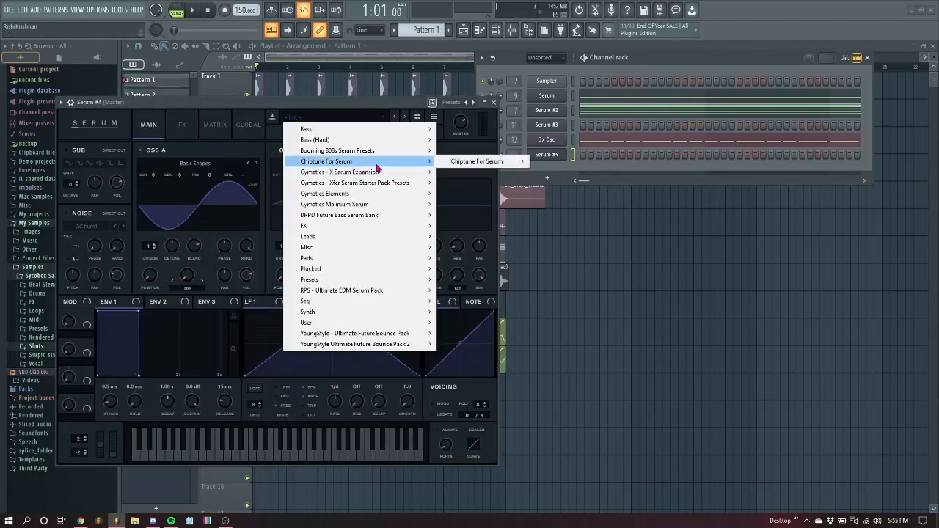
{"action": "mouse_move", "coordinate": [374, 195]}
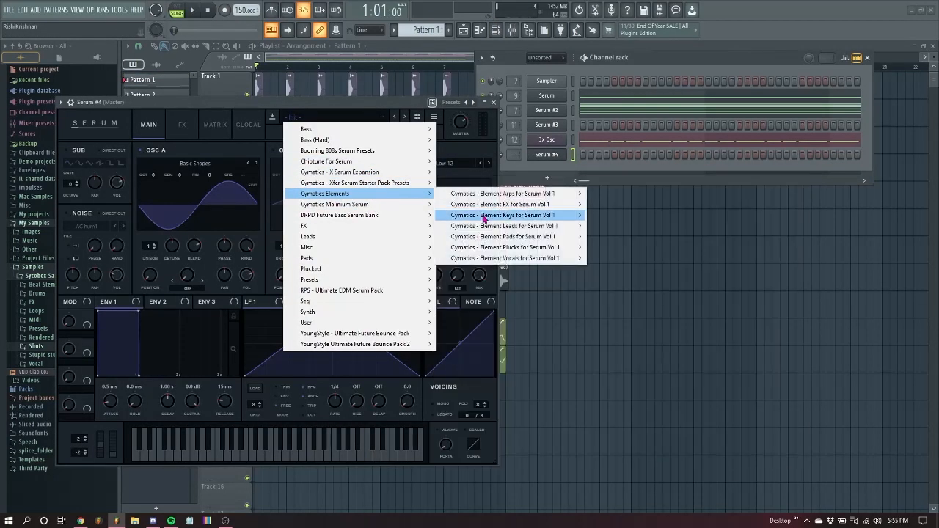
{"action": "mouse_move", "coordinate": [505, 216]}
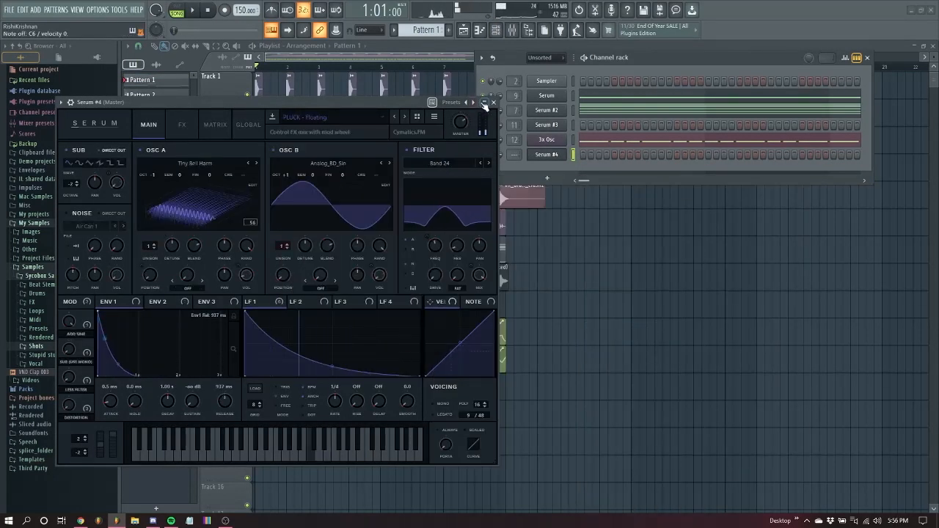
{"action": "left_click", "coordinate": [493, 102]}
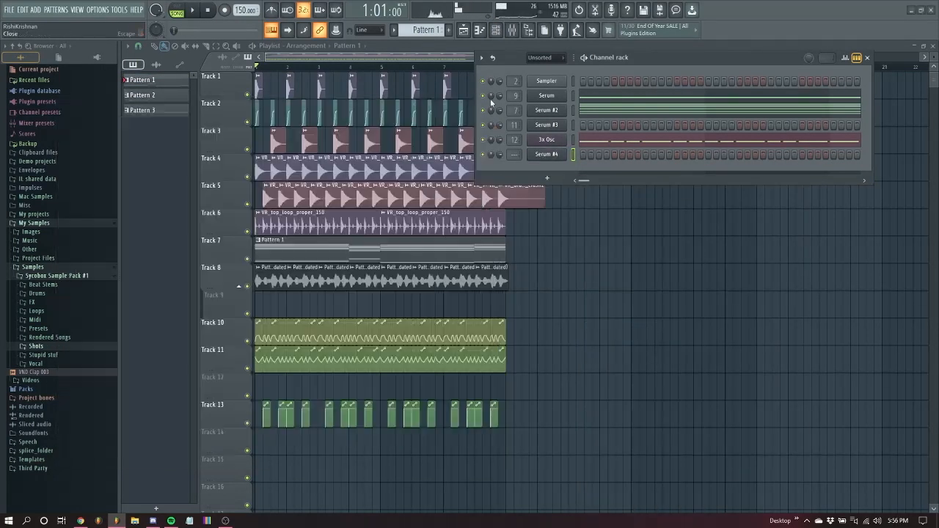
- Write a repeating descending arpeggio for Serum #4, with a copy of the note group shifted in pitch across the second bar
{"action": "left_click", "coordinate": [481, 32]}
{"action": "scroll", "coordinate": [612, 138], "scroll_direction": "up", "scroll_amount": 3}
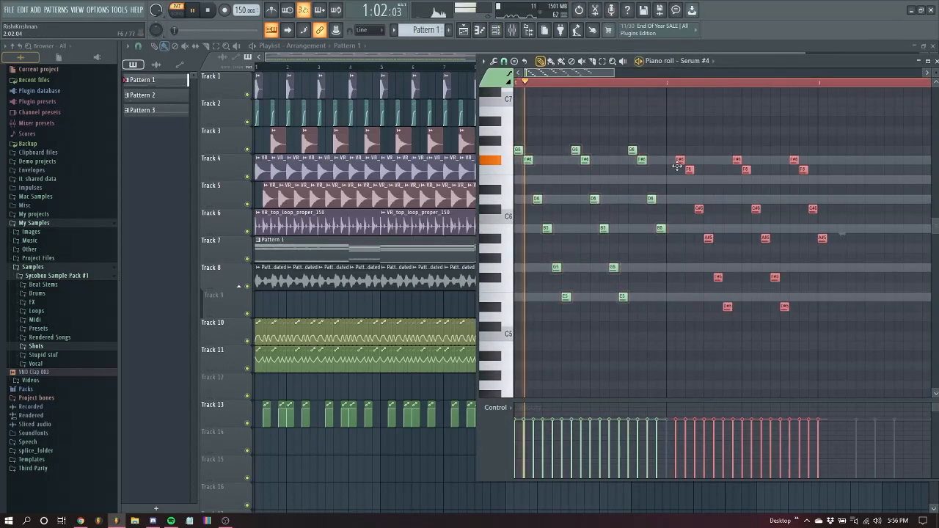
{"action": "left_click_drag", "start_coordinate": [677, 163], "coordinate": [669, 149]}
{"action": "left_click_drag", "start_coordinate": [615, 74], "coordinate": [703, 88]}
{"action": "left_click_drag", "start_coordinate": [726, 320], "coordinate": [600, 147]}
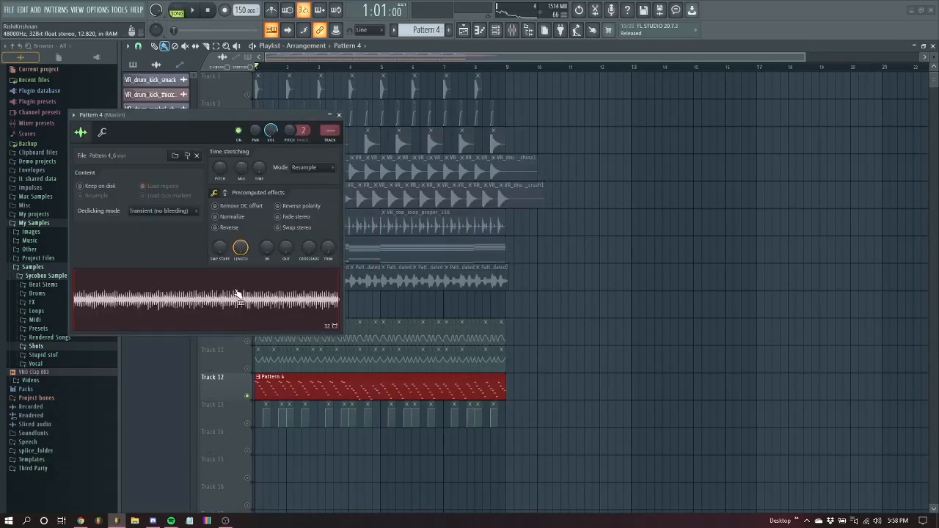
- Open the rendered Pattern 4 audio in Edison and apply Blur with the amount at about 65%
{"action": "left_click", "coordinate": [236, 295]}
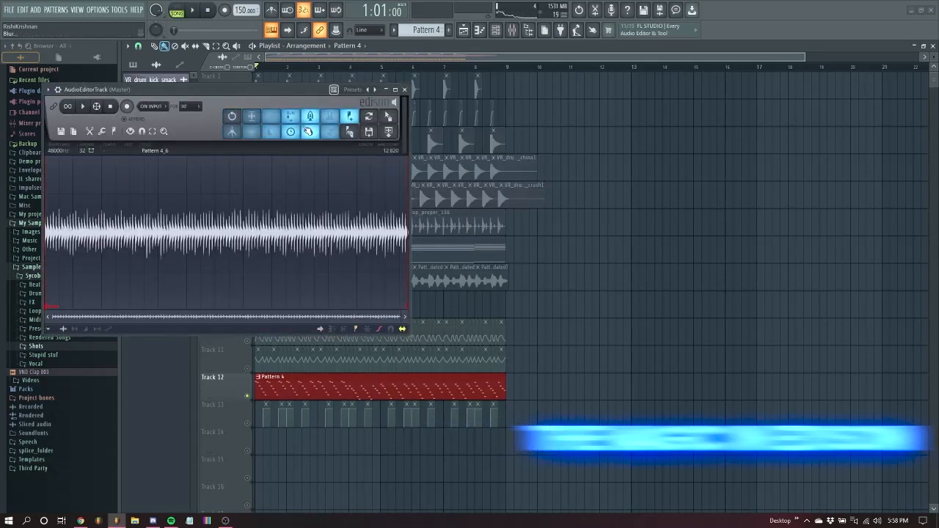
{"action": "left_click", "coordinate": [311, 132]}
{"action": "left_click_drag", "start_coordinate": [439, 186], "coordinate": [444, 187]}
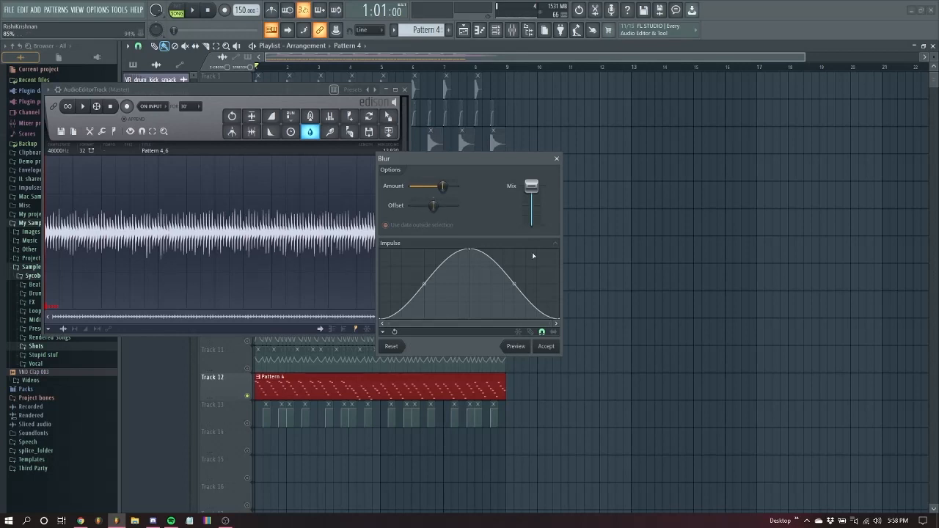
{"action": "left_click", "coordinate": [505, 349]}
{"action": "left_click", "coordinate": [547, 346]}
- Place the blurred audio as a clip on playlist track 14, mute track 12 and play back the blurred clip
{"action": "left_click_drag", "start_coordinate": [389, 131], "coordinate": [361, 451]}
{"action": "scroll", "coordinate": [352, 440], "scroll_direction": "down", "scroll_amount": 1}
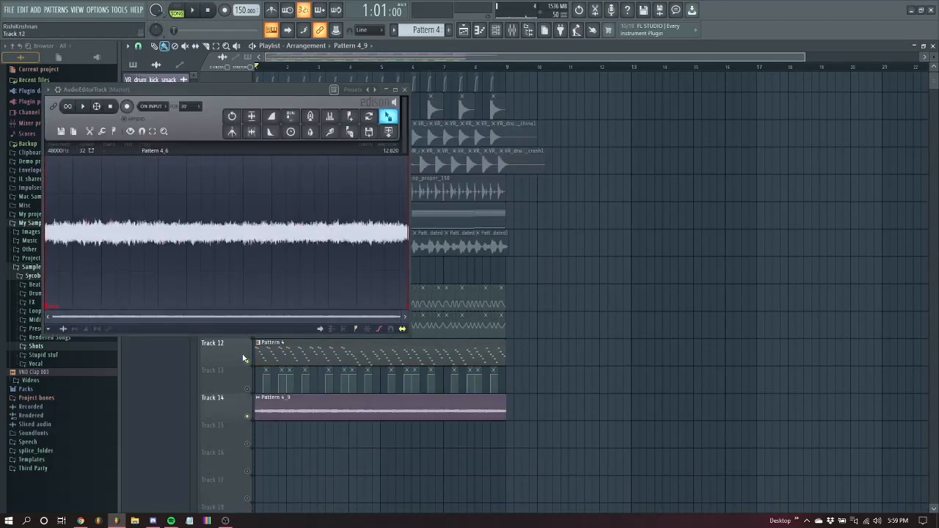
{"action": "left_click", "coordinate": [246, 360]}
{"action": "key", "text": "space"}
{"action": "left_click", "coordinate": [404, 89]}
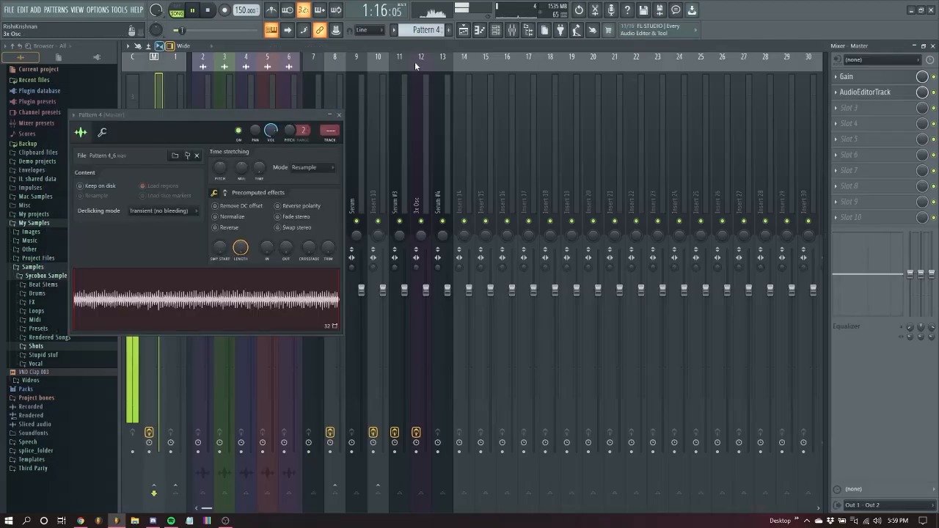
{"action": "left_click", "coordinate": [338, 114]}
{"action": "left_click", "coordinate": [463, 30]}
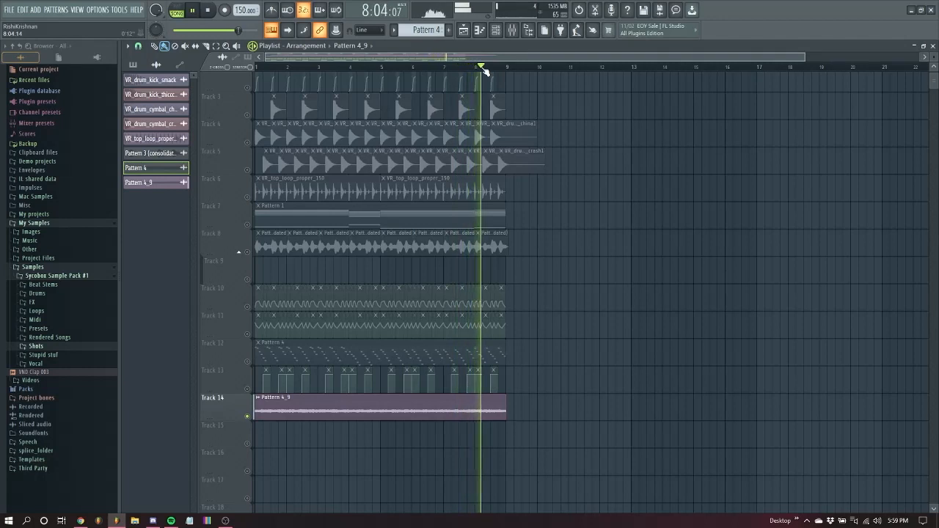
{"action": "key", "text": "space"}
- Route the Pattern 4_9 clip to mixer insert 14 and add Fruity parametric EQ 2 in its first effect slot
{"action": "key", "text": "F9"}
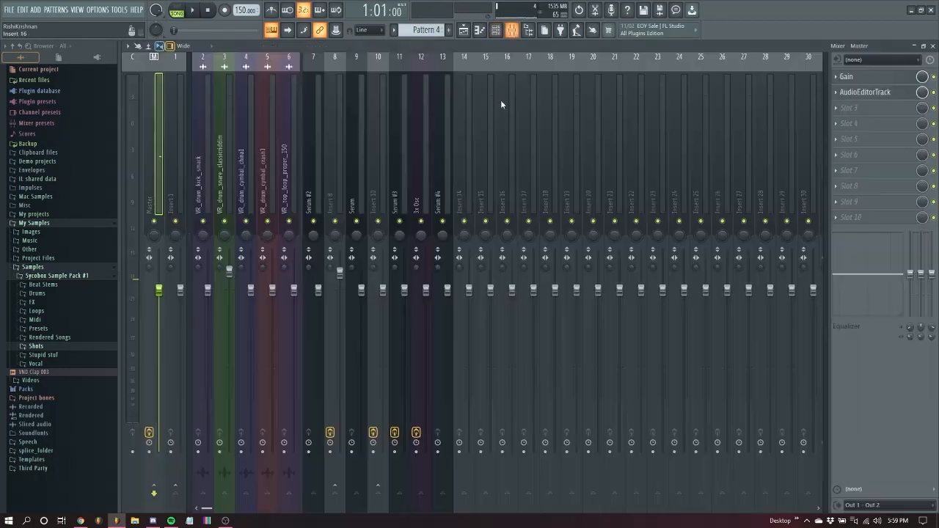
{"action": "left_click", "coordinate": [464, 154]}
{"action": "key", "text": "ctrl+l"}
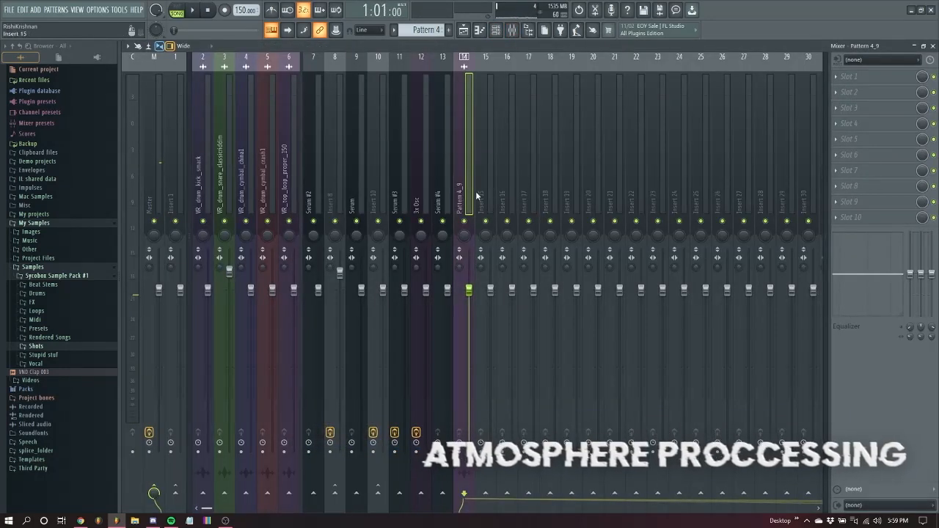
{"action": "left_click", "coordinate": [855, 76]}
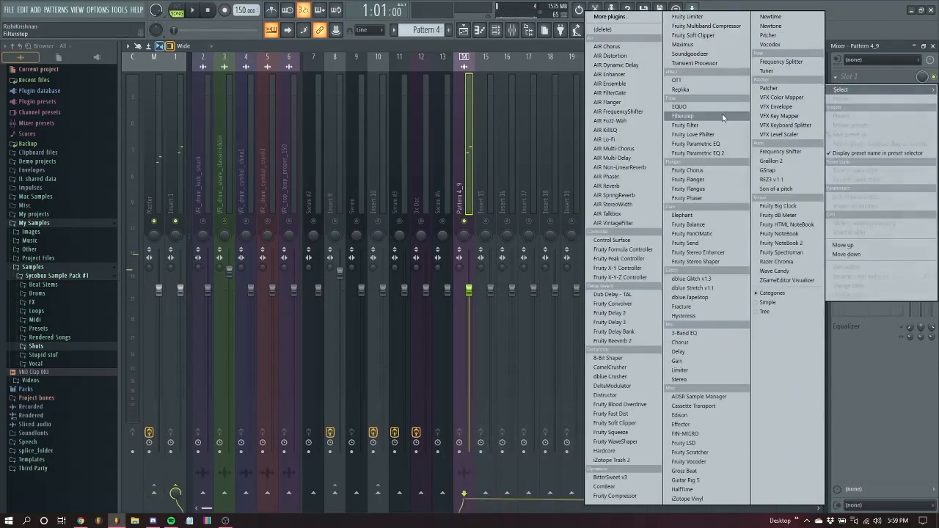
{"action": "left_click", "coordinate": [701, 153]}
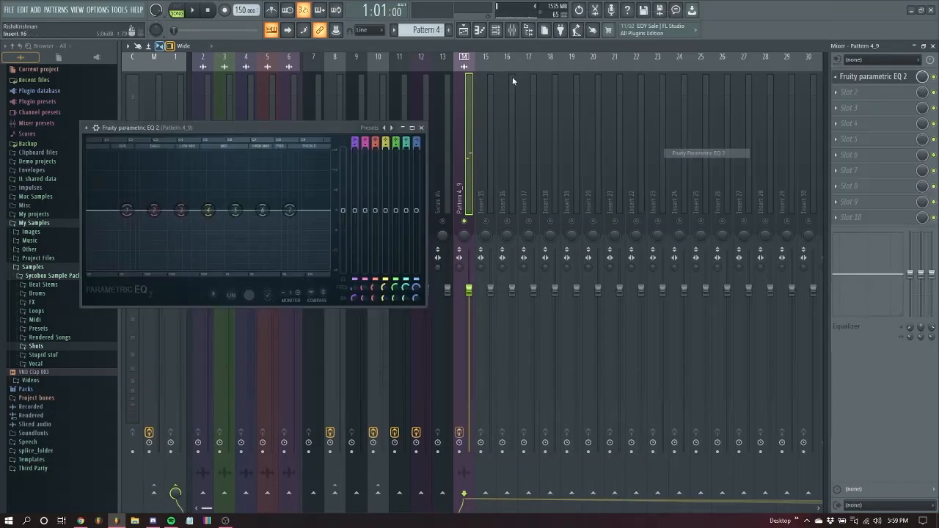
- Shape the atmosphere's EQ with a Steep 8 high-pass on band 1, cuts on bands 4 and 6 and a slight boost on band 5
{"action": "left_click_drag", "start_coordinate": [355, 140], "coordinate": [351, 147]}
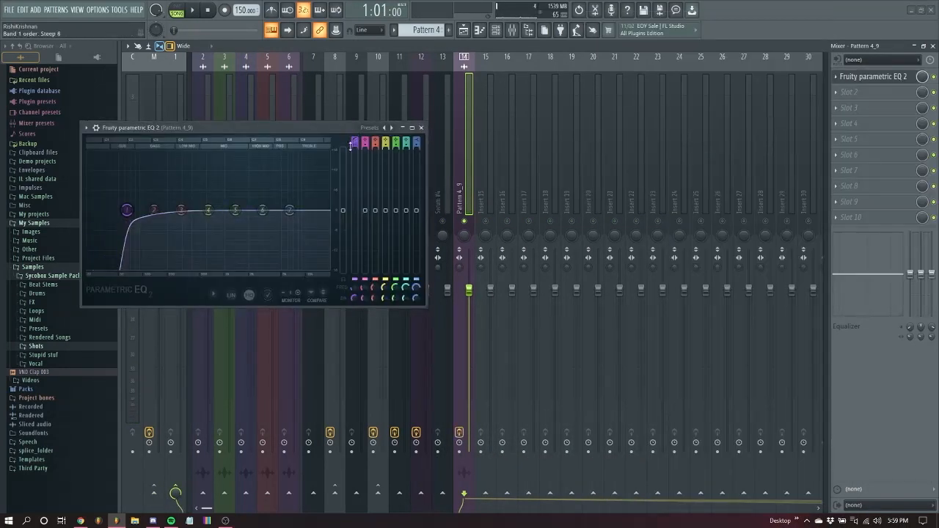
{"action": "left_click_drag", "start_coordinate": [127, 211], "coordinate": [264, 222]}
{"action": "key", "text": "space"}
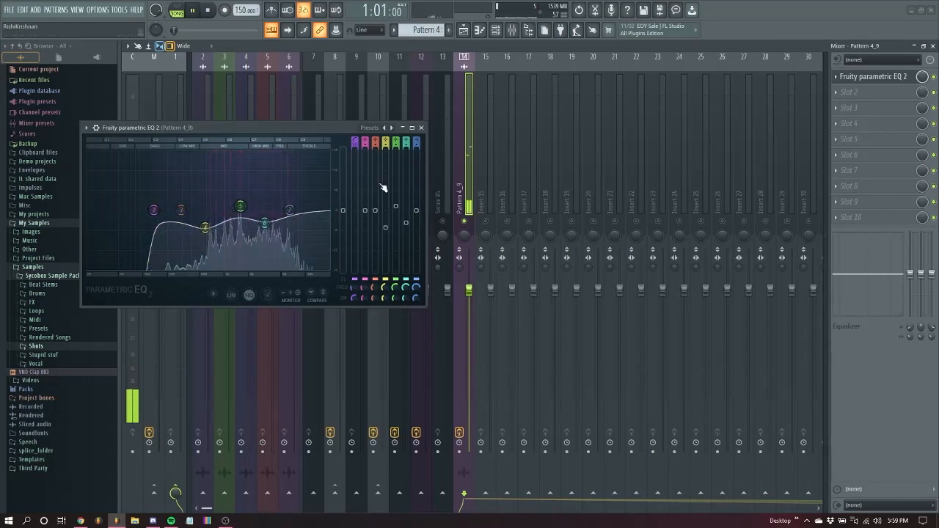
{"action": "left_click", "coordinate": [421, 127]}
{"action": "key", "text": "space"}
- Move the EQ to the second slot, load OTT in the first slot and audition the compression
{"action": "left_click_drag", "start_coordinate": [858, 74], "coordinate": [855, 92]}
{"action": "left_click", "coordinate": [851, 76]}
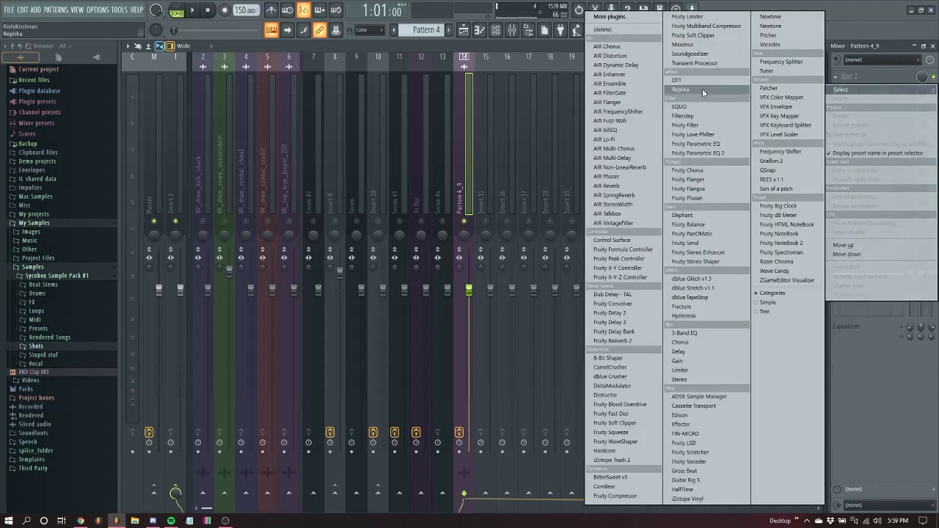
{"action": "left_click", "coordinate": [702, 88]}
{"action": "key", "text": "space"}
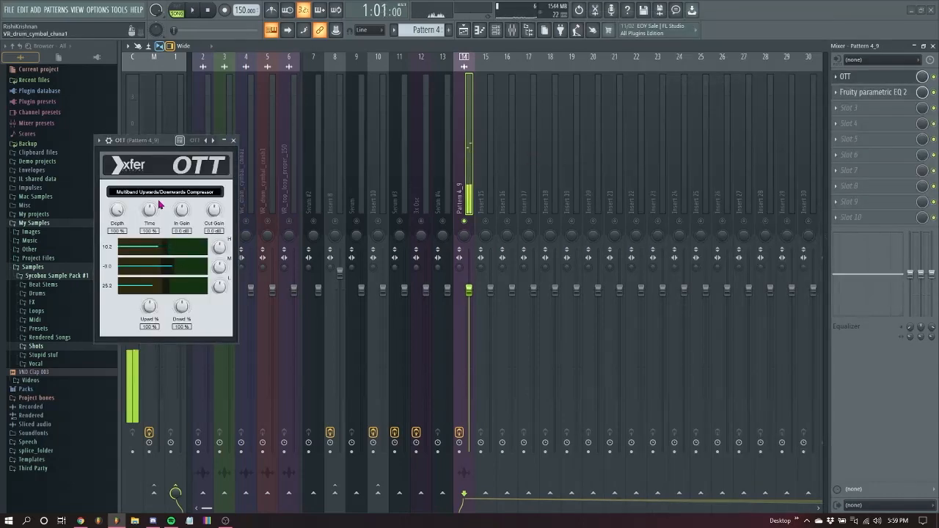
- Load the Raum reverb in the third effect slot and set it up in Airy mode
{"action": "type", "text": "raum"}
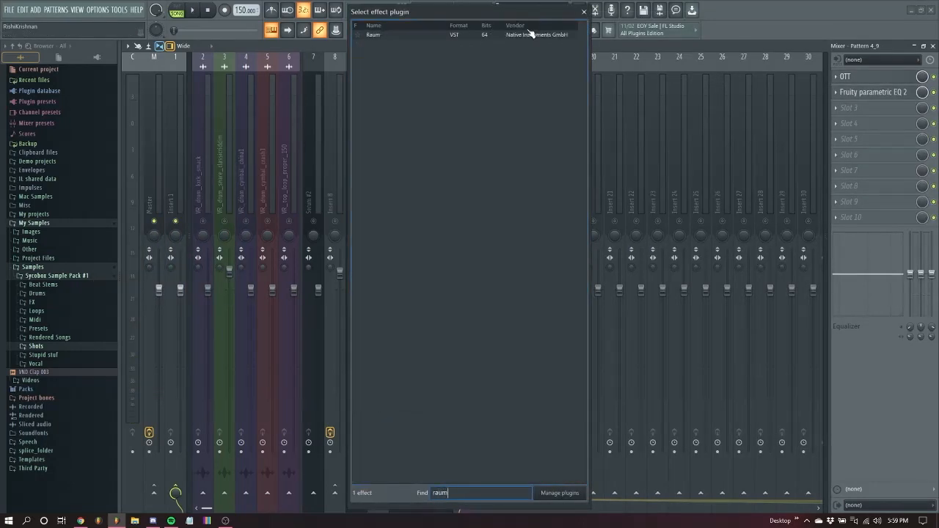
{"action": "double_click", "coordinate": [529, 34]}
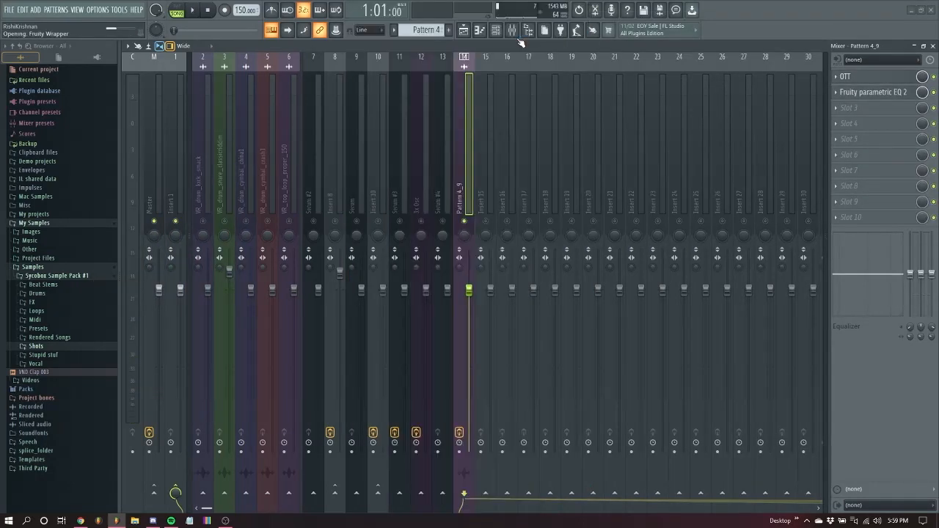
{"action": "left_click_drag", "start_coordinate": [171, 161], "coordinate": [164, 161]}
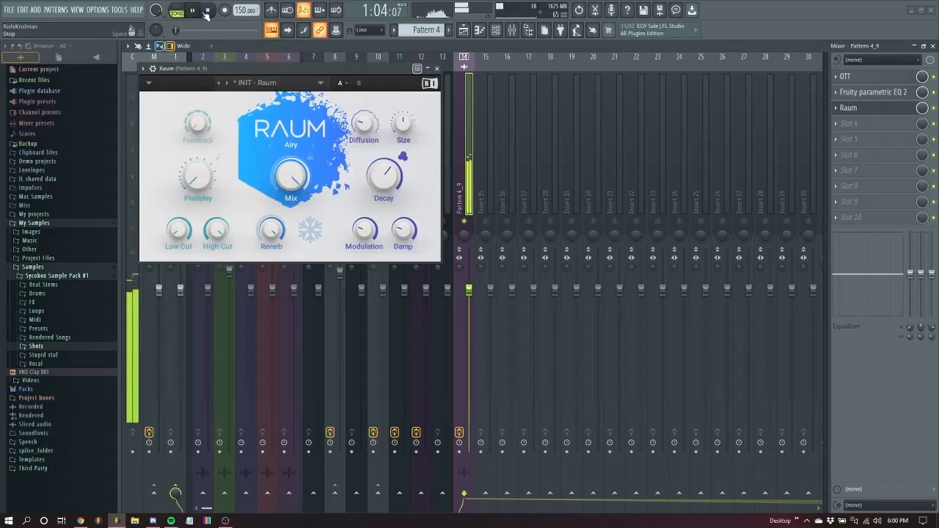
- During playback, raise Raum's decay, adjust its low cut, high cut and diffusion, and set its size to 37.5%
{"action": "left_click", "coordinate": [208, 14]}
{"action": "key", "text": "space"}
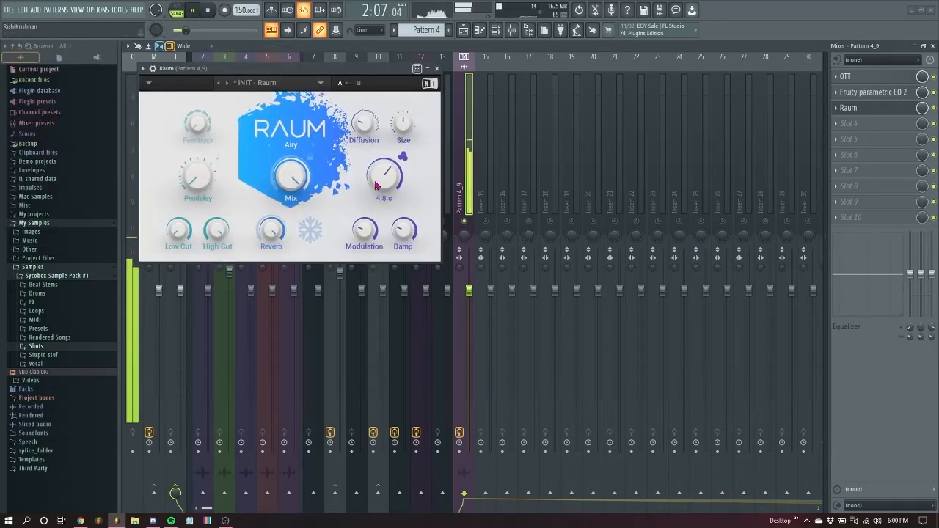
{"action": "left_click_drag", "start_coordinate": [384, 176], "coordinate": [383, 179]}
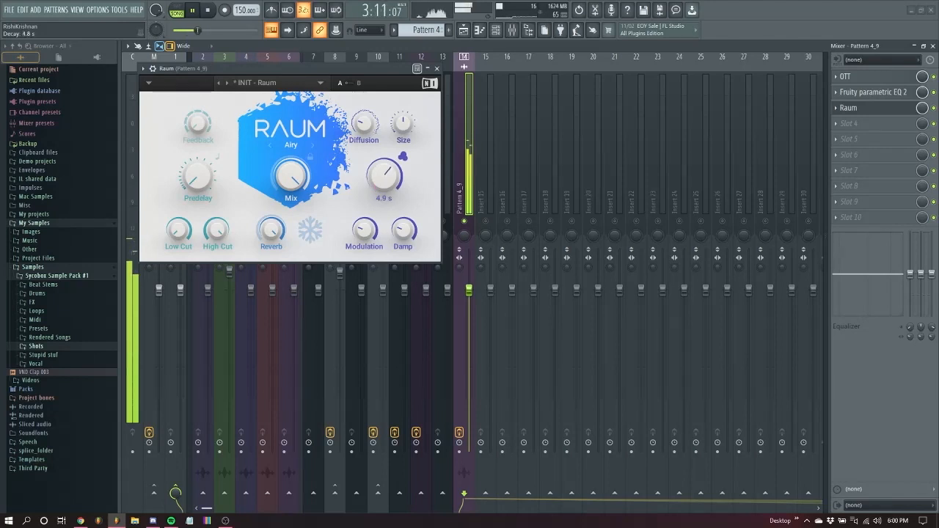
{"action": "left_click_drag", "start_coordinate": [188, 242], "coordinate": [217, 257]}
{"action": "left_click_drag", "start_coordinate": [180, 232], "coordinate": [181, 236]}
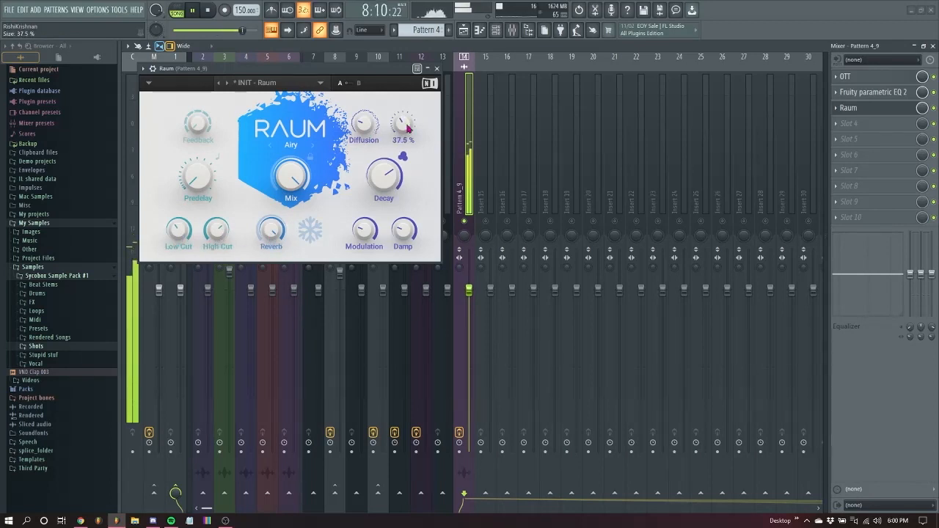
{"action": "left_click_drag", "start_coordinate": [366, 131], "coordinate": [367, 117]}
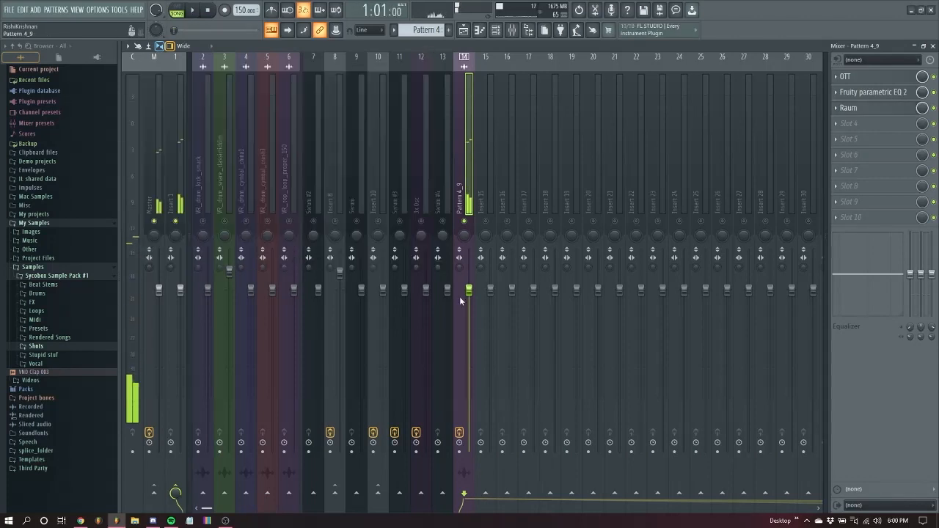
- Lower the Pattern 4_9 mixer volume to about -10.7 dB and audition the level against the other playlist tracks
{"action": "left_click_drag", "start_coordinate": [467, 292], "coordinate": [467, 359]}
{"action": "key", "text": "space"}
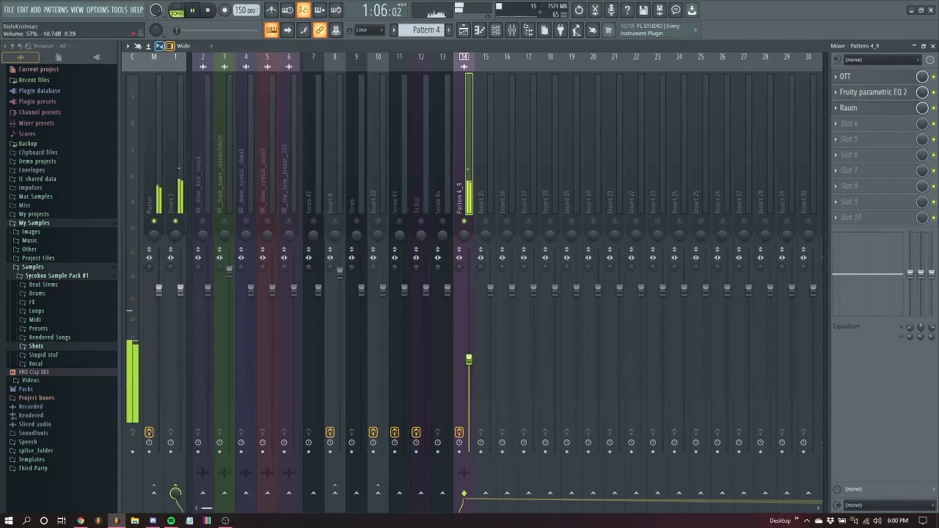
{"action": "left_click", "coordinate": [463, 29]}
{"action": "key", "text": "space"}
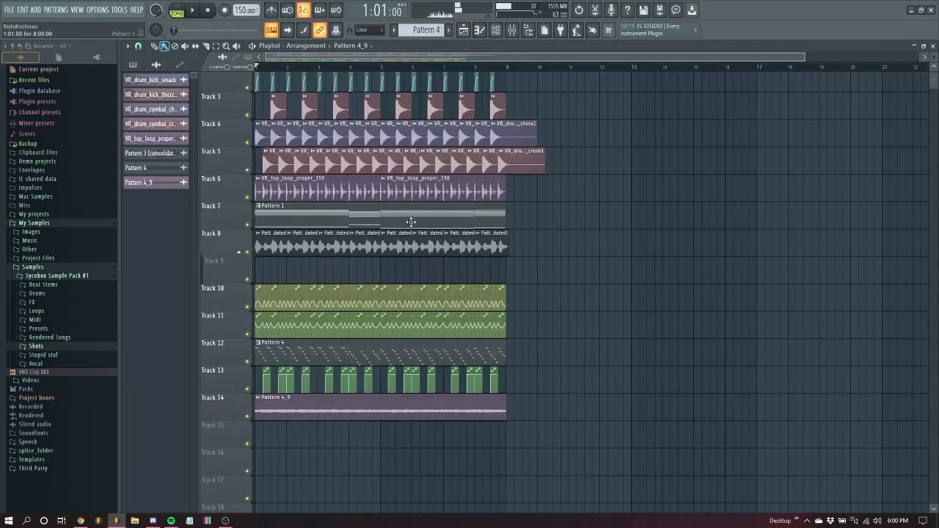
- Move the 3x Osc notes from Pattern 1 into a new Pattern 5 and place that pattern on playlist track 9
{"action": "double_click", "coordinate": [409, 226]}
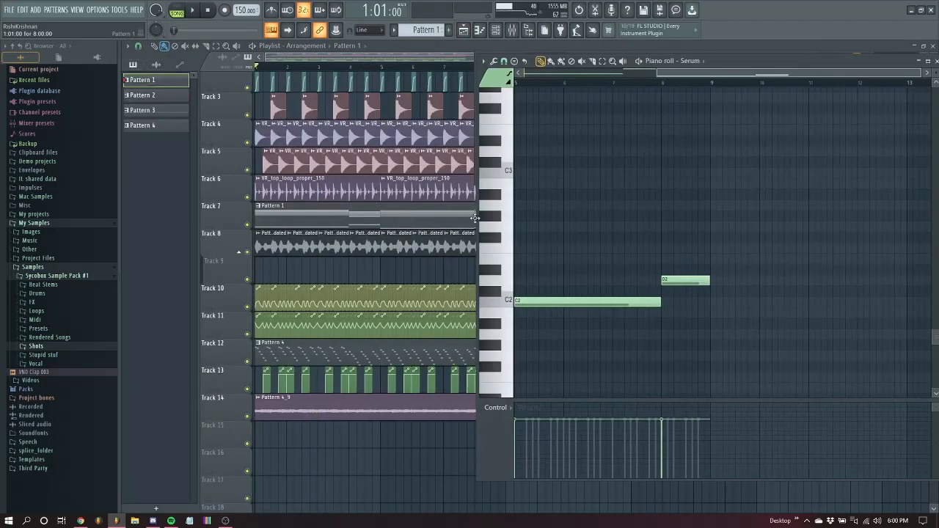
{"action": "left_click", "coordinate": [691, 61]}
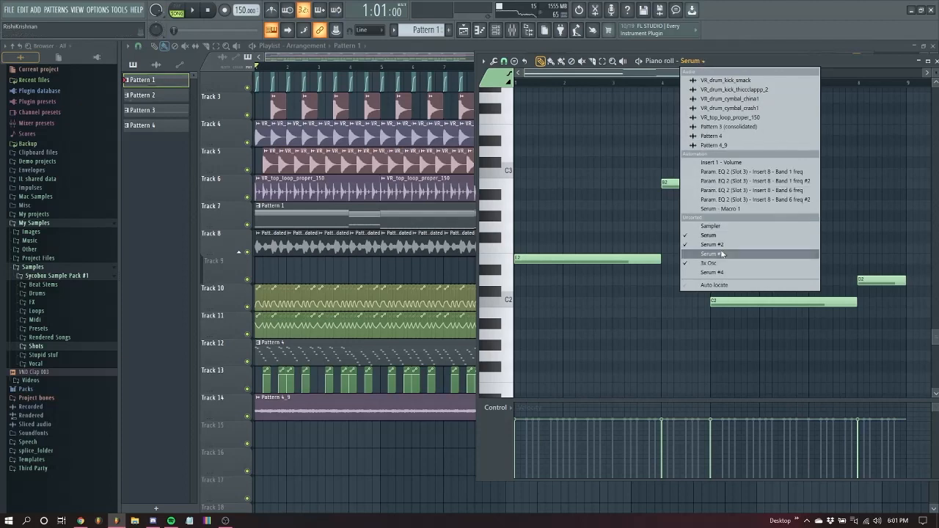
{"action": "left_click", "coordinate": [712, 264]}
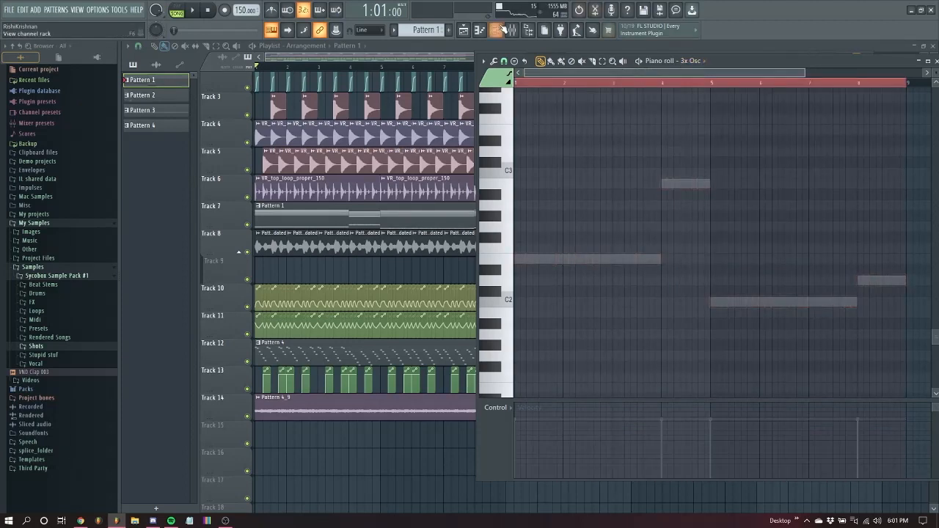
{"action": "left_click", "coordinate": [441, 25]}
{"action": "key", "text": "ctrl+v"}
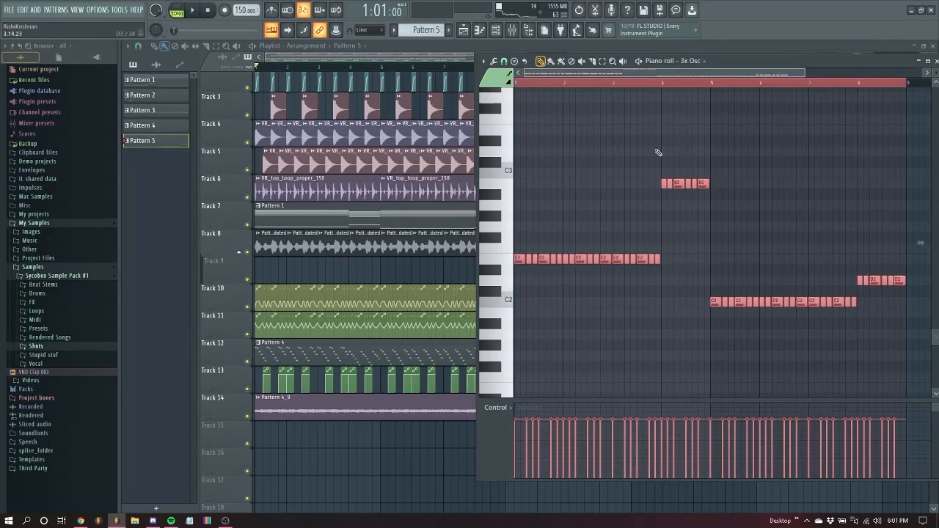
{"action": "left_click", "coordinate": [291, 273]}
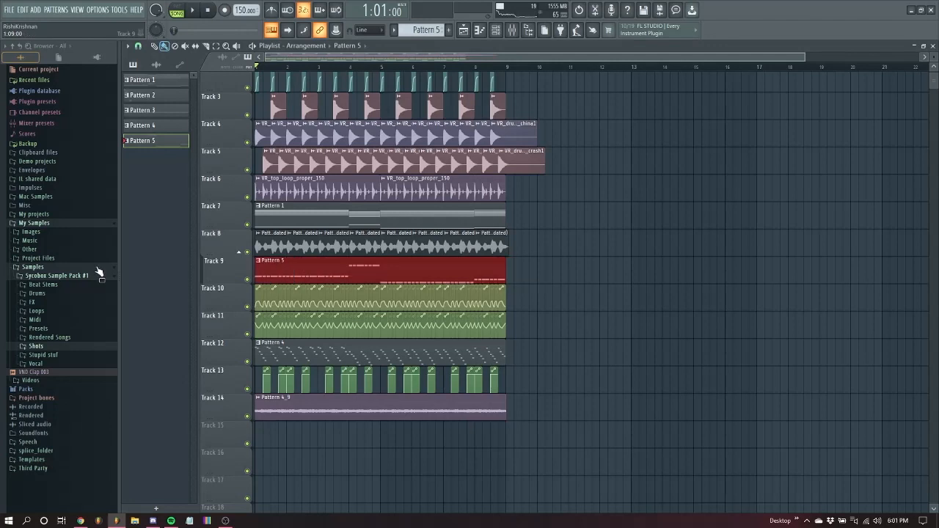
- Reorder the playlist tracks: automation clips under Pattern 1, followed by the consolidated bass audio, Pattern 5 and Pattern 4; select Pattern 1's clip
{"action": "right_click", "coordinate": [237, 264]}
{"action": "left_click", "coordinate": [270, 356]}
{"action": "left_click_drag", "start_coordinate": [534, 216], "coordinate": [186, 209]}
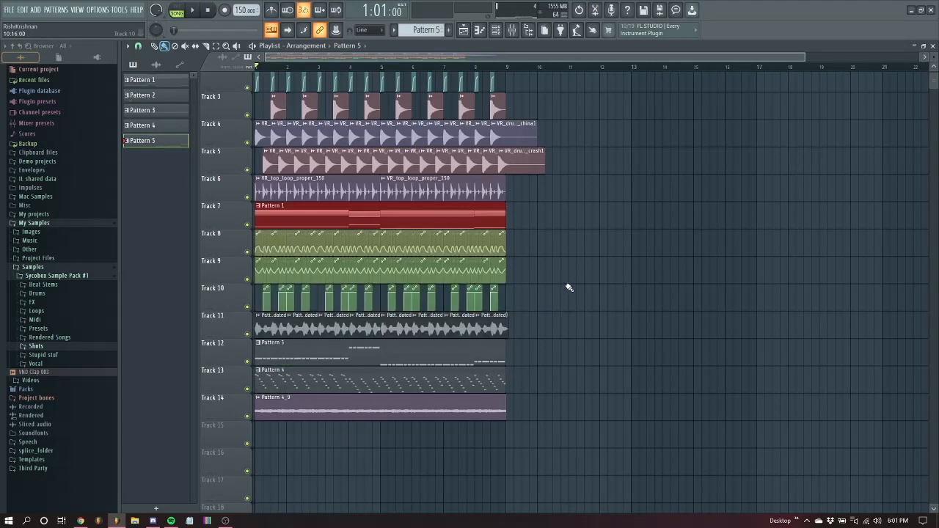
- Consolidate the Pattern 1 clip and its automation clips on playlist tracks 7 to 10 into one rendered WAV audio clip
{"action": "left_click_drag", "start_coordinate": [550, 312], "coordinate": [163, 203]}
{"action": "left_click", "coordinate": [127, 45]}
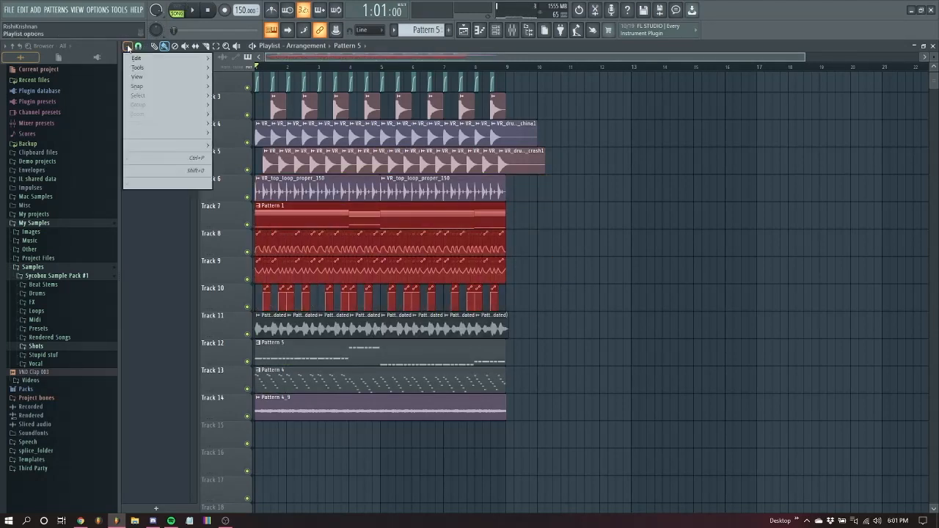
{"action": "mouse_move", "coordinate": [158, 68]}
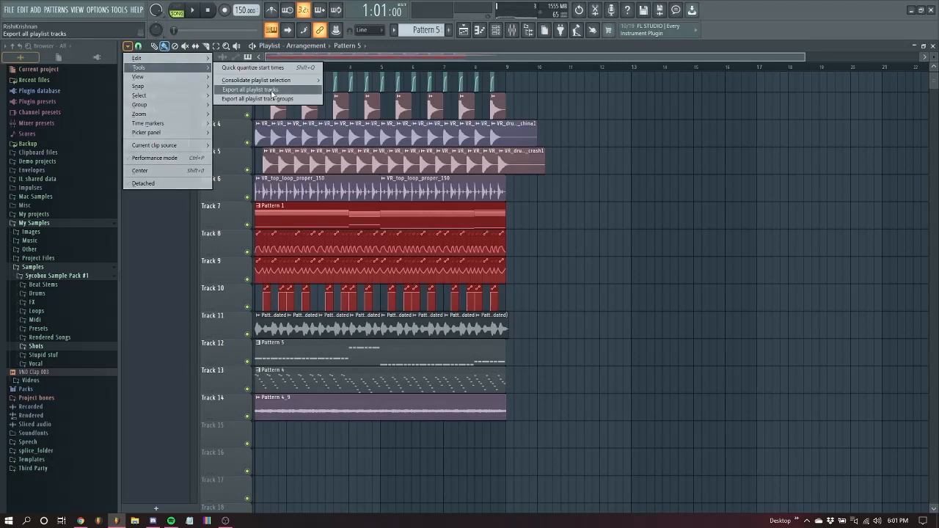
{"action": "mouse_move", "coordinate": [273, 80]}
{"action": "left_click", "coordinate": [356, 80]}
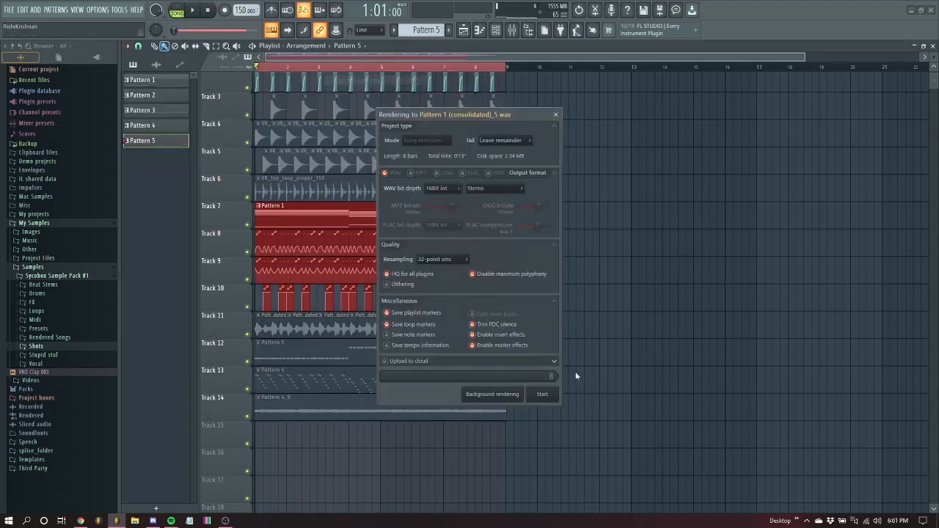
{"action": "left_click", "coordinate": [541, 395]}
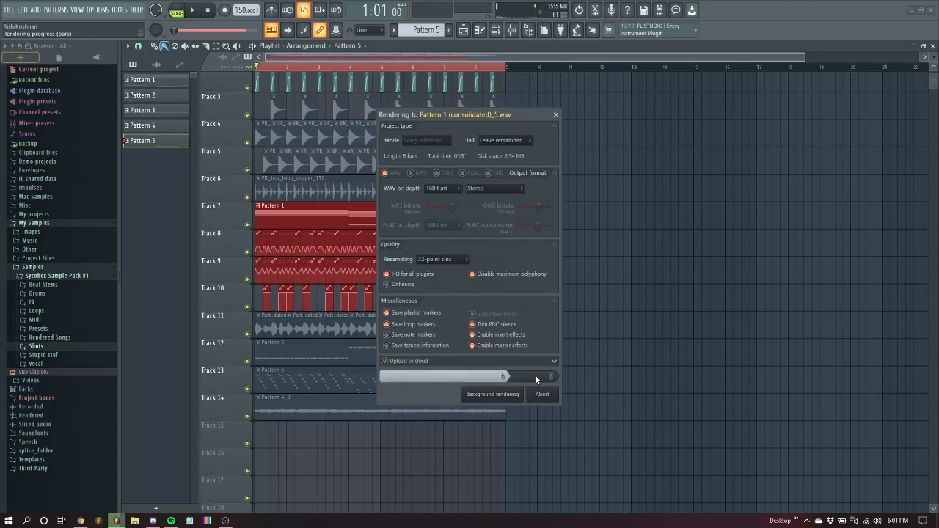
- Route the consolidated Pattern 1 audio to mixer insert 15 and move that insert to position 8, beside the Serum #2 track
{"action": "left_click", "coordinate": [496, 30]}
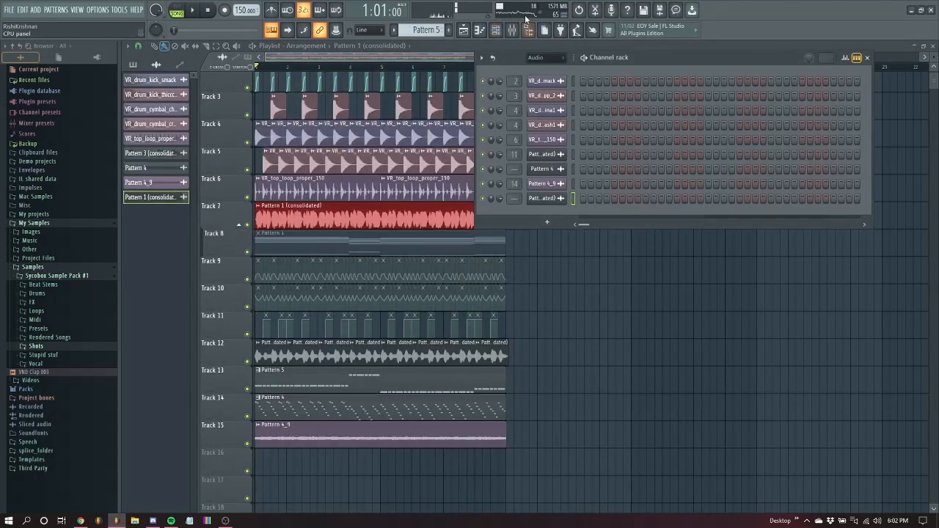
{"action": "left_click", "coordinate": [512, 31]}
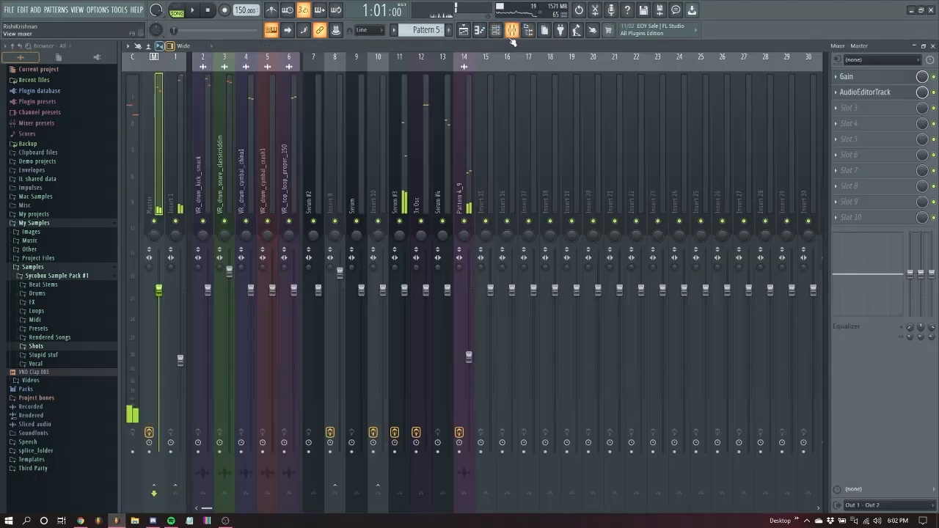
{"action": "left_click", "coordinate": [474, 136]}
{"action": "left_click", "coordinate": [475, 136]}
{"action": "key", "text": "ctrl+l"}
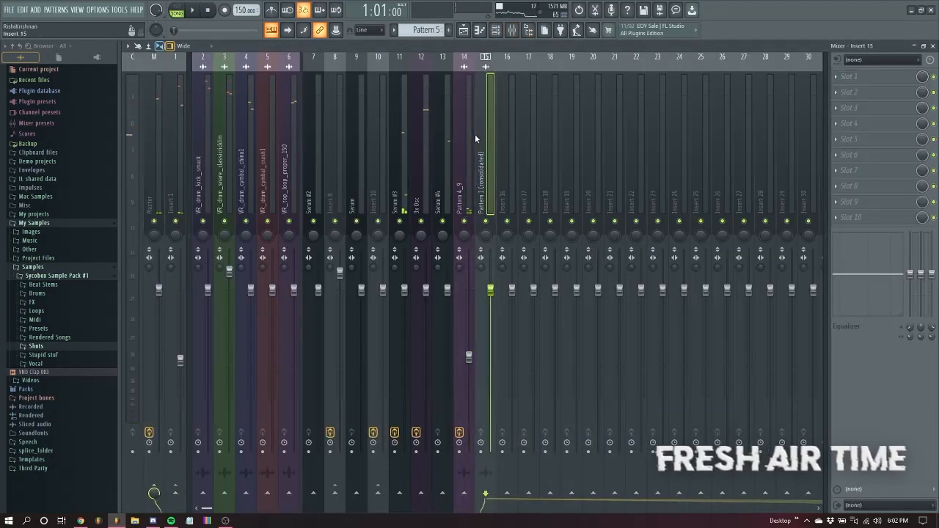
{"action": "key", "text": "alt+Left"}
{"action": "key", "text": "alt+Left"}
{"action": "key", "text": "alt+Left"}
{"action": "key", "text": "alt+Left"}
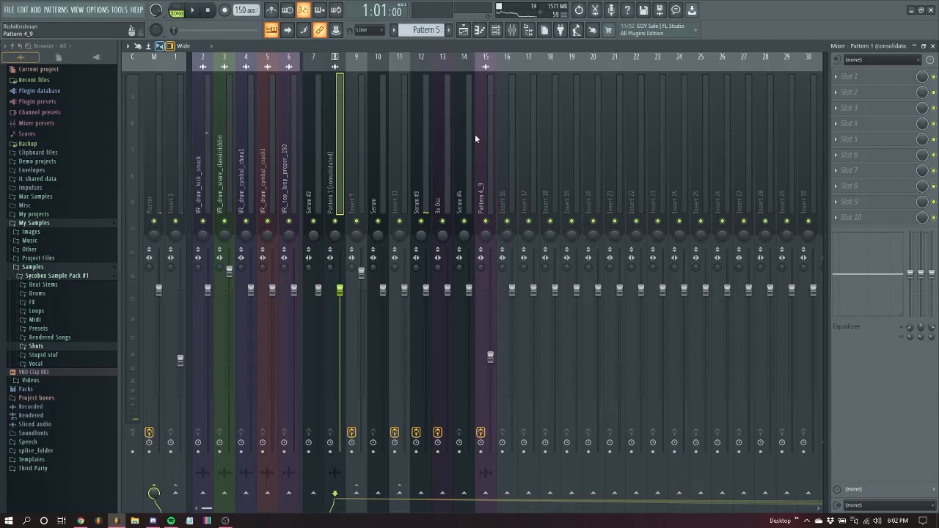
- Load Fresh Air into the first effect slot of the consolidated Pattern 1 mixer track and start playback
{"action": "left_click", "coordinate": [850, 77]}
{"action": "left_click", "coordinate": [640, 20]}
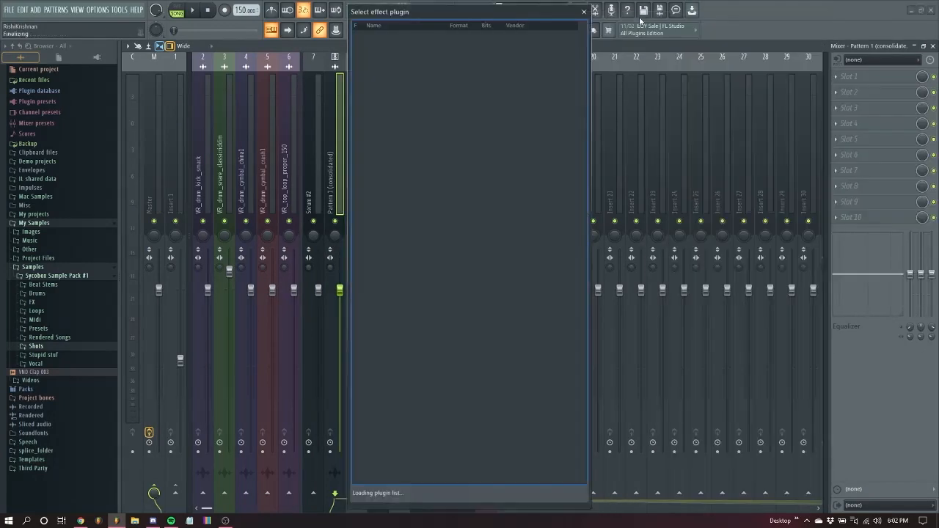
{"action": "type", "text": "fres"}
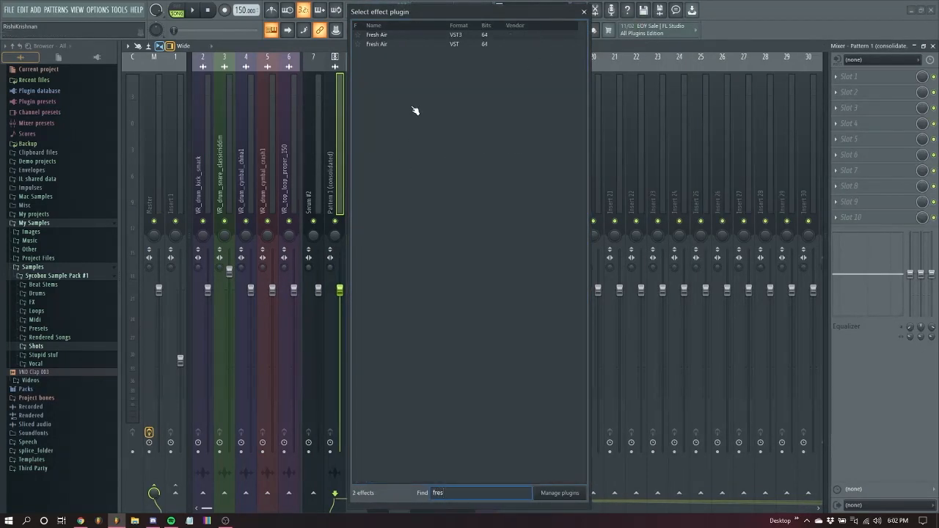
{"action": "double_click", "coordinate": [387, 35]}
{"action": "left_click", "coordinate": [356, 52]}
{"action": "key", "text": "space"}
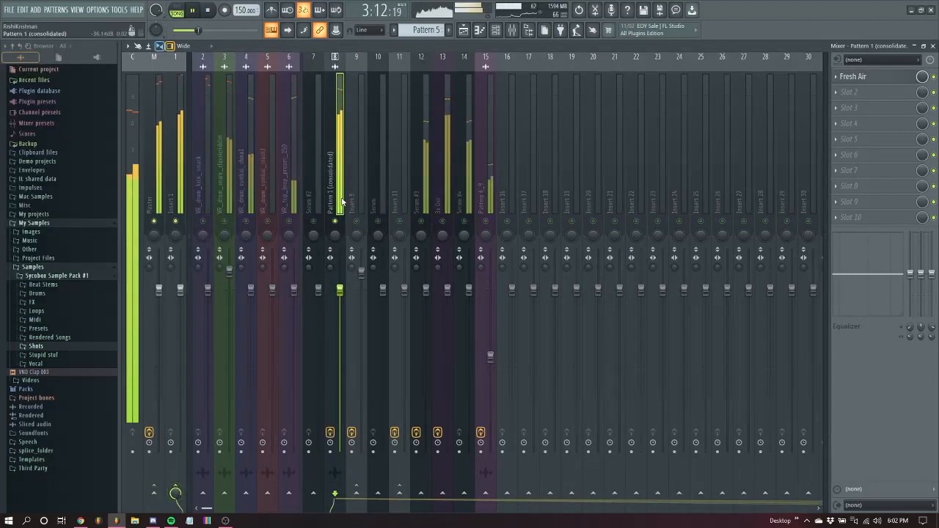
- Set Fresh Air's High Air to 41% and raise its Mid Air on the consolidated Pattern 1 track
{"action": "left_click", "coordinate": [853, 76]}
{"action": "left_click_drag", "start_coordinate": [262, 248], "coordinate": [263, 232]}
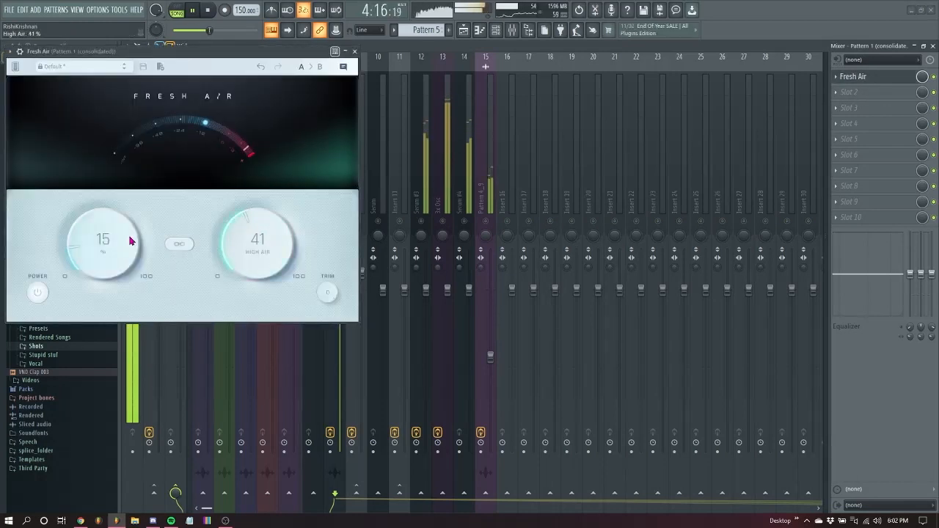
{"action": "left_click_drag", "start_coordinate": [130, 237], "coordinate": [181, 206]}
{"action": "left_click", "coordinate": [356, 53]}
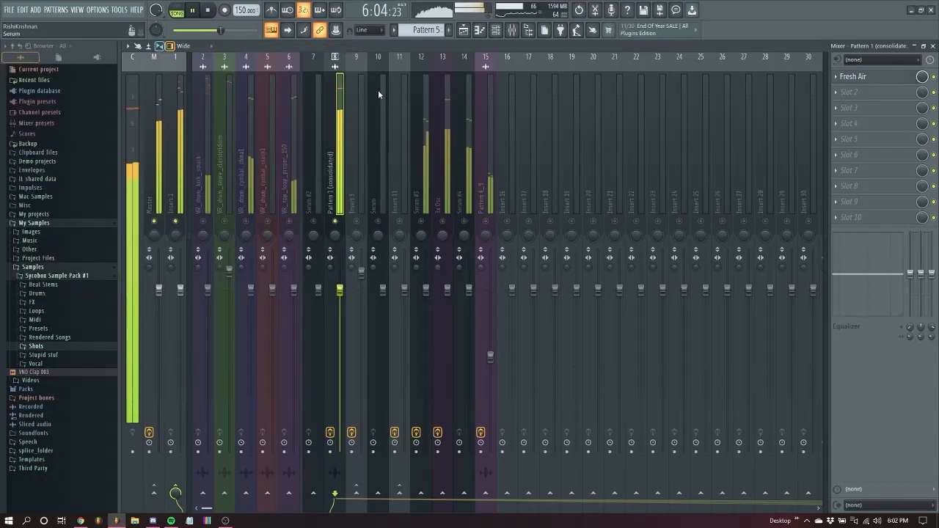
- Audition the consolidated Pattern 1 track with Fresh Air, both soloed and together with the full mix
{"action": "key", "text": "space"}
{"action": "key", "text": "space"}
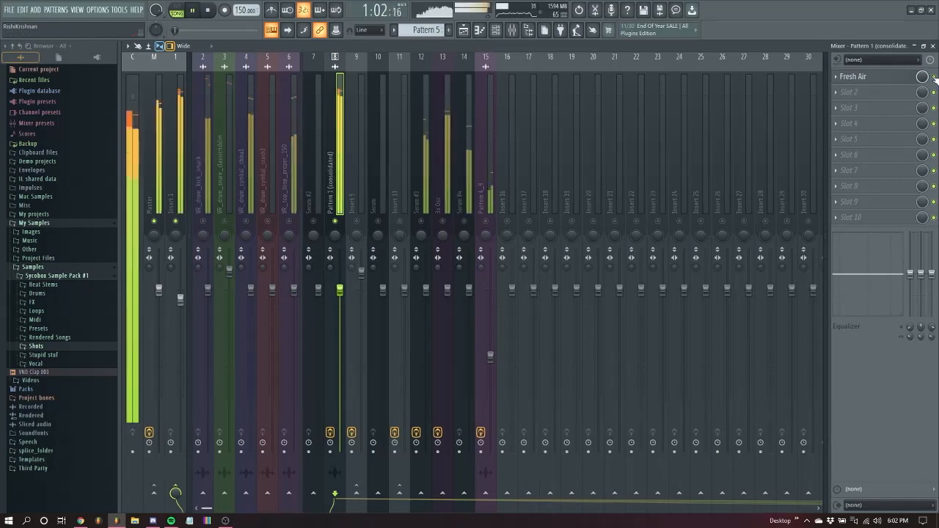
{"action": "key", "text": "space"}
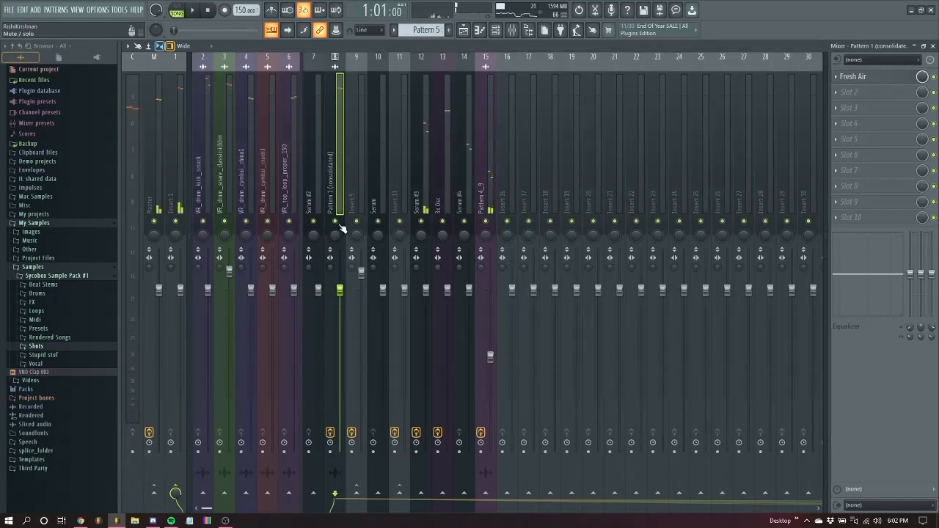
{"action": "key", "text": "space"}
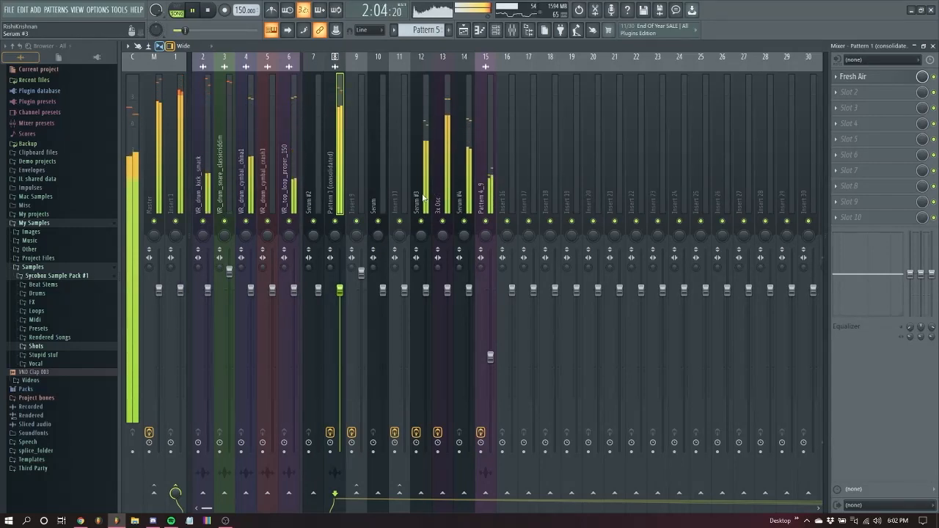
{"action": "key", "text": "space"}
- Load Fresh Air into effect slot 3 of the Serum #3 mixer track
{"action": "left_click", "coordinate": [455, 191]}
{"action": "key", "text": "space"}
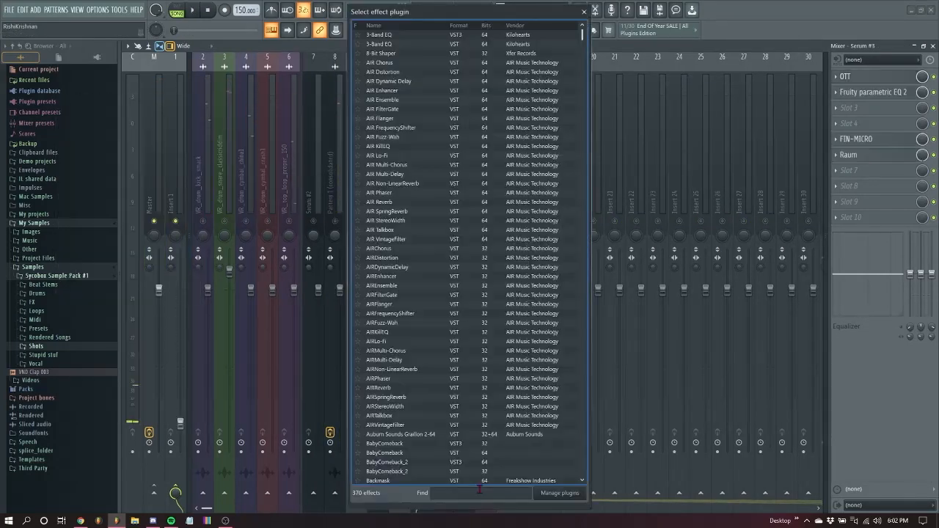
{"action": "left_click", "coordinate": [477, 490]}
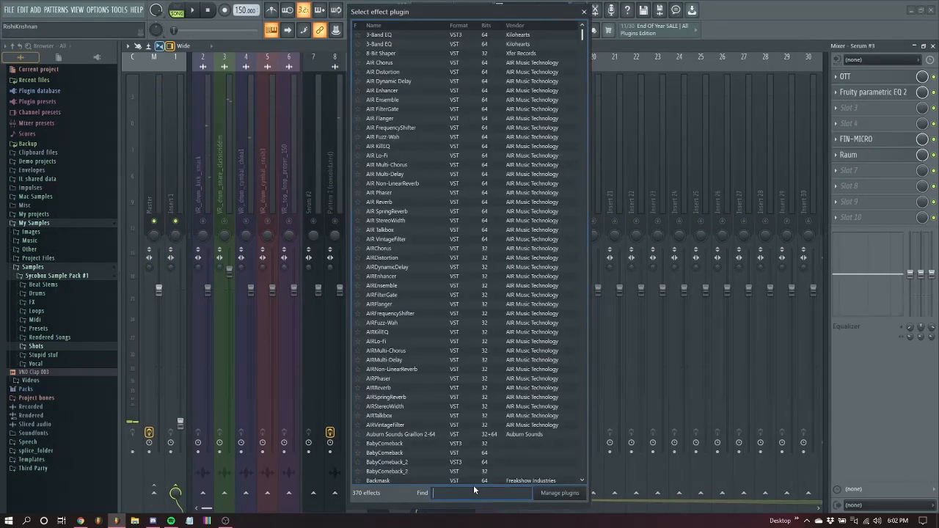
{"action": "type", "text": "fresh"}
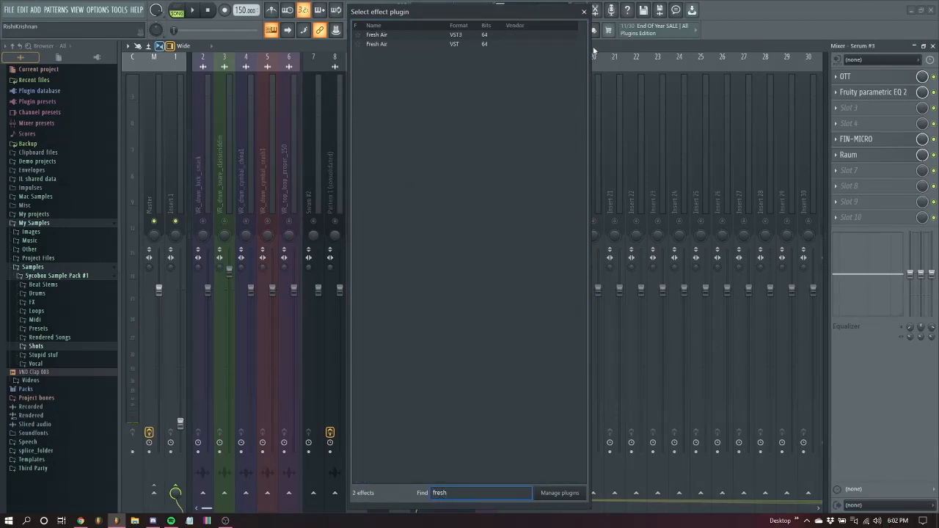
{"action": "left_click", "coordinate": [510, 45]}
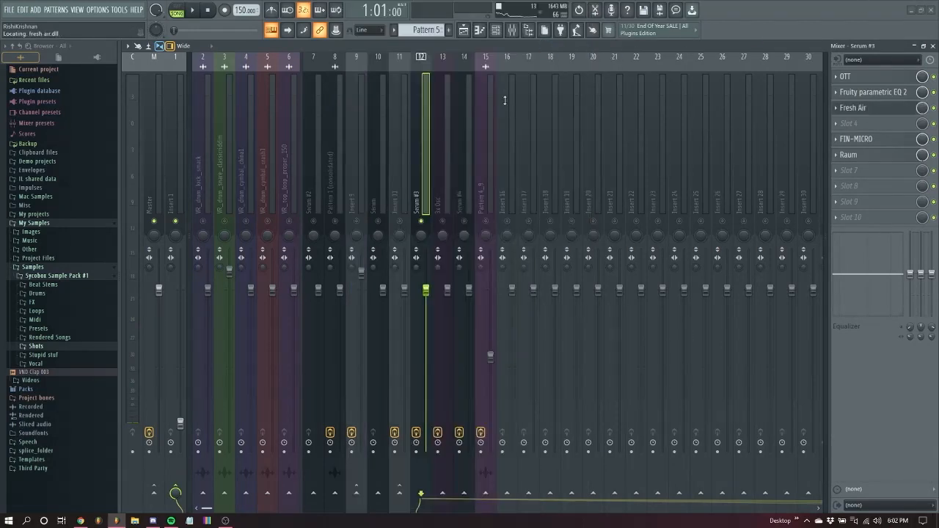
- During playback, set Fresh Air's High Air to 30% and raise its Mid Air on the Serum #3 track
{"action": "key", "text": "space"}
{"action": "left_click_drag", "start_coordinate": [303, 294], "coordinate": [301, 260]}
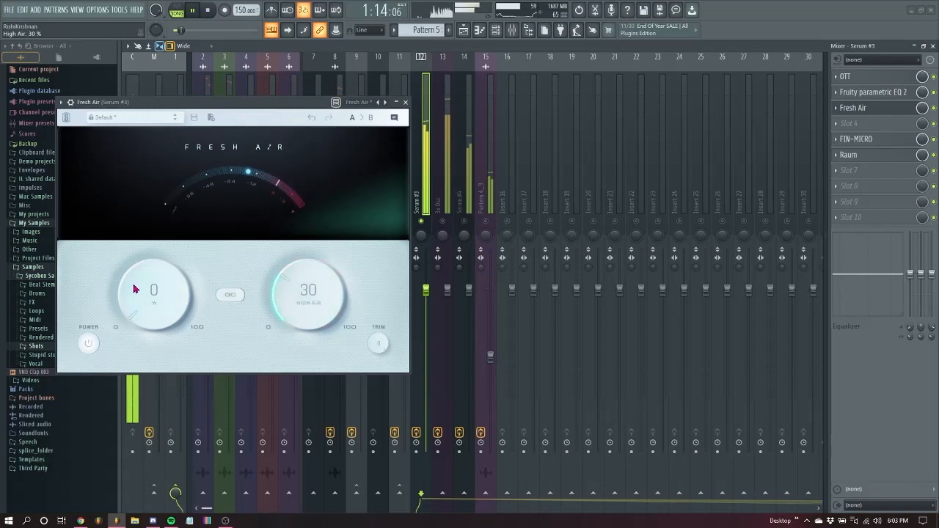
{"action": "left_click_drag", "start_coordinate": [137, 287], "coordinate": [143, 274]}
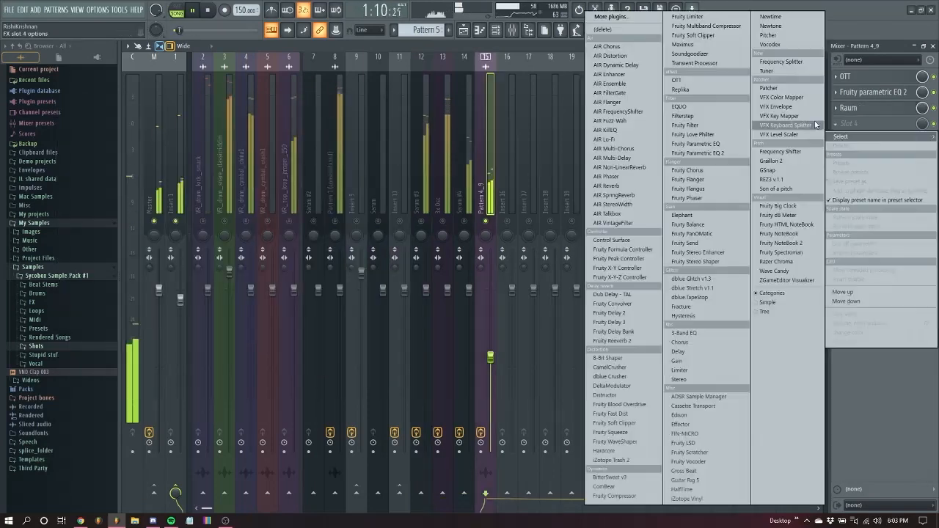
- On the Pattern 4_9 mixer track, move Raum down to slot 4 and load Fresh Air into slot 3
{"action": "left_click", "coordinate": [850, 127]}
{"action": "left_click", "coordinate": [850, 127]}
{"action": "left_click", "coordinate": [606, 28]}
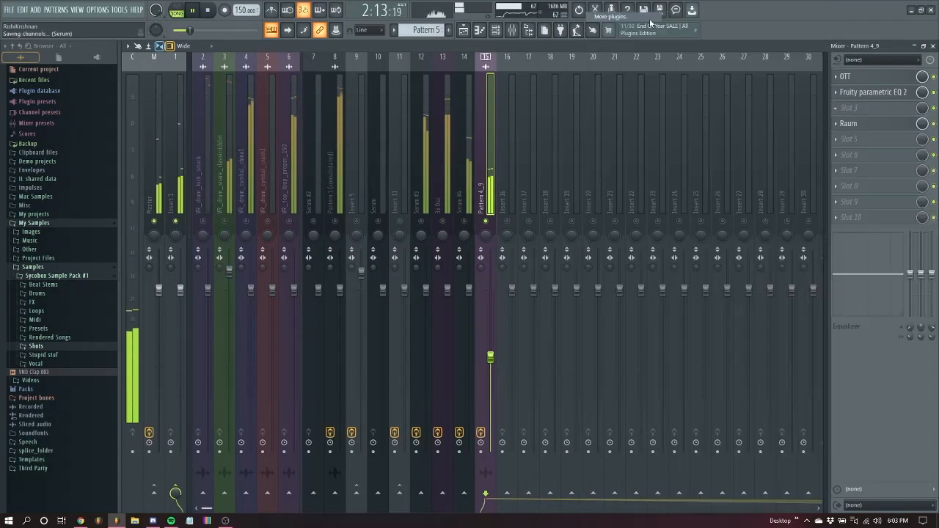
{"action": "type", "text": "fe"}
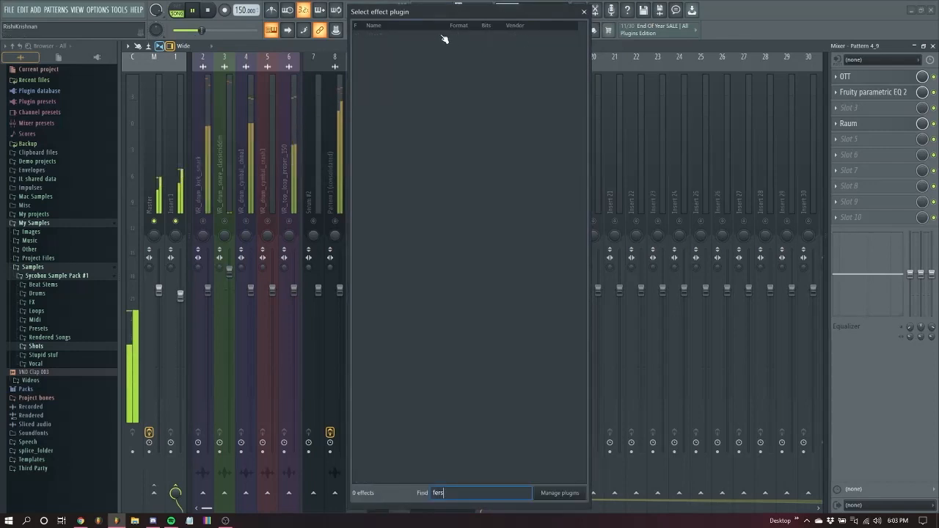
{"action": "key", "text": "BackSpace"}
{"action": "type", "text": "re"}
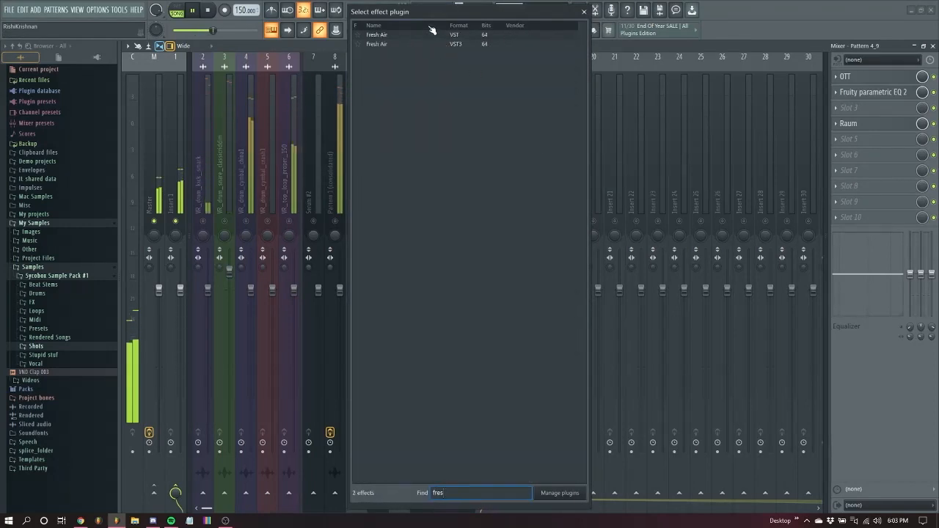
{"action": "left_click", "coordinate": [431, 35]}
- Set Fresh Air's High Air to 21% and raise its Mid Air slightly on the Pattern 4_9 track
{"action": "key", "text": "space"}
{"action": "left_click_drag", "start_coordinate": [285, 251], "coordinate": [285, 222]}
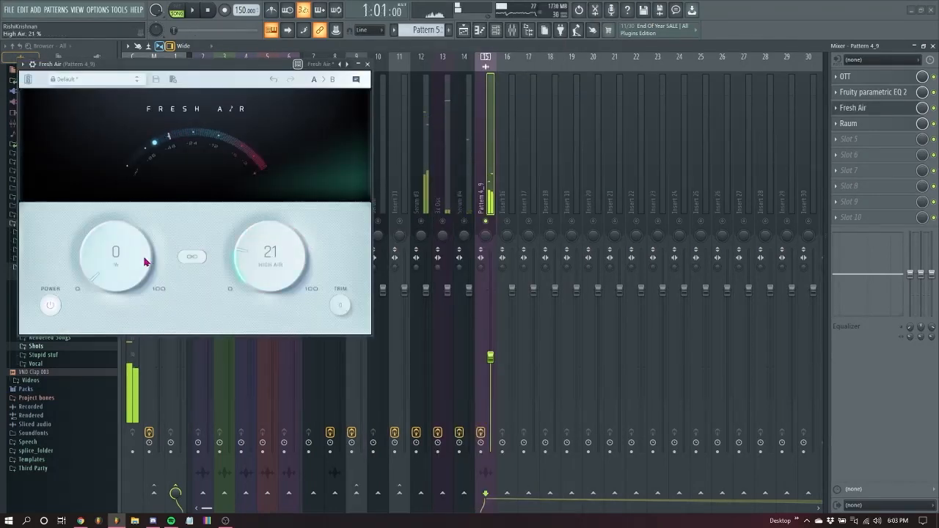
{"action": "left_click_drag", "start_coordinate": [147, 262], "coordinate": [147, 248]}
{"action": "left_click", "coordinate": [368, 64]}
- Return to the playlist and play back the full arrangement from the start while reviewing its tracks
{"action": "key", "text": "F5"}
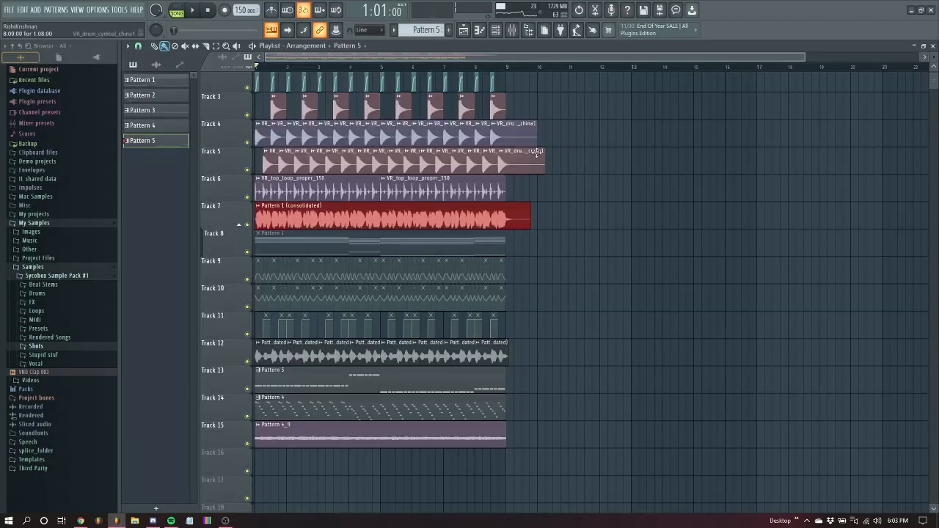
{"action": "scroll", "coordinate": [555, 162], "scroll_direction": "up", "scroll_amount": 2}
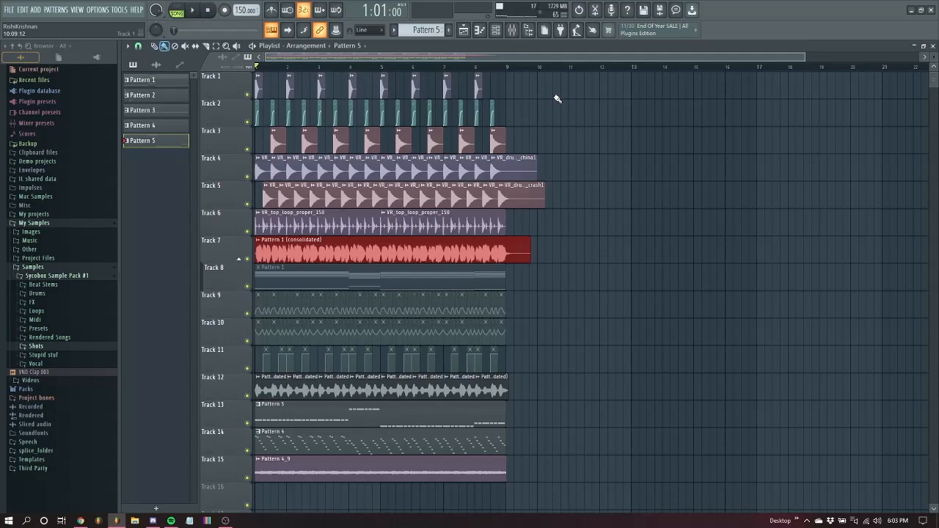
{"action": "key", "text": "space"}
{"action": "scroll", "coordinate": [628, 245], "scroll_direction": "up", "scroll_amount": 5}
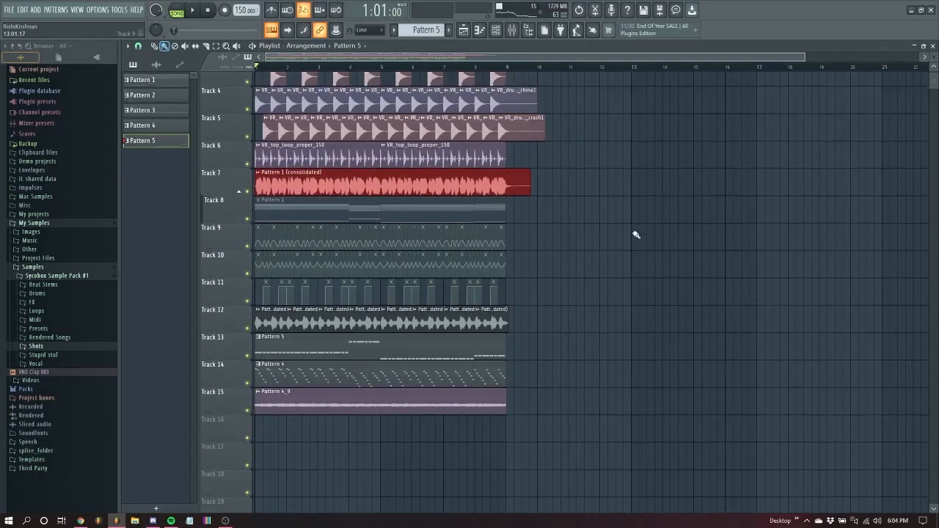